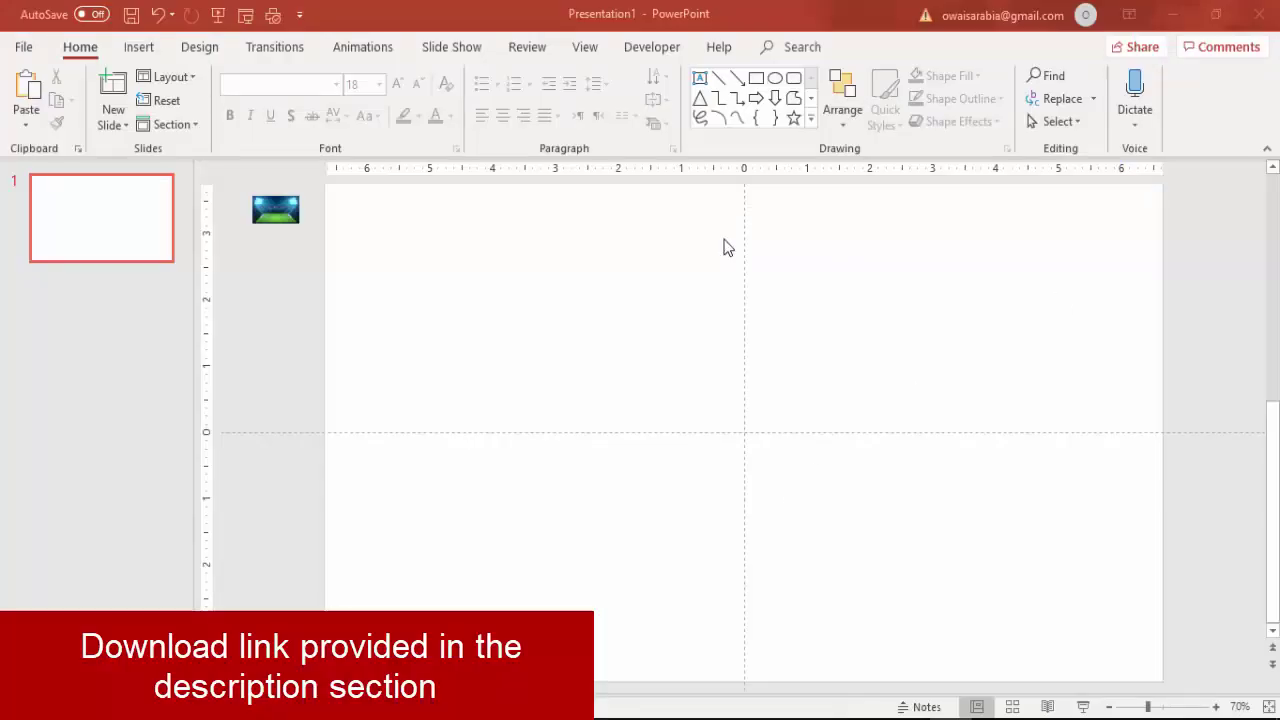
# Move the small stadium picture onto the slide and stretch it to fill the slide edge to edge.
pyautogui.click(284, 206)
pyautogui.moveTo(284, 206); pyautogui.dragTo(880, 614)
pyautogui.moveTo(712, 472); pyautogui.dragTo(681, 444)
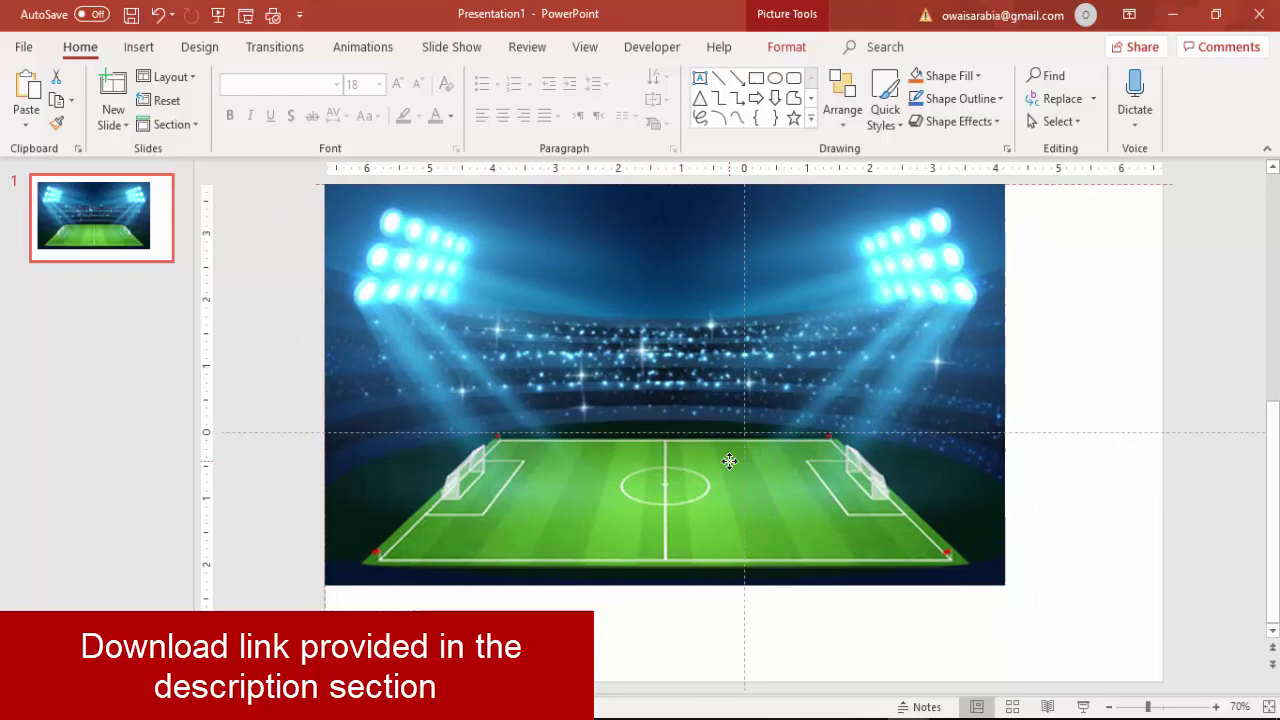
pyautogui.moveTo(1011, 583); pyautogui.dragTo(1161, 662)
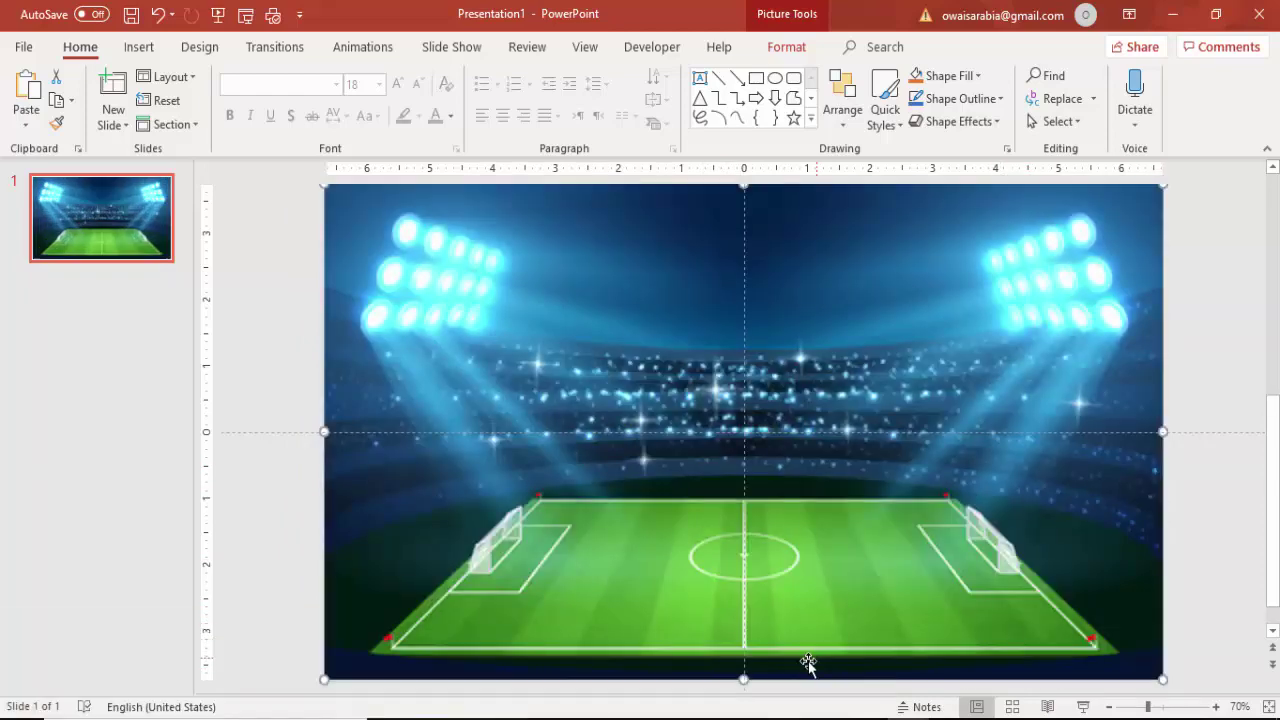
pyautogui.moveTo(744, 679); pyautogui.dragTo(744, 682)
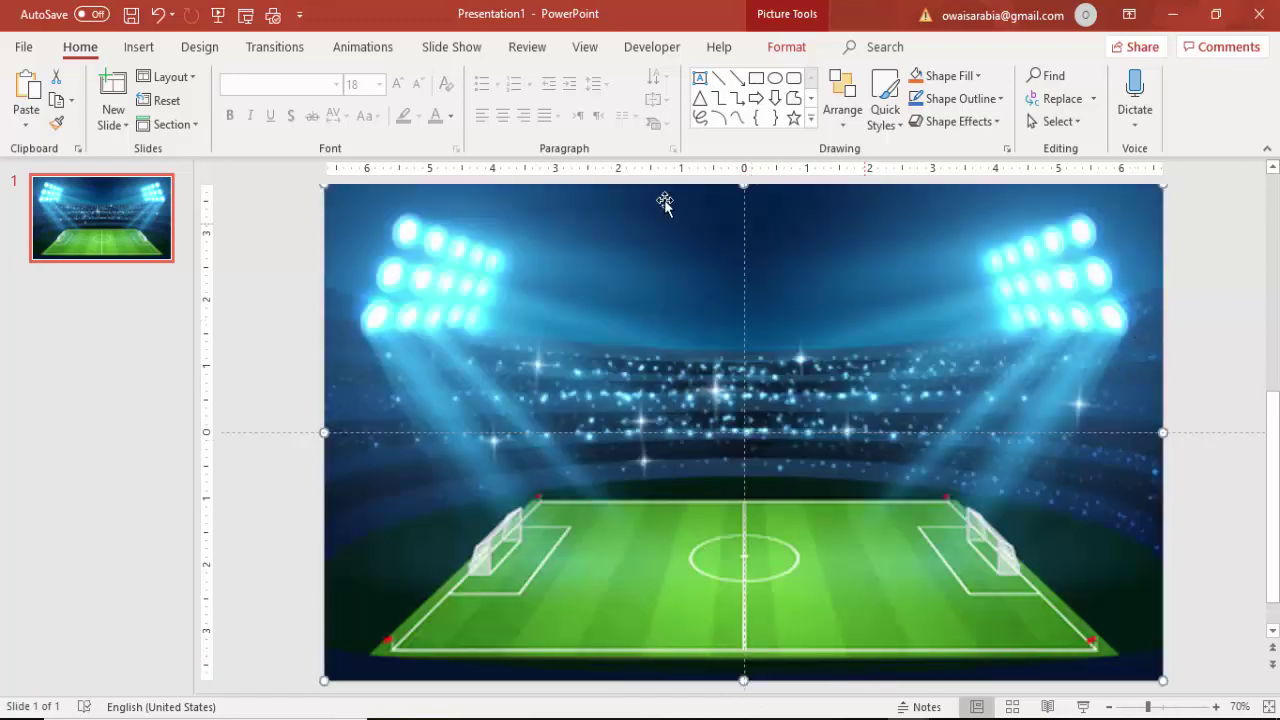
pyautogui.moveTo(744, 180); pyautogui.dragTo(746, 194)
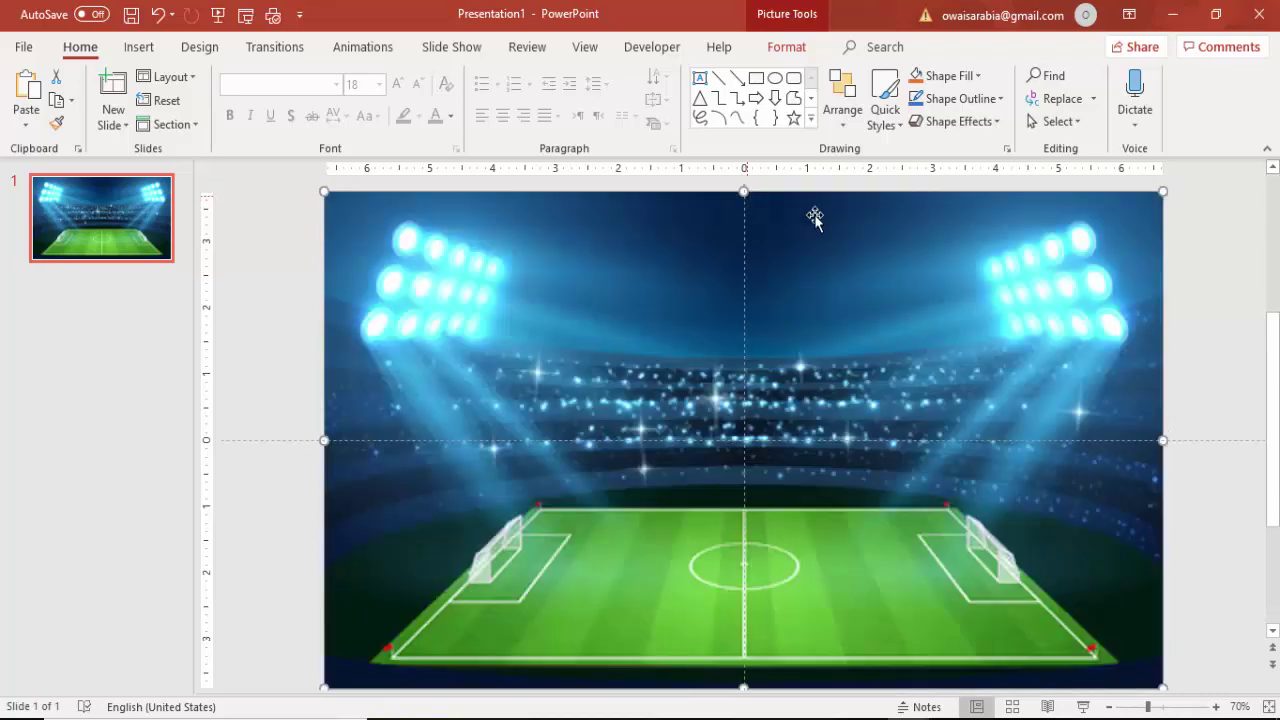
# Draw a long rounded rectangle bar across the upper part of the slide.
pyautogui.click(1189, 307)
pyautogui.click(137, 46)
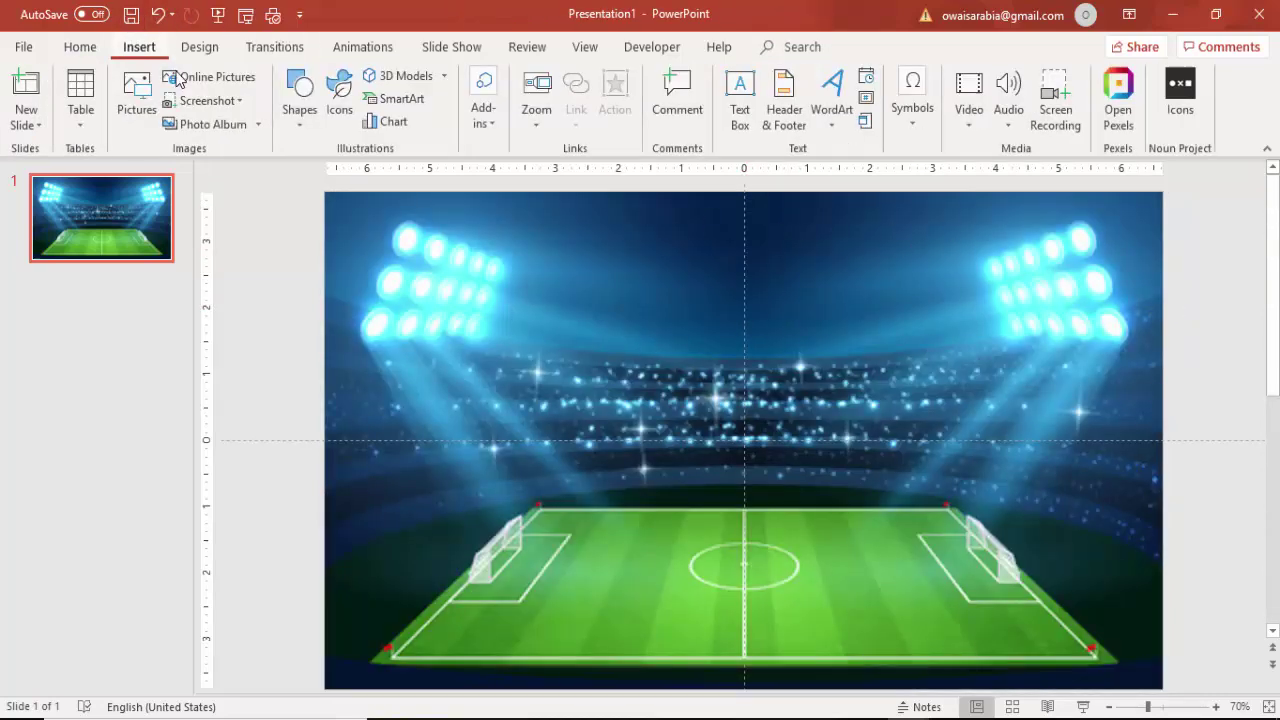
pyautogui.click(299, 127)
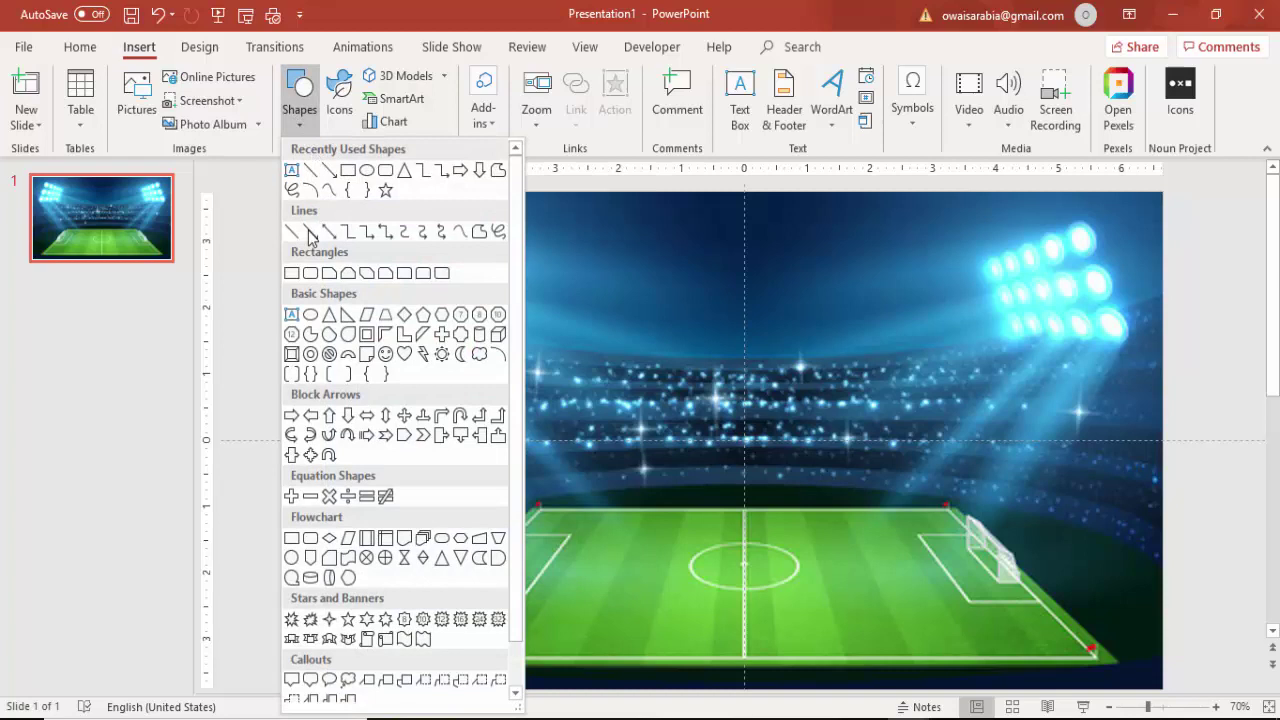
pyautogui.click(310, 273)
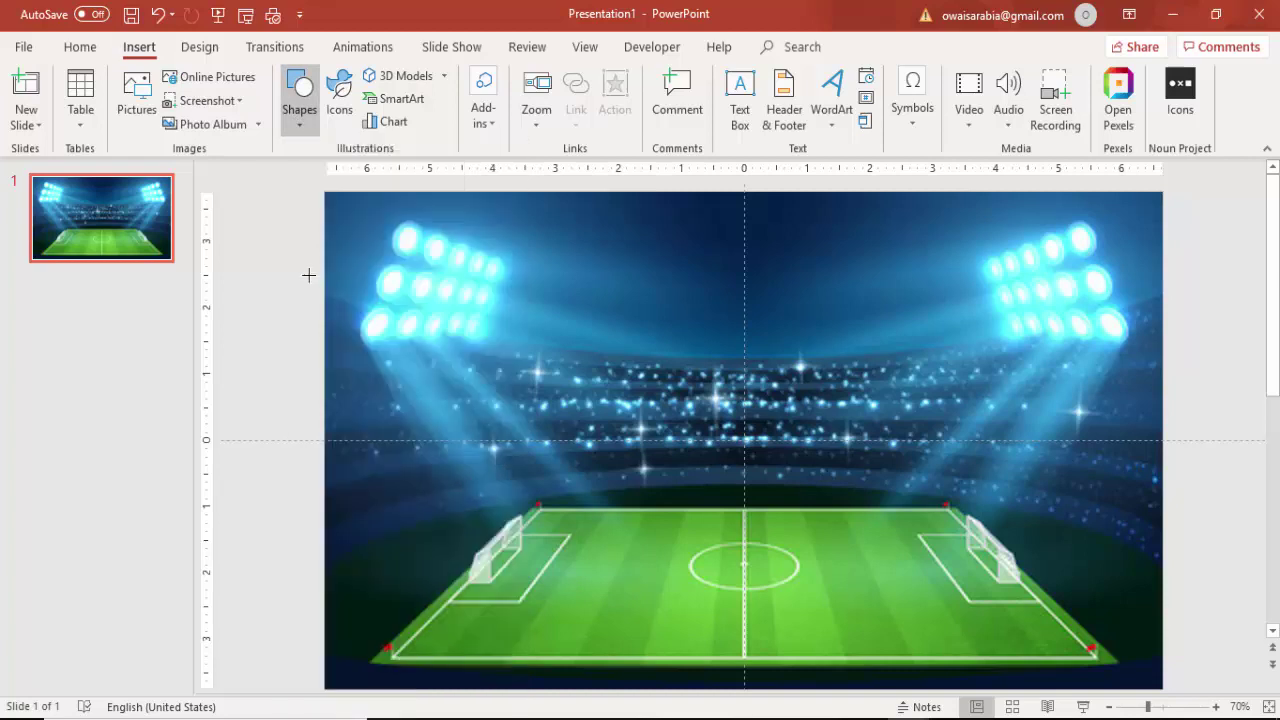
pyautogui.moveTo(436, 302); pyautogui.dragTo(987, 363)
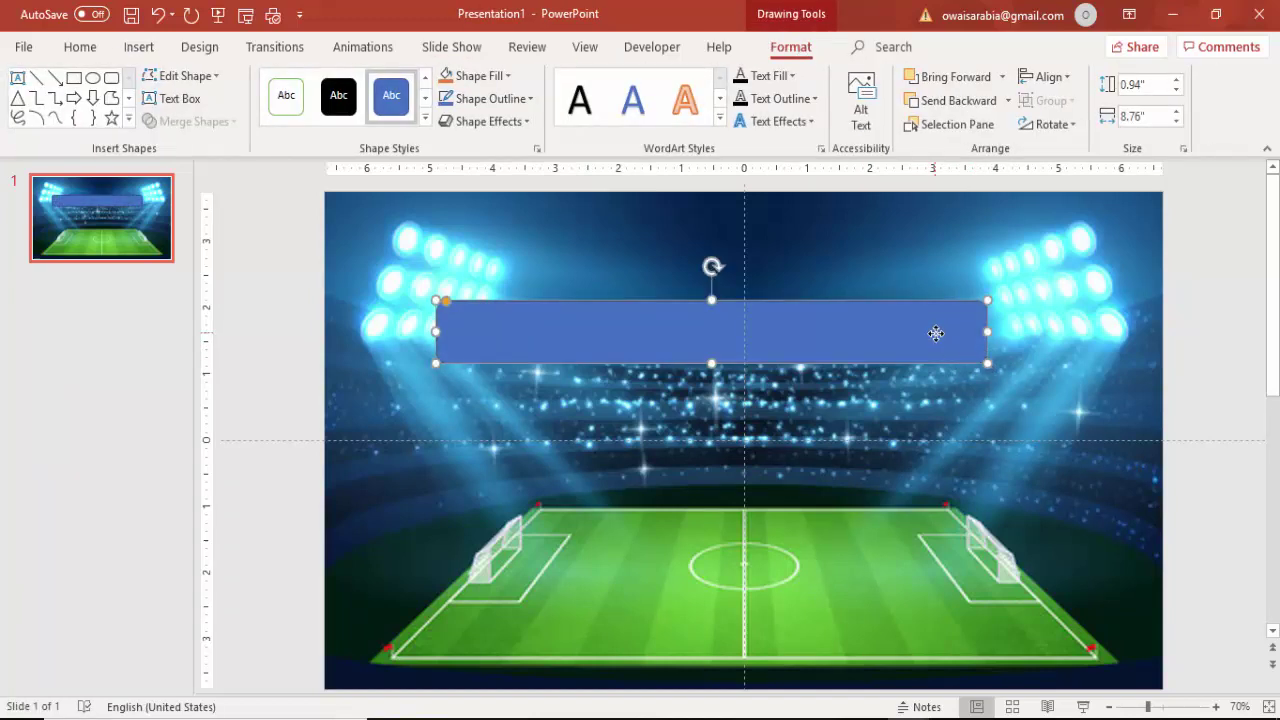
# Give the bar a silver gradient fill via Format Shape.
pyautogui.rightClick(936, 333)
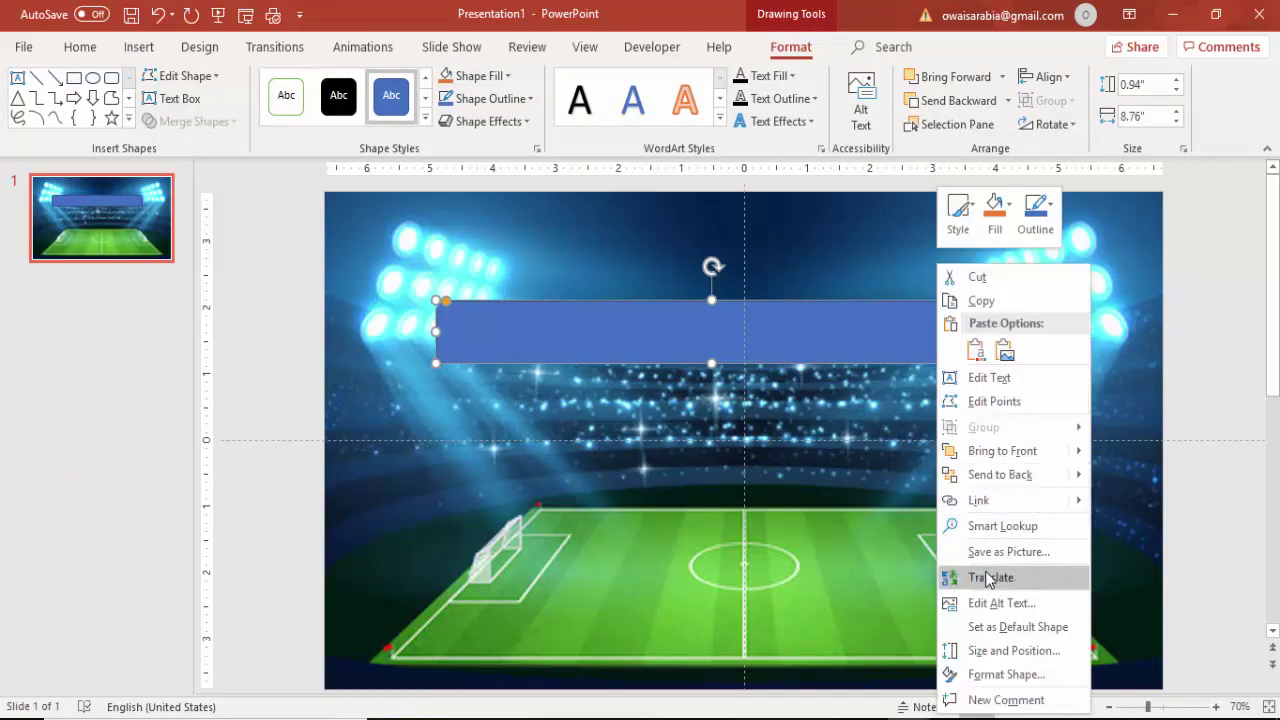
pyautogui.click(1000, 675)
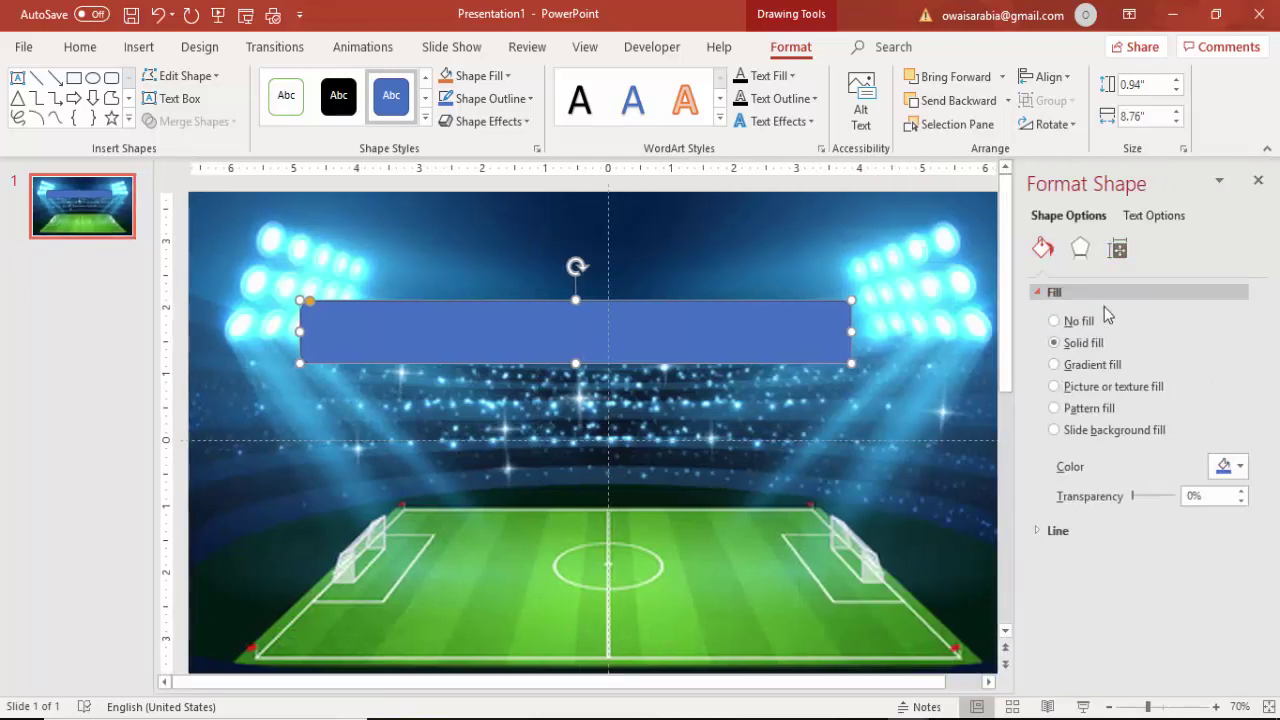
pyautogui.click(1088, 365)
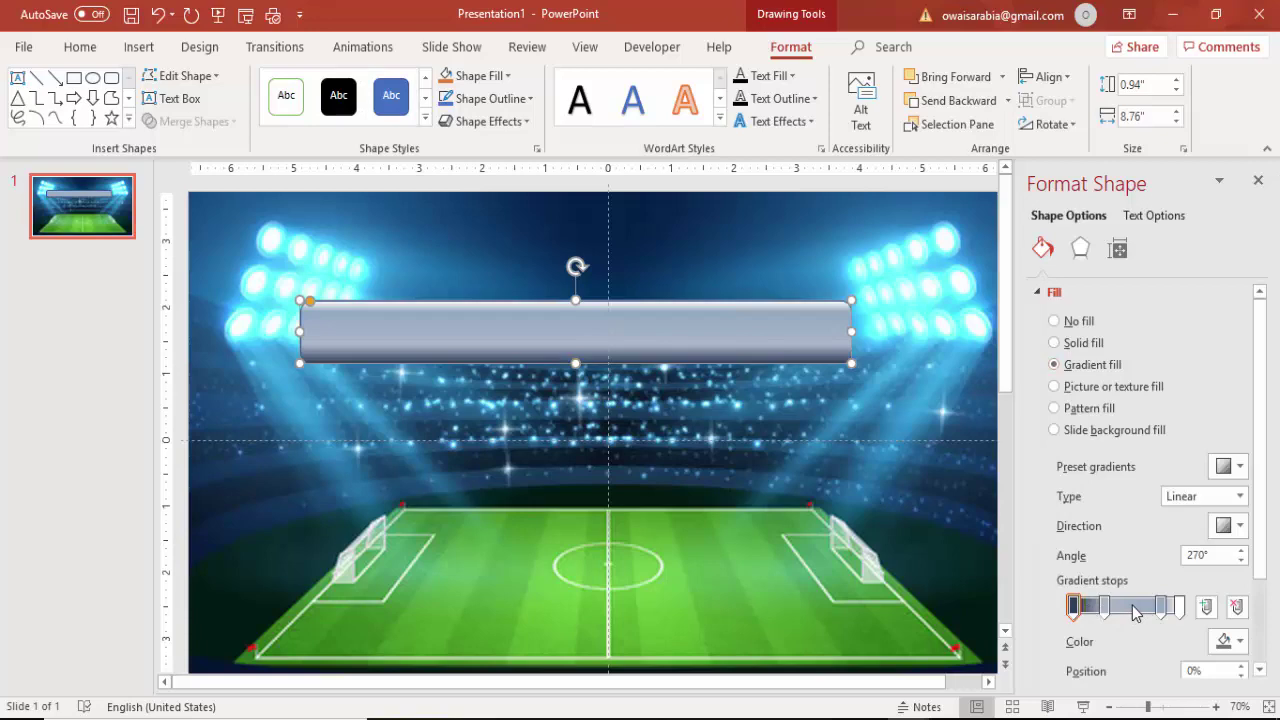
# Remove the grey bar's outline.
pyautogui.click(823, 256)
pyautogui.click(632, 312)
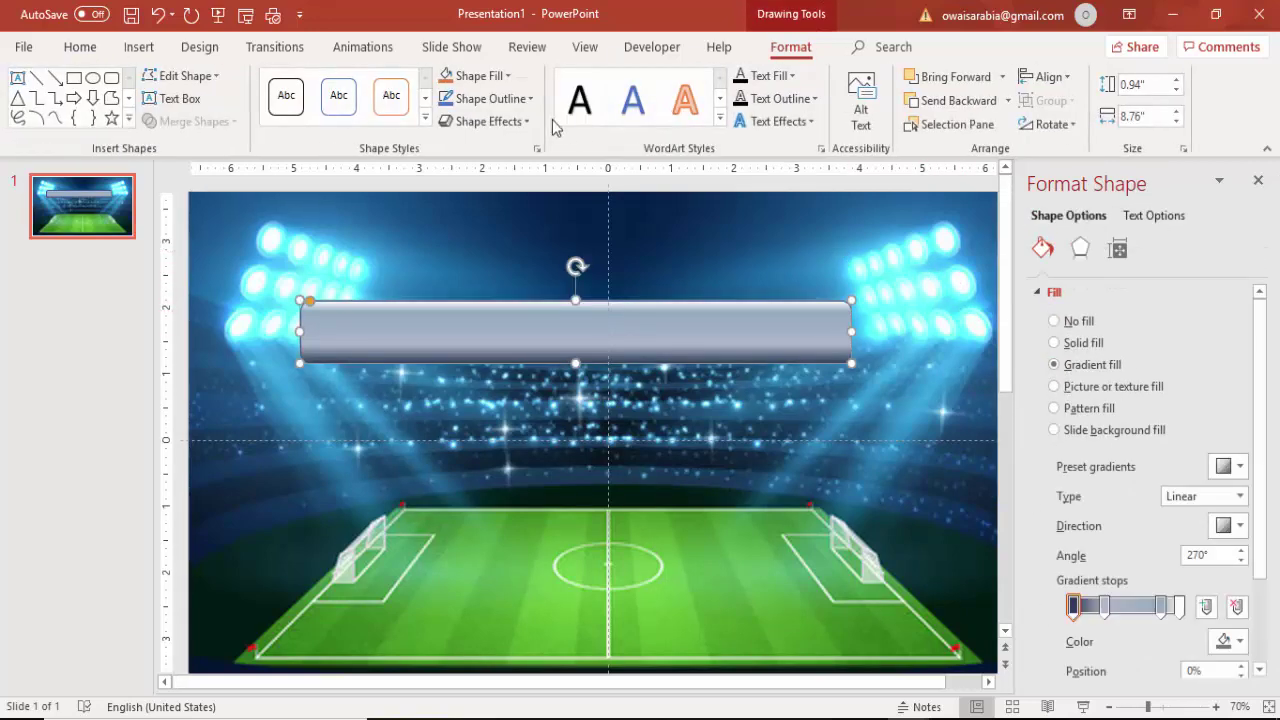
pyautogui.click(517, 105)
pyautogui.click(498, 275)
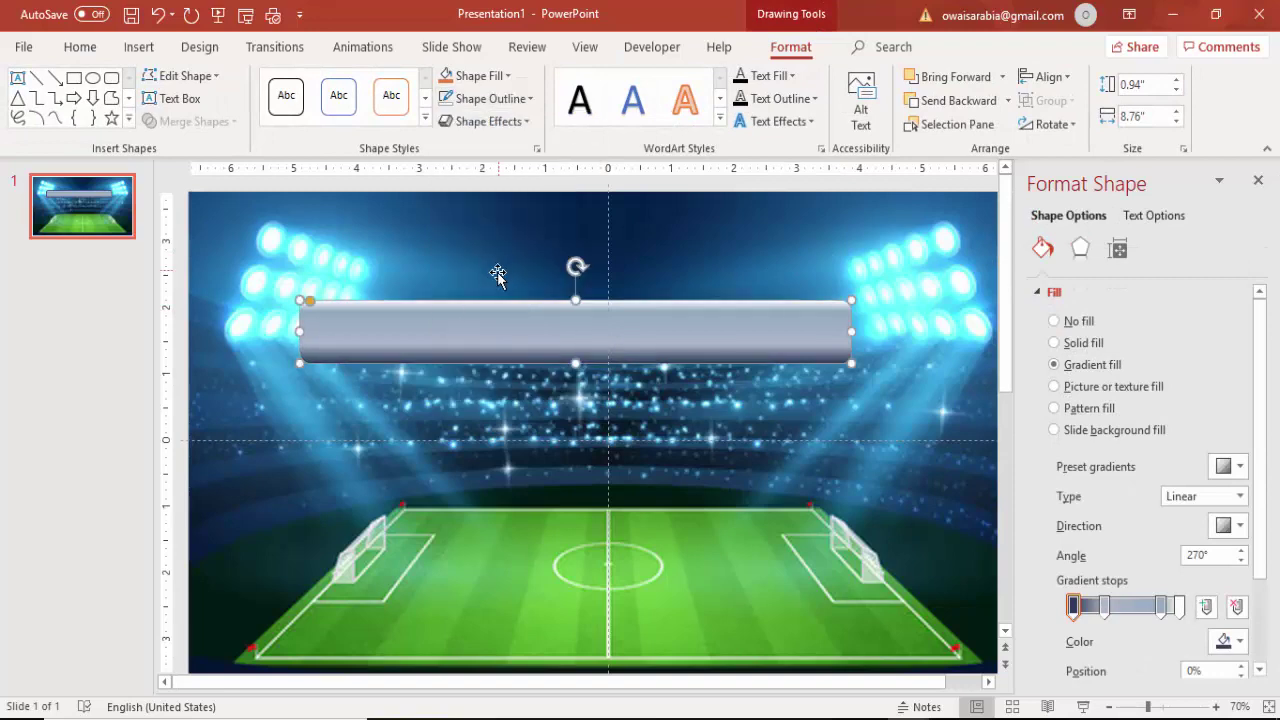
pyautogui.click(494, 268)
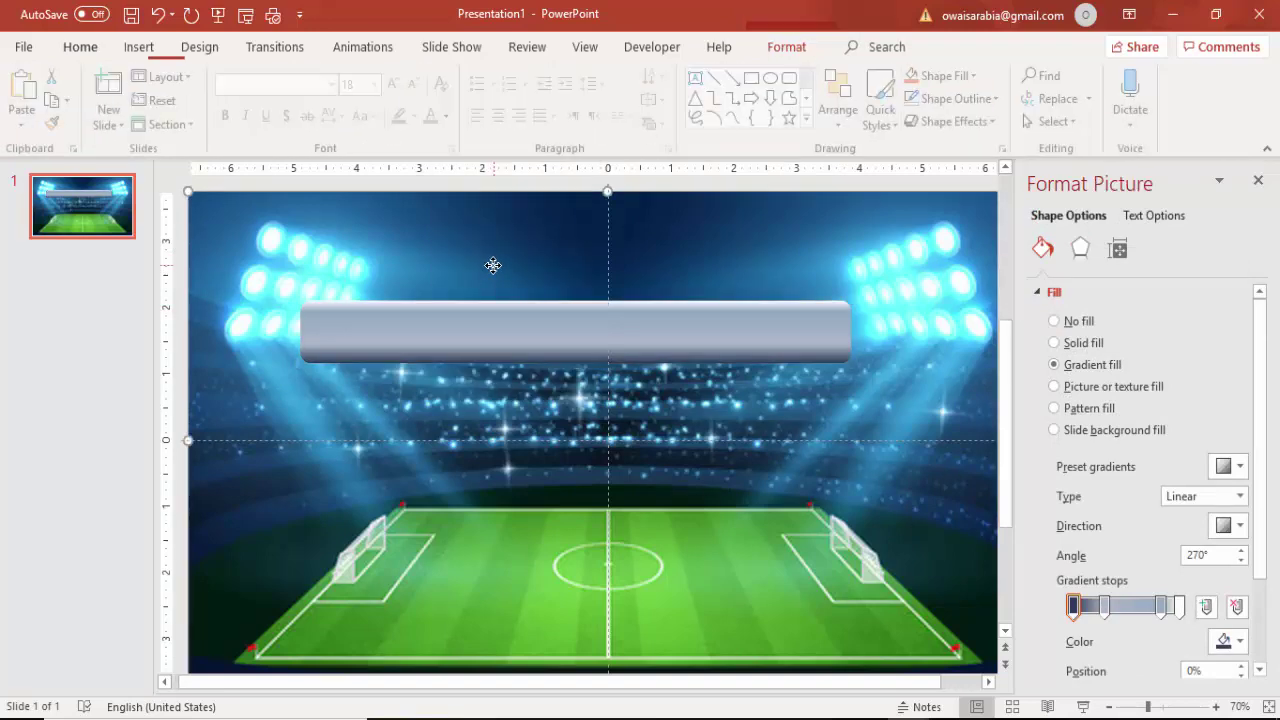
# Draw a large Top Corners Rounded rectangle panel below the grey bar.
pyautogui.click(139, 48)
pyautogui.click(300, 125)
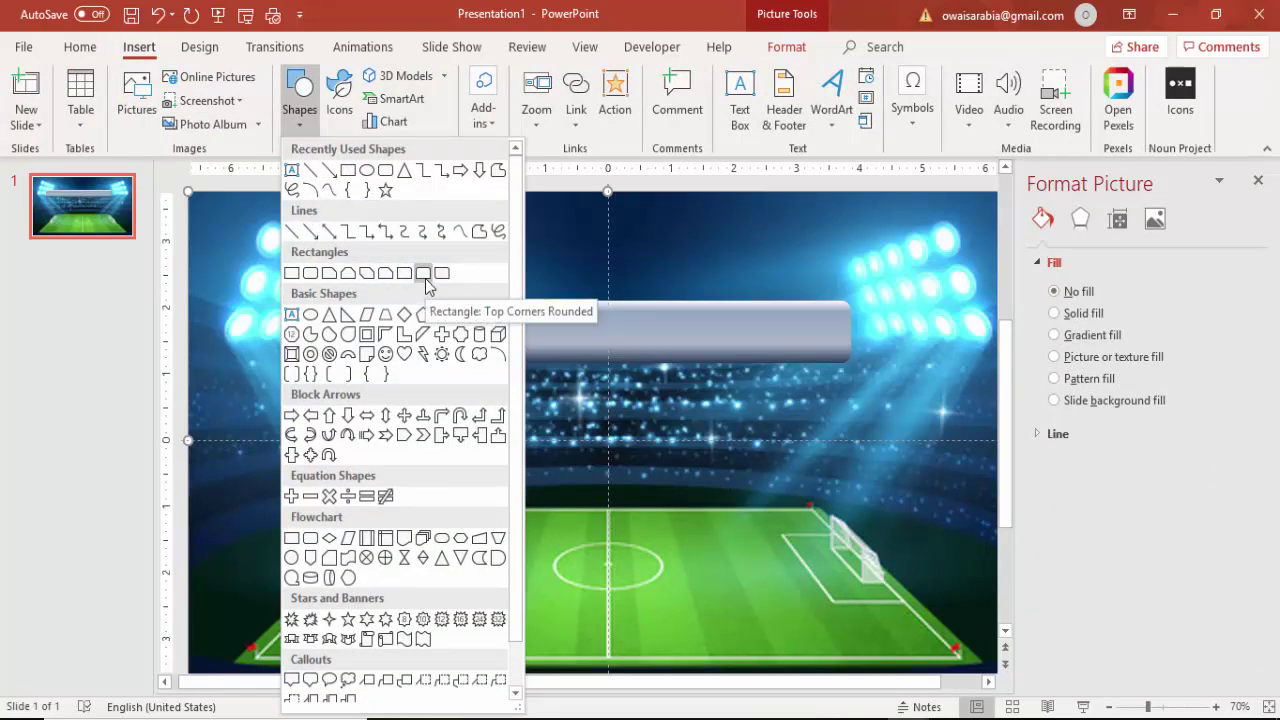
pyautogui.click(426, 281)
pyautogui.moveTo(364, 403); pyautogui.dragTo(873, 623)
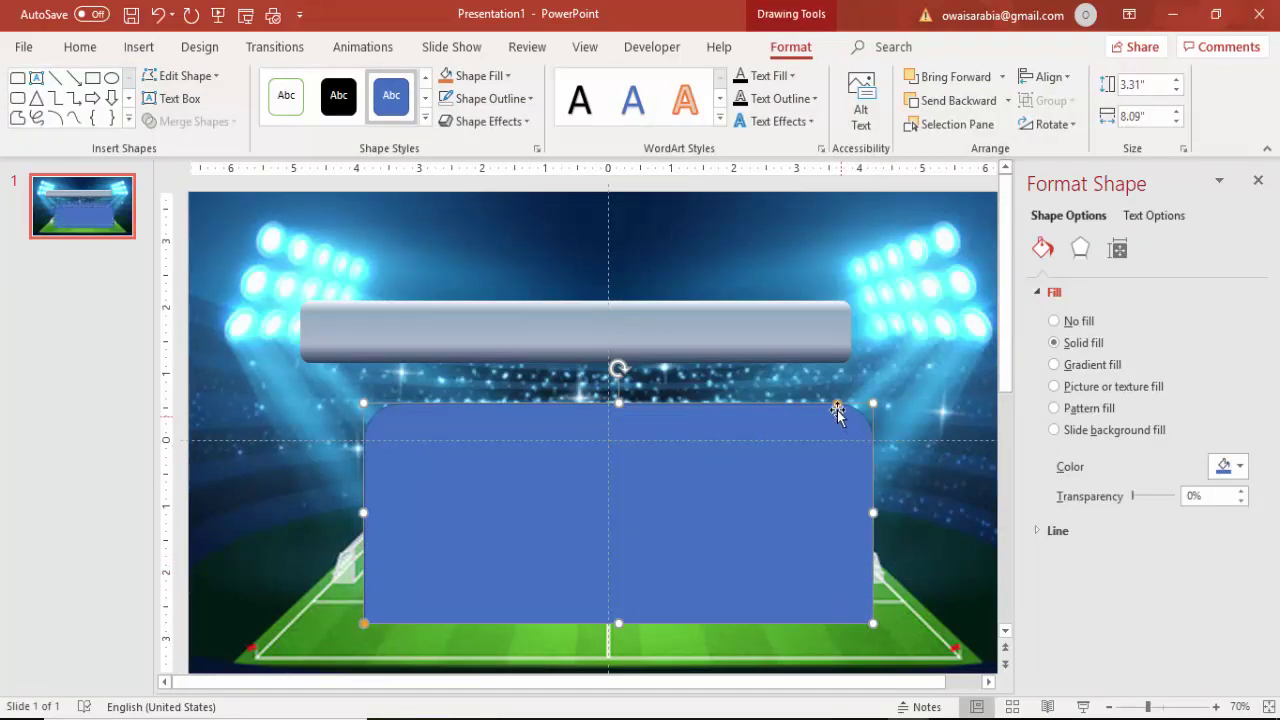
# Square the panel's top corners, round its bottom ones, and fit it under the bar over the pitch.
pyautogui.moveTo(840, 405); pyautogui.dragTo(876, 418)
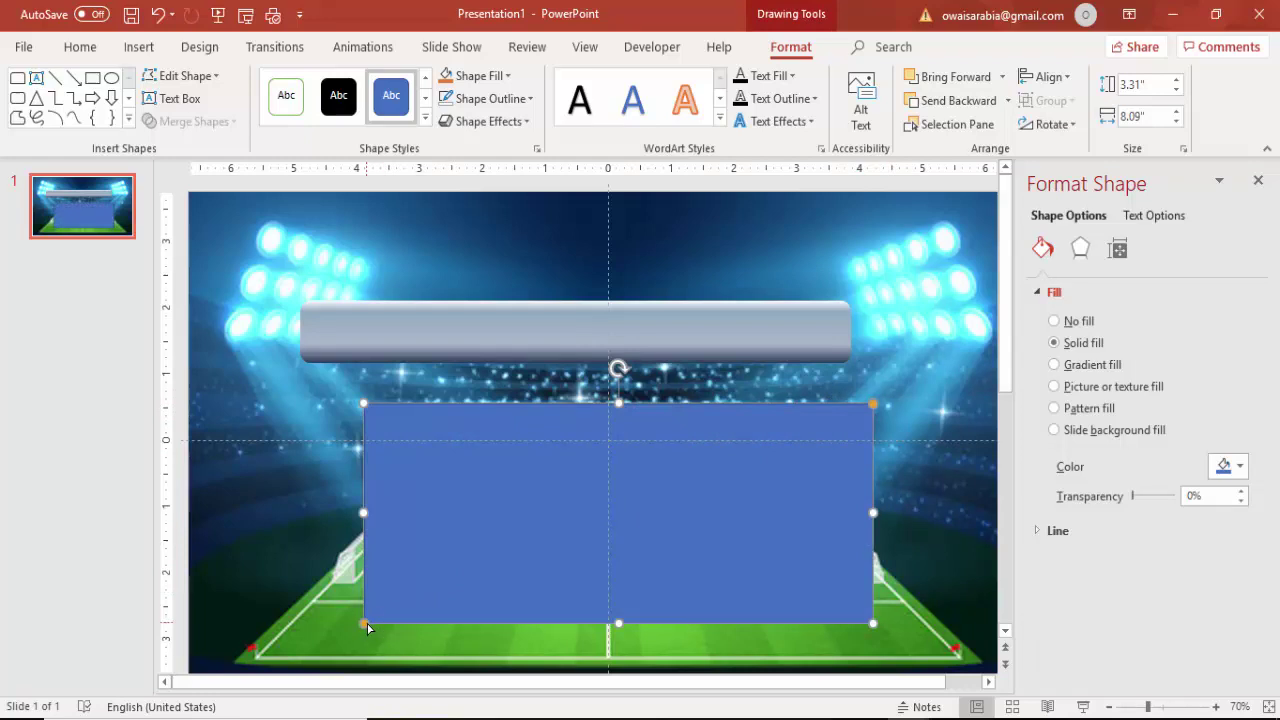
pyautogui.moveTo(368, 627); pyautogui.dragTo(384, 623)
pyautogui.moveTo(609, 535); pyautogui.dragTo(560, 468)
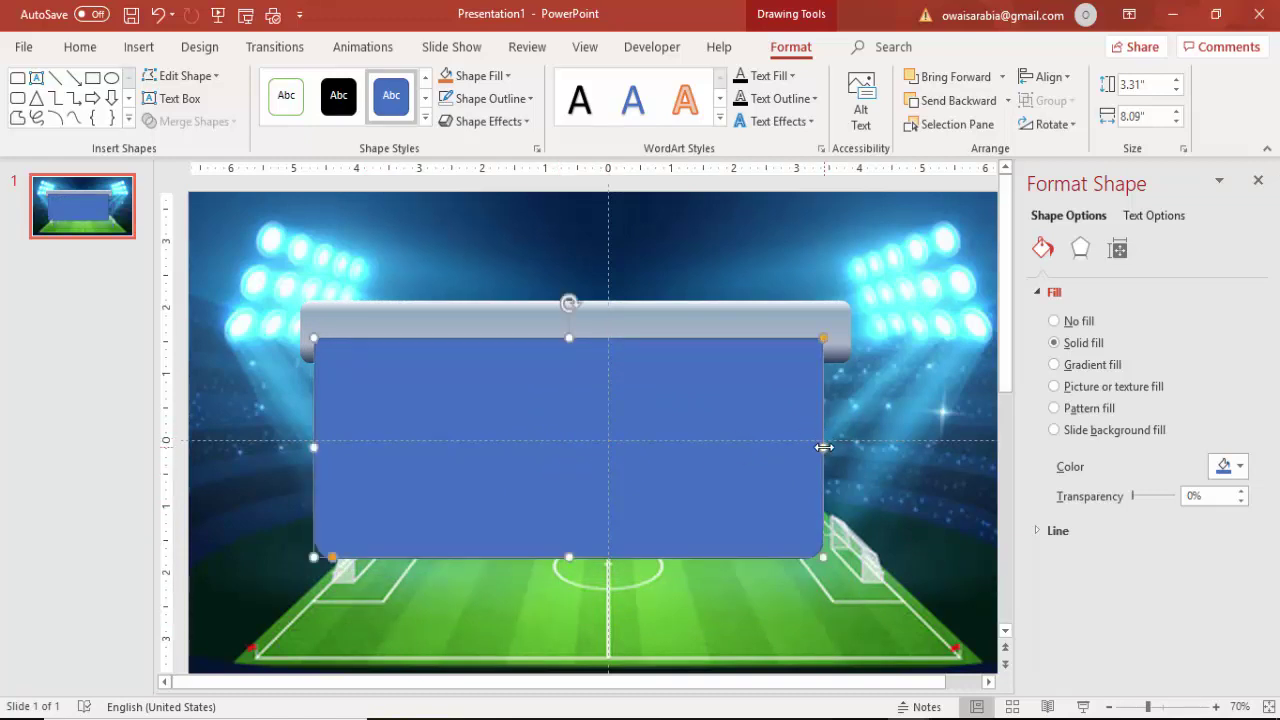
pyautogui.moveTo(823, 447); pyautogui.dragTo(838, 447)
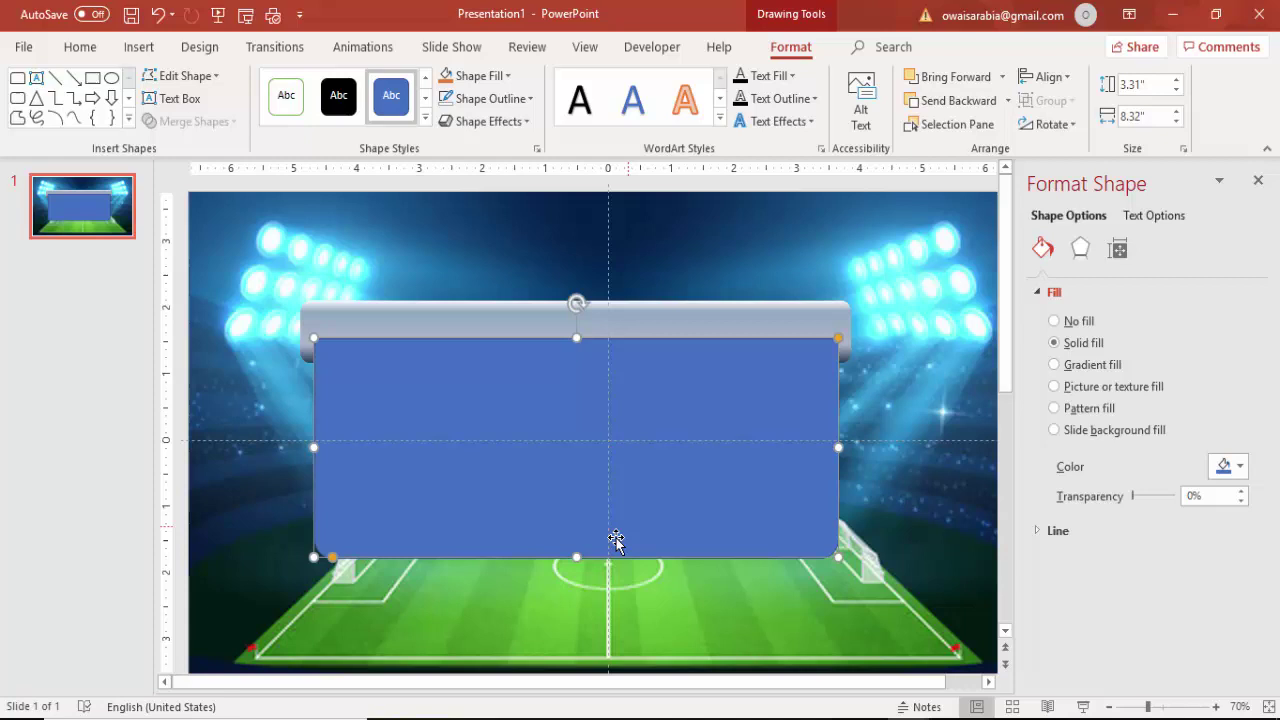
pyautogui.moveTo(573, 555); pyautogui.dragTo(561, 651)
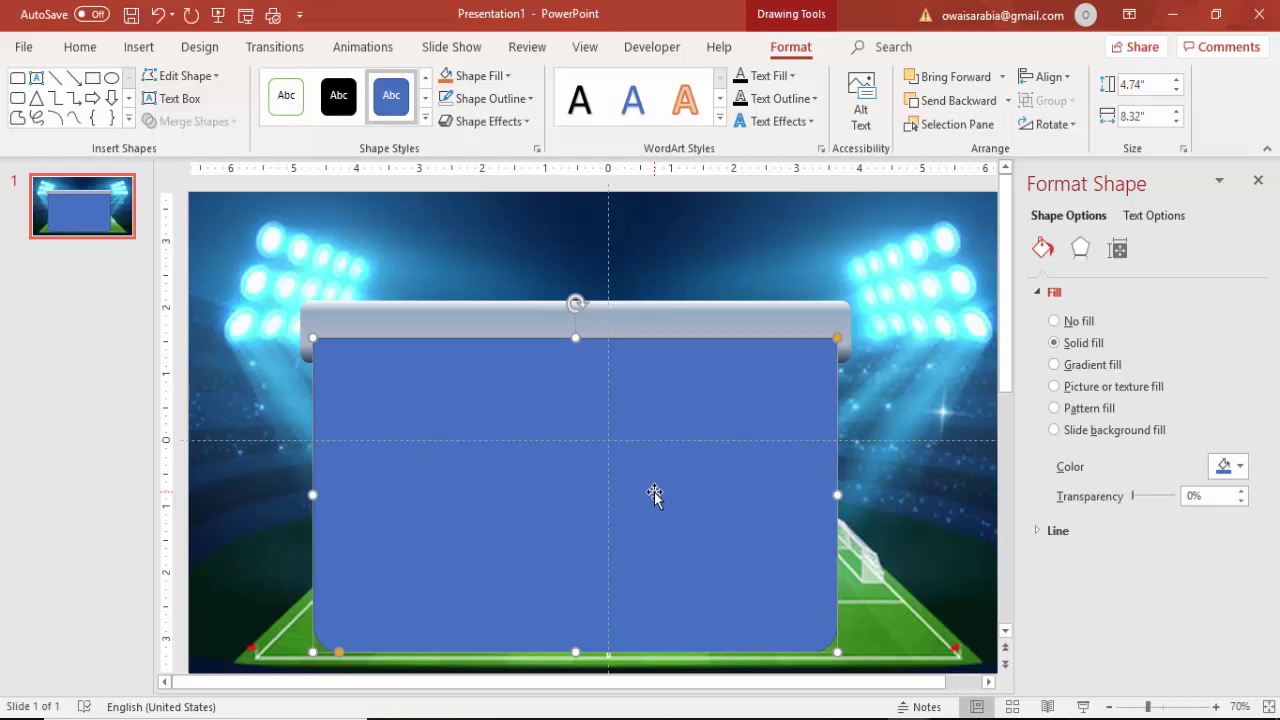
# Give the panel no outline and a 50% transparent white fill, and send it behind the bar.
pyautogui.click(491, 98)
pyautogui.click(489, 270)
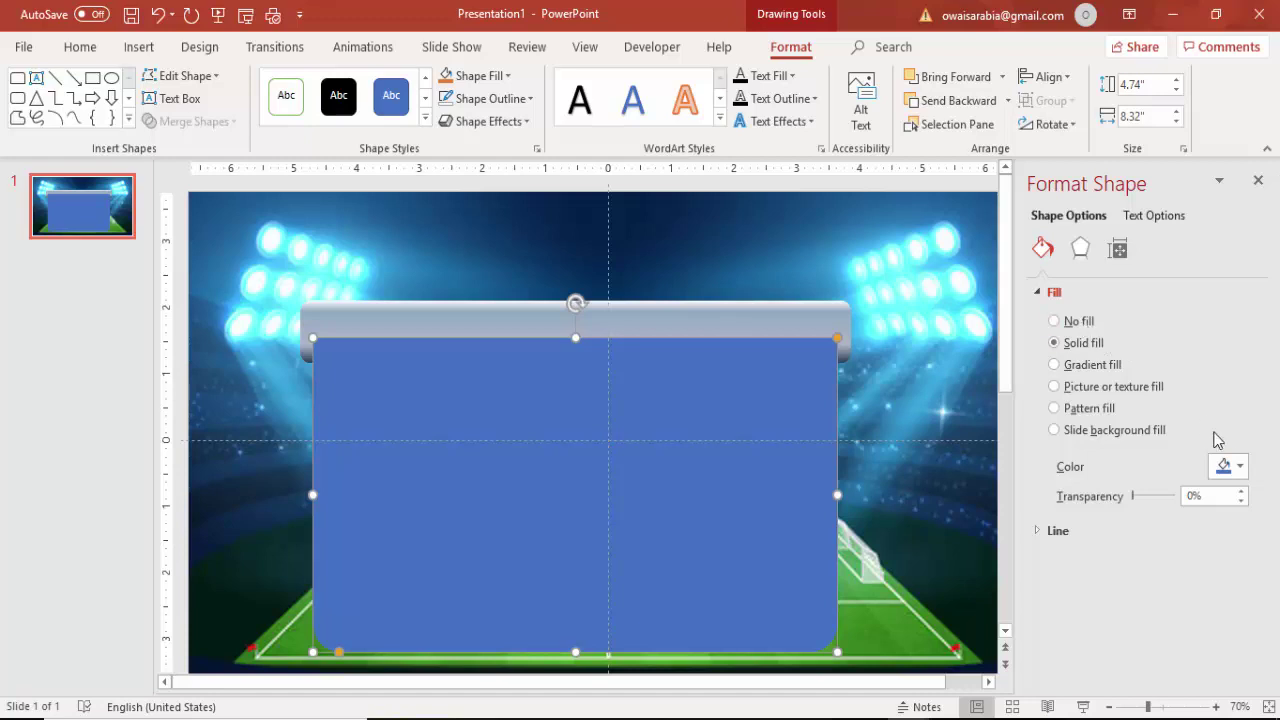
pyautogui.click(1226, 466)
pyautogui.click(1125, 512)
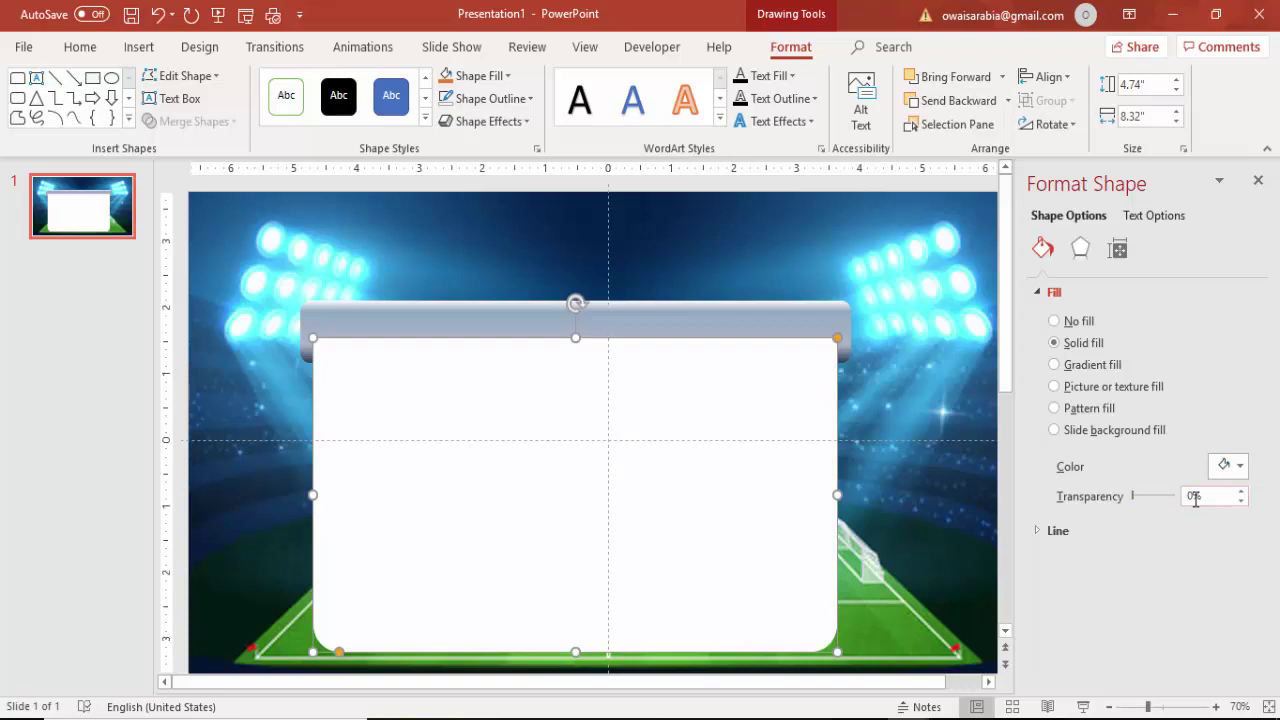
pyautogui.moveTo(1247, 494); pyautogui.dragTo(1247, 494)
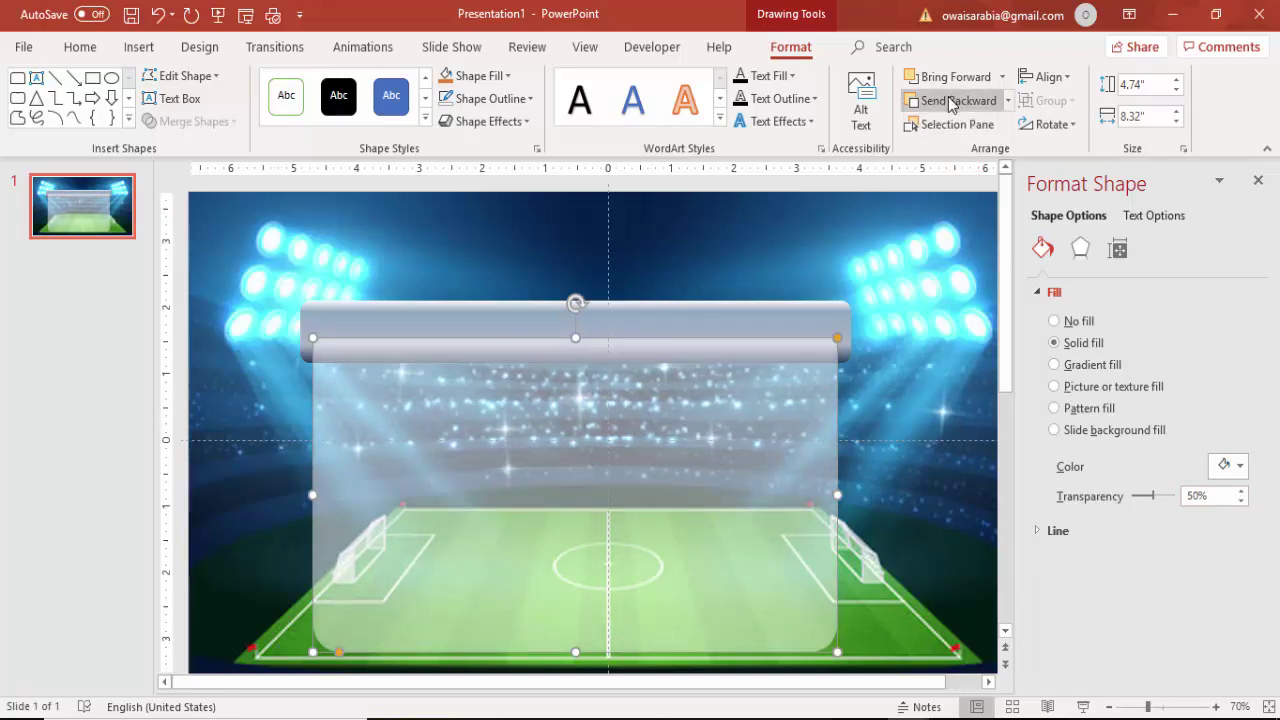
pyautogui.click(952, 104)
pyautogui.click(912, 245)
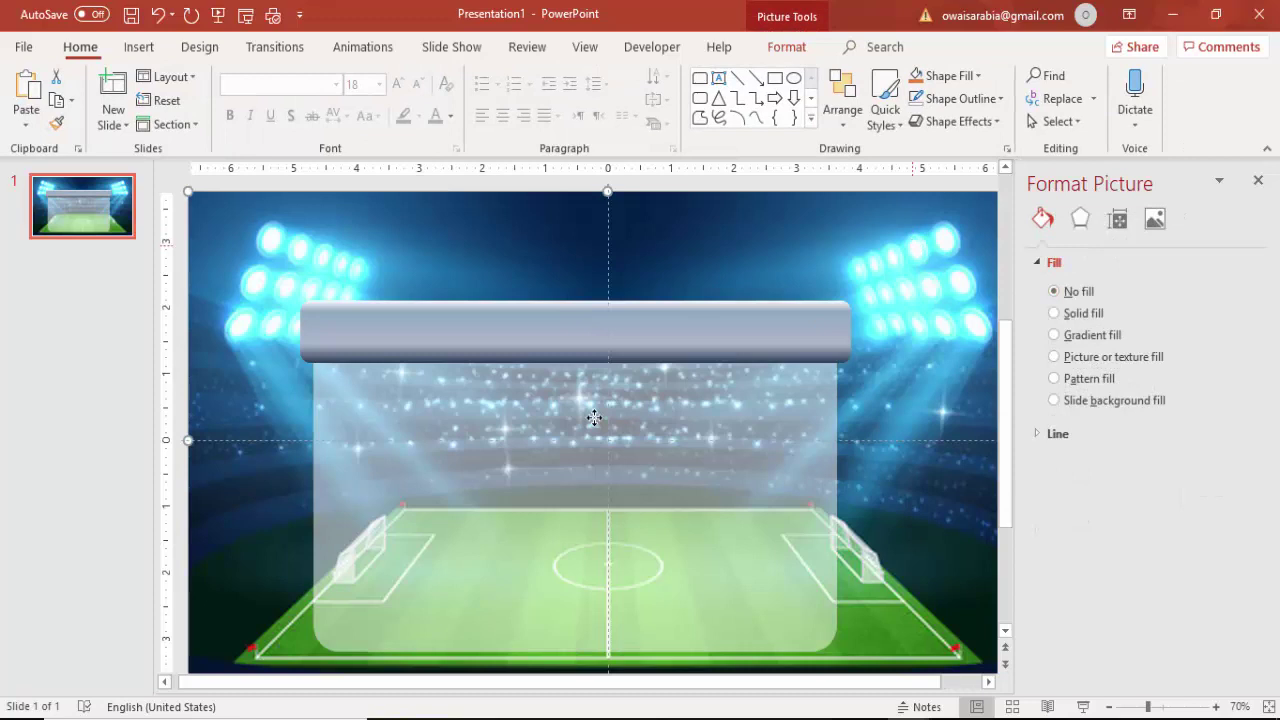
# Insert a 3x3 table below the grey bar and narrow it from both sides.
pyautogui.click(138, 47)
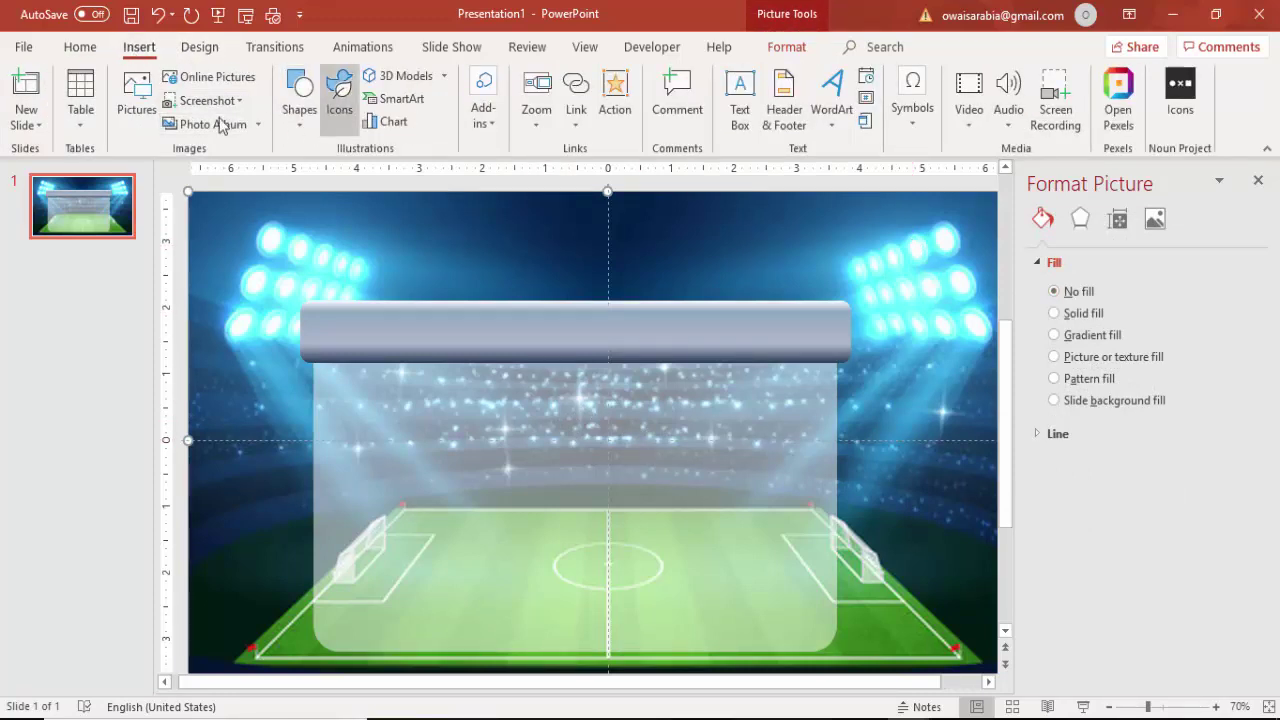
pyautogui.click(86, 122)
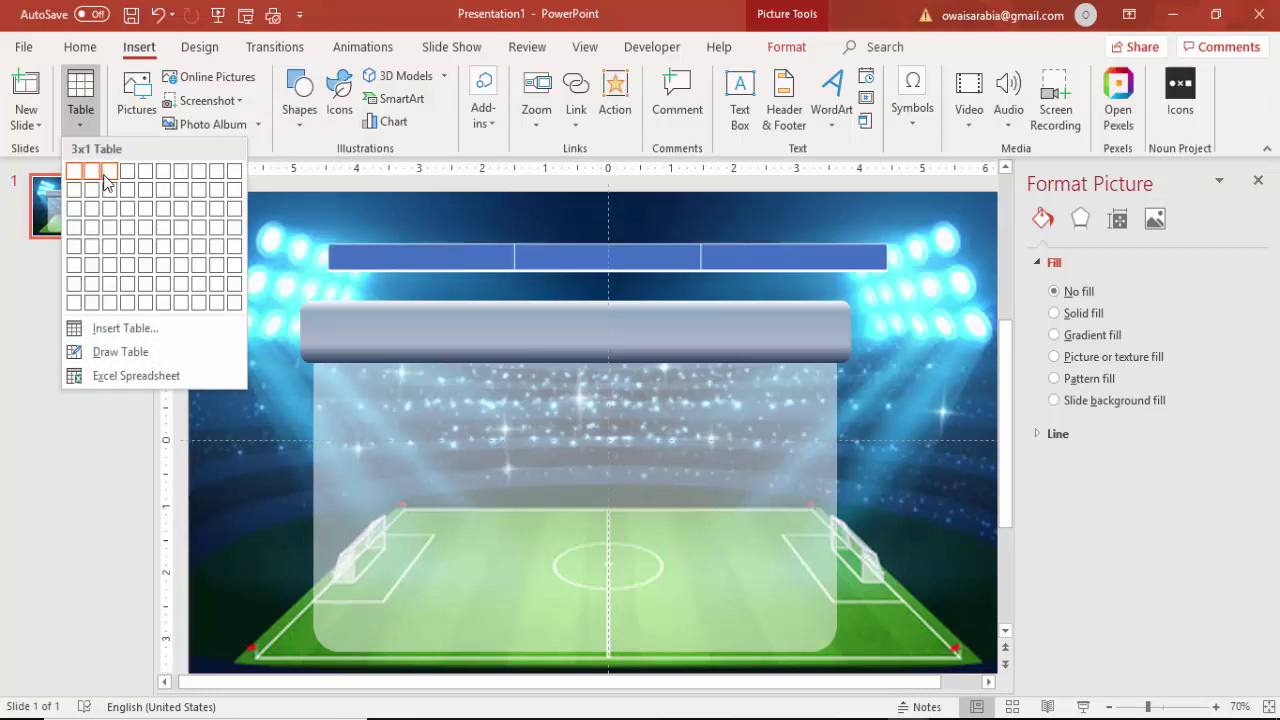
pyautogui.click(109, 207)
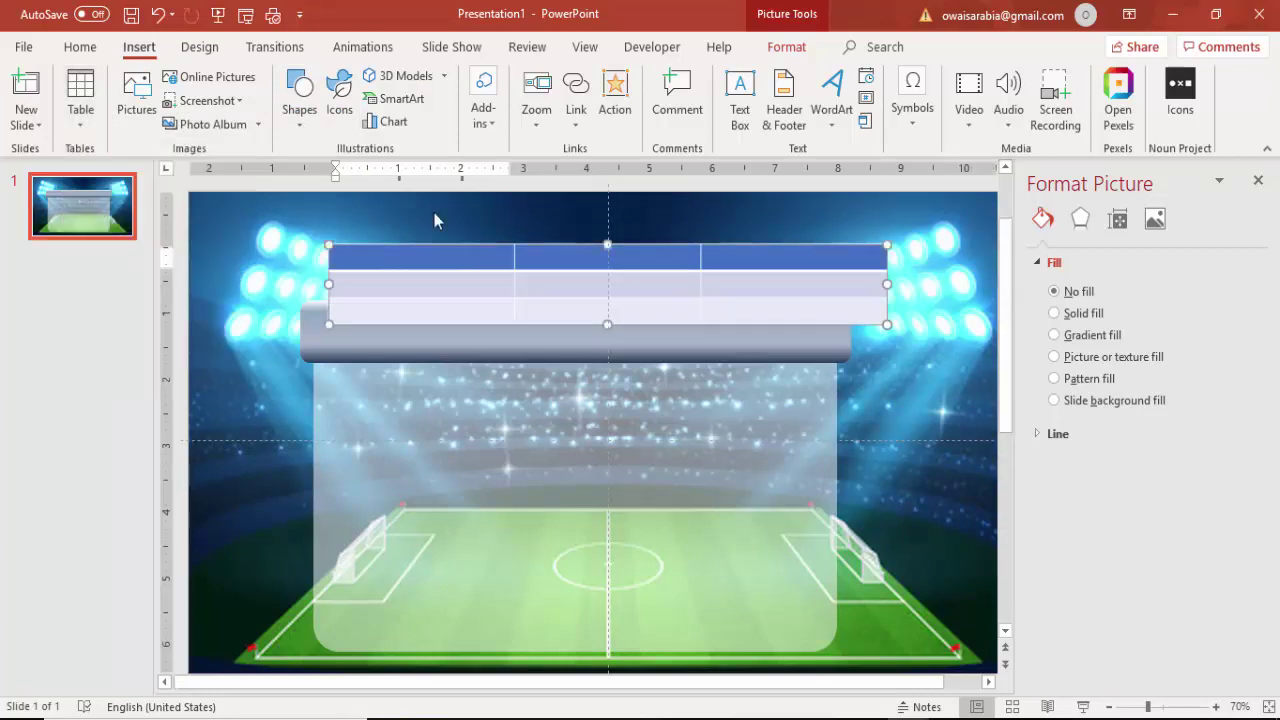
pyautogui.moveTo(629, 245); pyautogui.dragTo(614, 386)
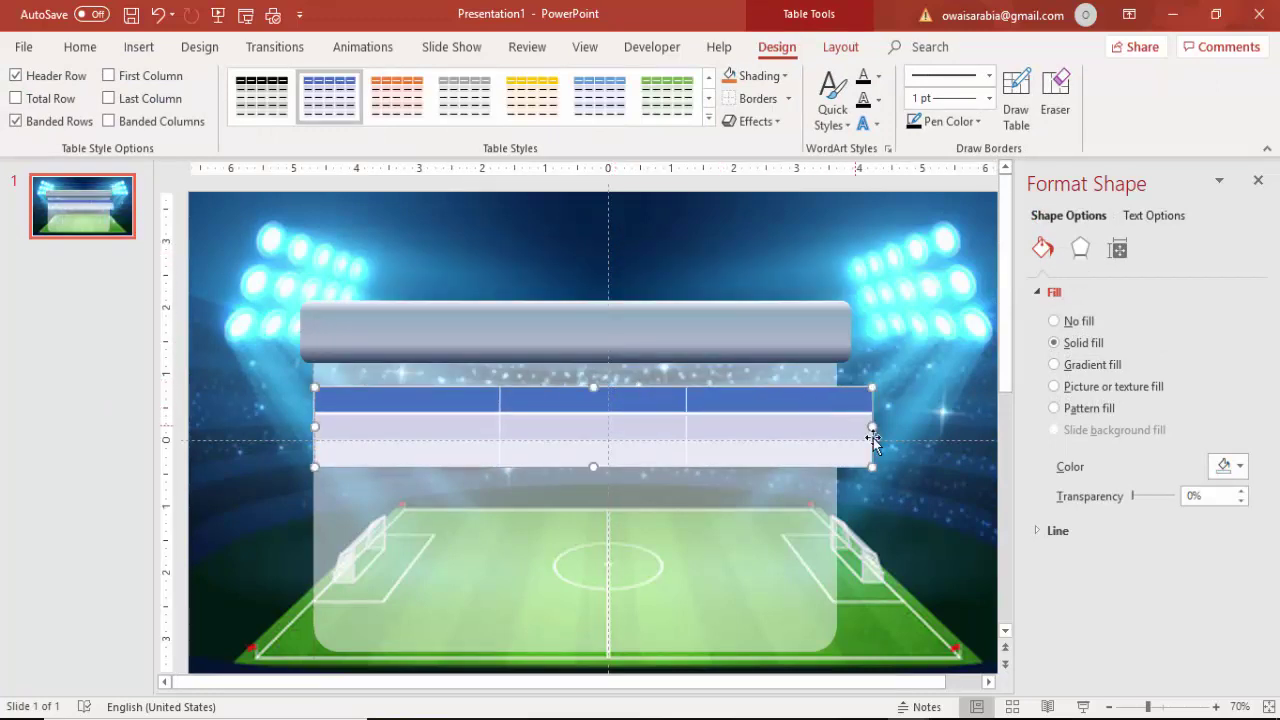
pyautogui.moveTo(872, 428); pyautogui.dragTo(822, 429)
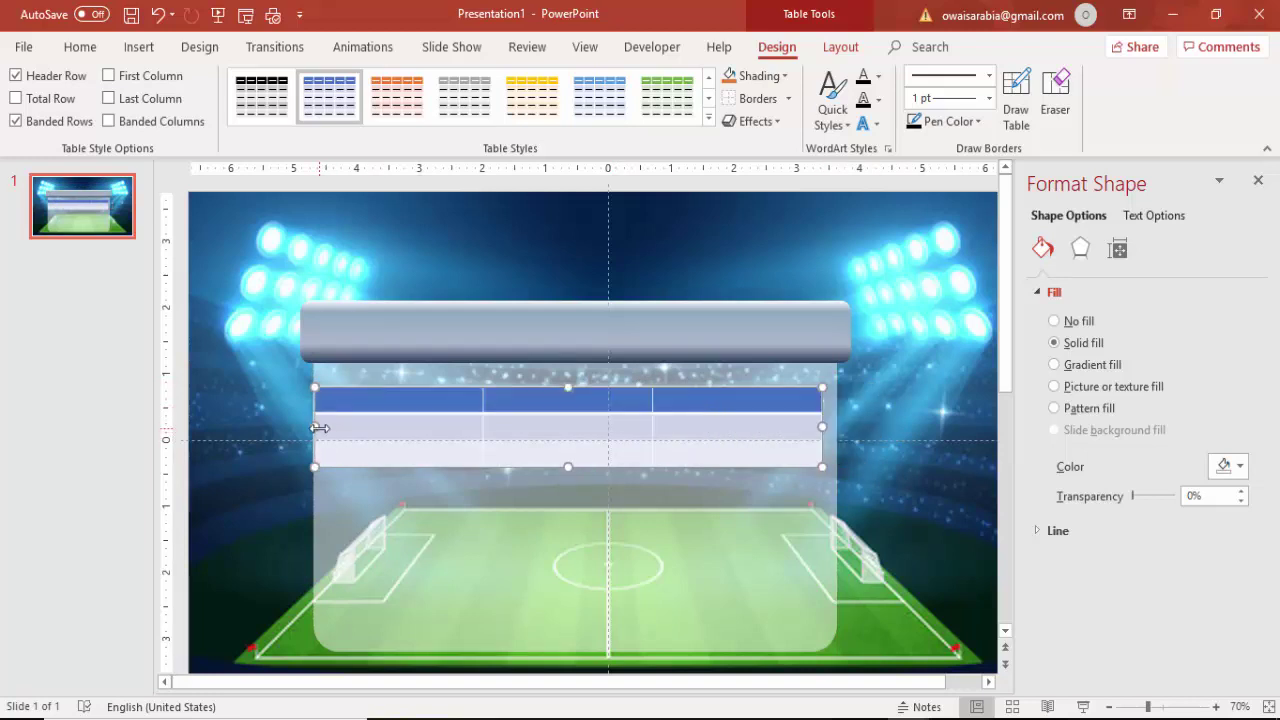
pyautogui.moveTo(315, 427); pyautogui.dragTo(325, 426)
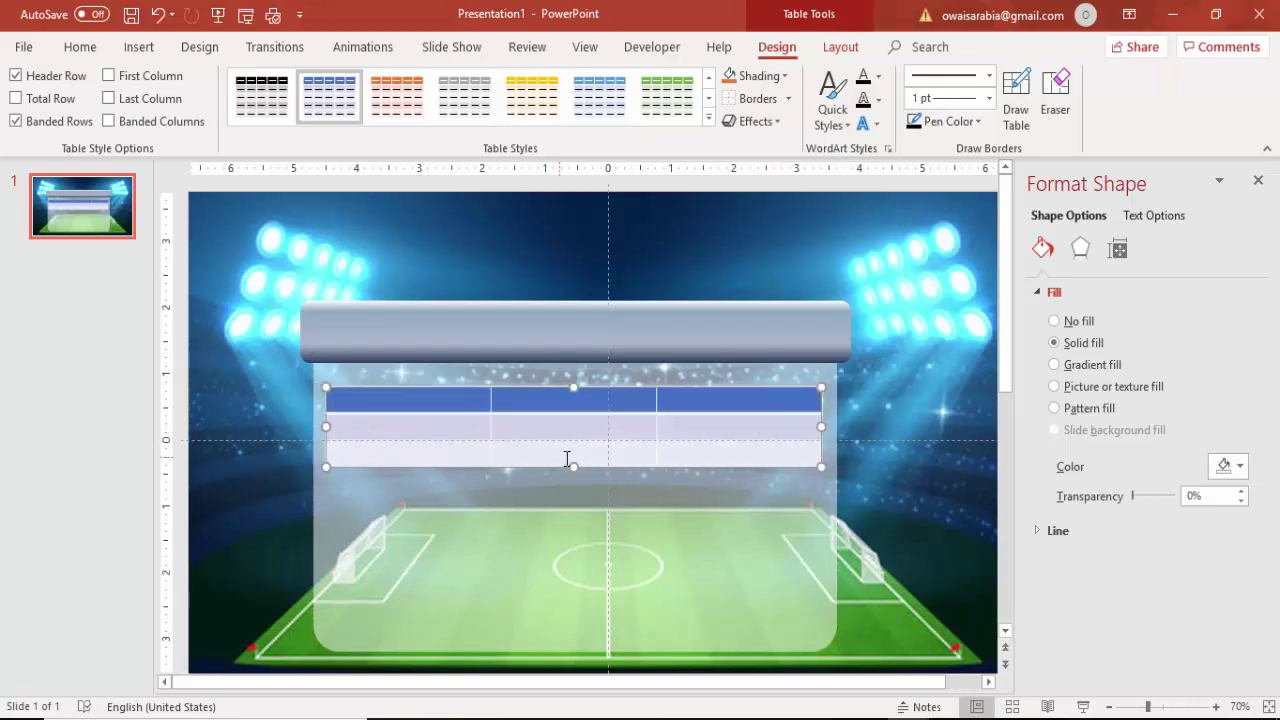
# Add three rows with Tab from the last cell, nudge the table into place, and select all cells.
pyautogui.click(713, 455)
pyautogui.press('Tab')
pyautogui.press('Tab')
pyautogui.press('Tab')
pyautogui.press('Tab')
pyautogui.press('Tab')
pyautogui.press('Tab')
pyautogui.press('Tab')
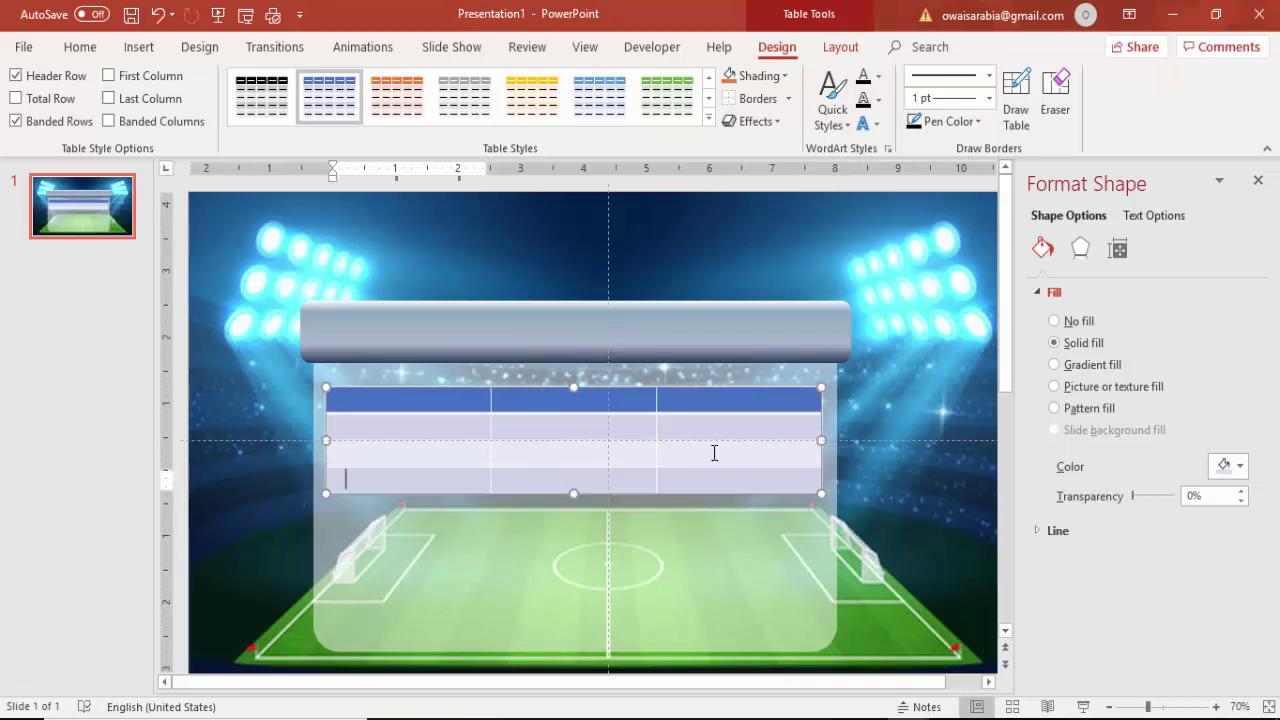
pyautogui.press('Tab')
pyautogui.press('Tab')
pyautogui.press('Tab')
pyautogui.press('Tab')
pyautogui.press('Tab')
pyautogui.press('Tab')
pyautogui.press('Tab')
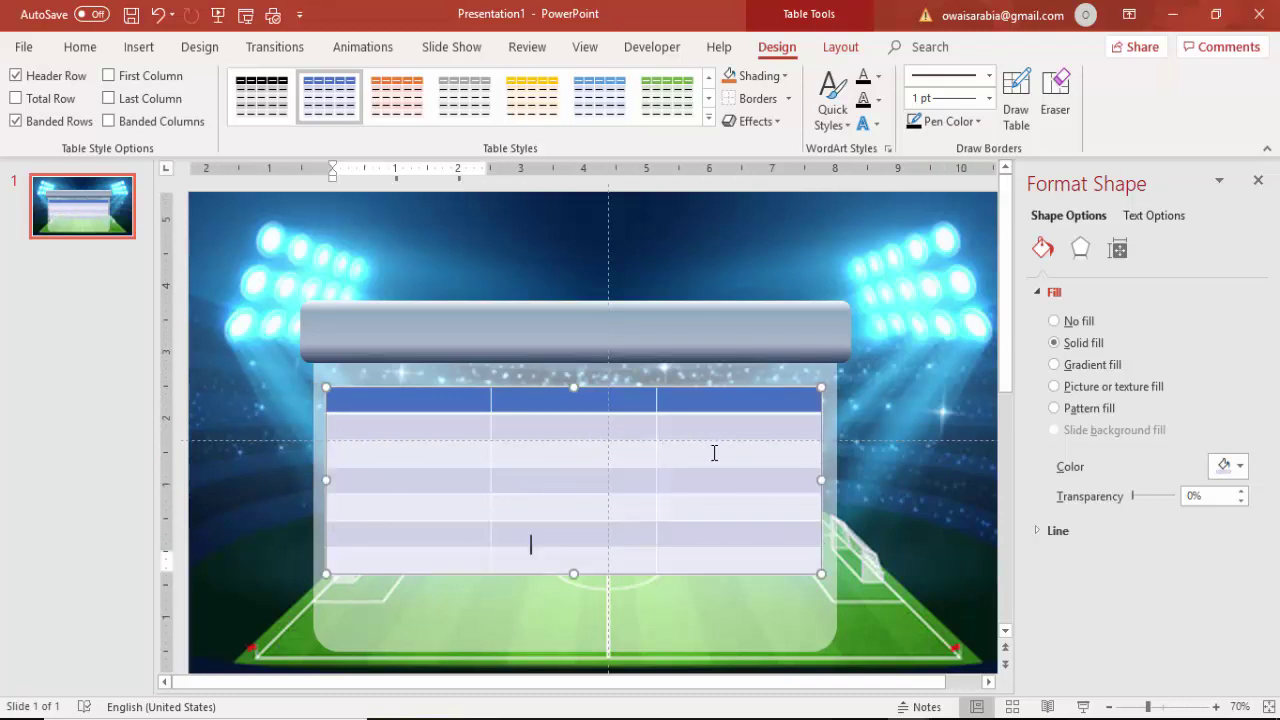
pyautogui.press('Tab')
pyautogui.press('Tab')
pyautogui.press('Tab')
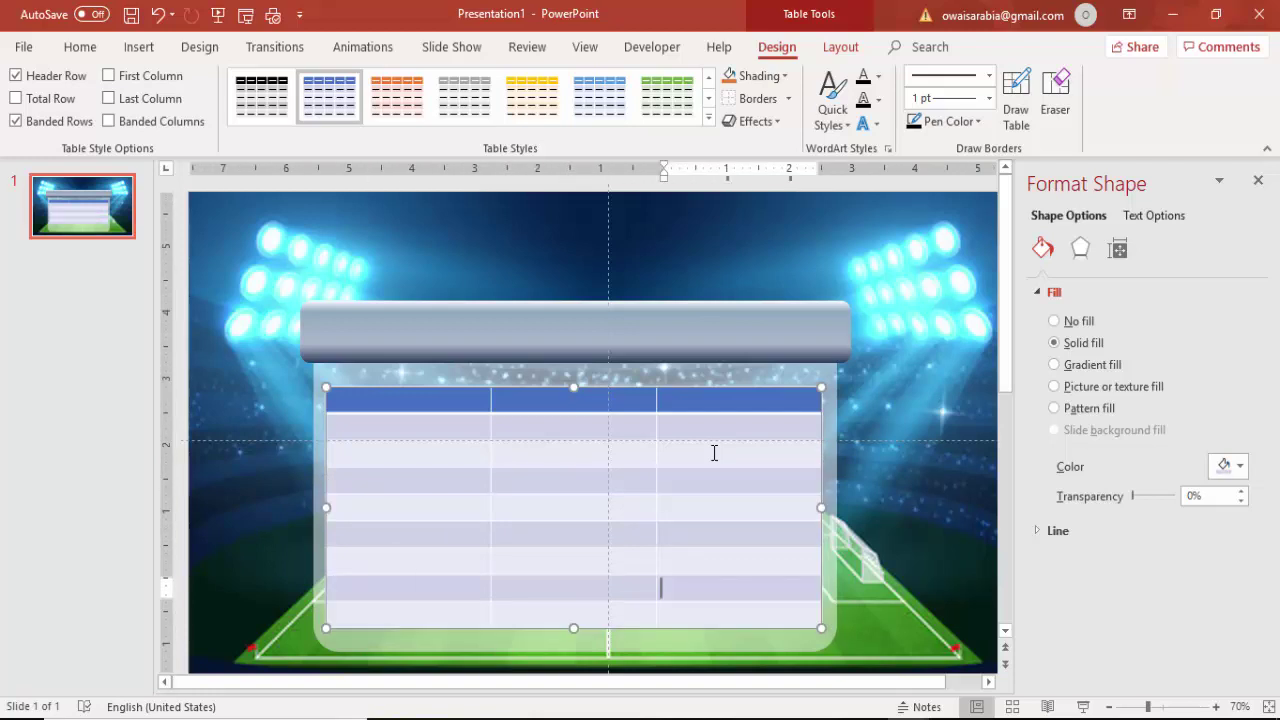
pyautogui.click(668, 388)
pyautogui.moveTo(668, 388); pyautogui.dragTo(674, 387)
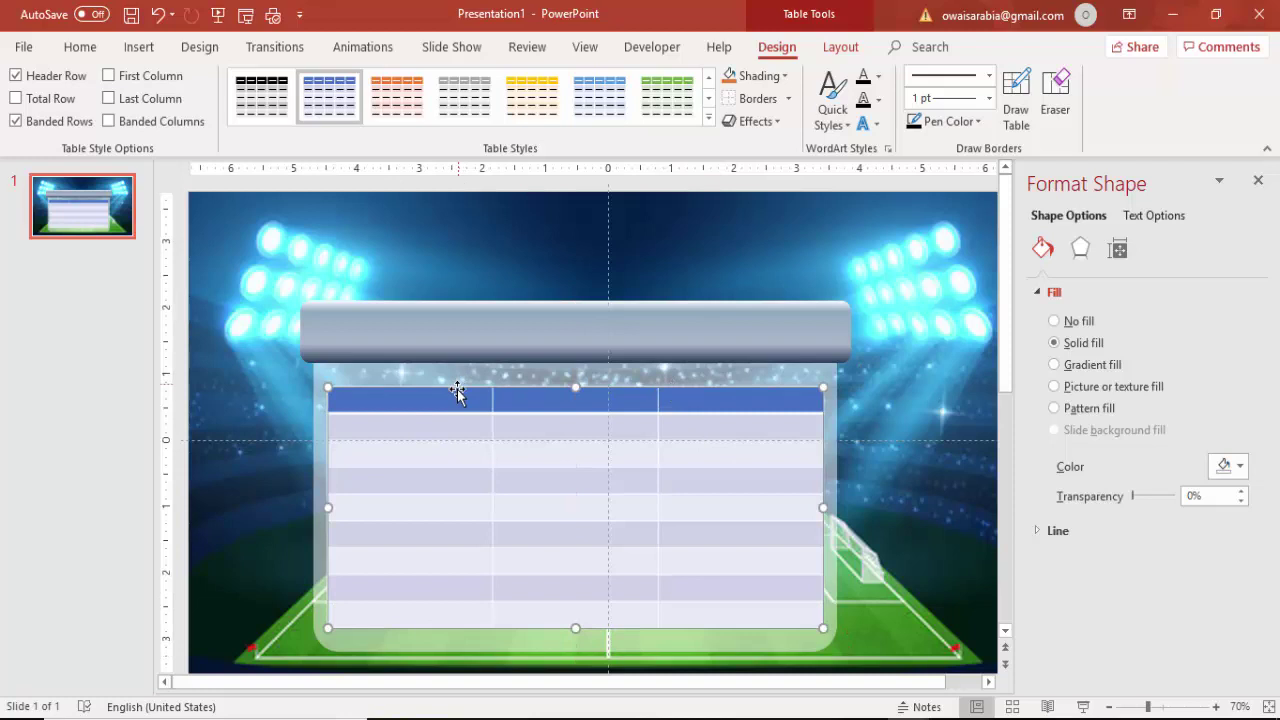
pyautogui.moveTo(458, 400); pyautogui.dragTo(771, 606)
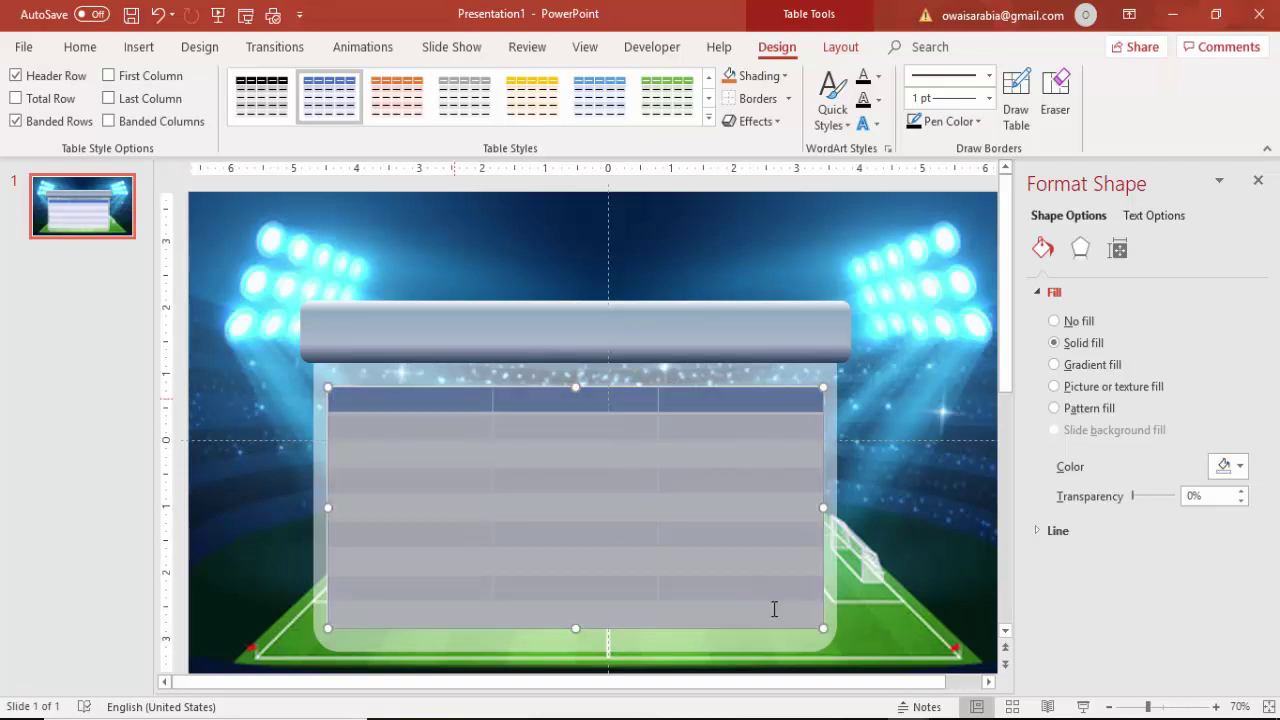
# Remove the cell shading and apply All Borders at ¼ pt to the table.
pyautogui.click(767, 82)
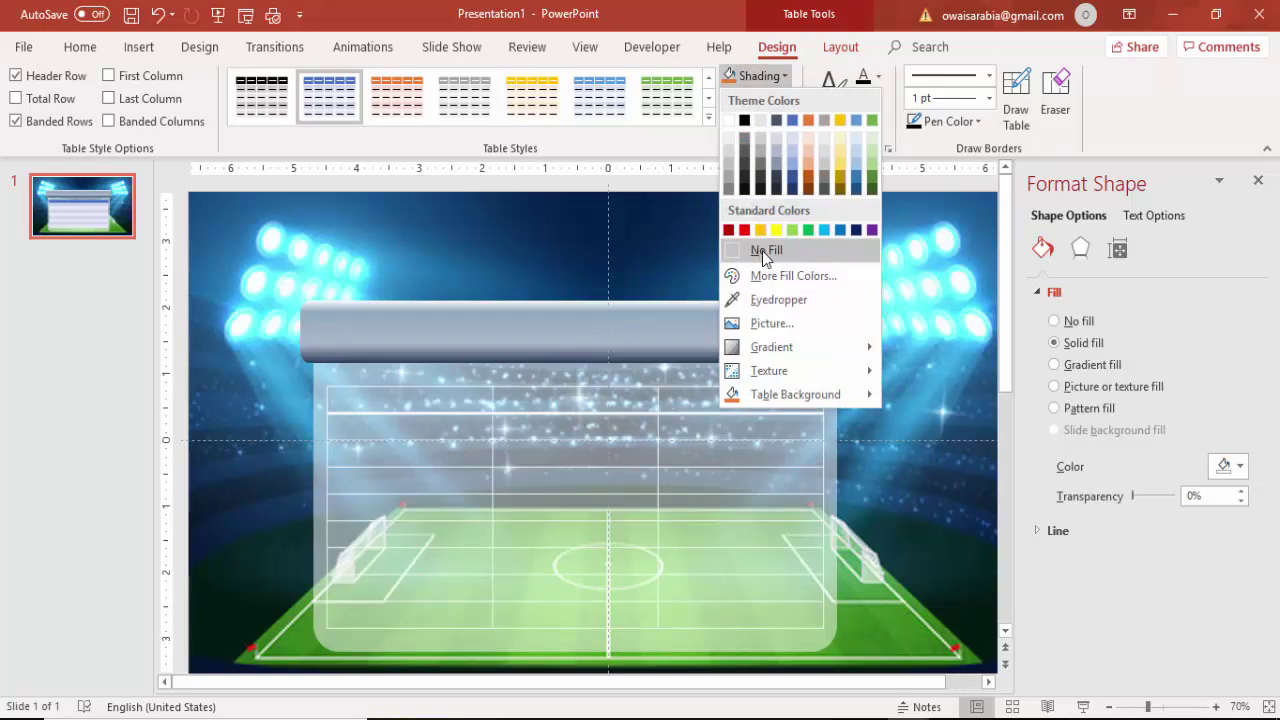
pyautogui.click(763, 250)
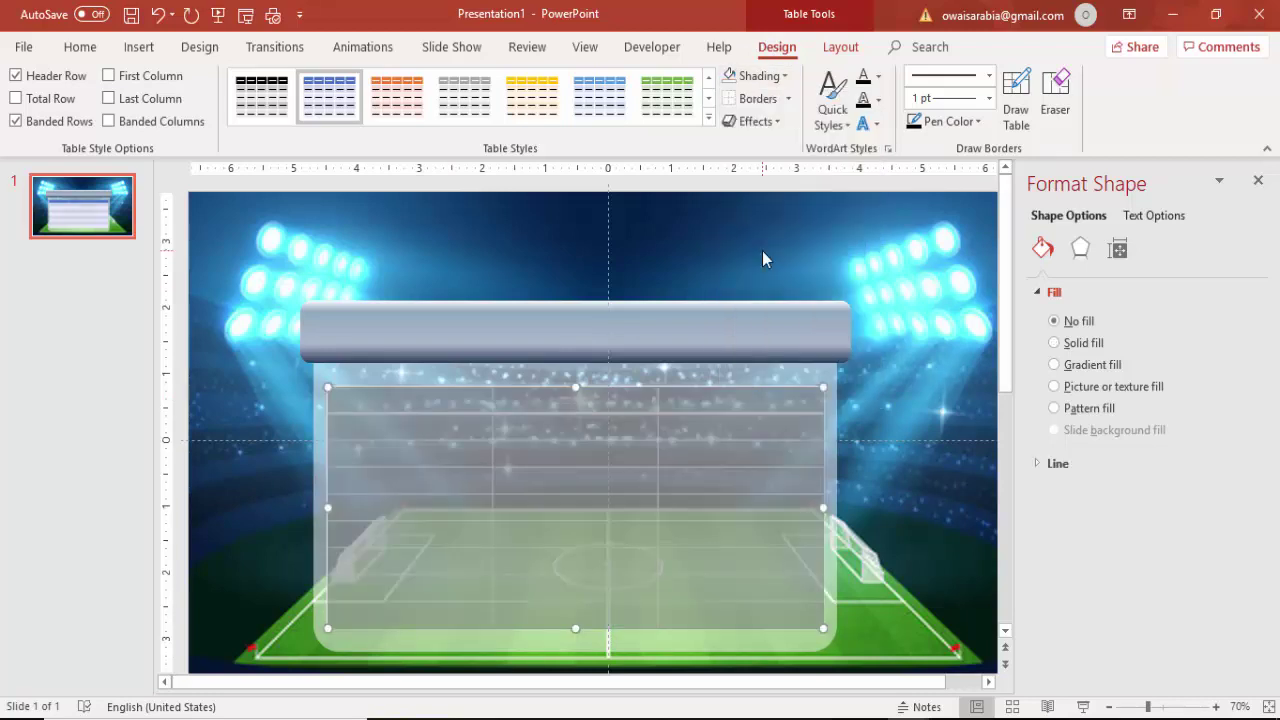
pyautogui.click(990, 100)
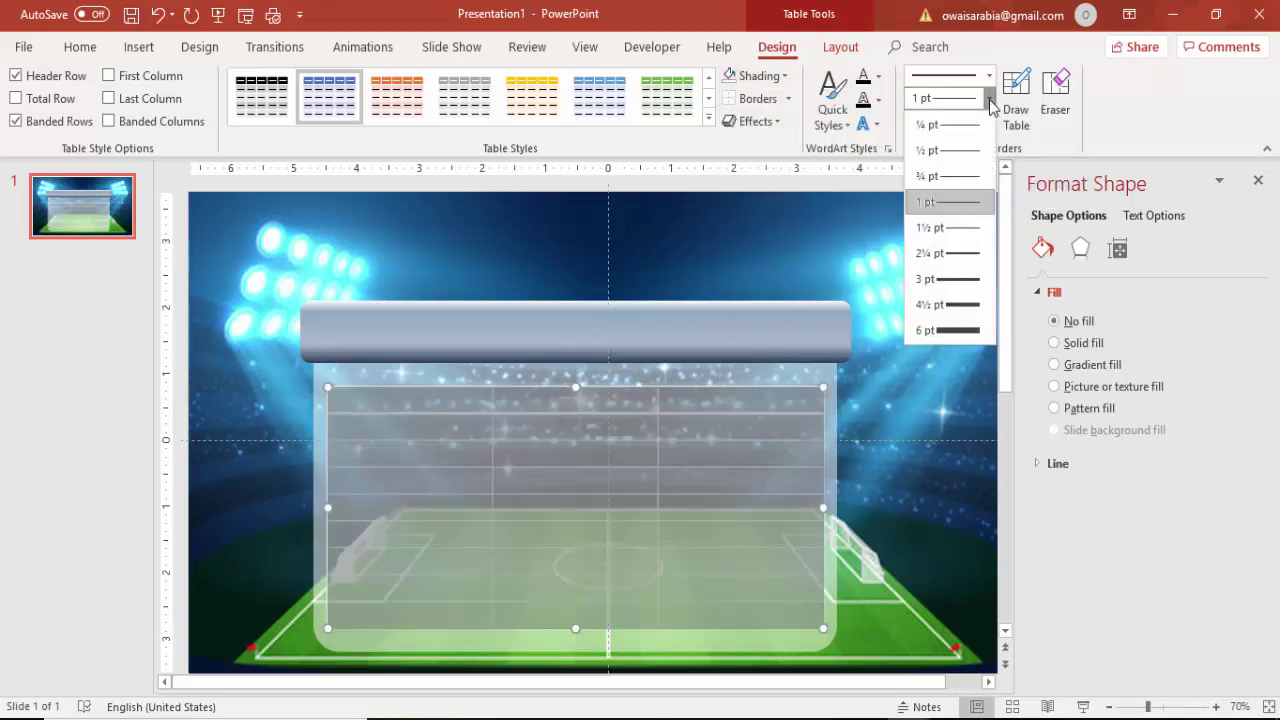
pyautogui.click(935, 124)
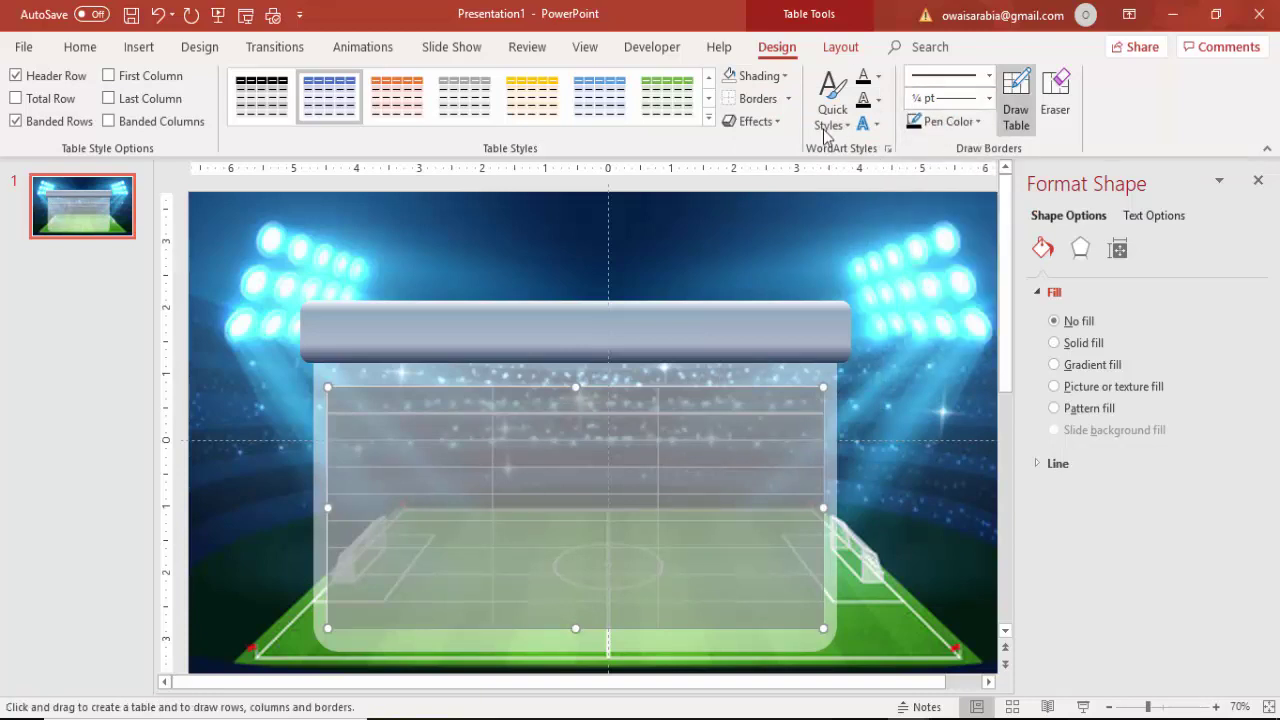
pyautogui.click(935, 126)
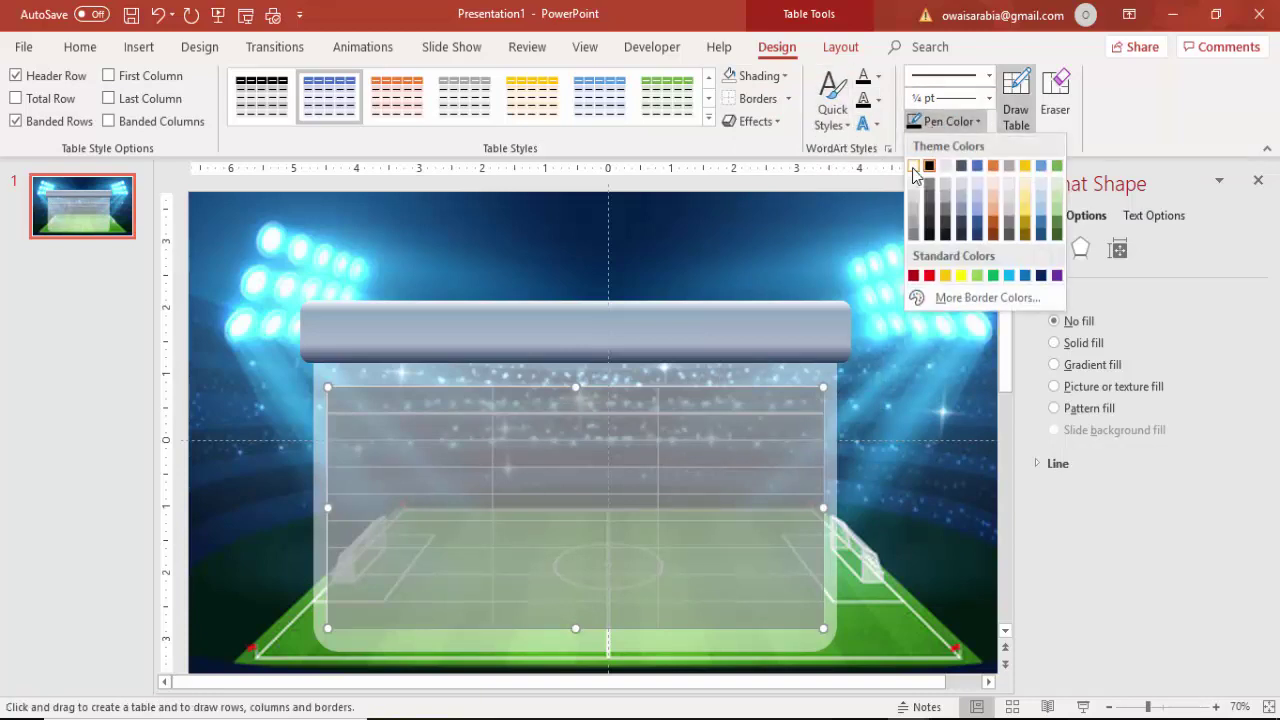
pyautogui.click(918, 172)
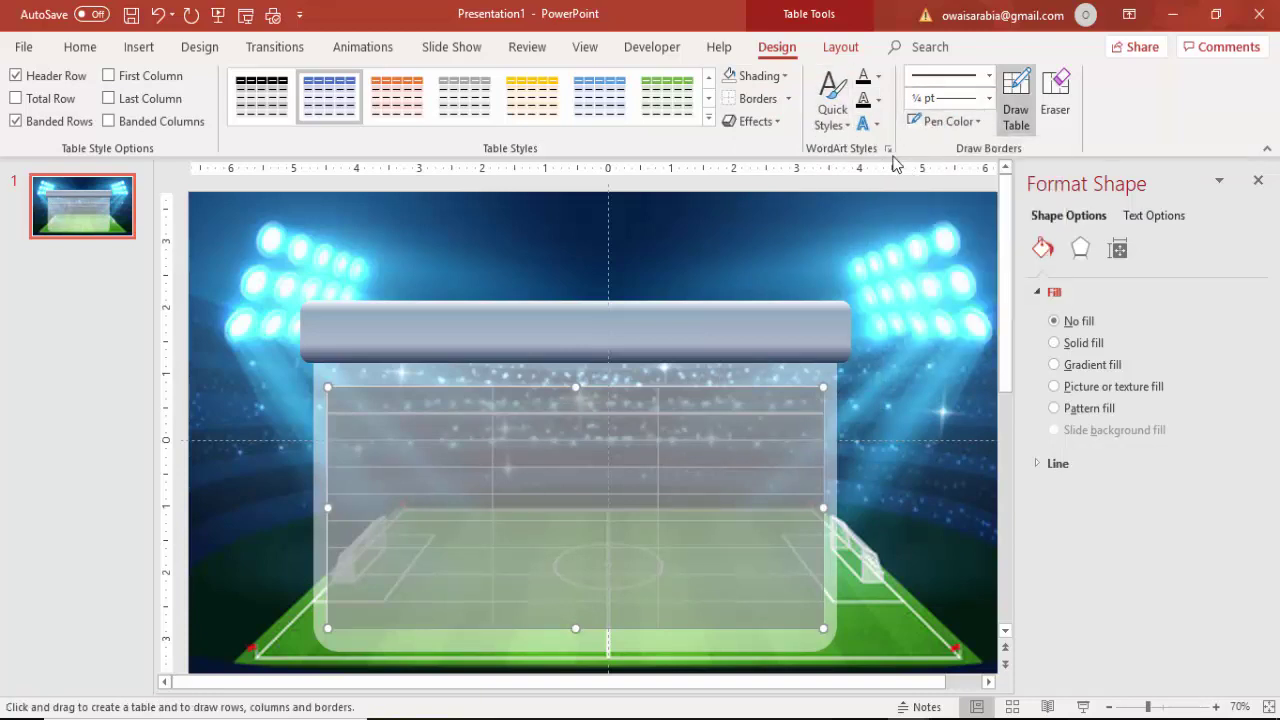
pyautogui.click(787, 108)
pyautogui.click(770, 147)
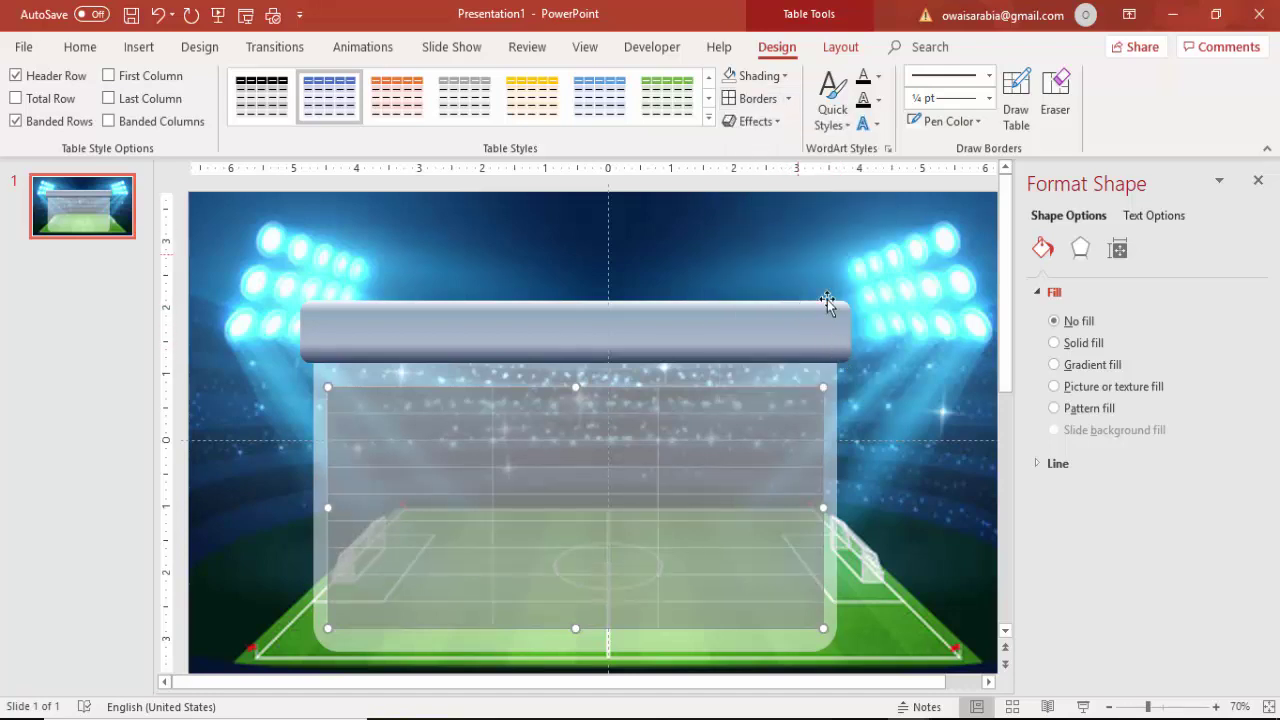
# Undo the accidental table deletion, reposition the table, and reselect all its cells.
pyautogui.click(678, 372)
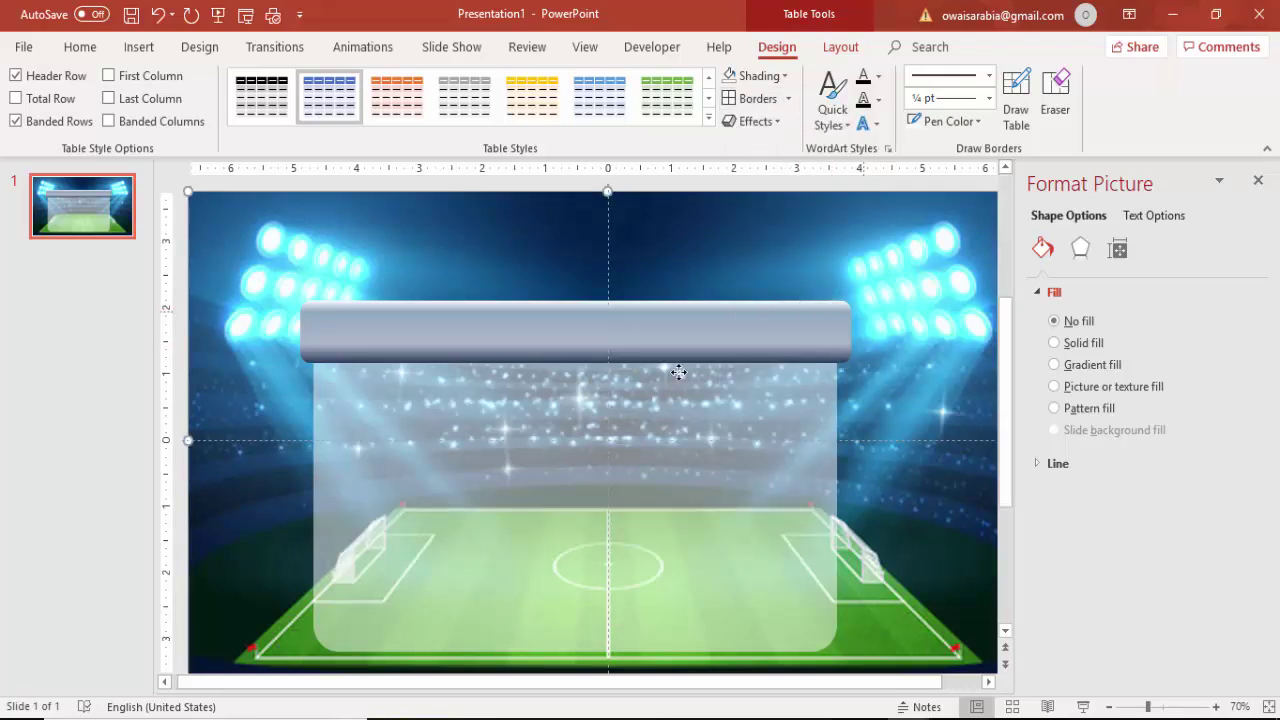
pyautogui.click(374, 404)
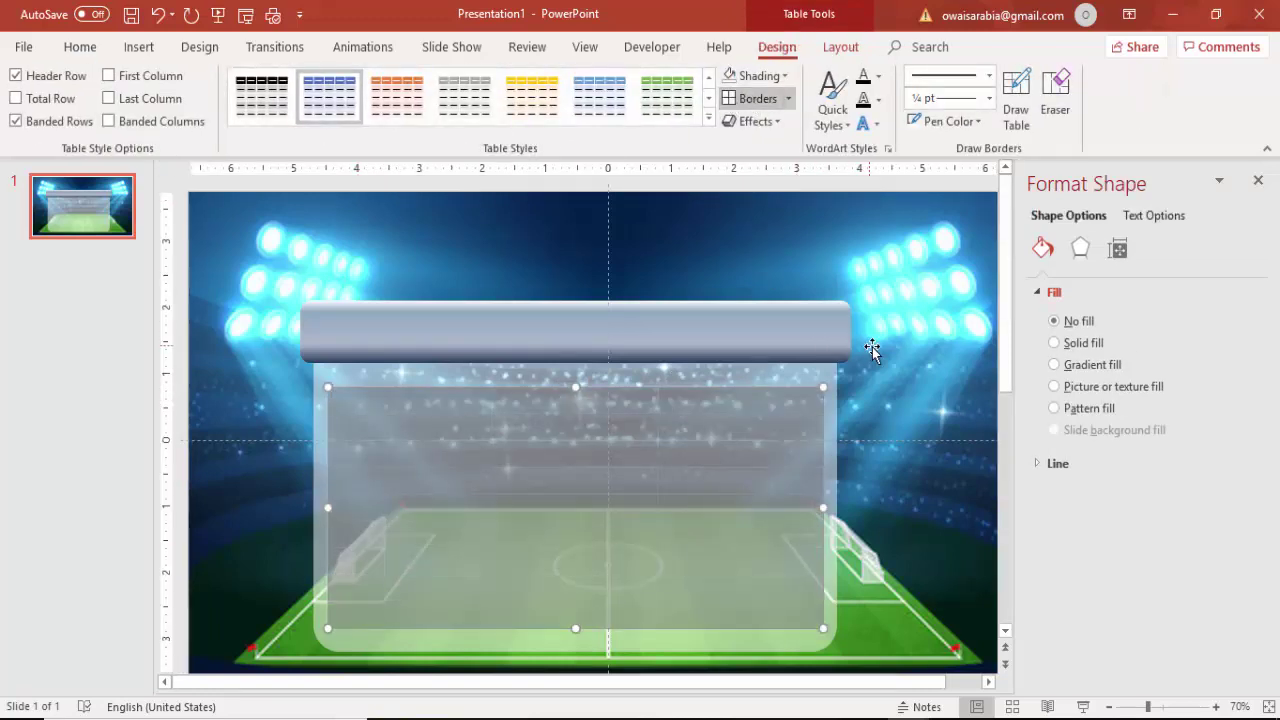
pyautogui.press('Delete')
pyautogui.click(603, 447)
pyautogui.hotkey('ctrl', 'z')
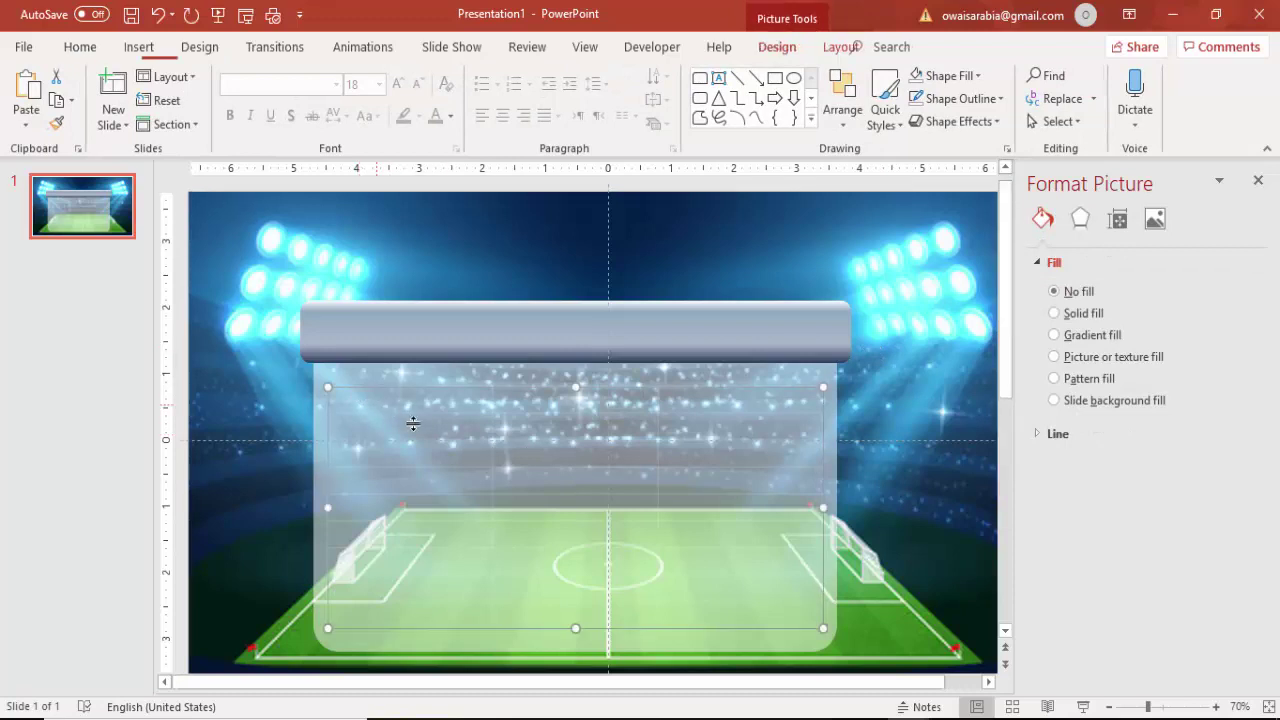
pyautogui.moveTo(827, 627); pyautogui.dragTo(827, 645)
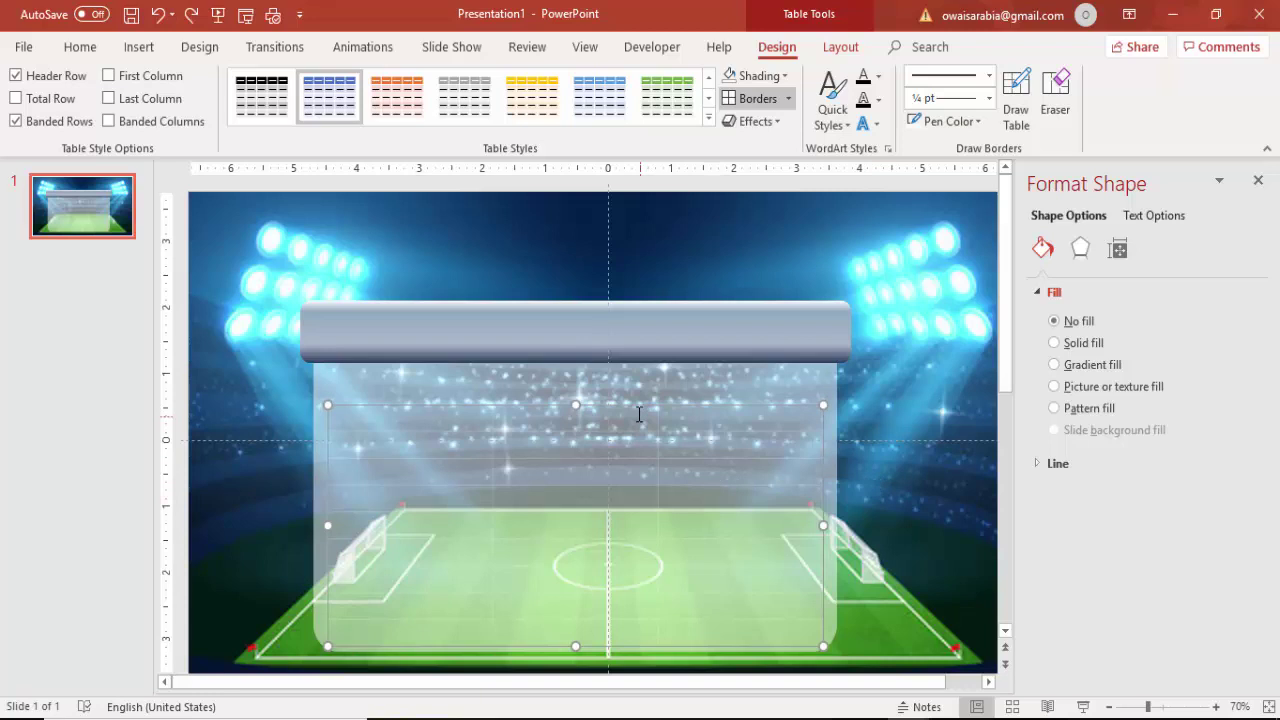
pyautogui.moveTo(634, 409); pyautogui.dragTo(626, 386)
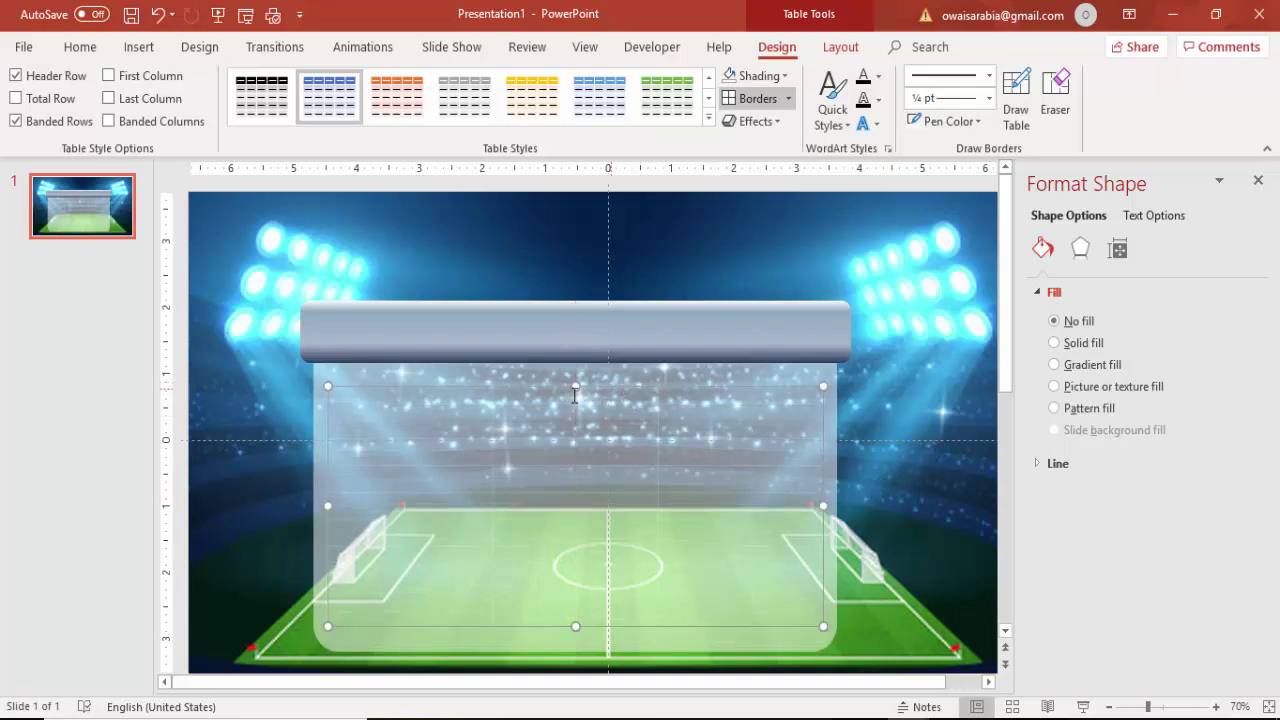
pyautogui.moveTo(378, 404); pyautogui.dragTo(780, 600)
# Apply ¾ pt borders to every cell, then select the three header cells.
pyautogui.click(988, 98)
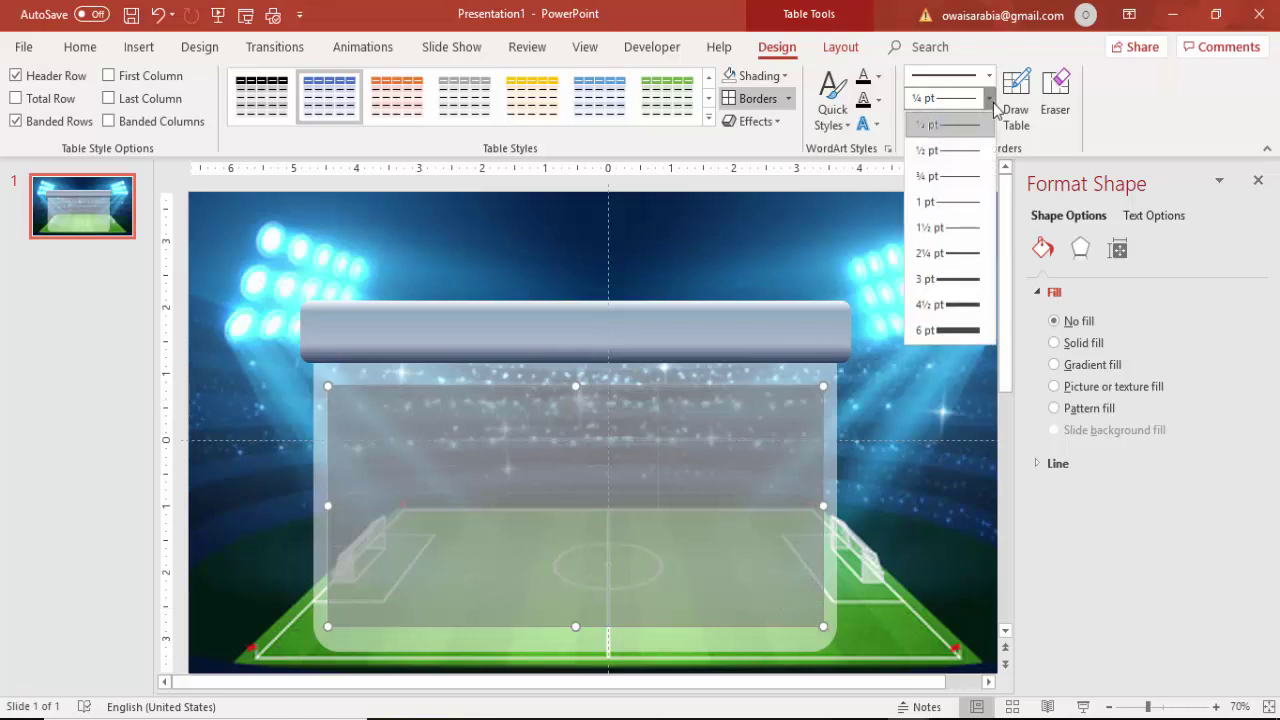
pyautogui.click(966, 178)
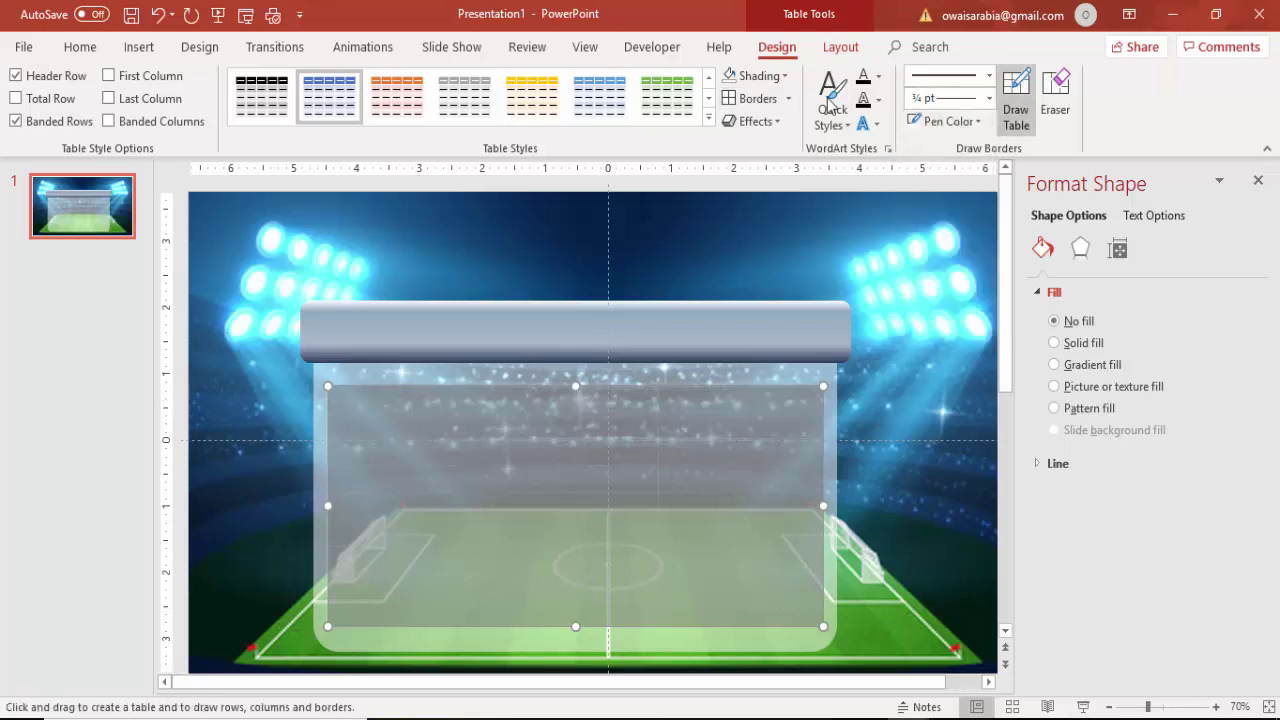
pyautogui.click(745, 102)
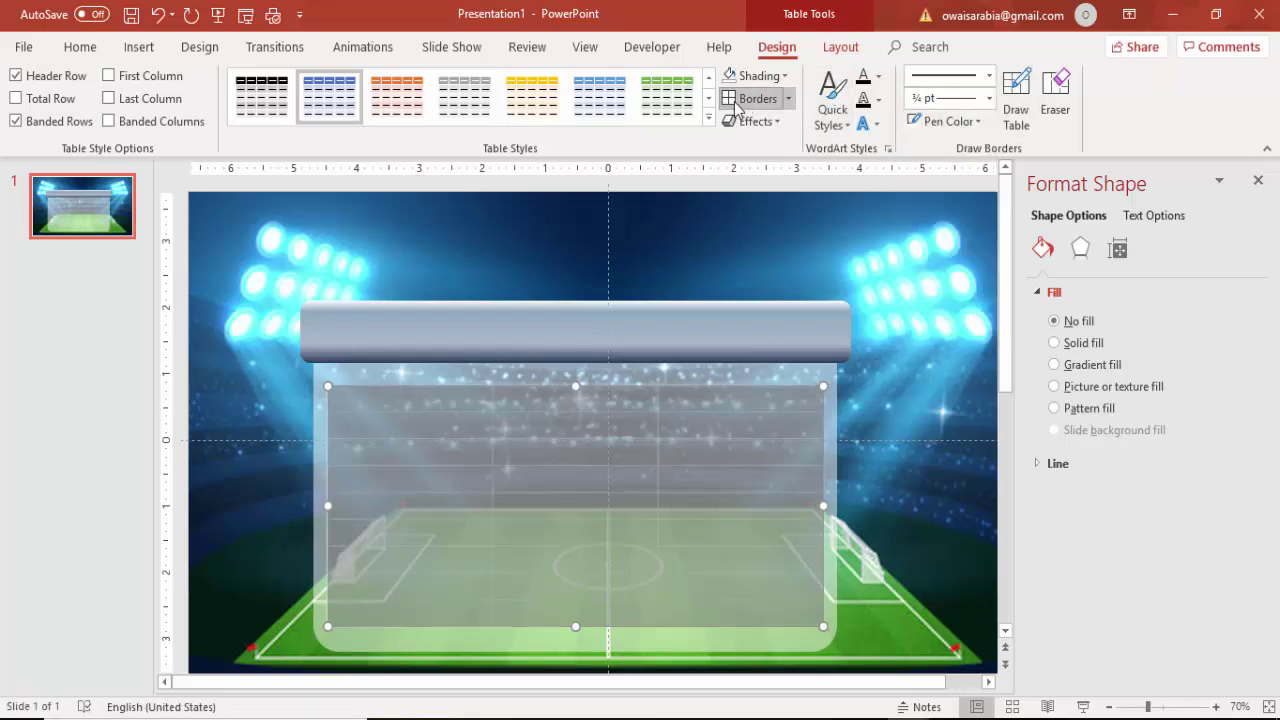
pyautogui.click(763, 408)
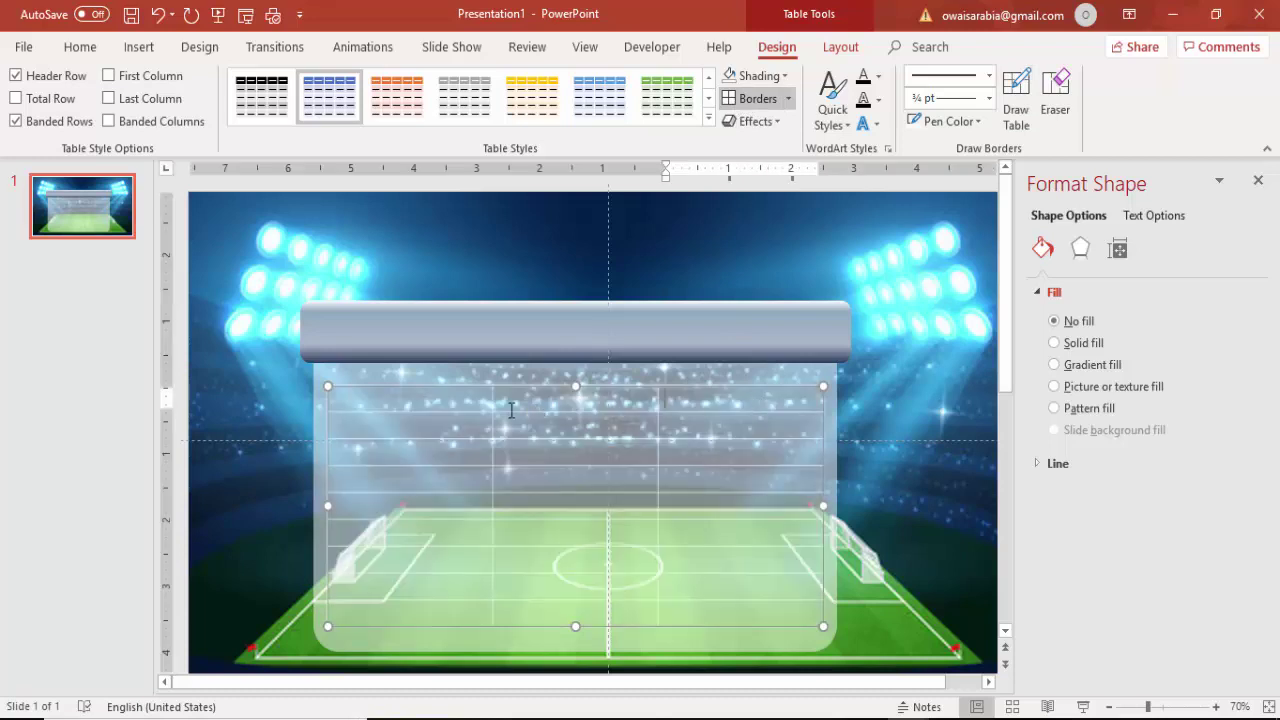
pyautogui.moveTo(455, 399); pyautogui.dragTo(727, 404)
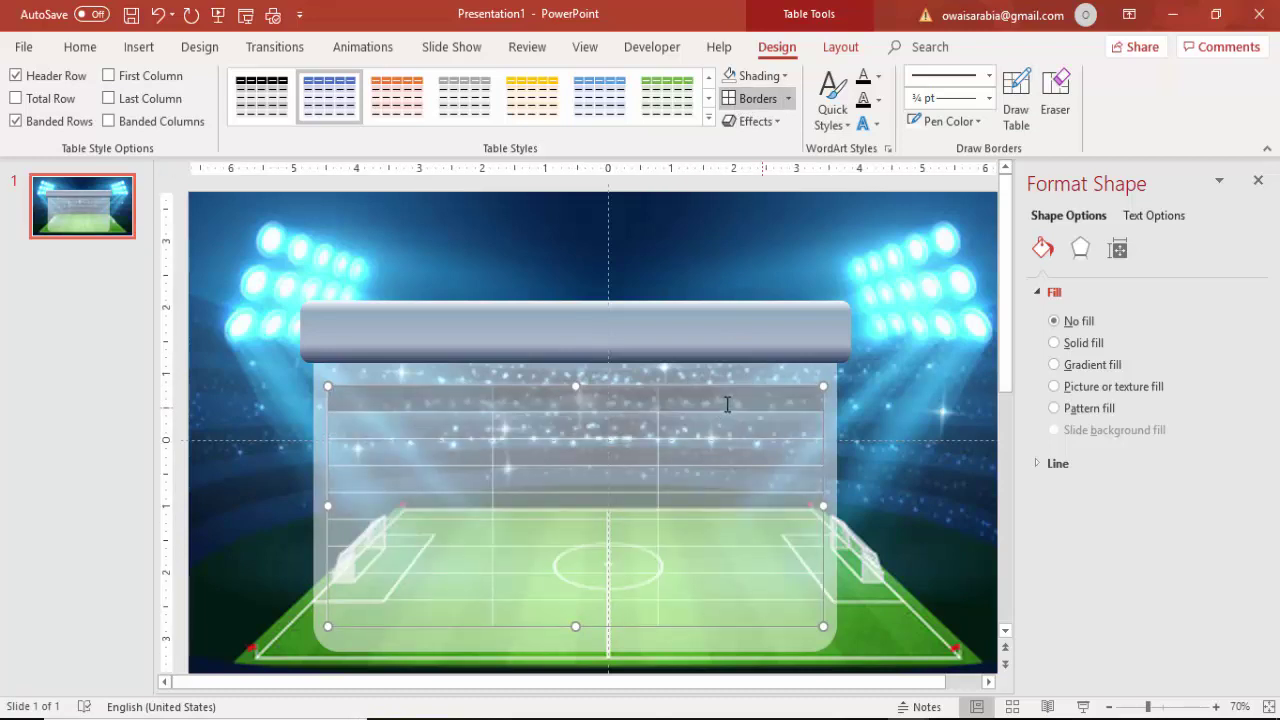
# Shade the header row dark blue and the middle column navy with raised transparency.
pyautogui.click(785, 77)
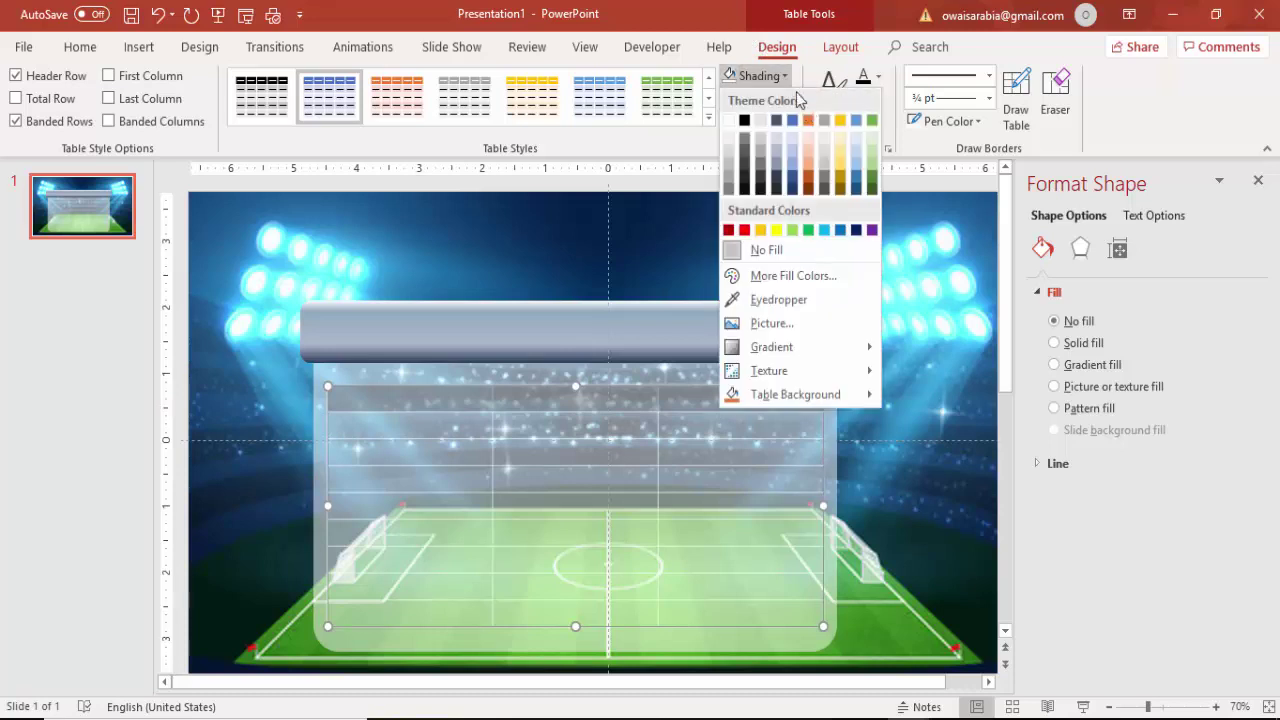
pyautogui.click(862, 229)
pyautogui.click(565, 483)
pyautogui.moveTo(565, 483); pyautogui.dragTo(571, 609)
pyautogui.click(728, 82)
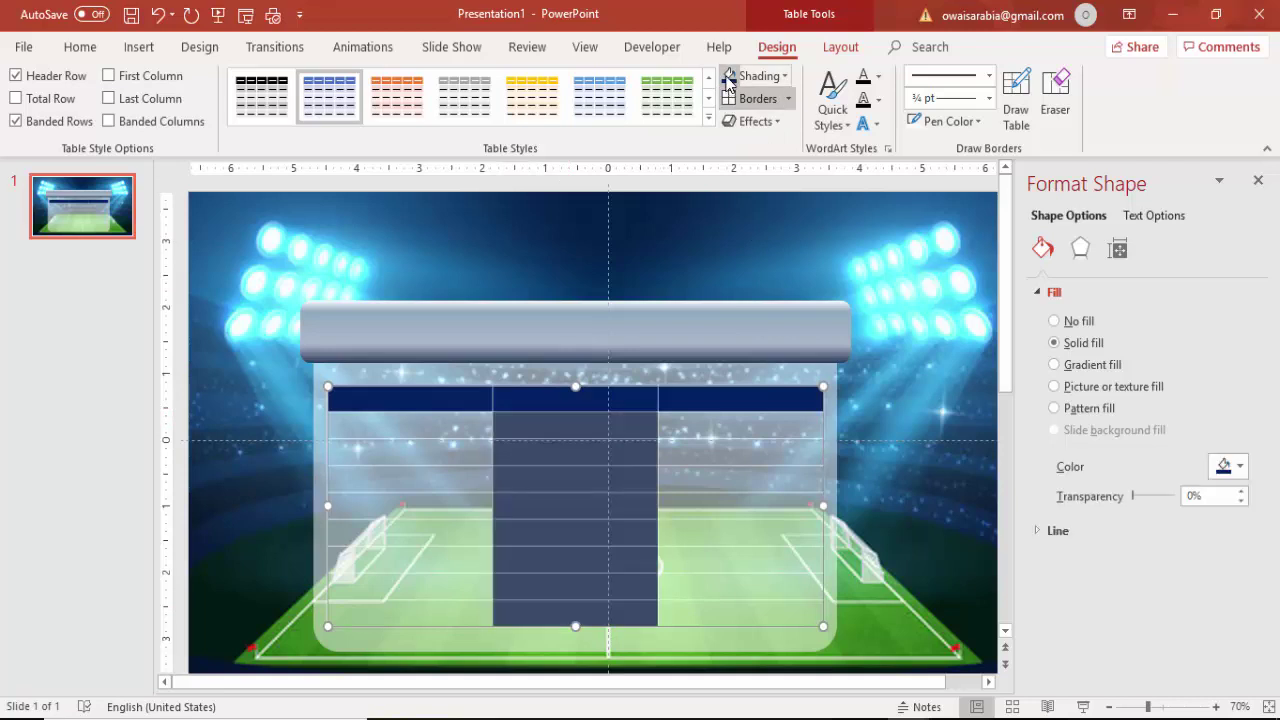
pyautogui.click(1241, 492)
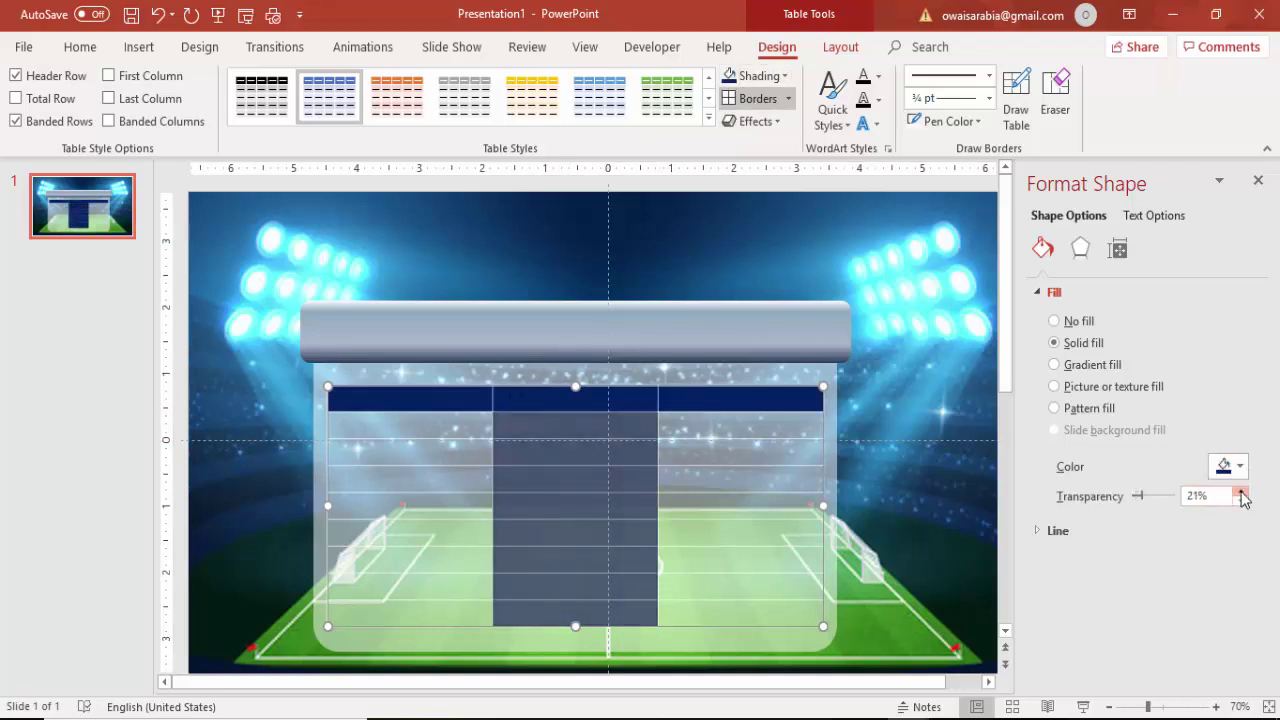
pyautogui.click(1241, 492)
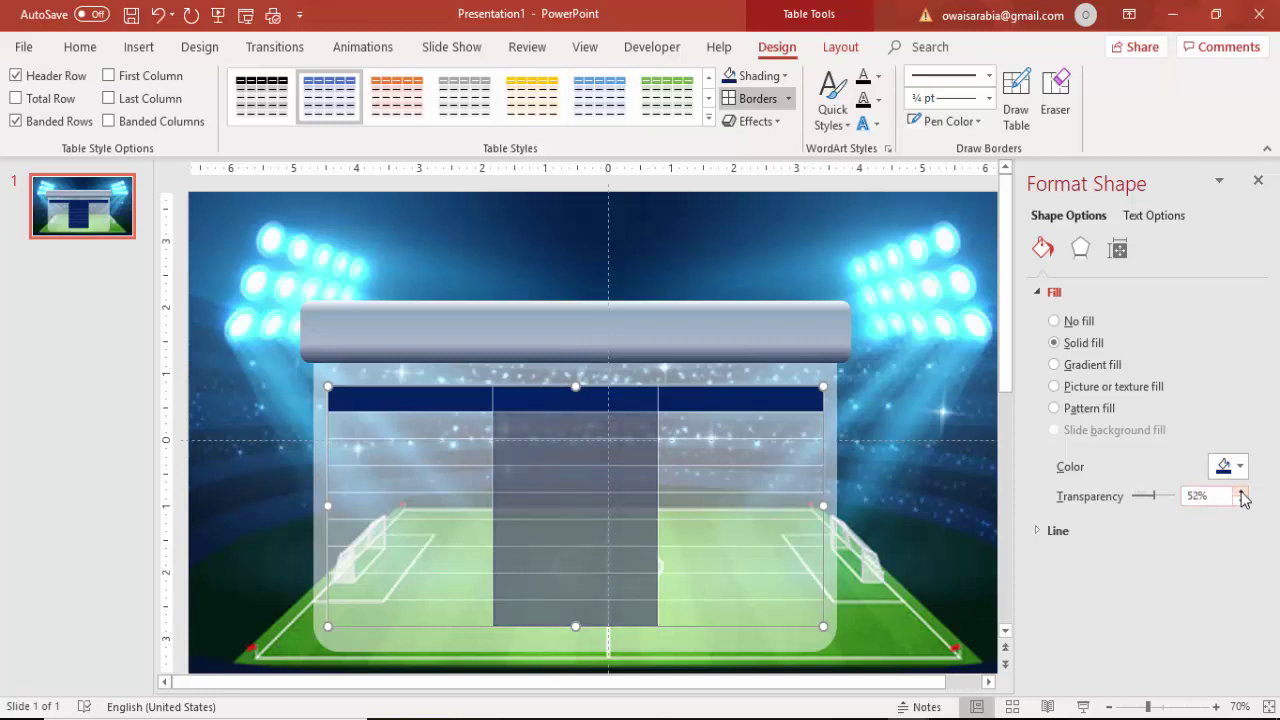
pyautogui.click(1241, 492)
pyautogui.click(1241, 492)
pyautogui.click(1242, 502)
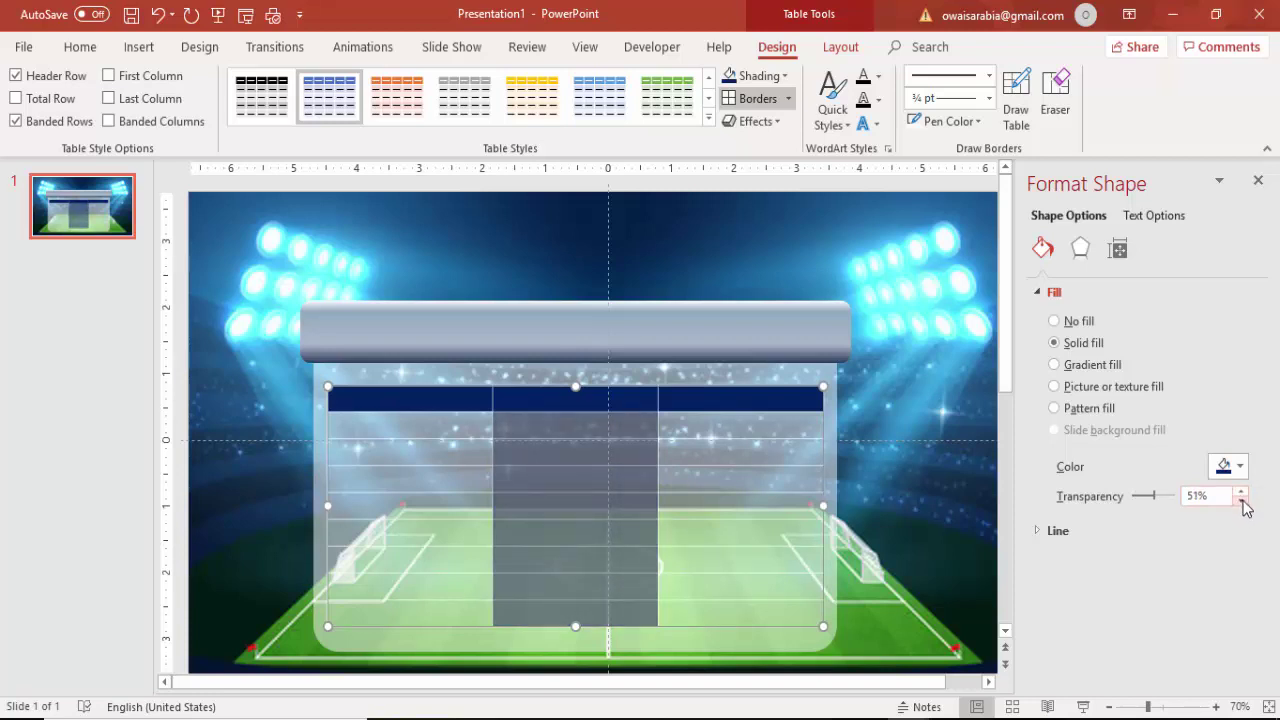
# Set the header row's fill transparency to 50%.
pyautogui.click(430, 403)
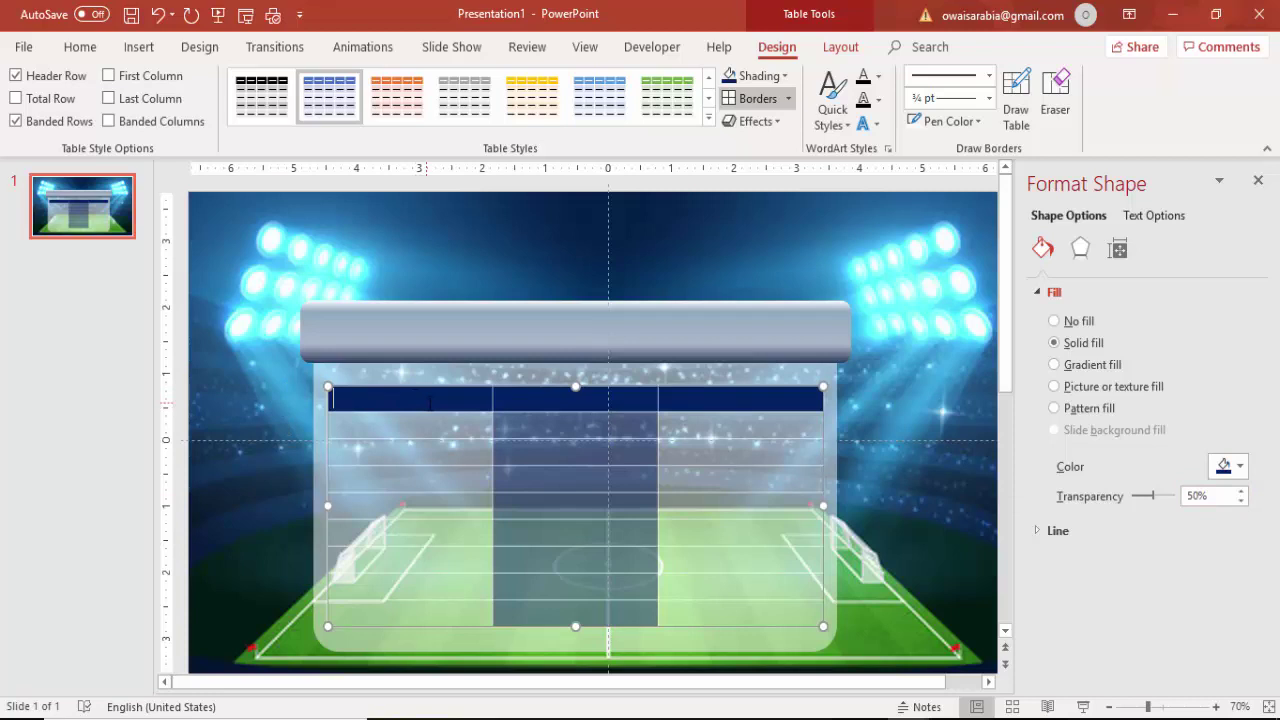
pyautogui.moveTo(440, 403); pyautogui.dragTo(740, 405)
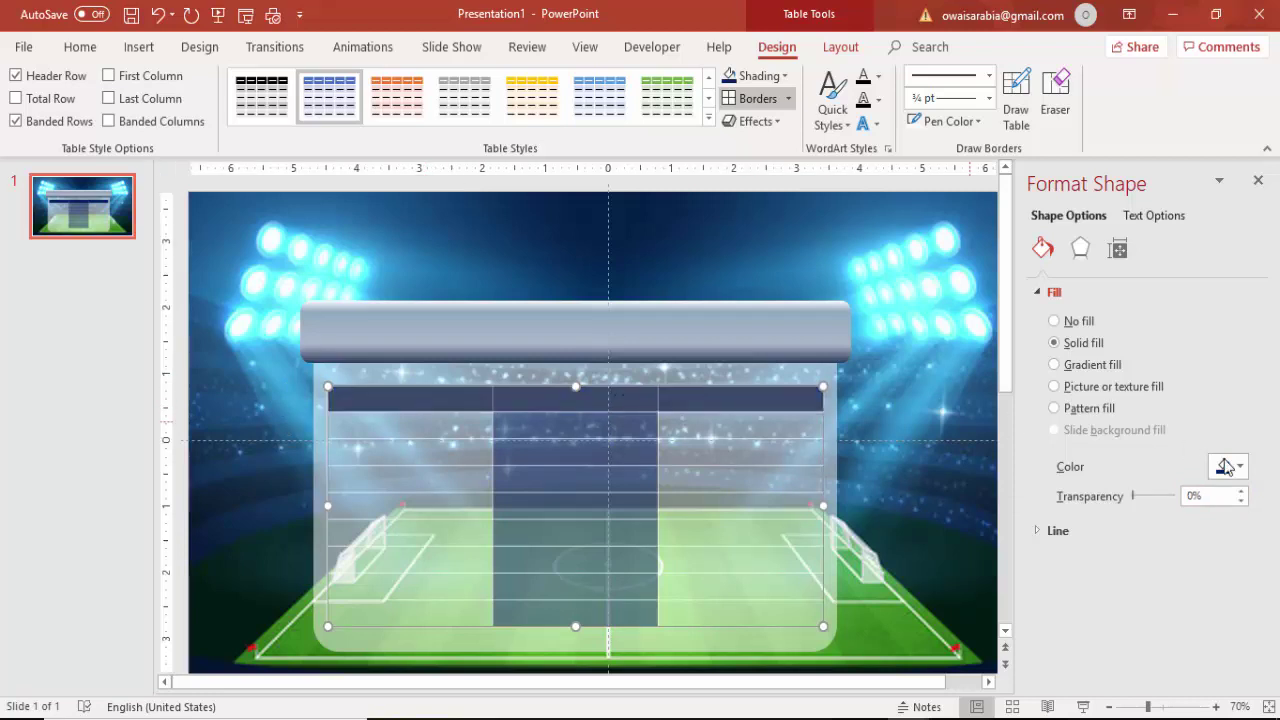
pyautogui.click(1185, 497)
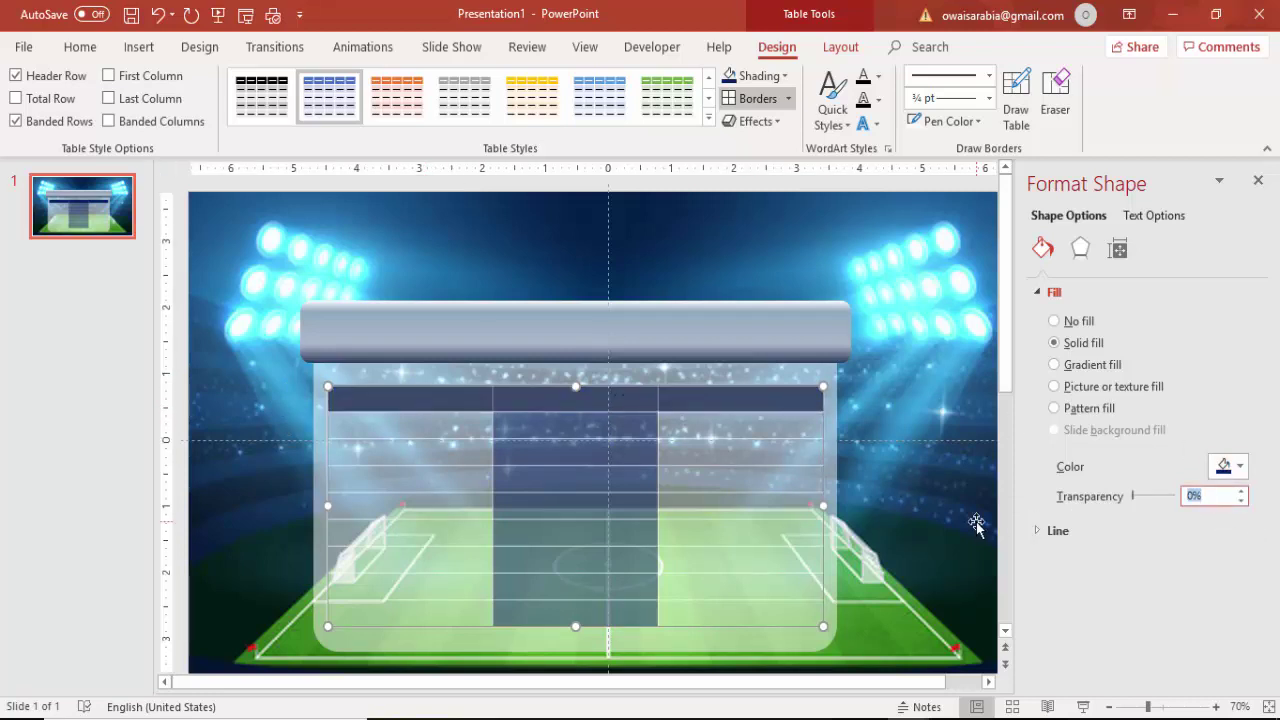
pyautogui.write('50')
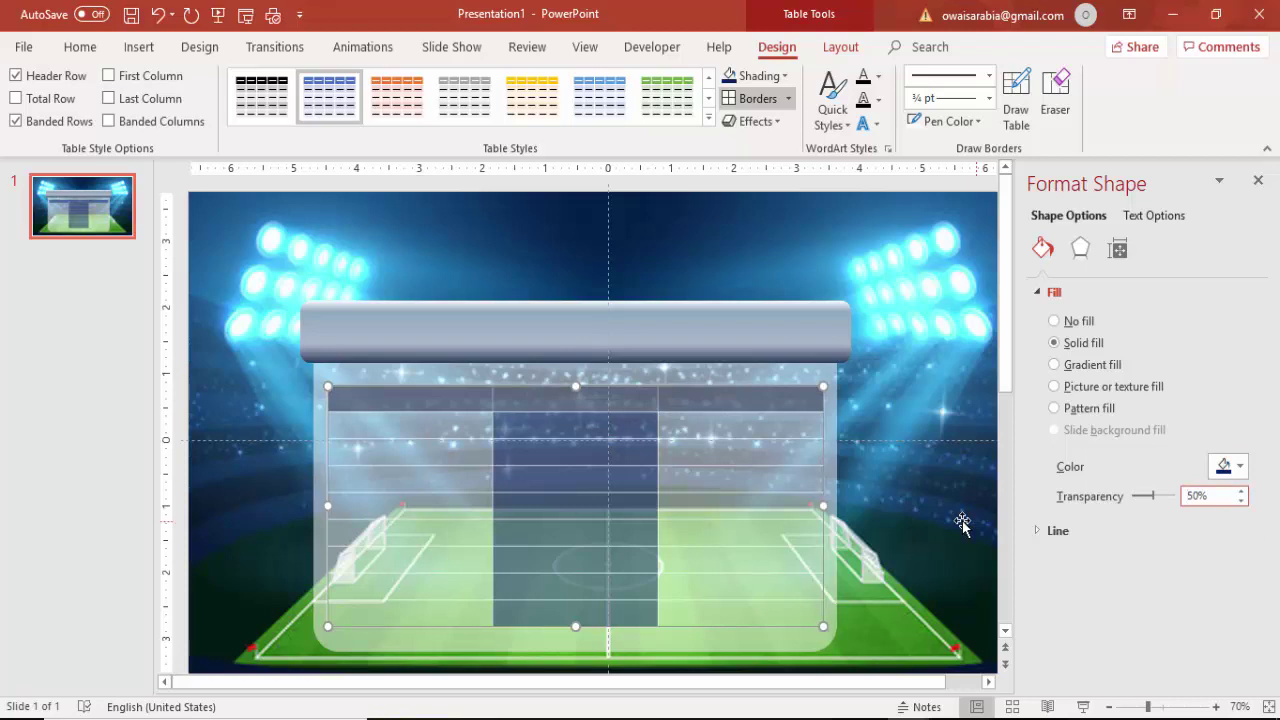
pyautogui.click(968, 370)
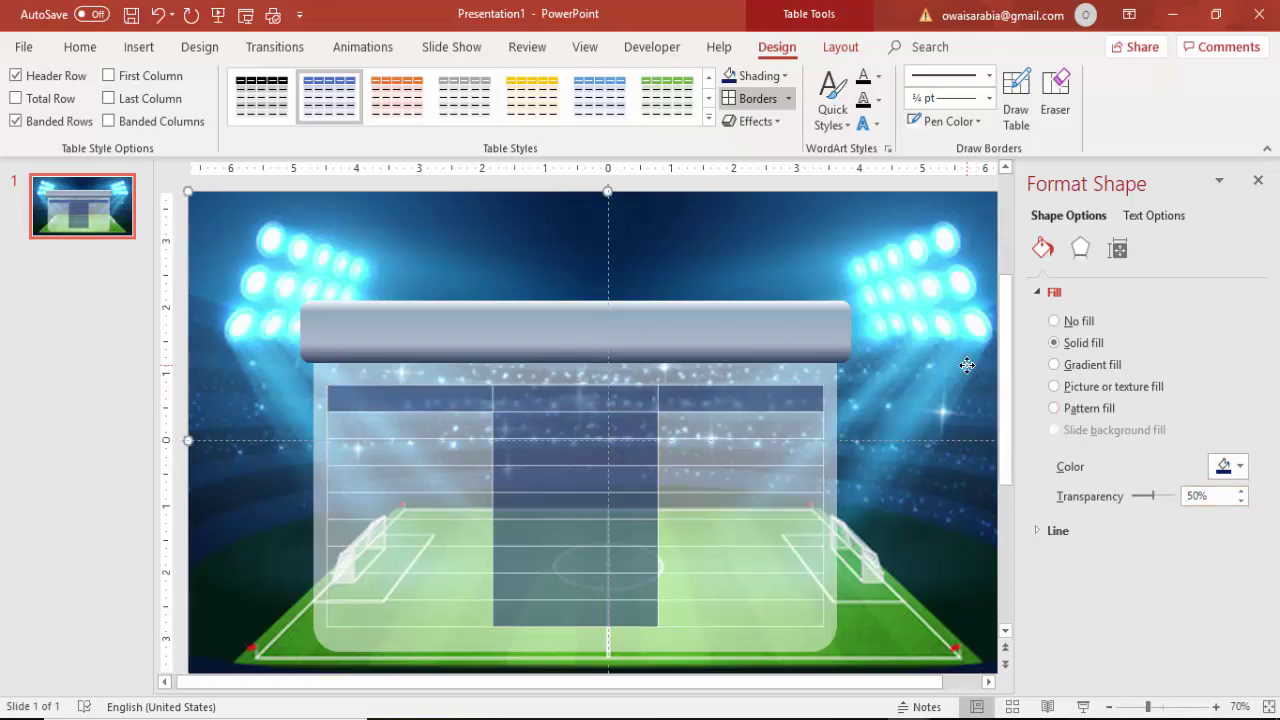
pyautogui.click(424, 450)
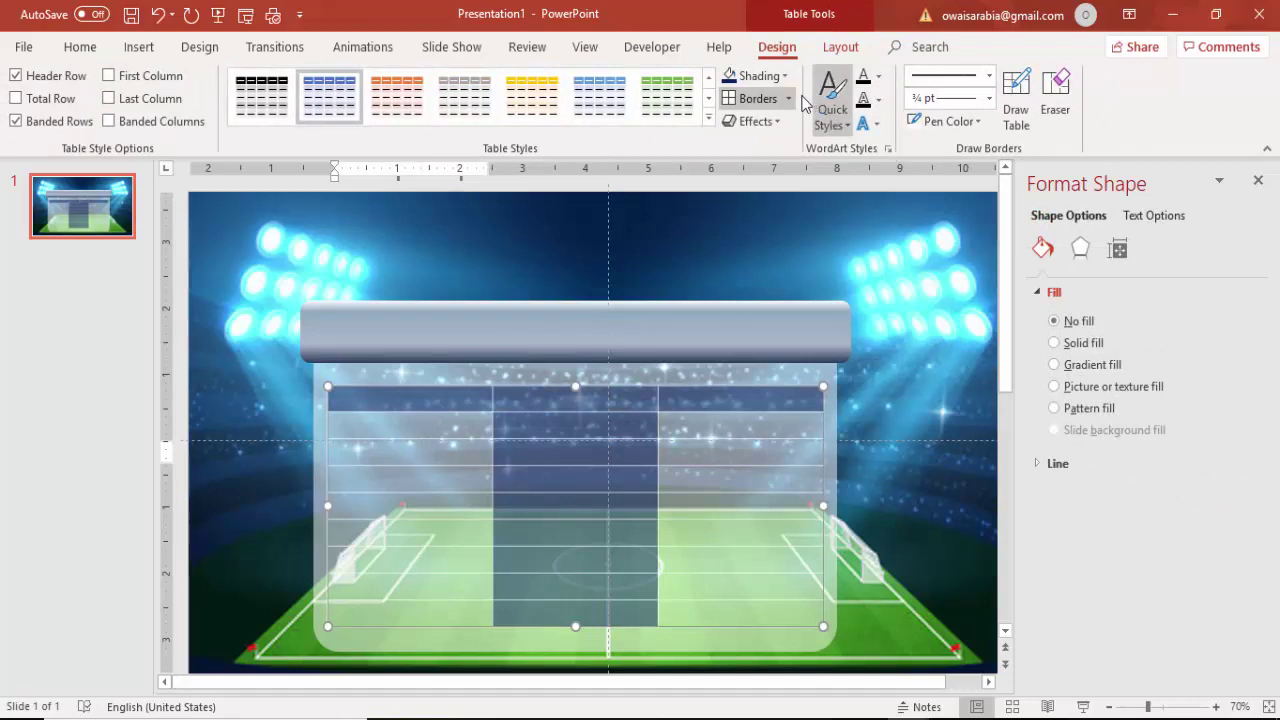
# Fill the left and right columns' body cells white, repeating the fill with F4.
pyautogui.click(752, 77)
pyautogui.click(729, 118)
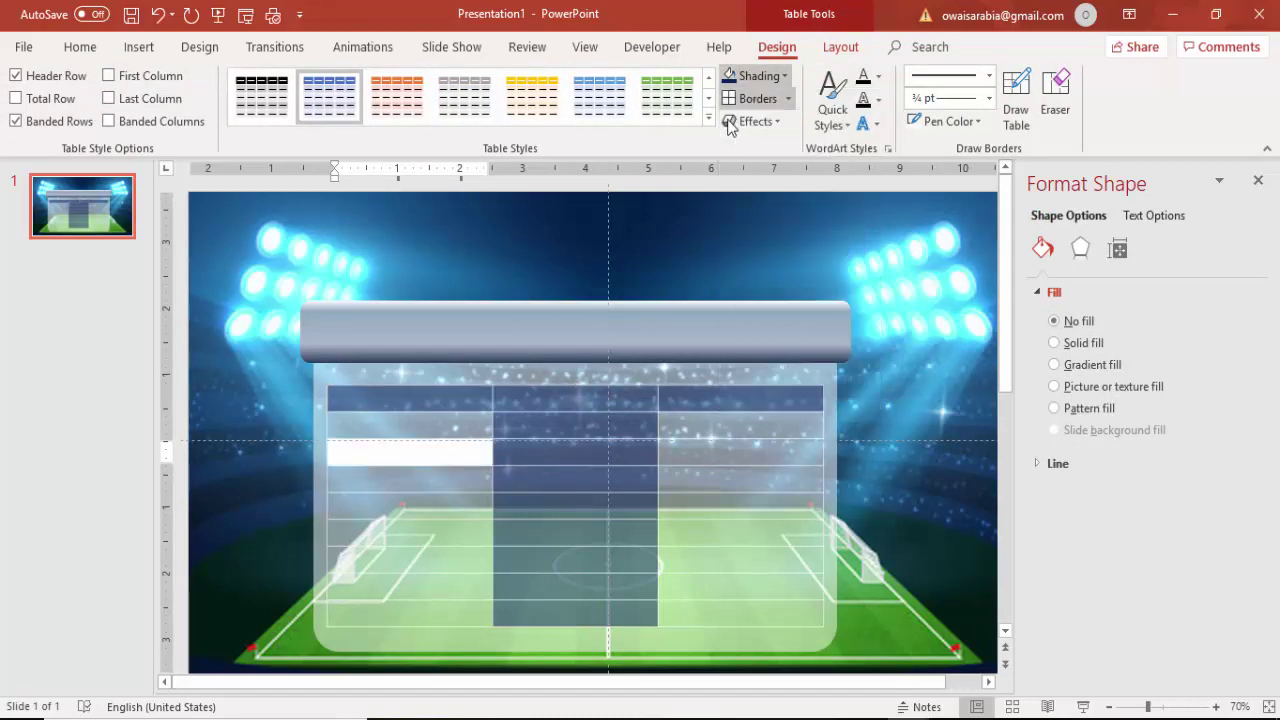
pyautogui.click(416, 503)
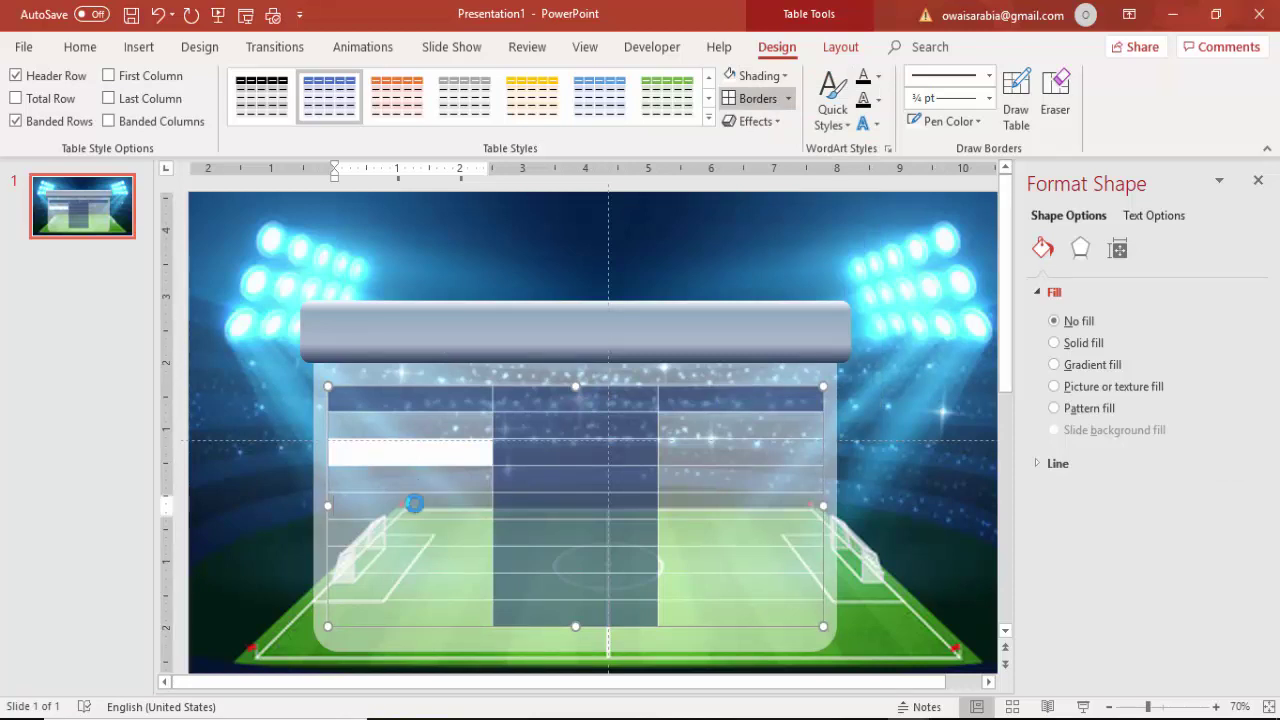
pyautogui.press('F4')
pyautogui.press('F4')
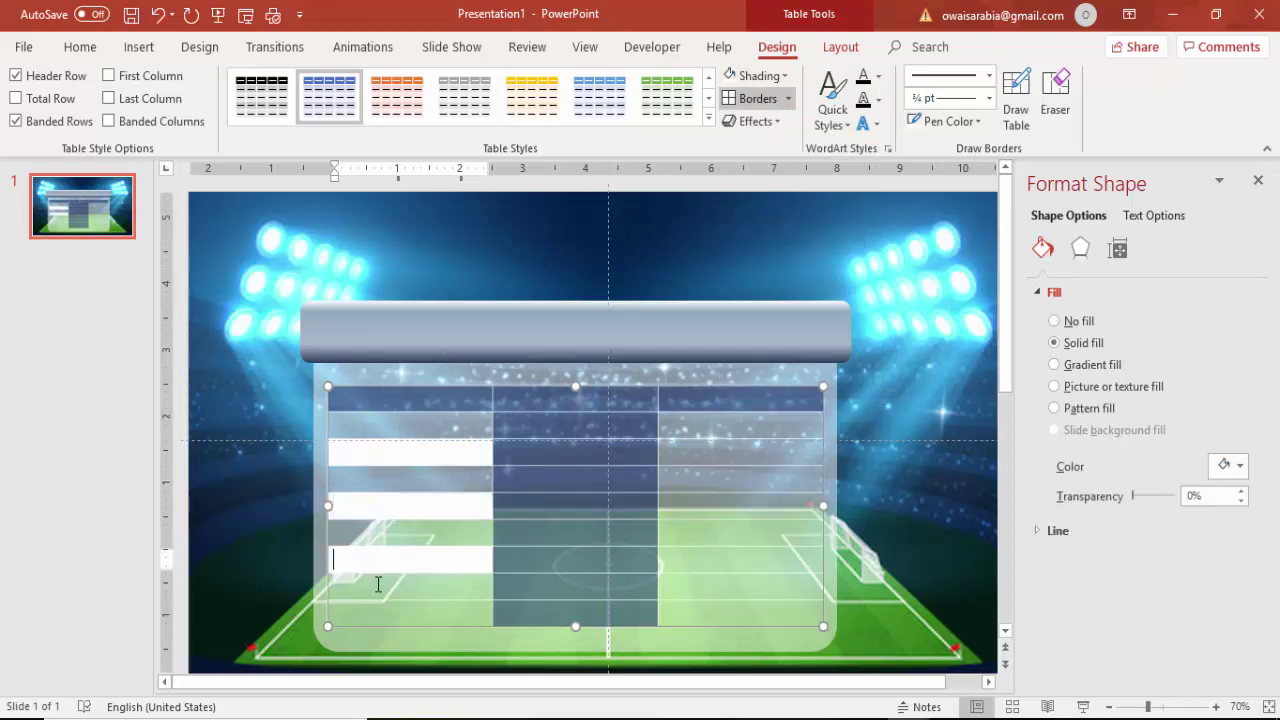
pyautogui.click(371, 606)
pyautogui.press('F4')
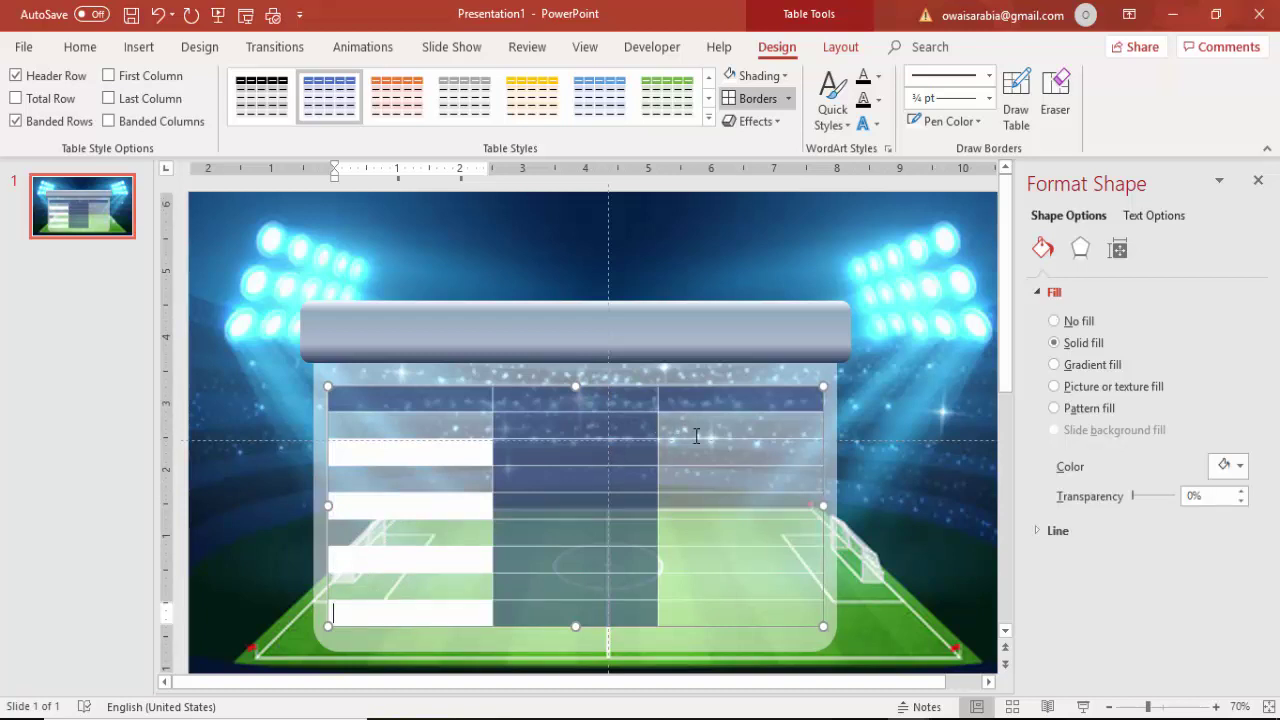
pyautogui.click(702, 452)
pyautogui.press('F4')
pyautogui.click(703, 505)
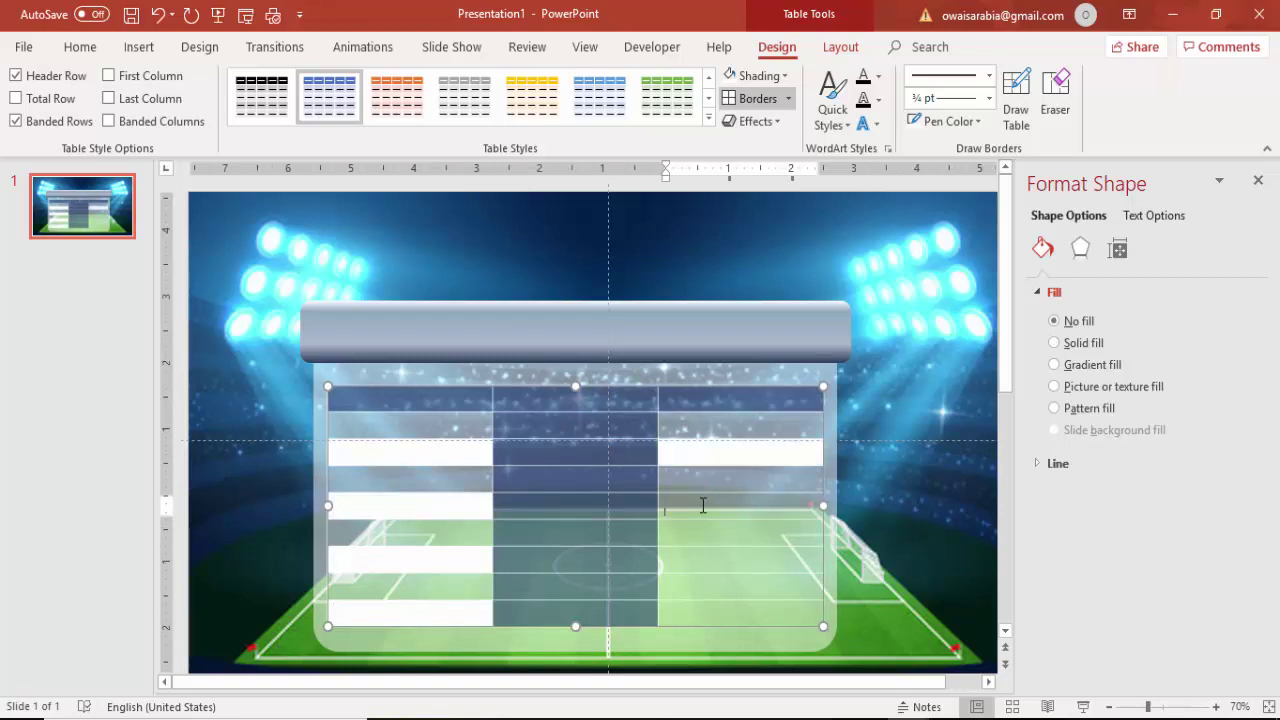
pyautogui.press('F4')
pyautogui.click(695, 562)
pyautogui.press('F4')
pyautogui.click(680, 608)
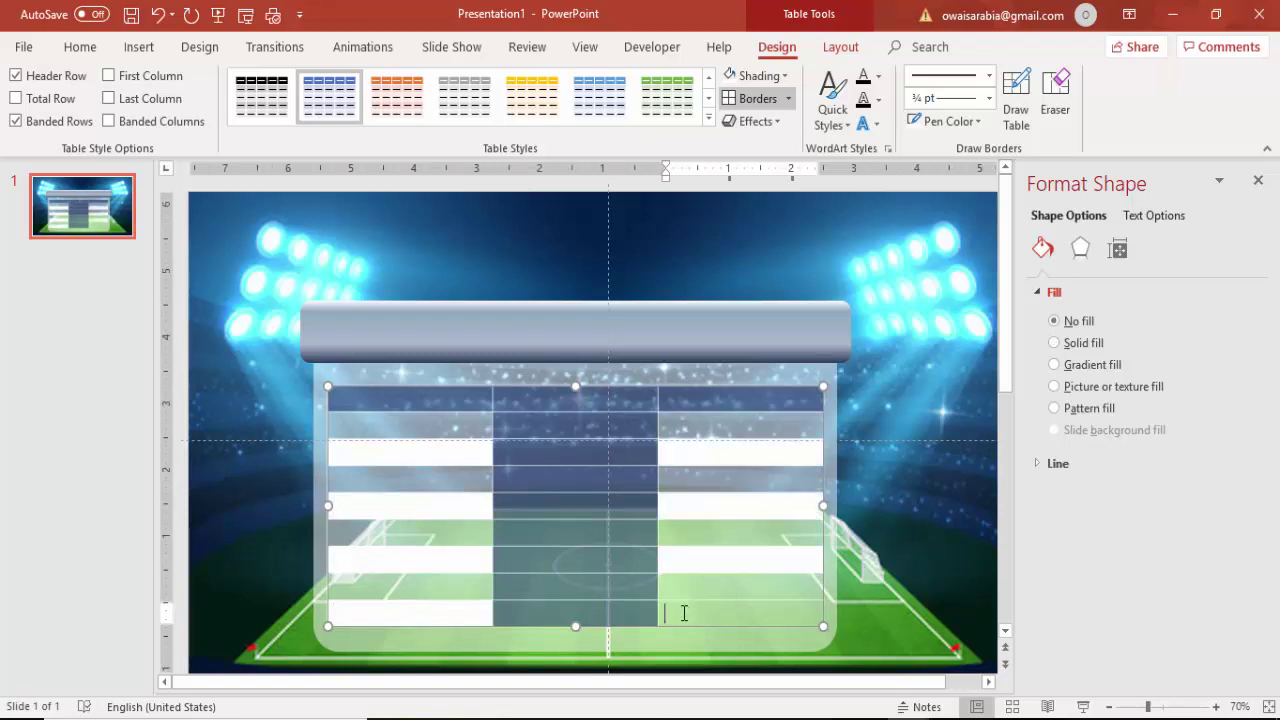
pyautogui.press('F4')
# Shade rows 2, 4, 6 and 8 of both outer columns green using F4.
pyautogui.click(420, 428)
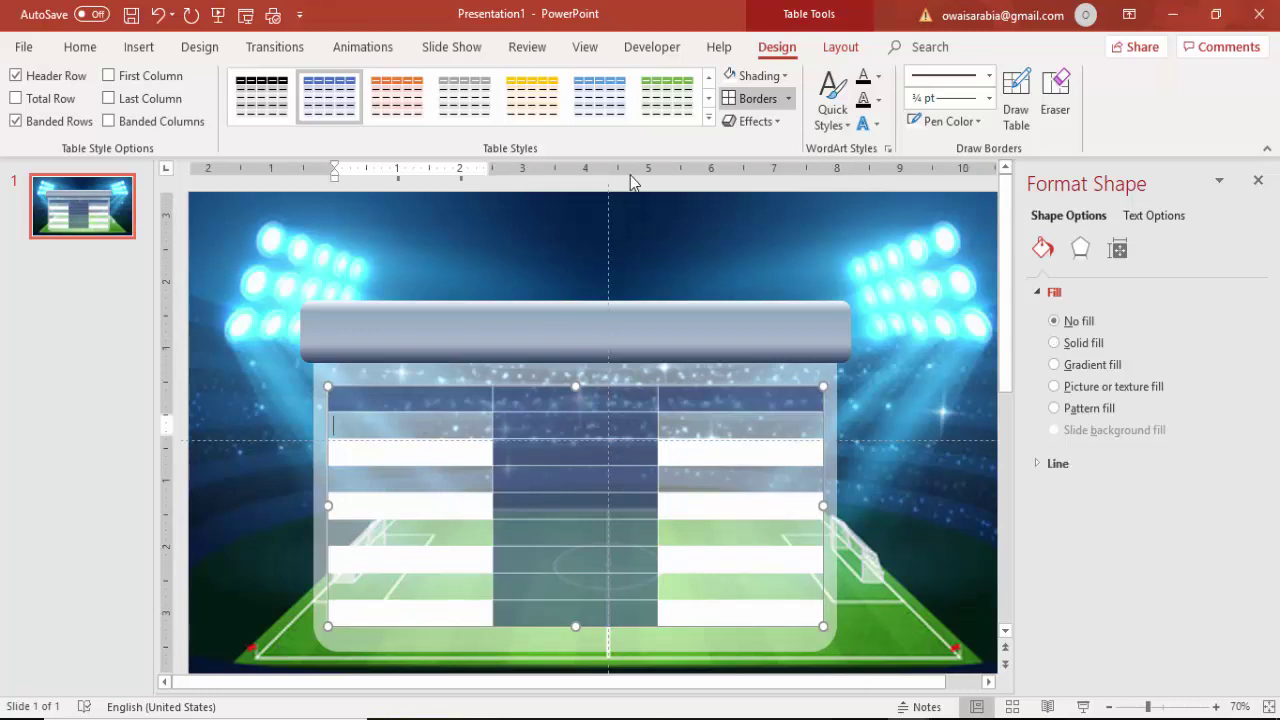
pyautogui.click(752, 76)
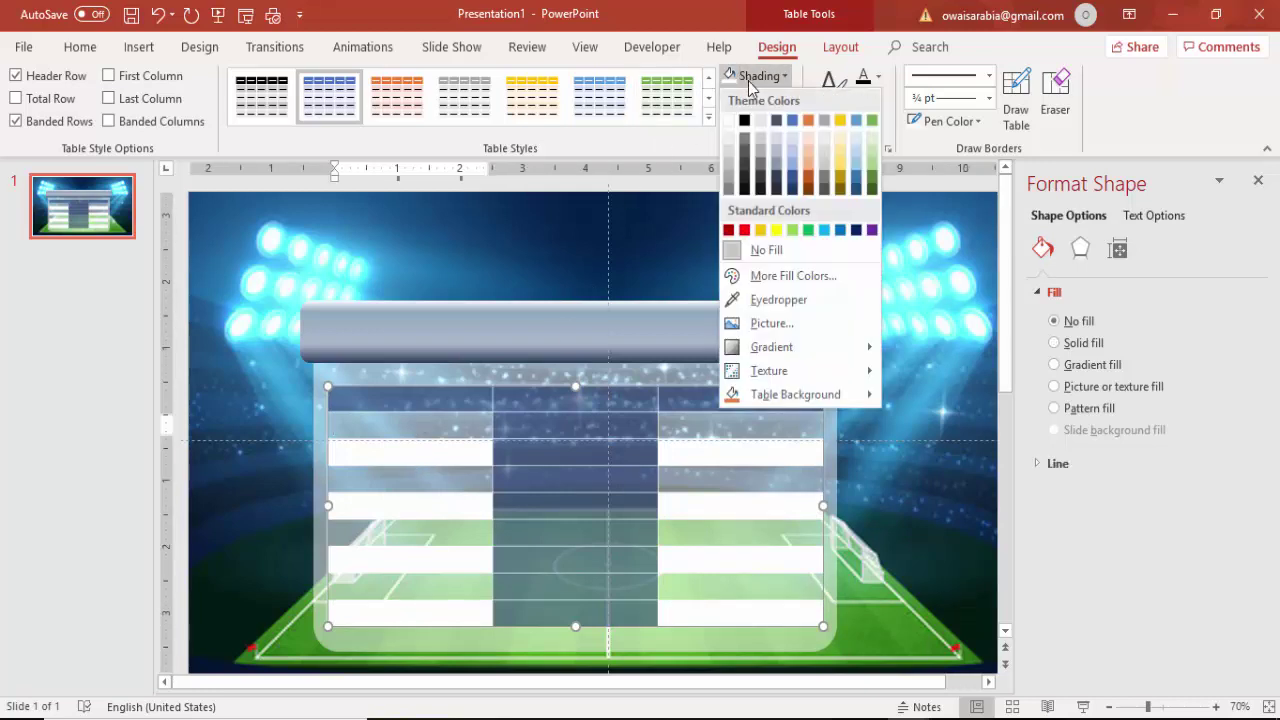
pyautogui.click(808, 231)
pyautogui.click(461, 479)
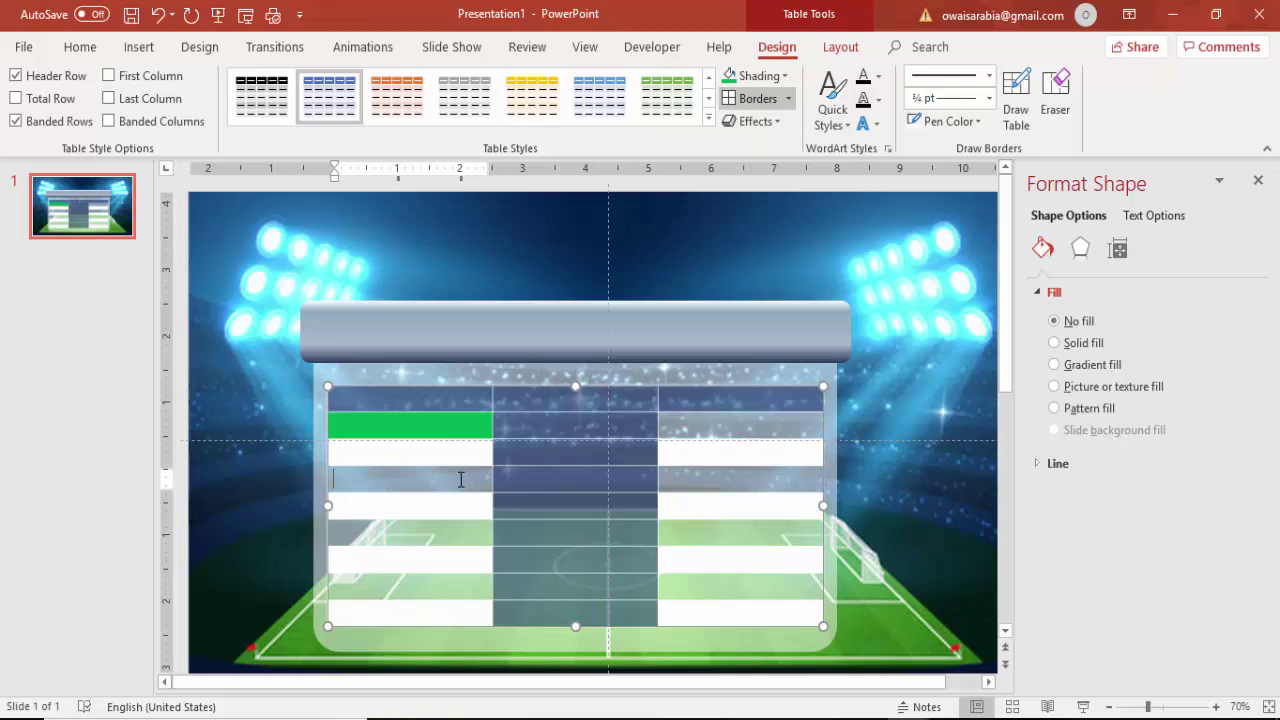
pyautogui.press('F4')
pyautogui.click(423, 535)
pyautogui.press('F4')
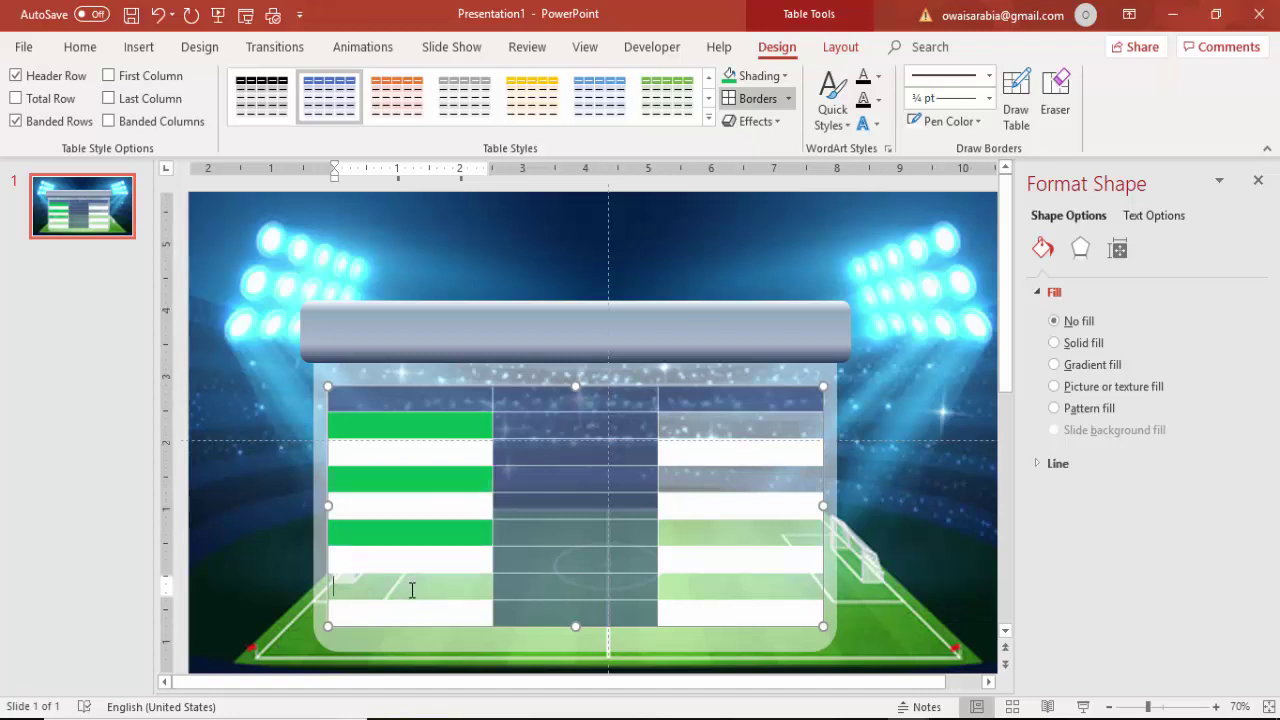
pyautogui.click(411, 590)
pyautogui.press('F4')
pyautogui.click(737, 433)
pyautogui.press('F4')
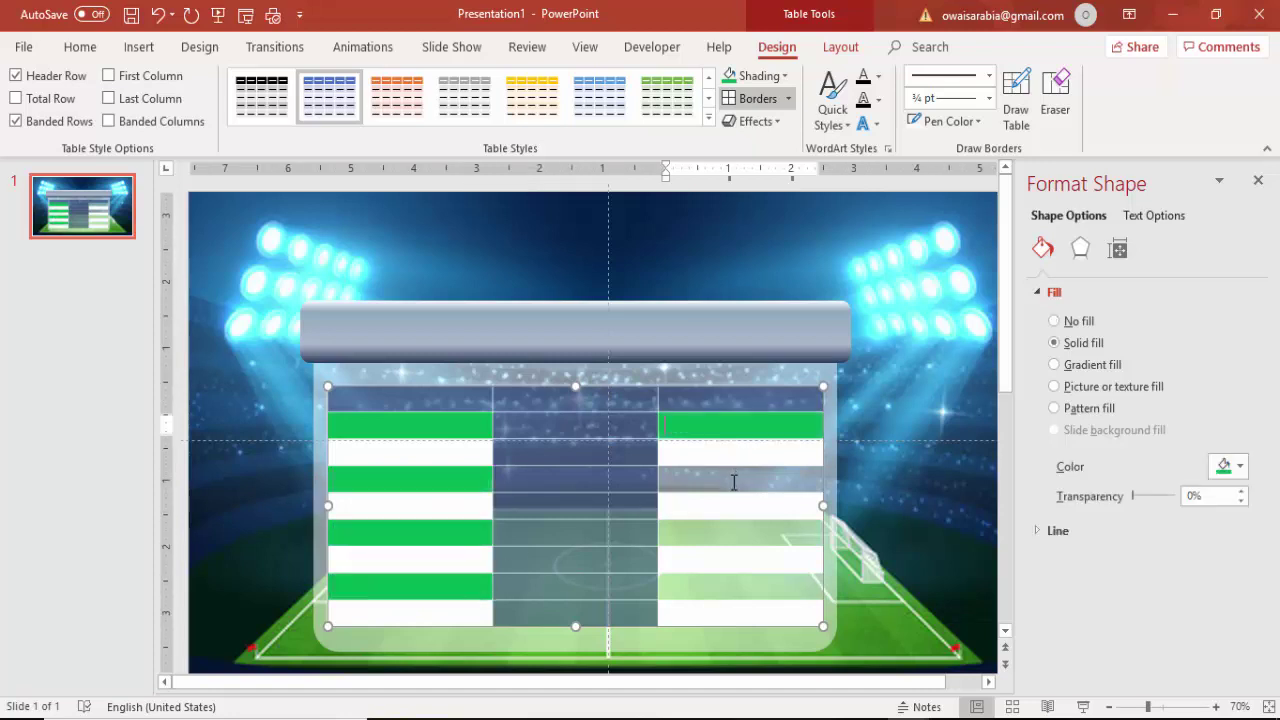
pyautogui.click(731, 480)
pyautogui.press('F4')
pyautogui.click(728, 540)
pyautogui.press('F4')
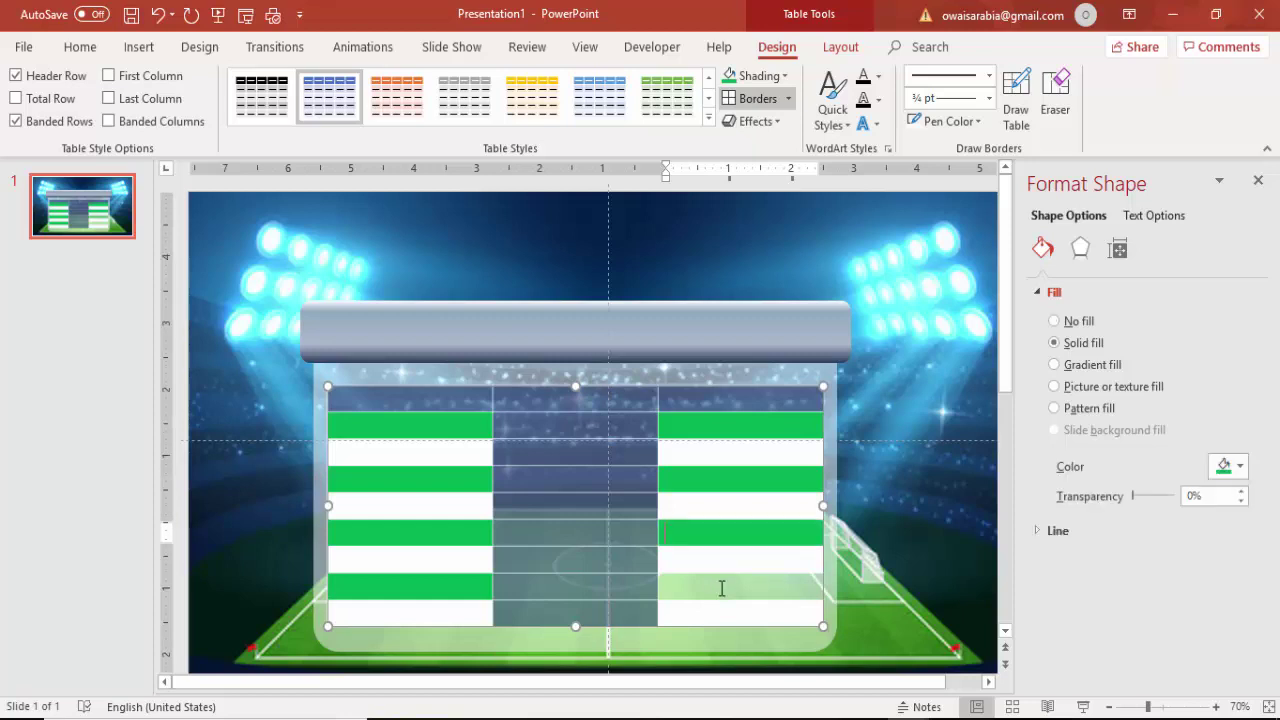
pyautogui.click(722, 588)
pyautogui.press('F4')
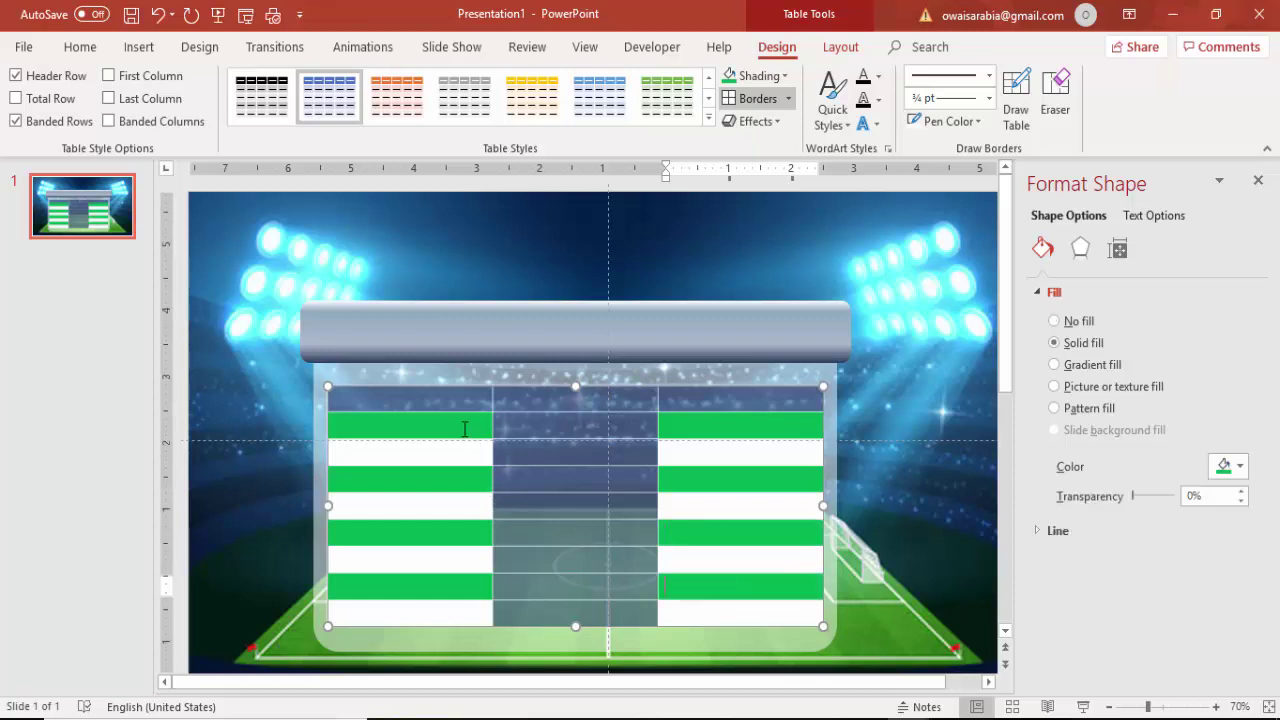
# Set both outer columns' striped cells to 50% transparency, then select the whole table.
pyautogui.moveTo(464, 428); pyautogui.dragTo(445, 603)
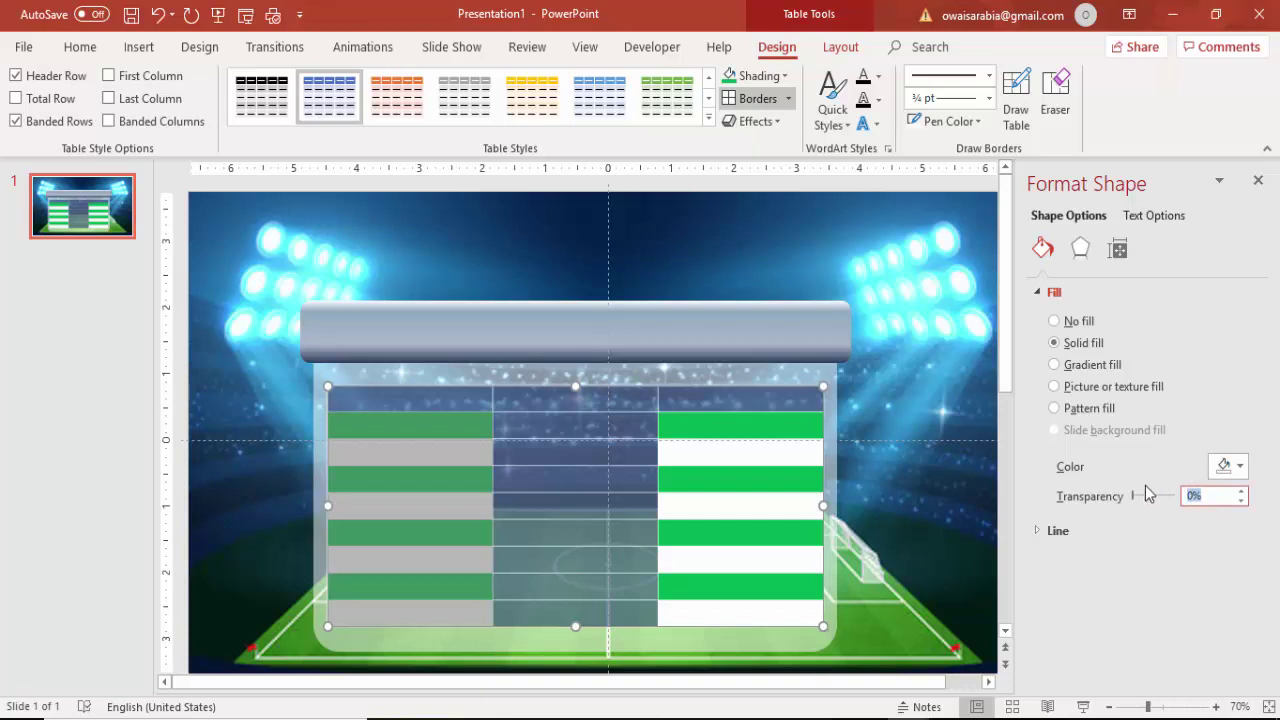
pyautogui.write('50')
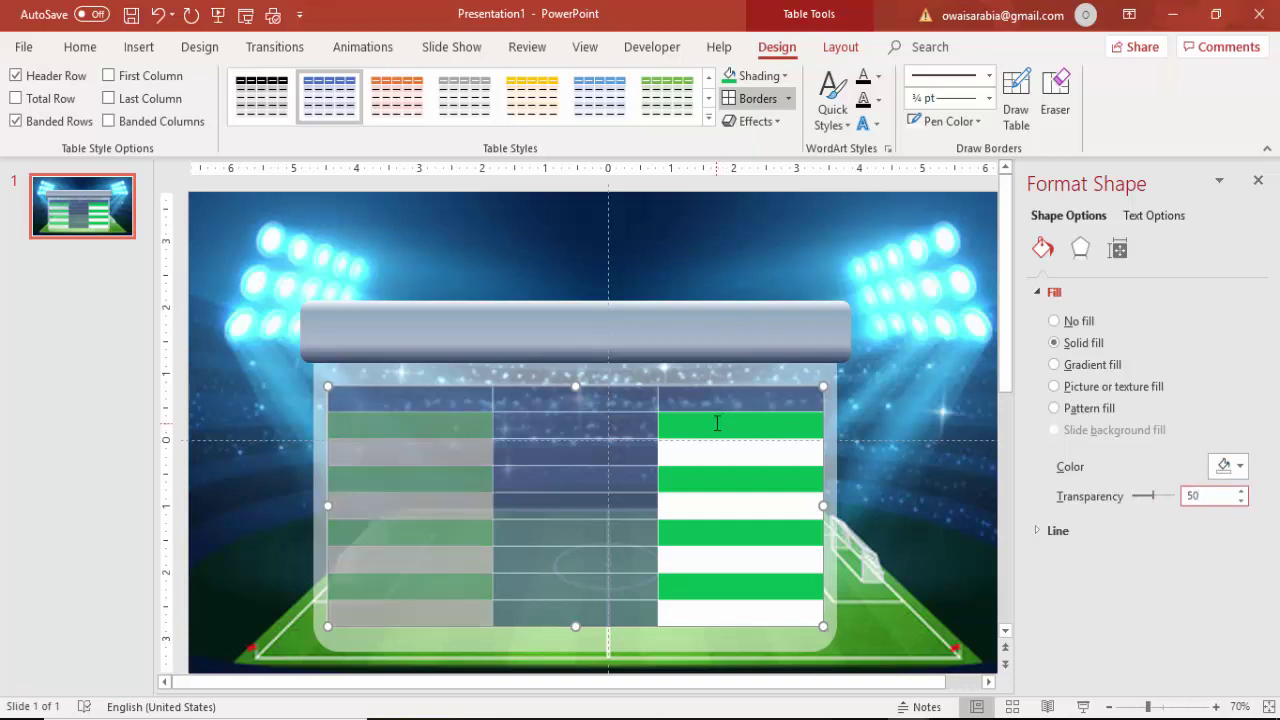
pyautogui.moveTo(717, 423); pyautogui.dragTo(752, 606)
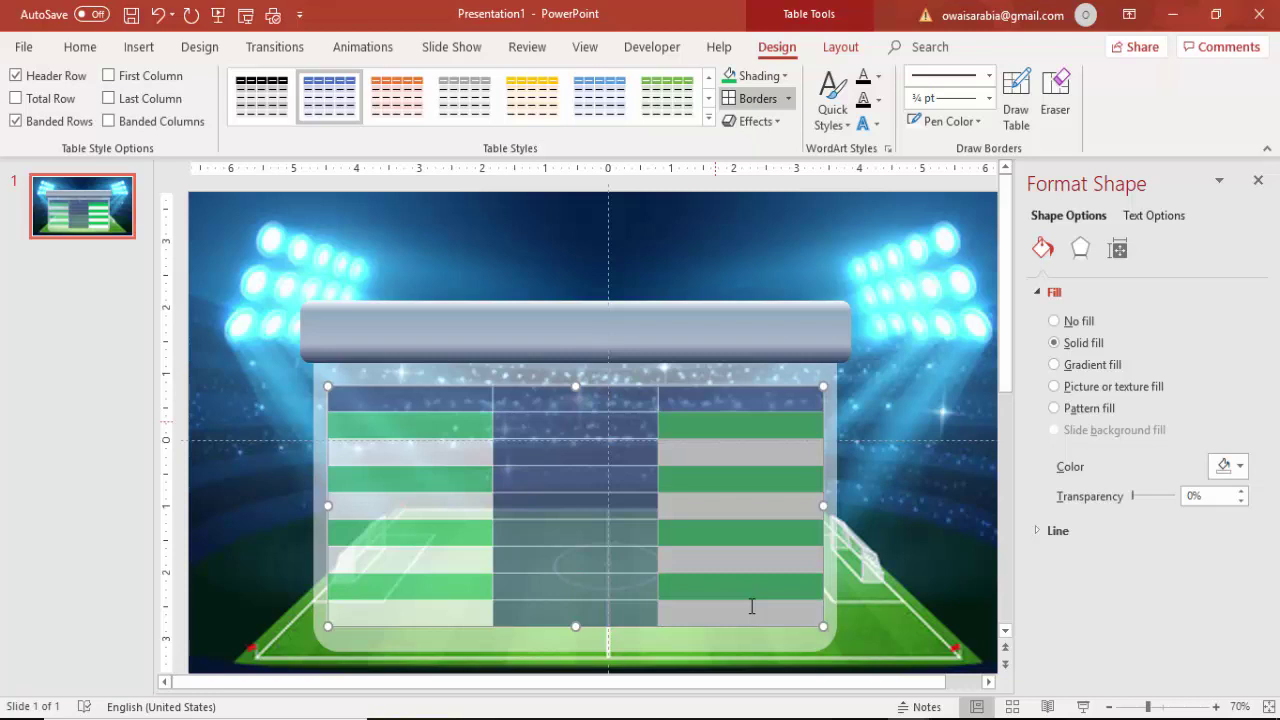
pyautogui.click(1205, 497)
pyautogui.write('50')
pyautogui.press('Return')
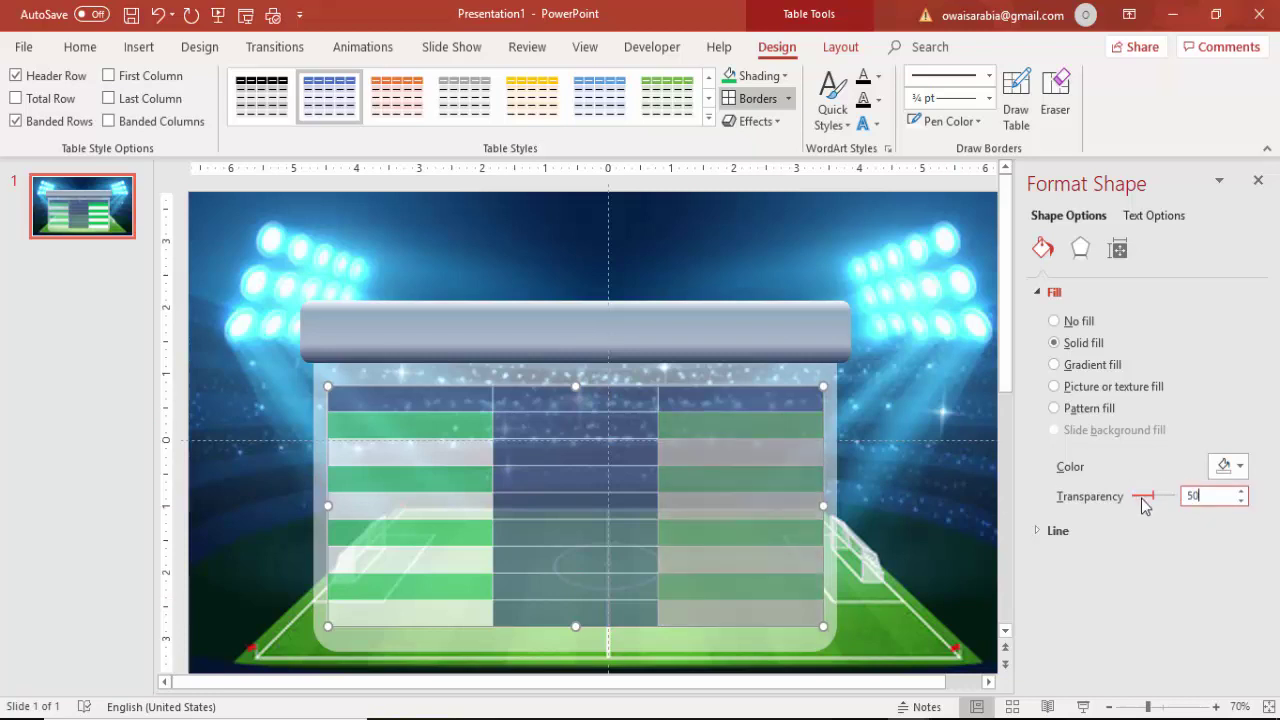
pyautogui.click(886, 300)
pyautogui.moveTo(403, 404)
pyautogui.mouseDown()
pyautogui.moveTo(723, 571)
pyautogui.moveTo(737, 610)
pyautogui.mouseUp()
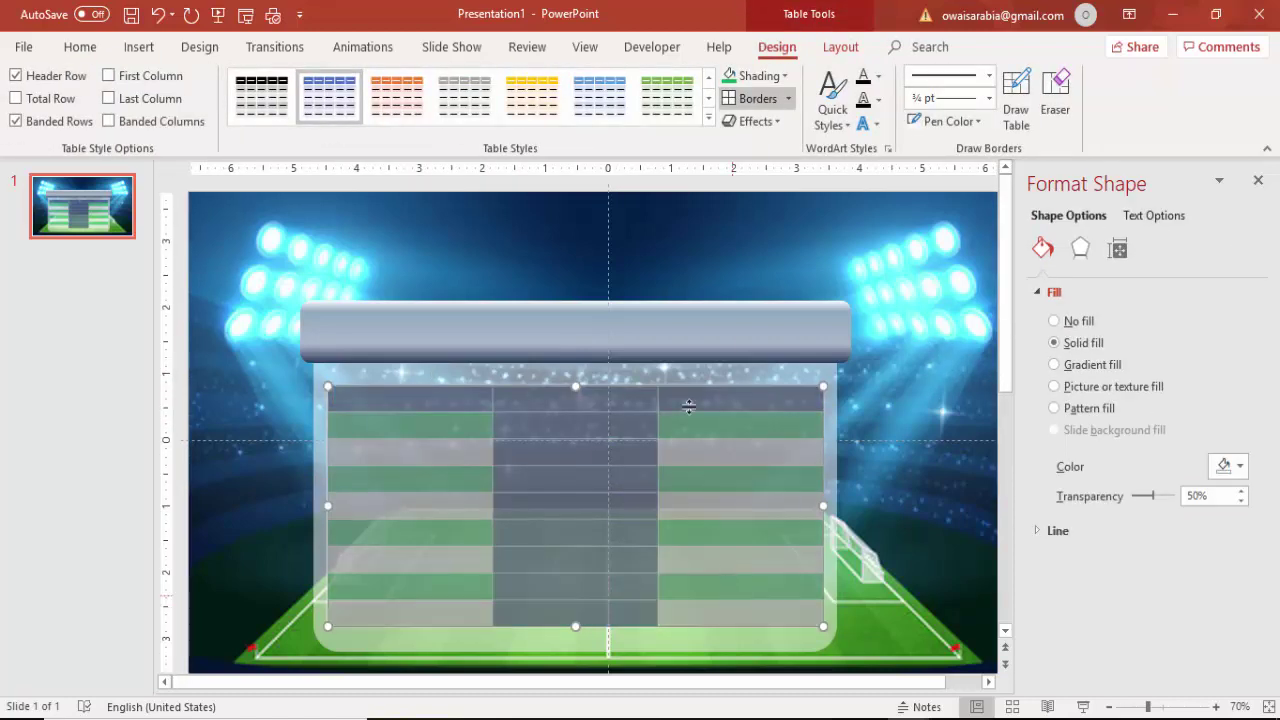
# Centre the table text horizontally and vertically middle in its cells.
pyautogui.click(90, 50)
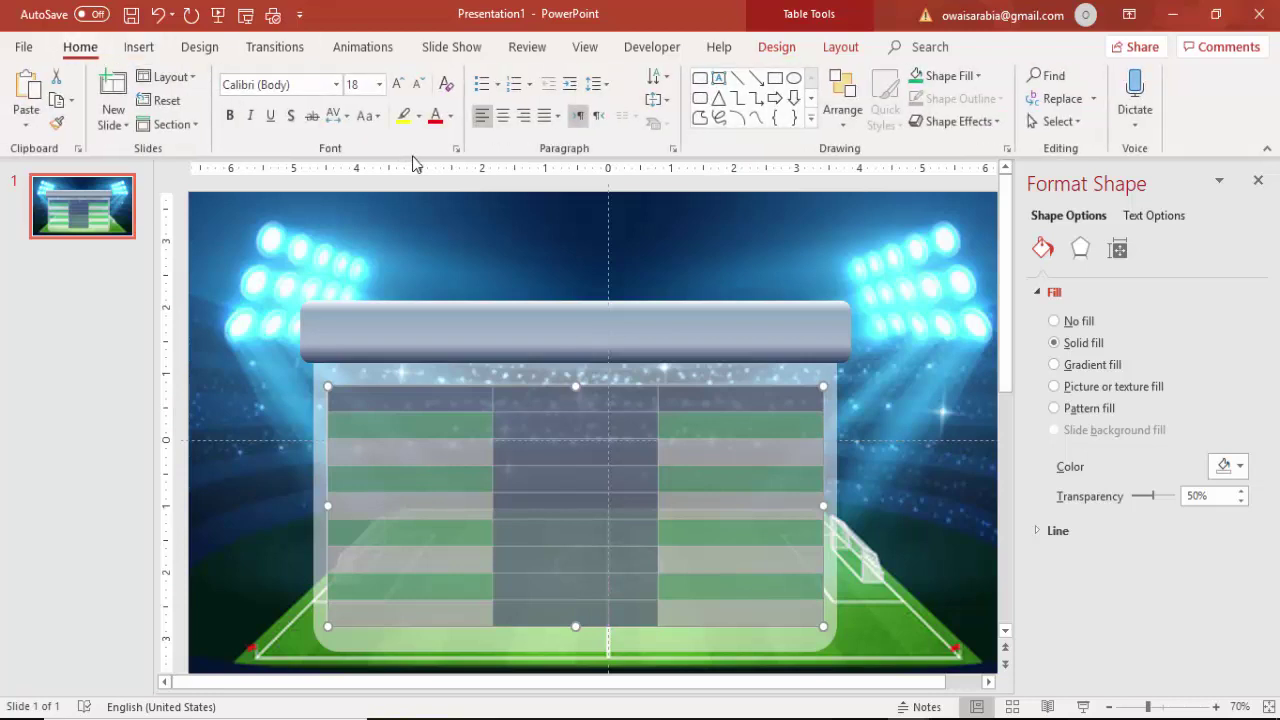
pyautogui.click(503, 119)
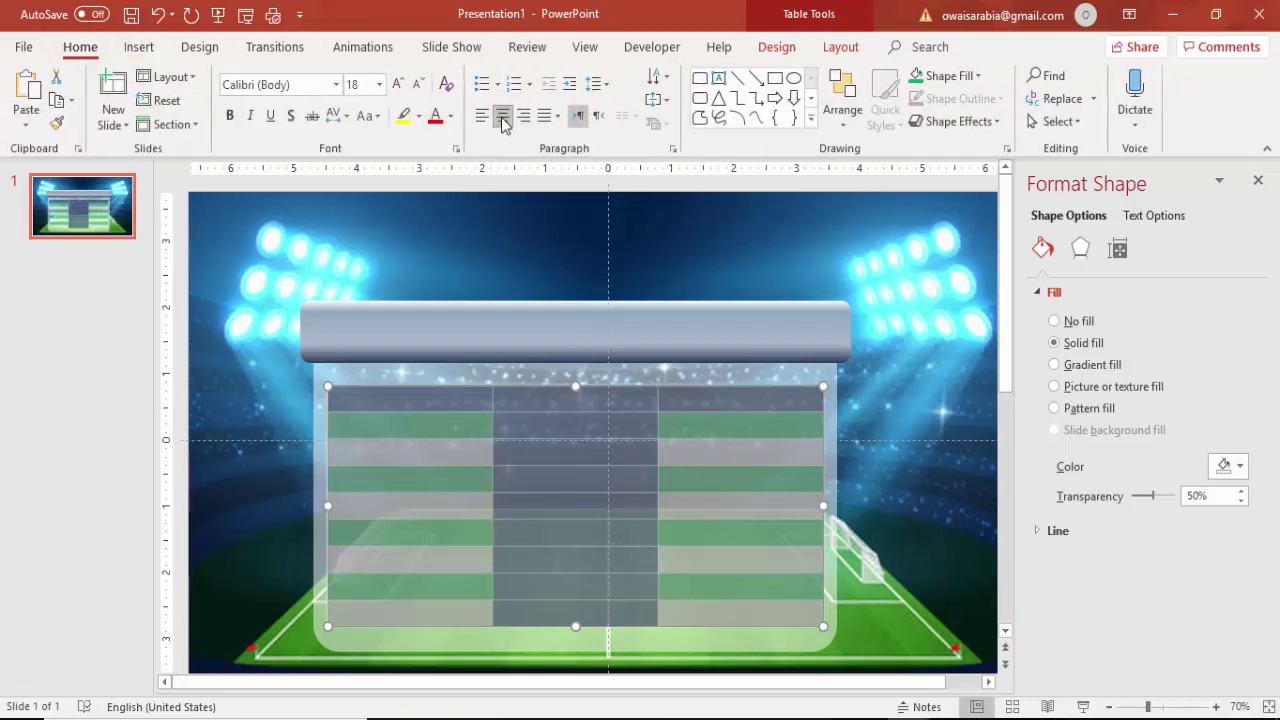
pyautogui.click(667, 104)
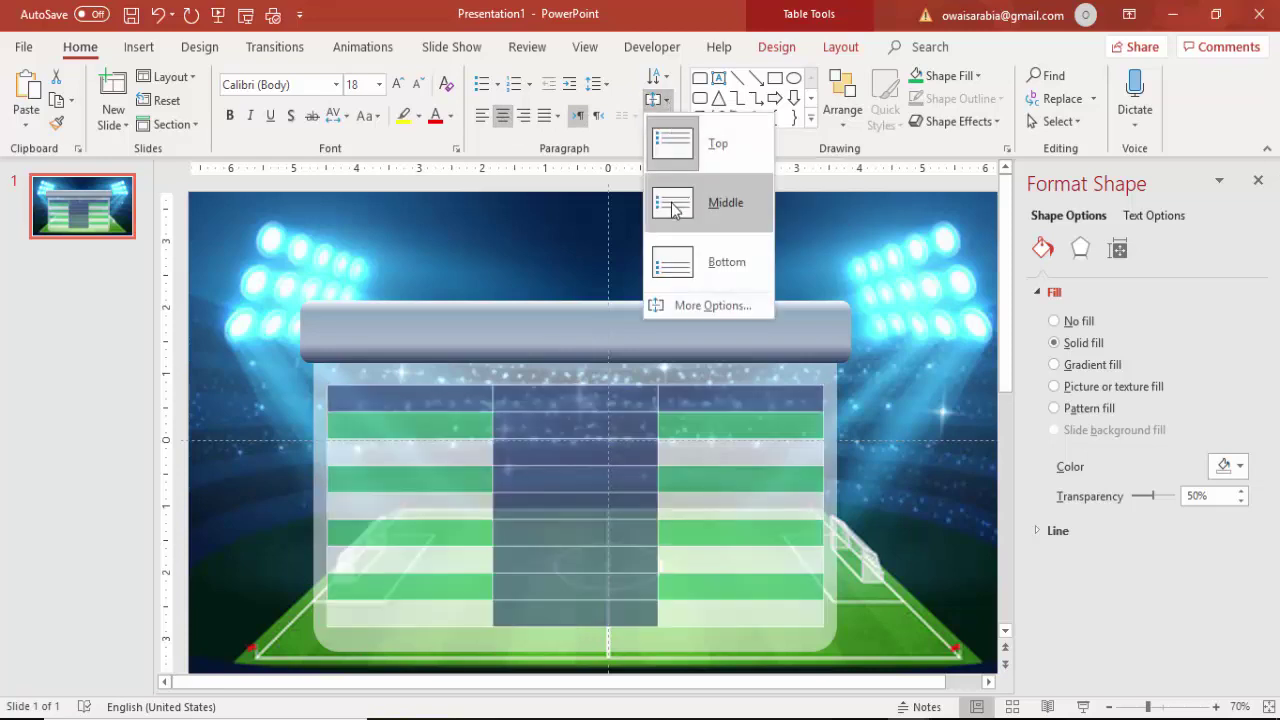
pyautogui.click(672, 206)
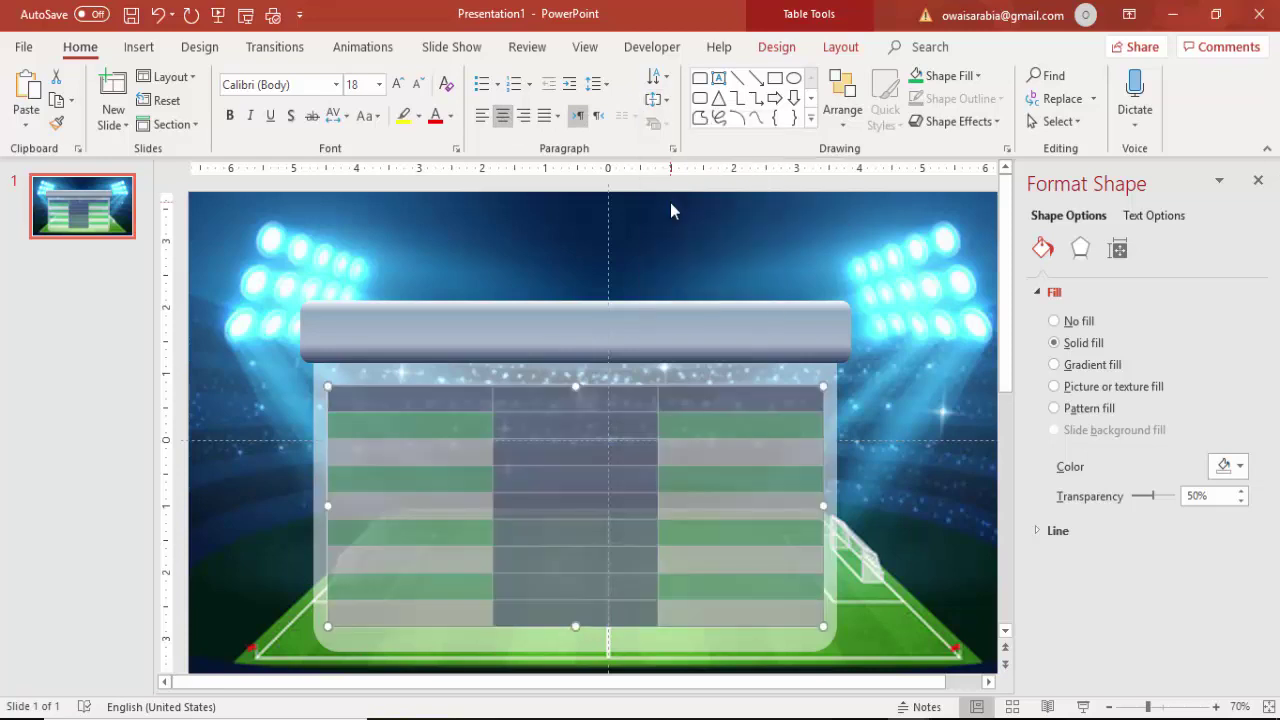
# Set the table text to Oswald at 20 pt and choose a light font colour.
pyautogui.click(302, 86)
pyautogui.write('Oswald')
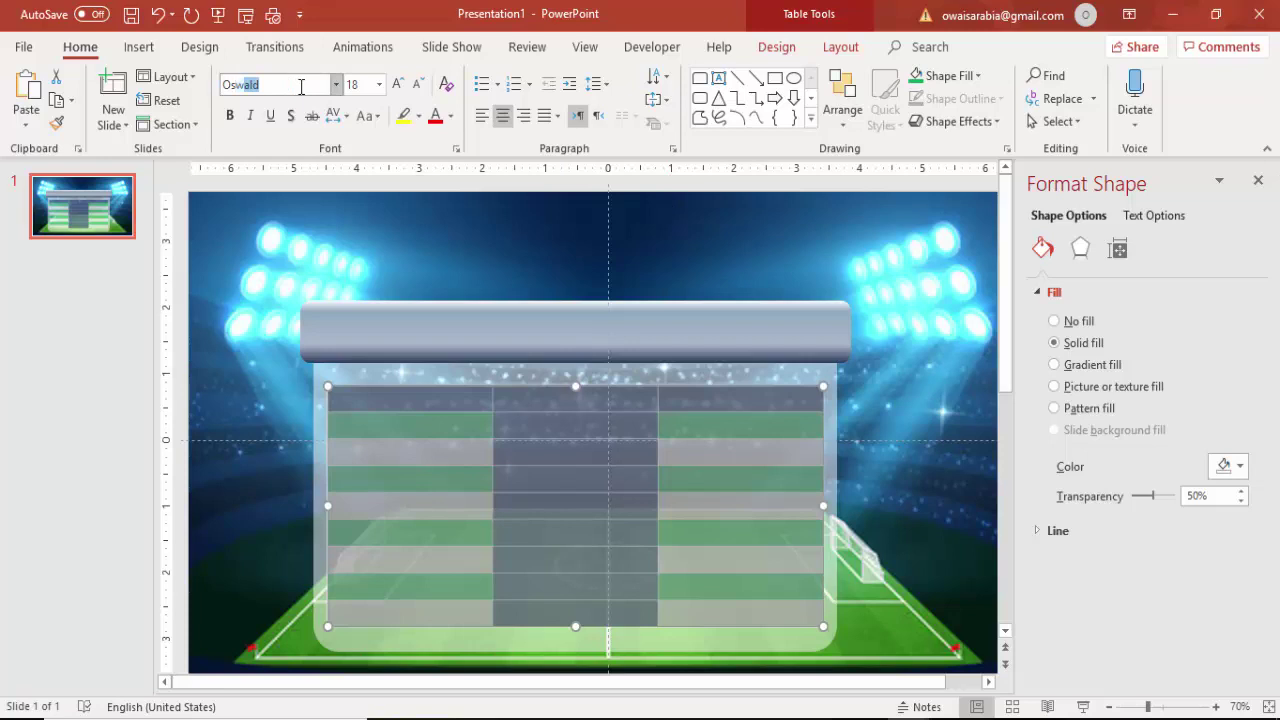
pyautogui.press('Return')
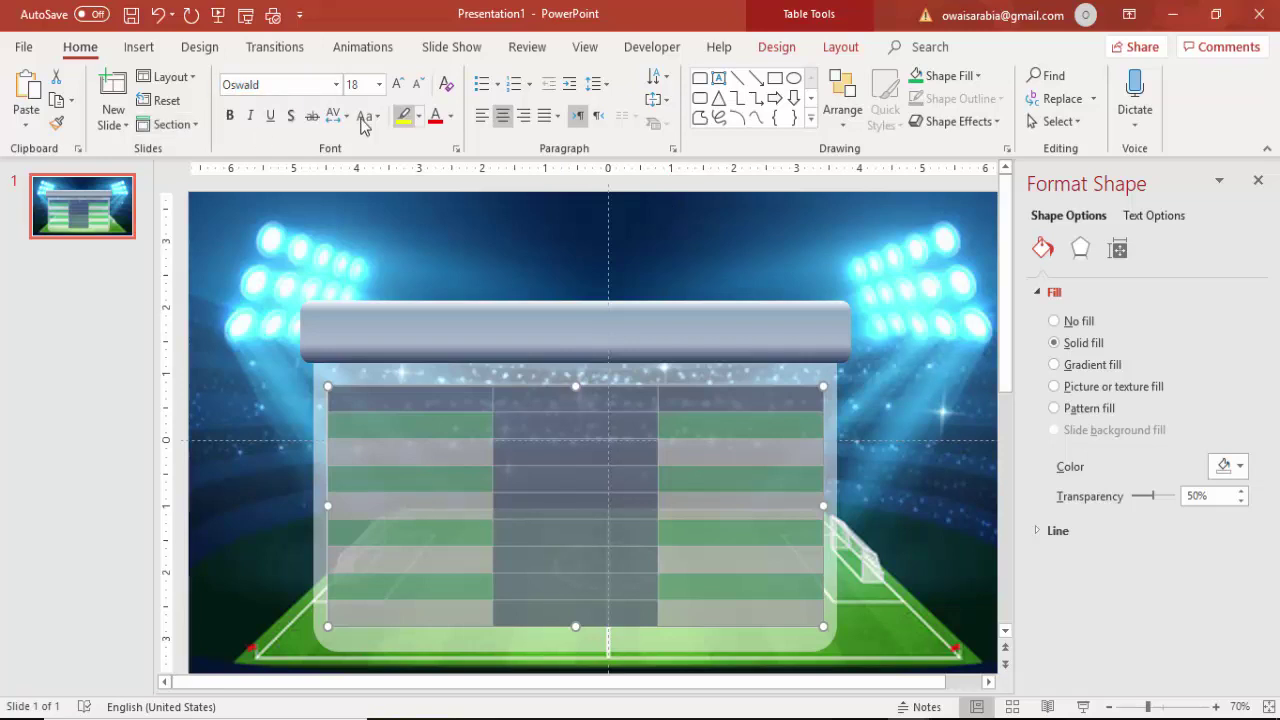
pyautogui.click(397, 84)
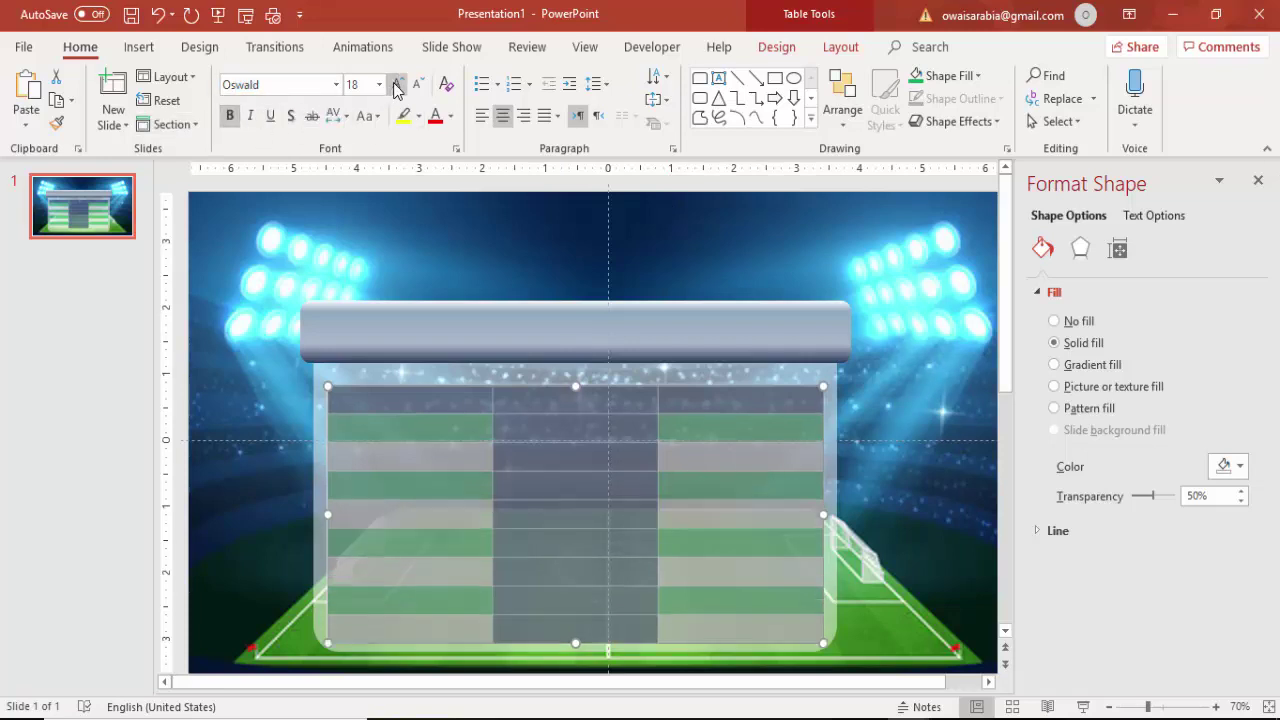
pyautogui.click(451, 118)
# Make the table text light and label the header row TEAM NAME, STATISTICS, TEAM NAME.
pyautogui.click(431, 161)
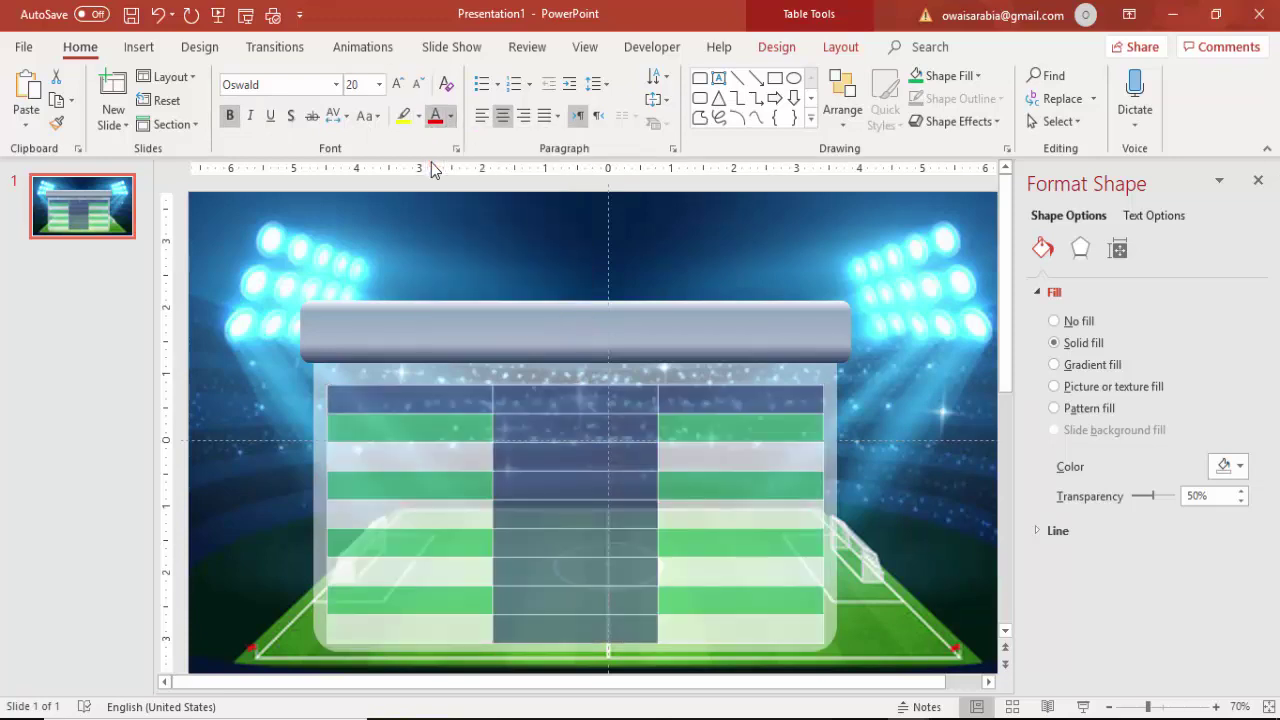
pyautogui.click(419, 397)
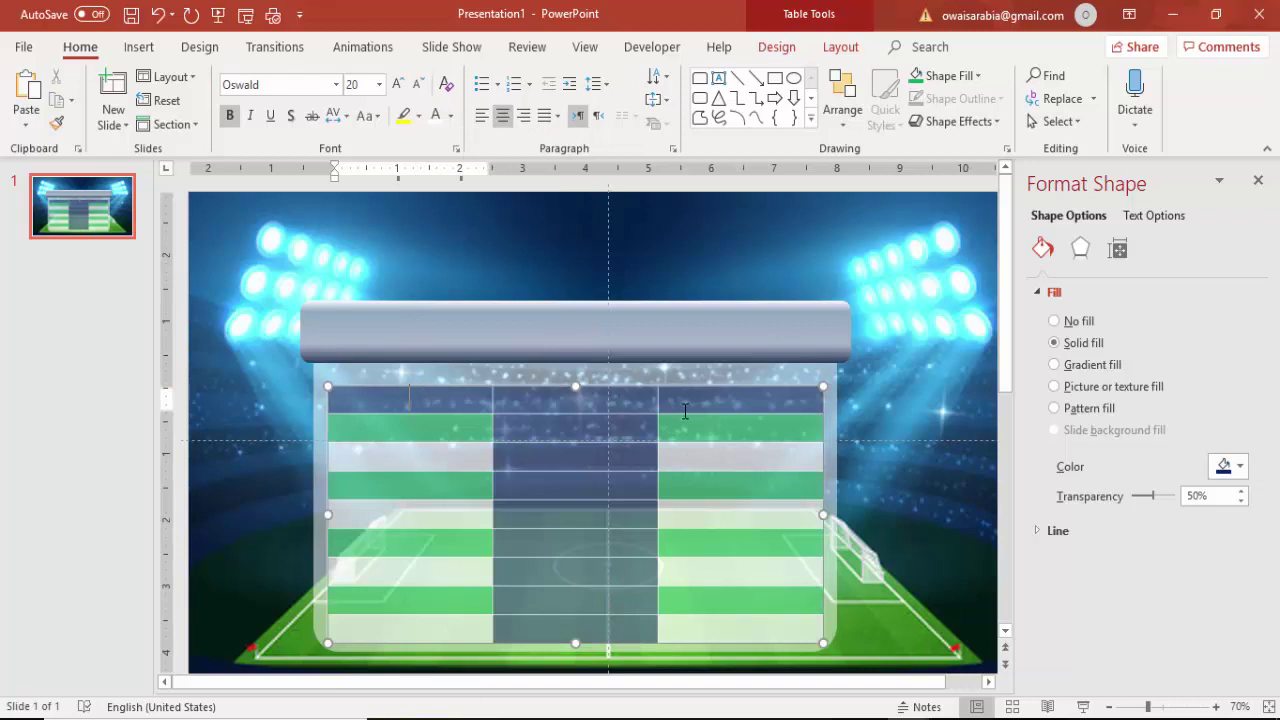
pyautogui.write('TEAM')
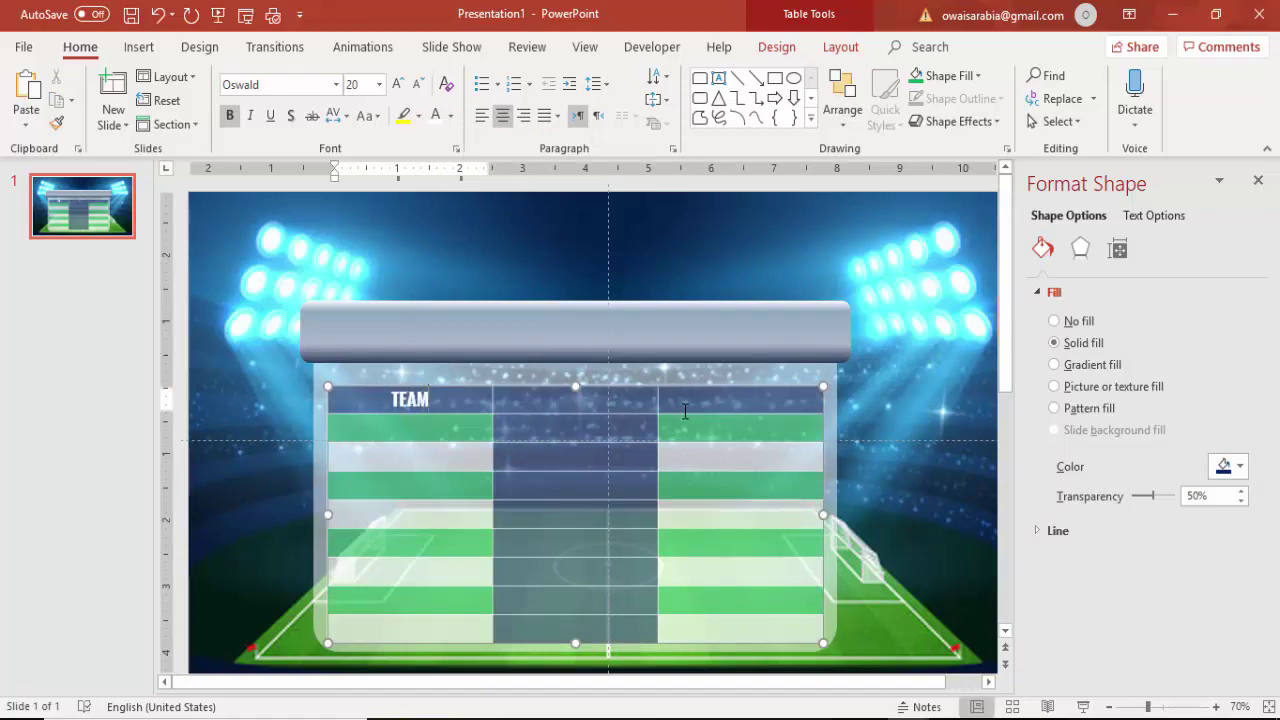
pyautogui.write(' NAME')
pyautogui.press('Tab')
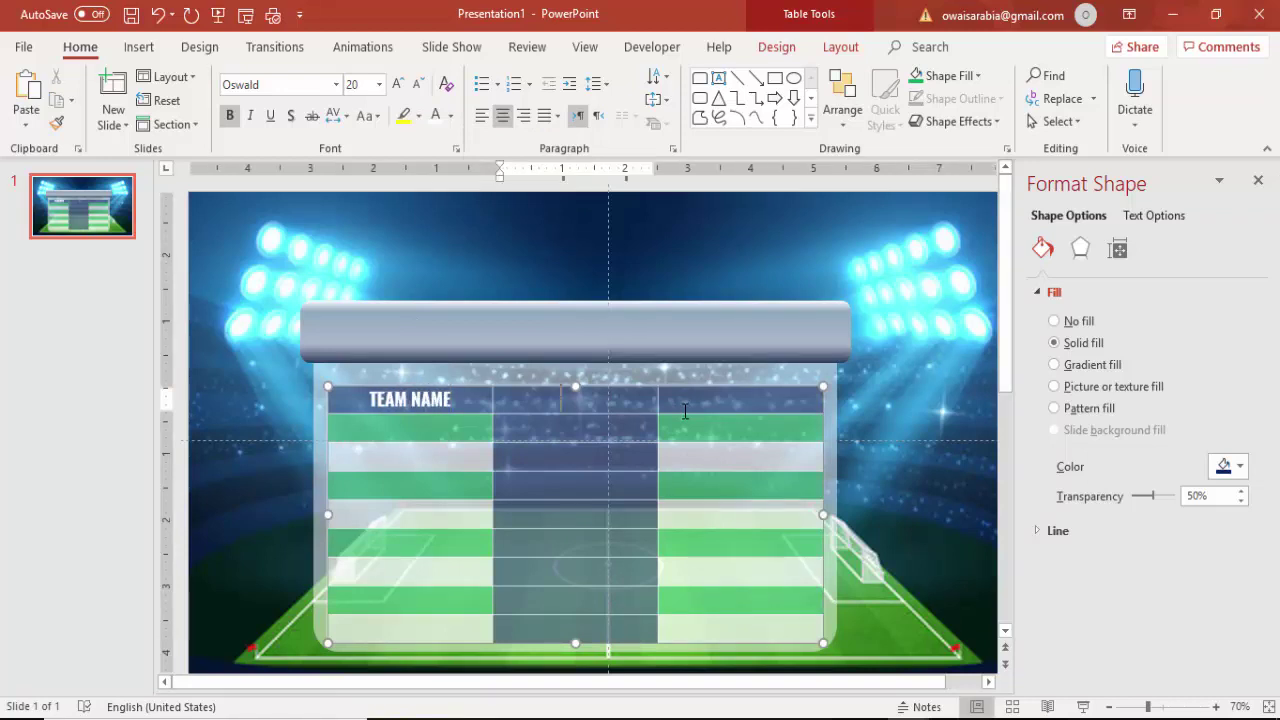
pyautogui.write('STATI')
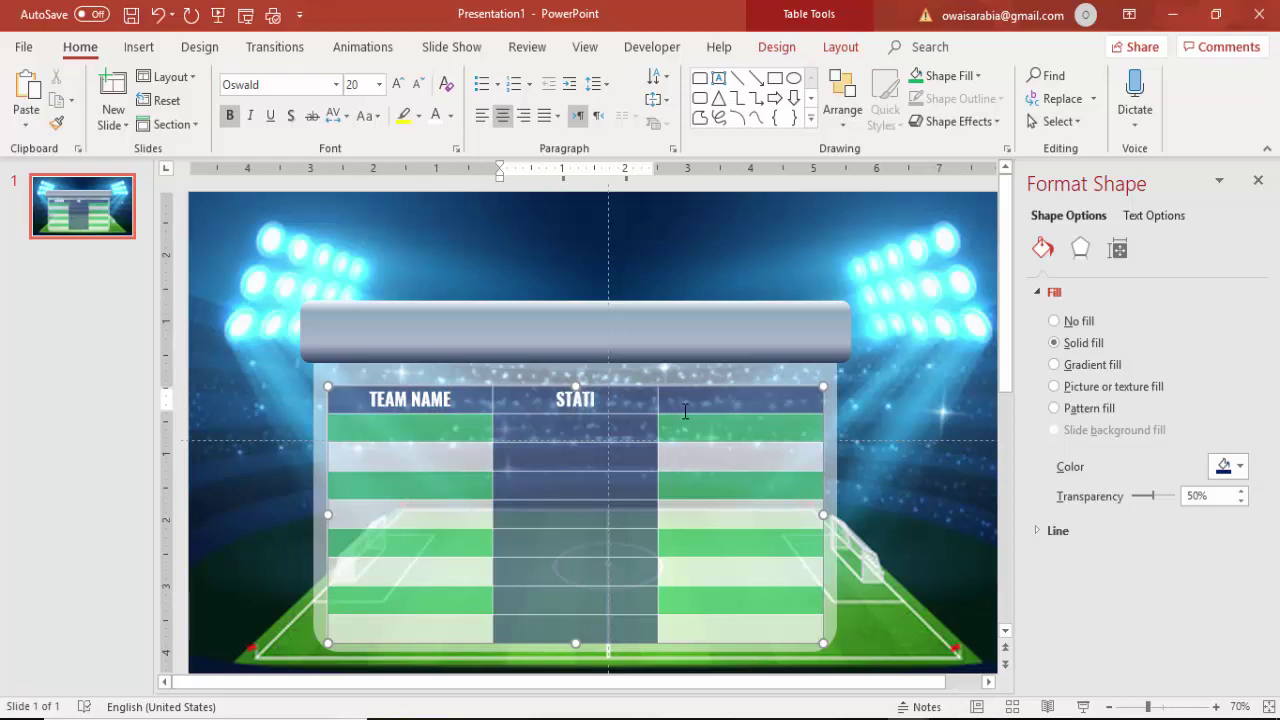
pyautogui.write('STICS')
pyautogui.press('Tab')
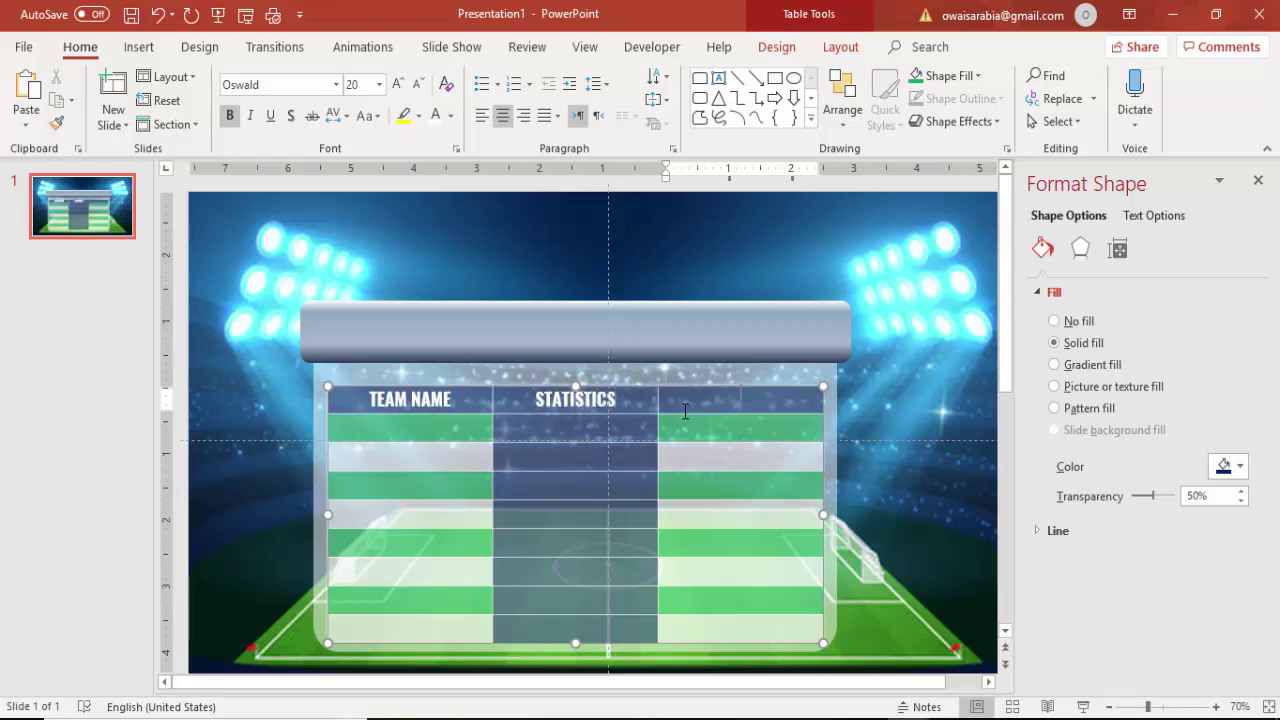
pyautogui.write('TEAM NAME')
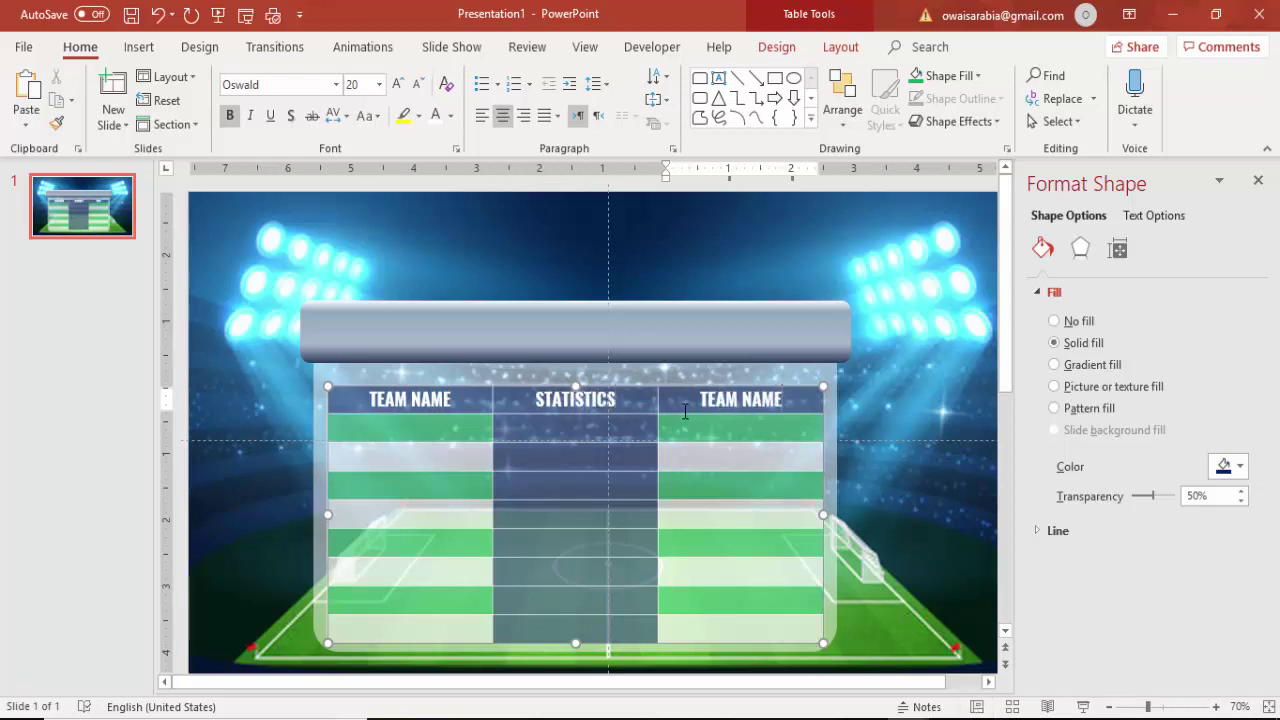
# List GOAL, CORNERS, PENALTY, BALL and TYPE YOUR TEXT down the STATISTICS column.
pyautogui.click(558, 434)
pyautogui.write('G')
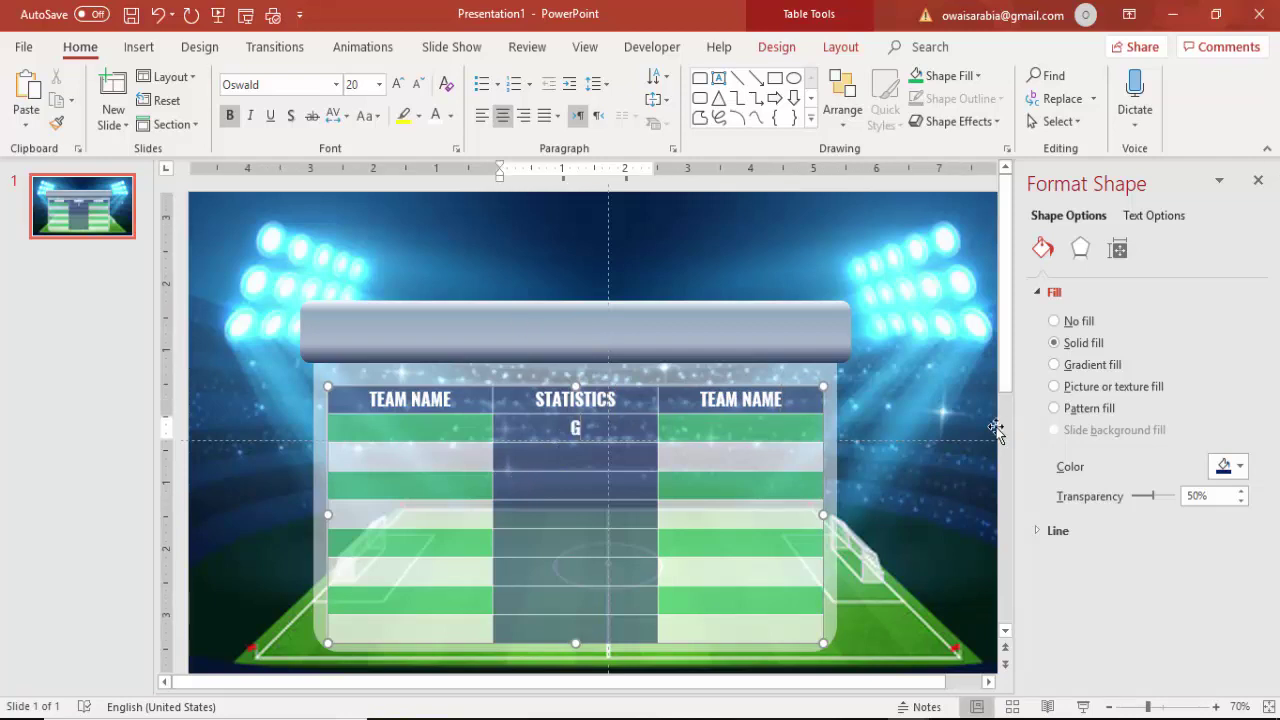
pyautogui.write('OAL')
pyautogui.press('Down')
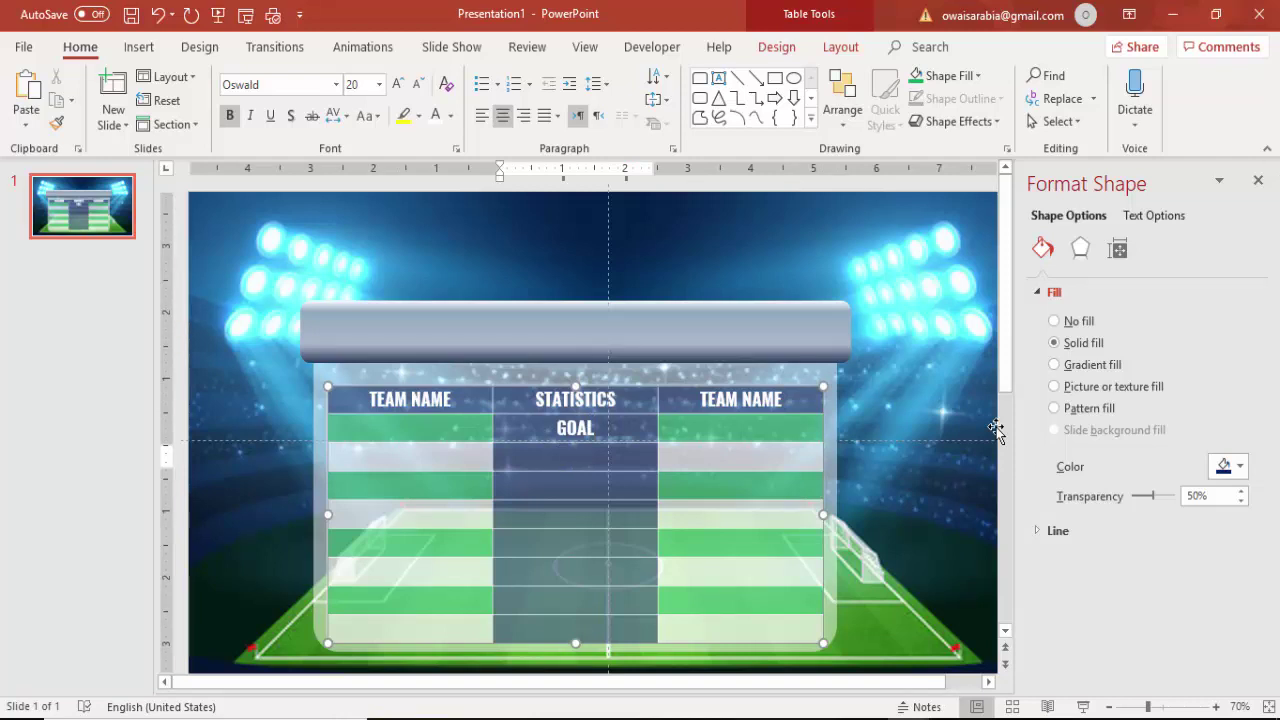
pyautogui.write('CORNER')
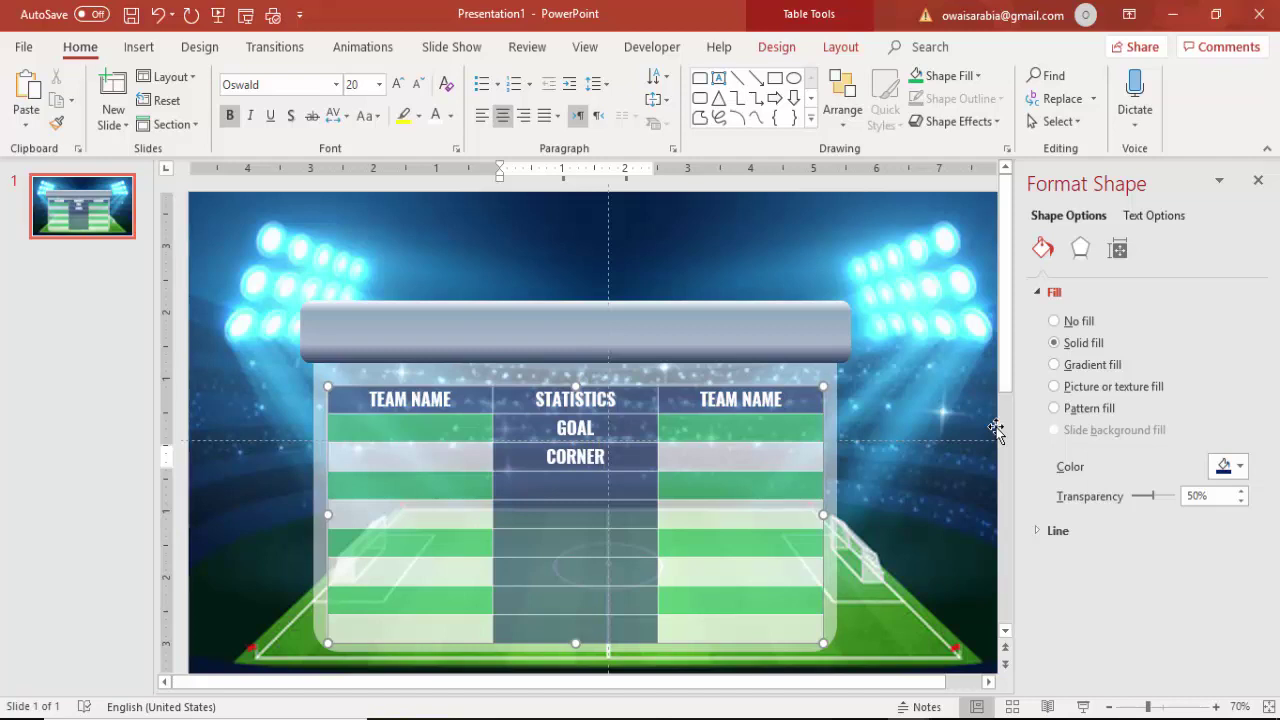
pyautogui.write('S')
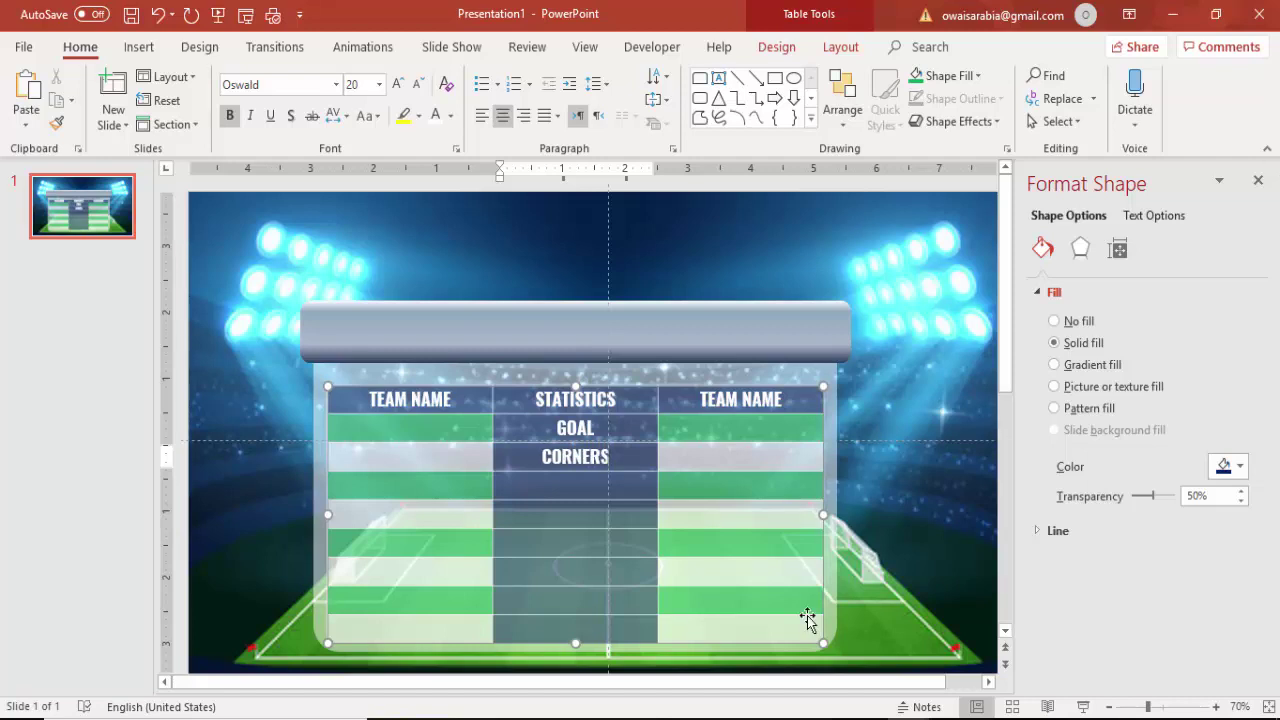
pyautogui.press('Down')
pyautogui.write('PENALTY')
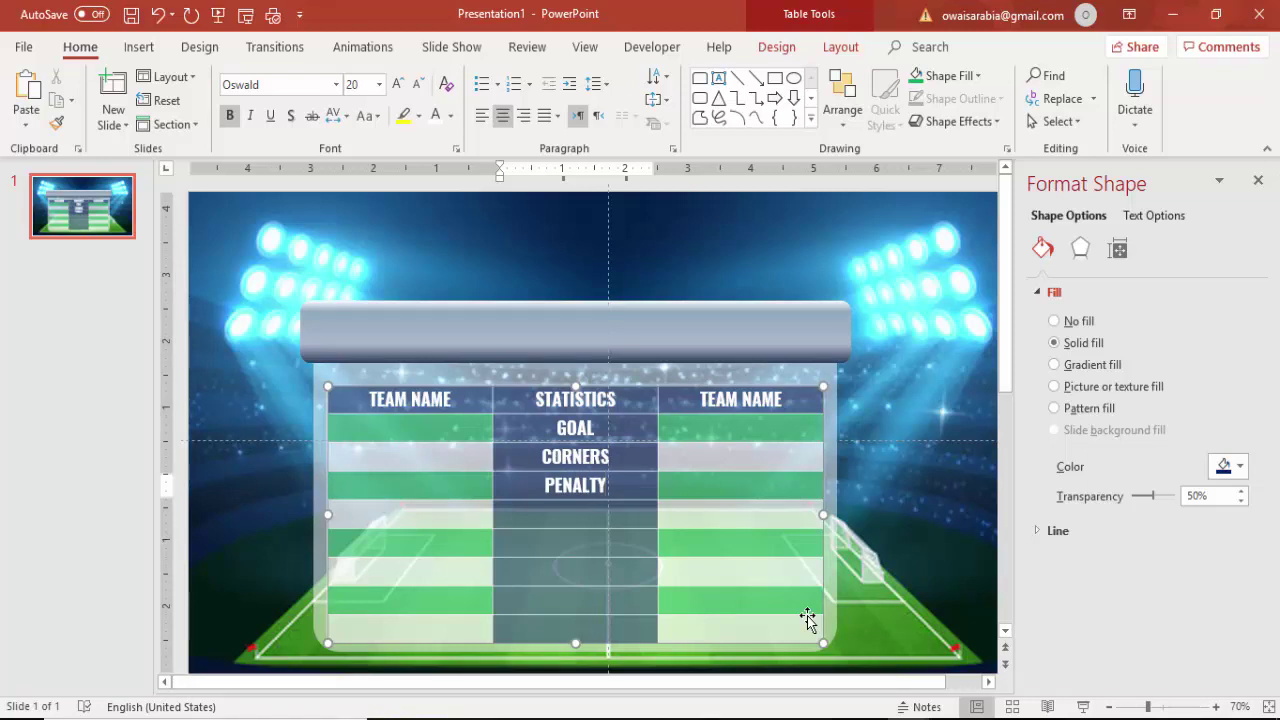
pyautogui.press('Down')
pyautogui.write('BA')
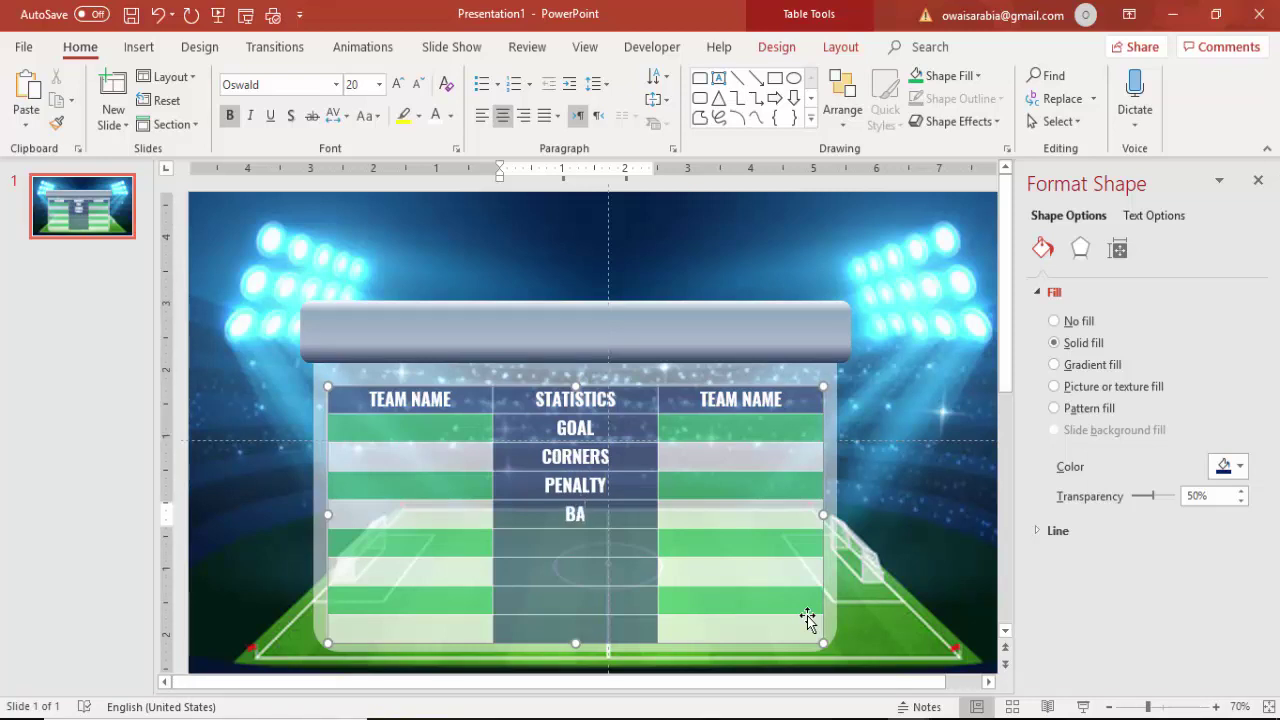
pyautogui.write('LL')
pyautogui.press('Down')
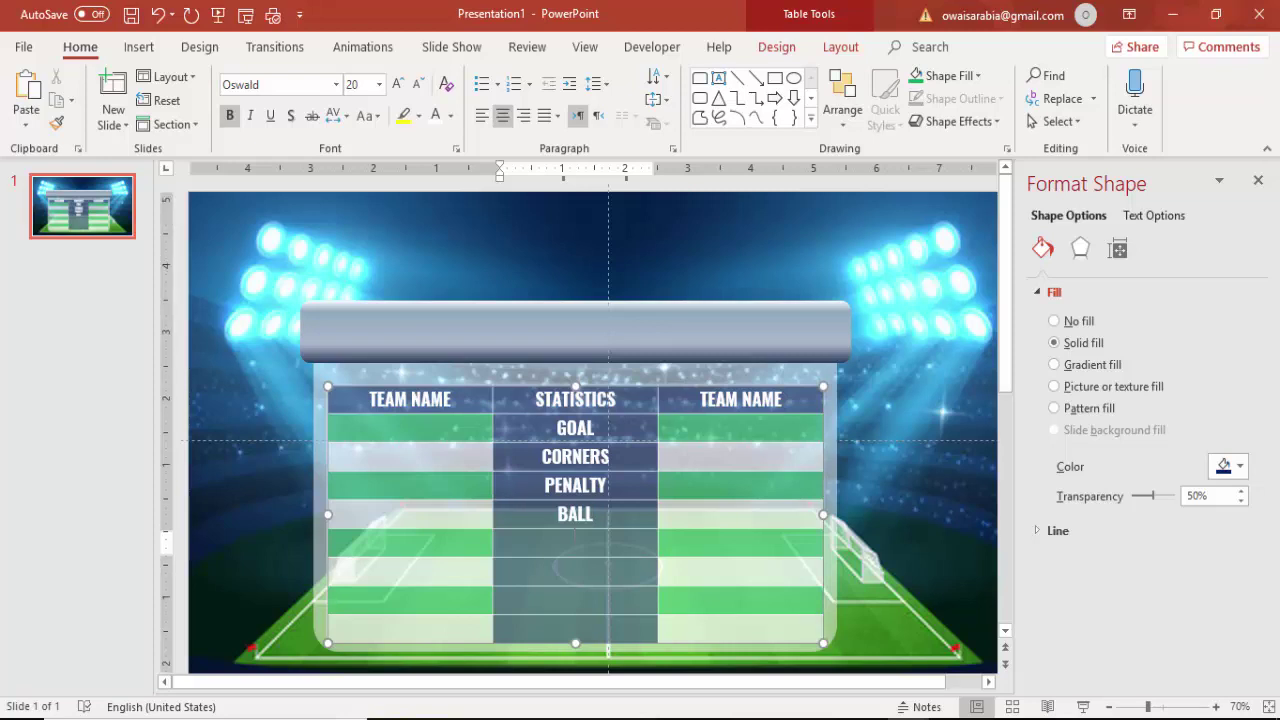
pyautogui.write('TYPE YOUR')
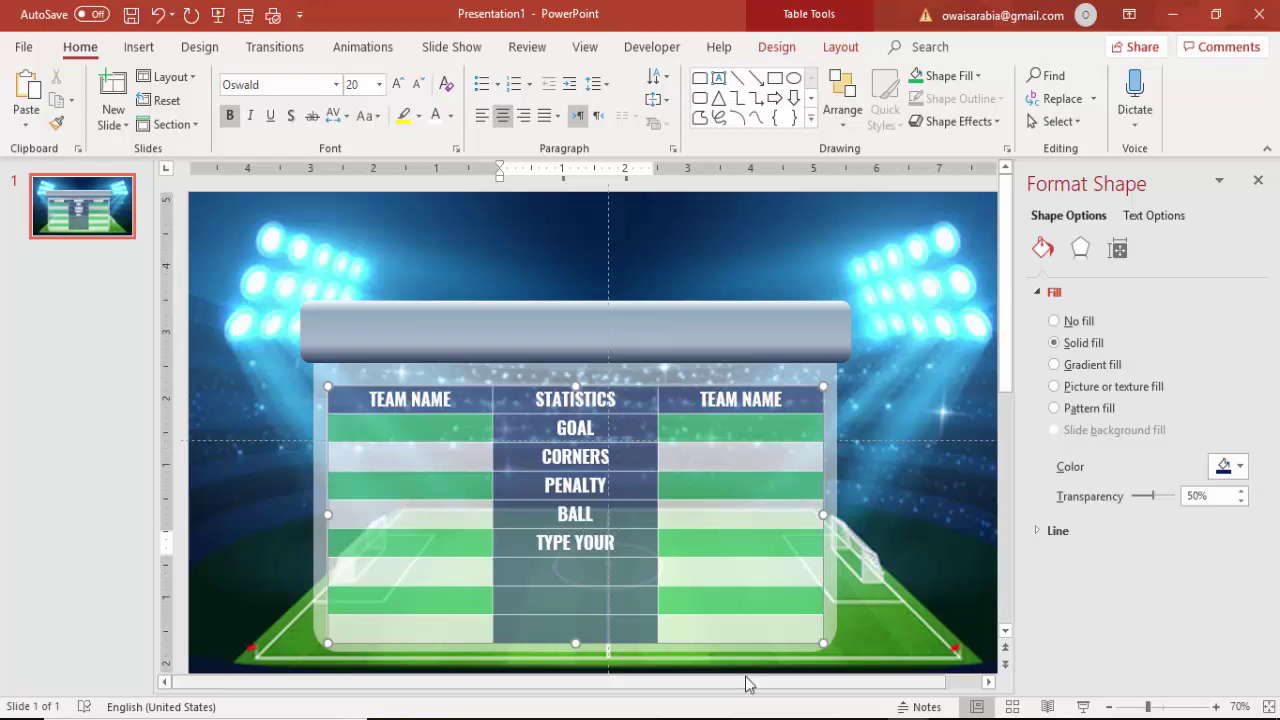
pyautogui.write(' TEXT')
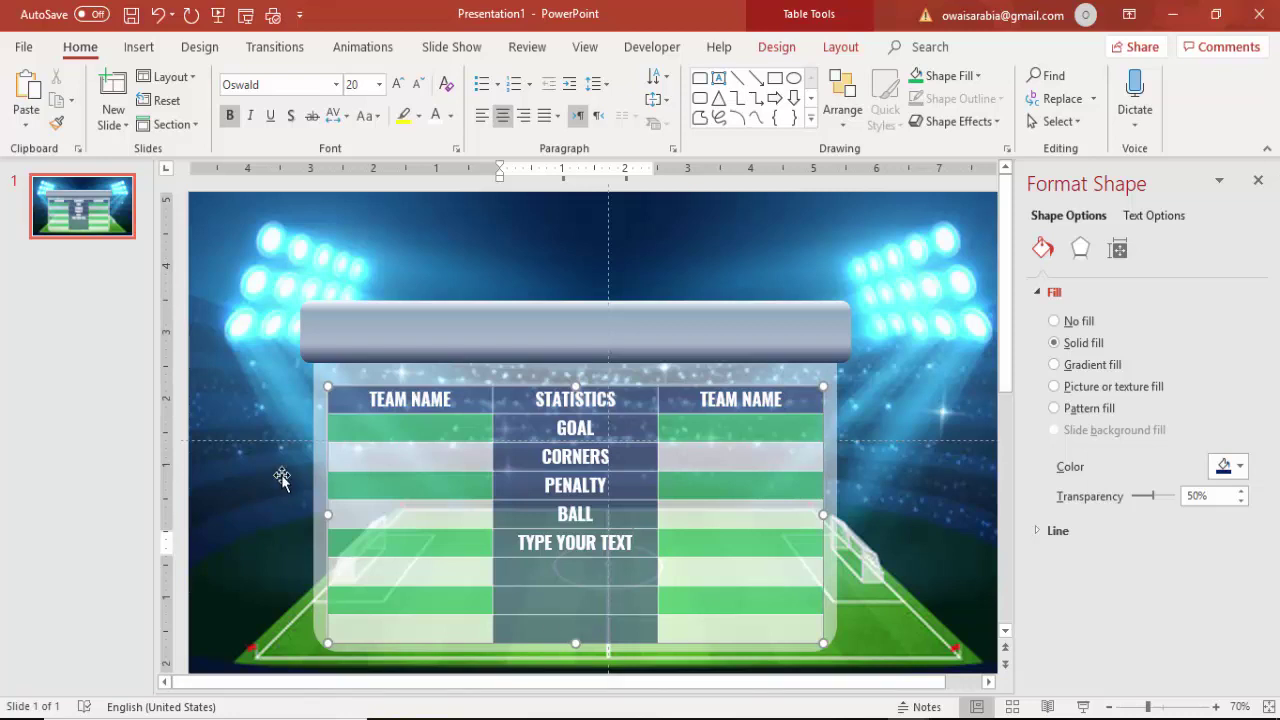
# Enter the team scores beside GOAL (0, 0), CORNERS (2, 1) and PENALTY (3, 2), then finish editing the table.
pyautogui.click(425, 430)
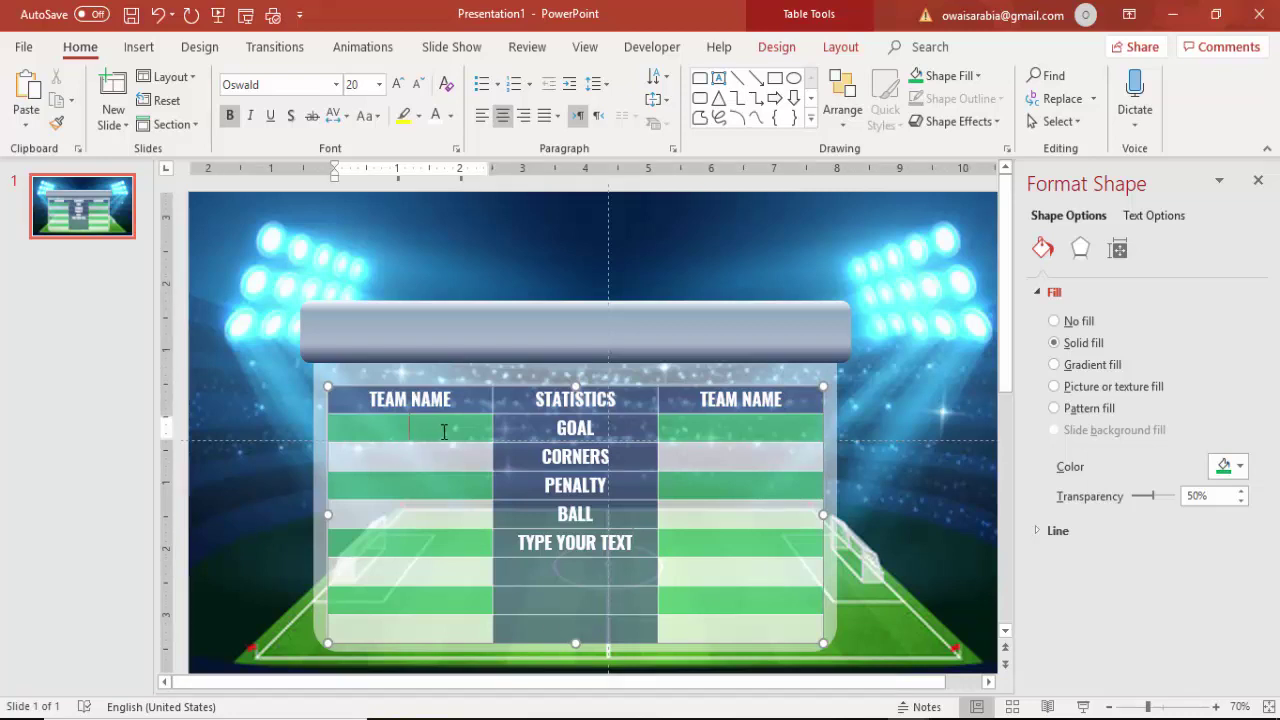
pyautogui.write('0')
pyautogui.click(752, 425)
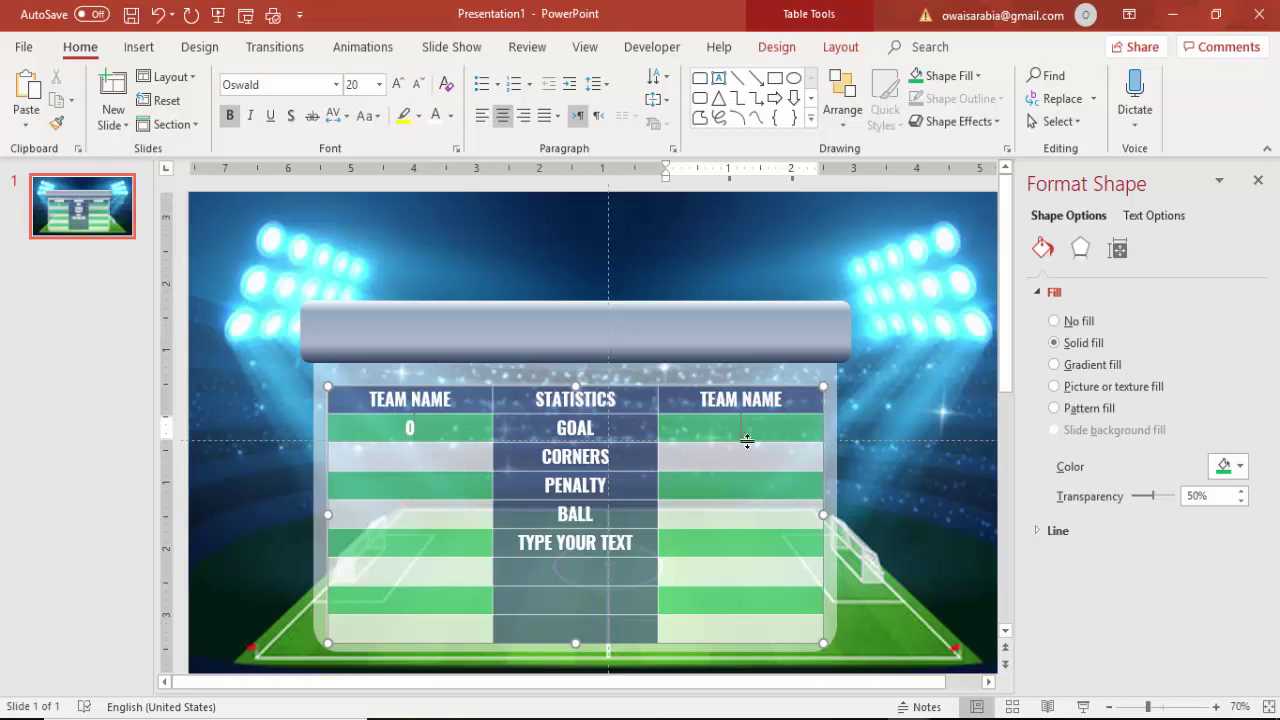
pyautogui.write('0')
pyautogui.click(423, 462)
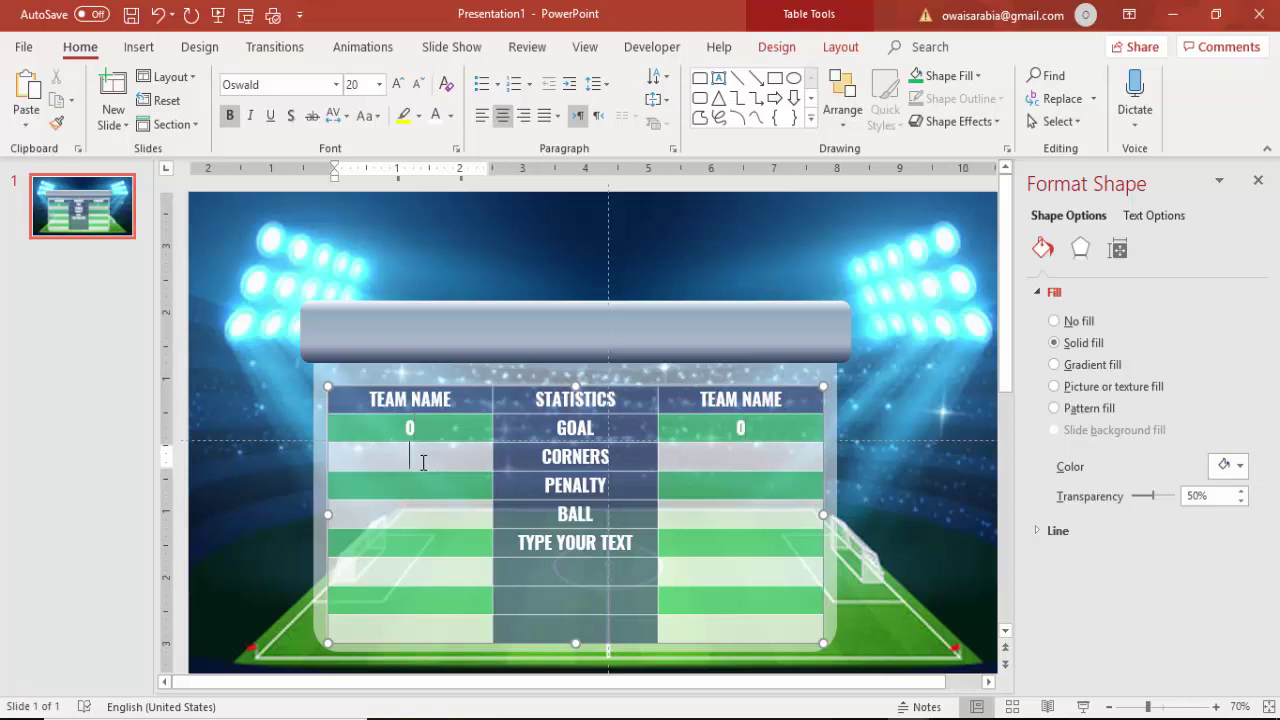
pyautogui.write('2')
pyautogui.click(740, 460)
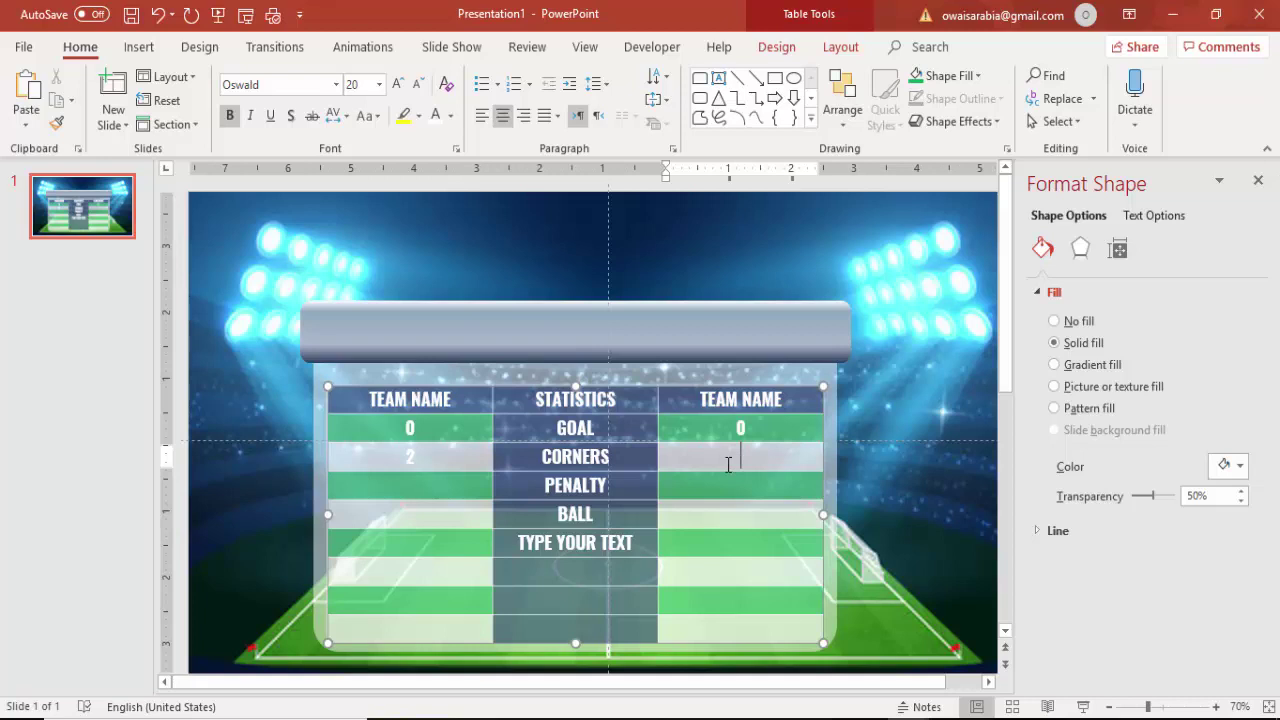
pyautogui.click(420, 484)
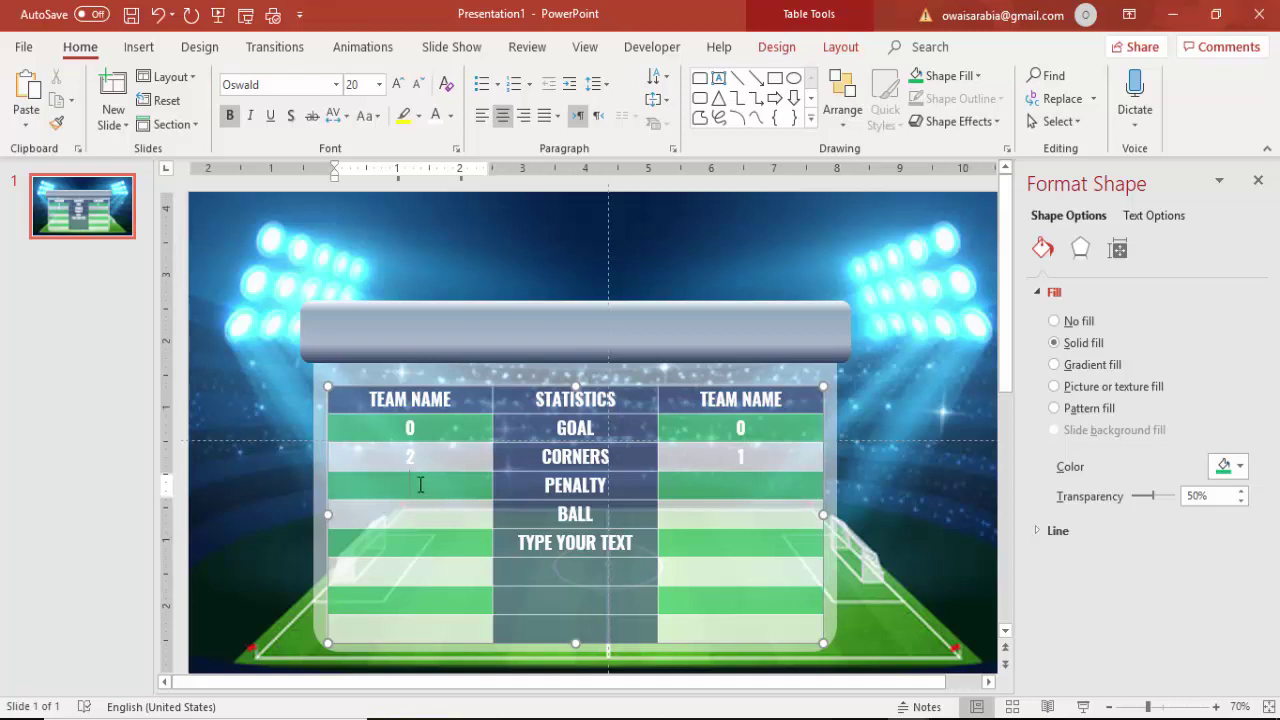
pyautogui.click(753, 485)
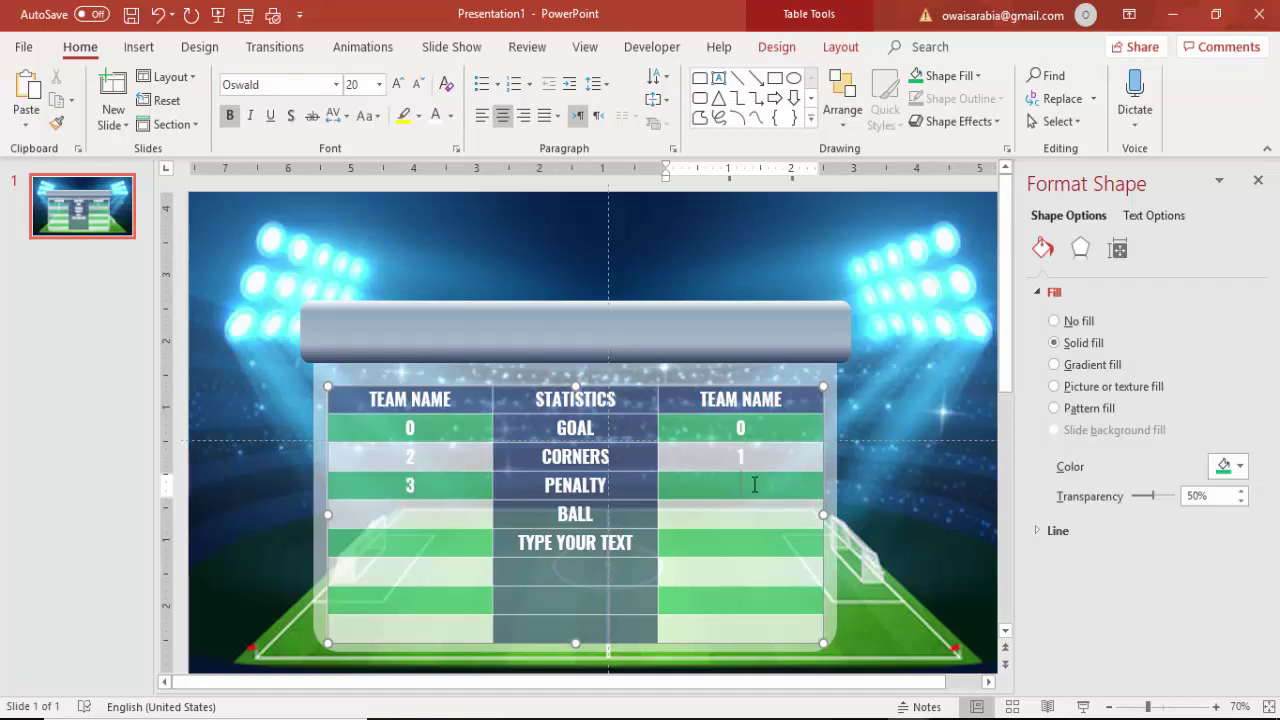
pyautogui.click(435, 525)
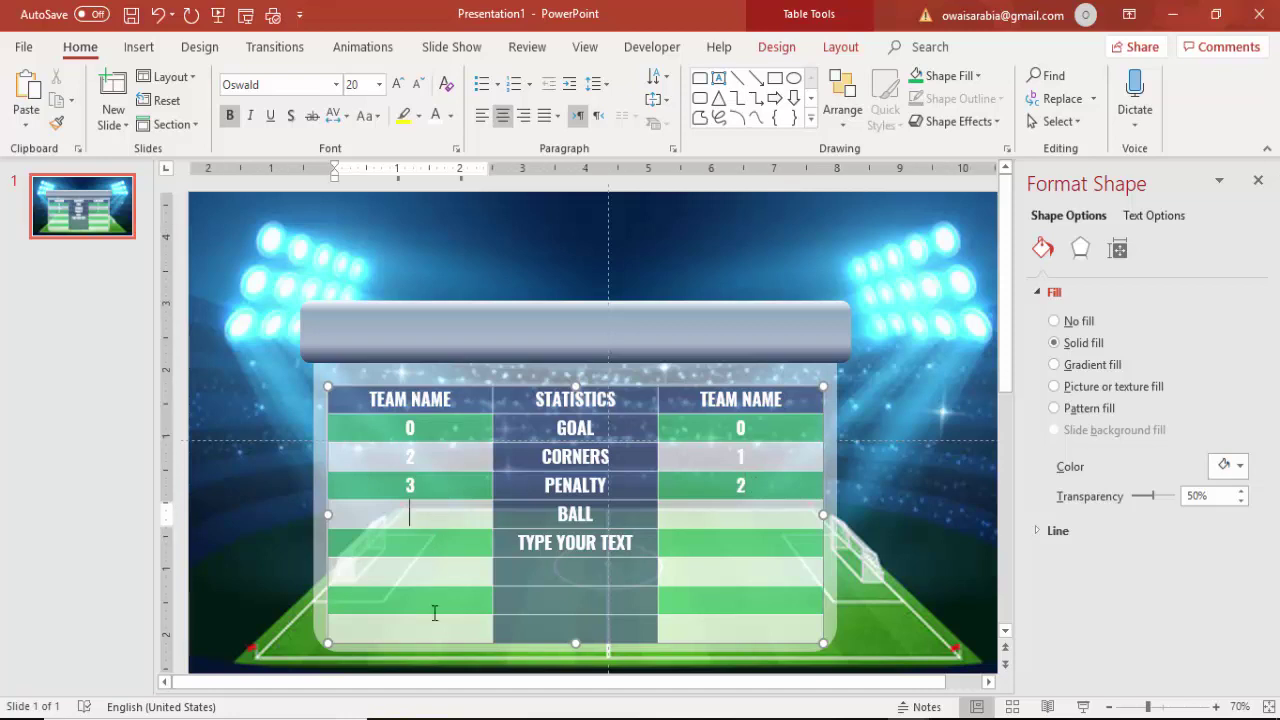
pyautogui.click(880, 472)
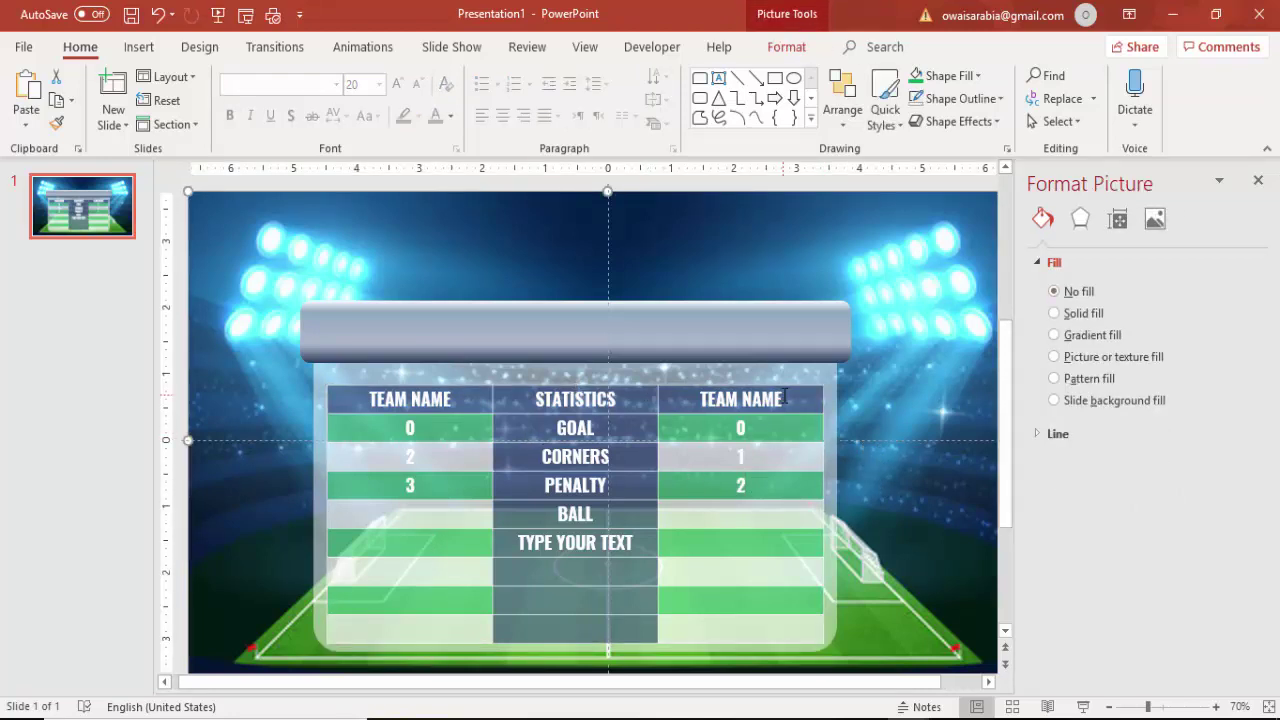
# Draw a small rectangle on the grey banner's right end and remove its outline.
pyautogui.click(139, 48)
pyautogui.click(297, 110)
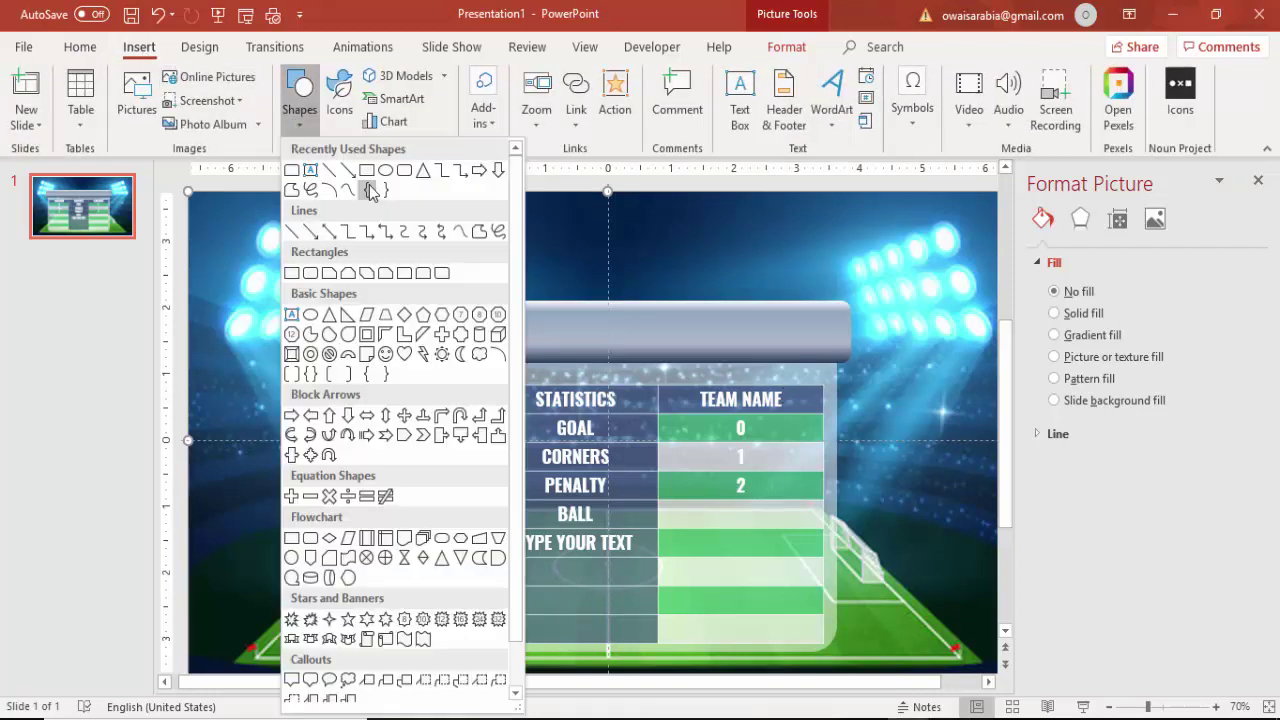
pyautogui.click(297, 276)
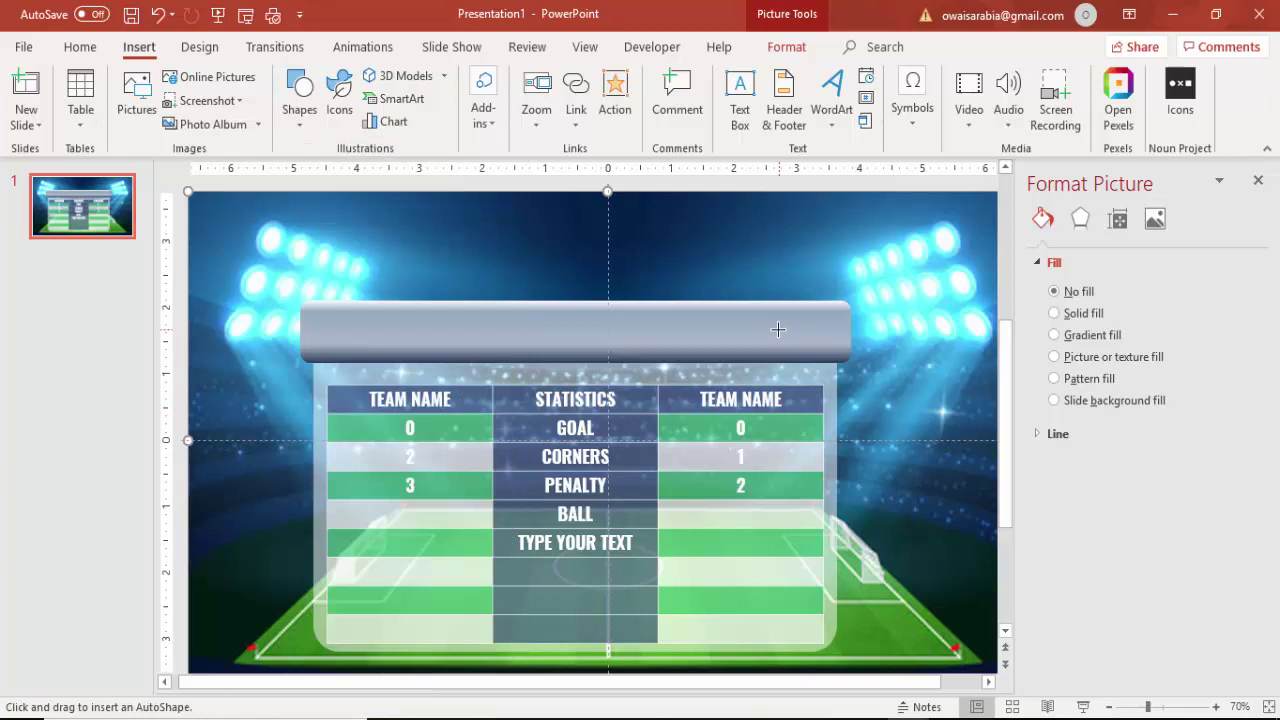
pyautogui.moveTo(758, 317)
pyautogui.mouseDown()
pyautogui.moveTo(826, 348)
pyautogui.moveTo(748, 334)
pyautogui.mouseUp()
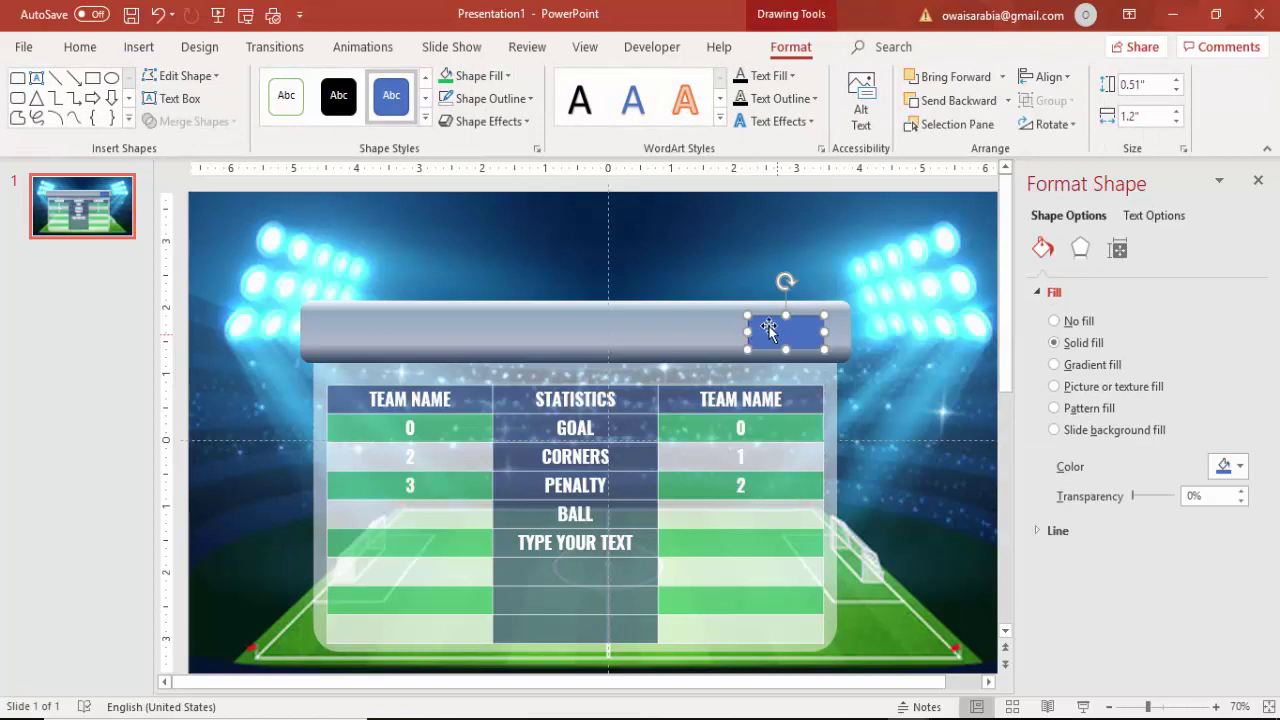
pyautogui.click(528, 100)
pyautogui.click(497, 274)
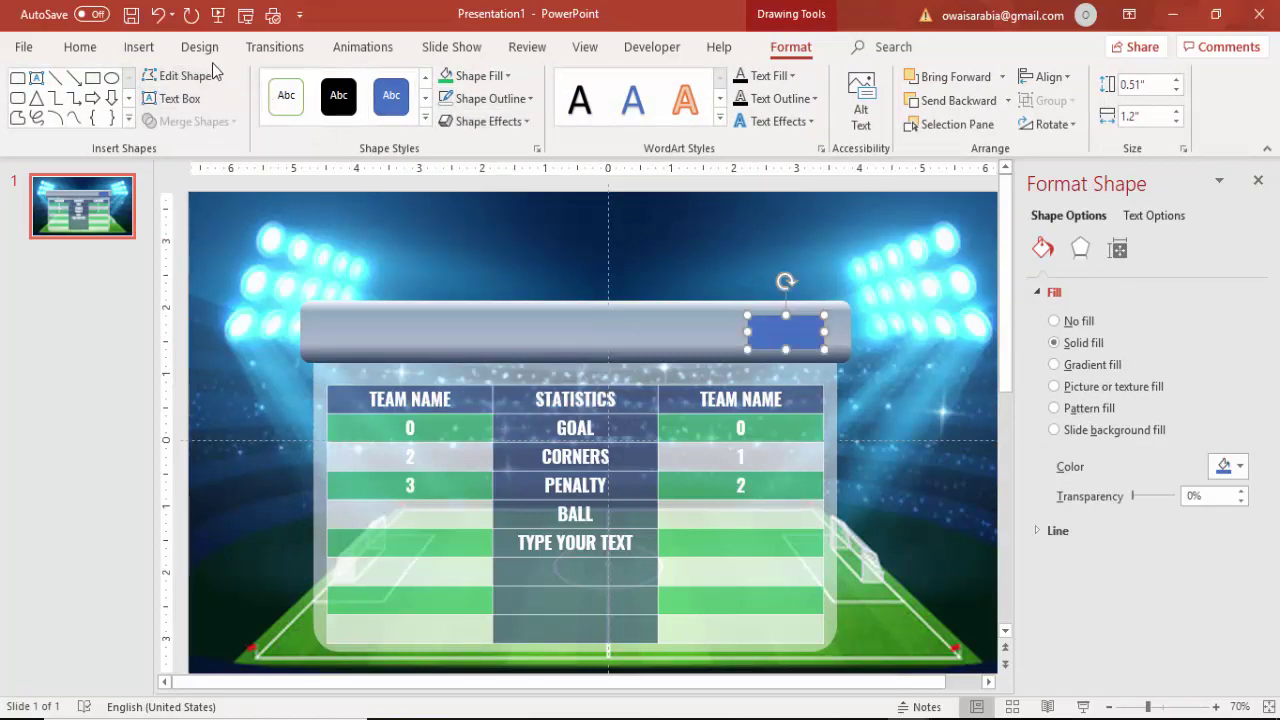
pyautogui.click(139, 47)
pyautogui.click(297, 112)
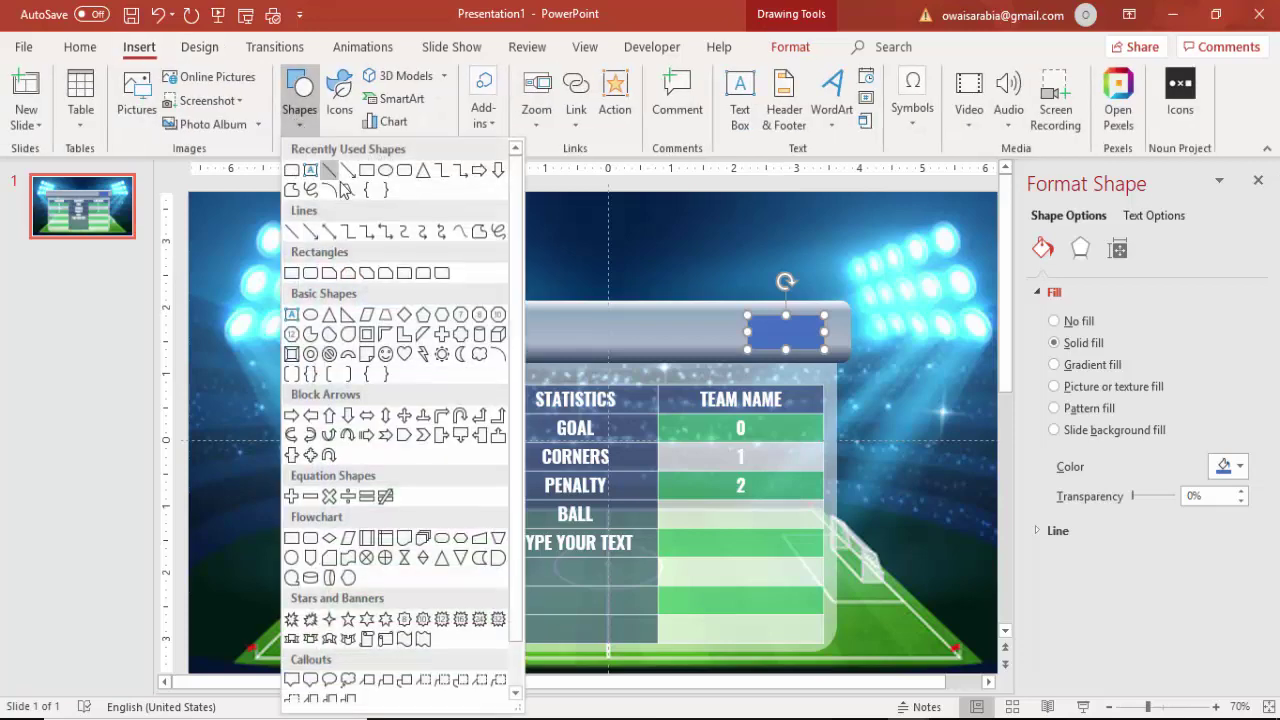
# Draw a small triangle beside the blue rectangle and remove its outline.
pyautogui.click(348, 316)
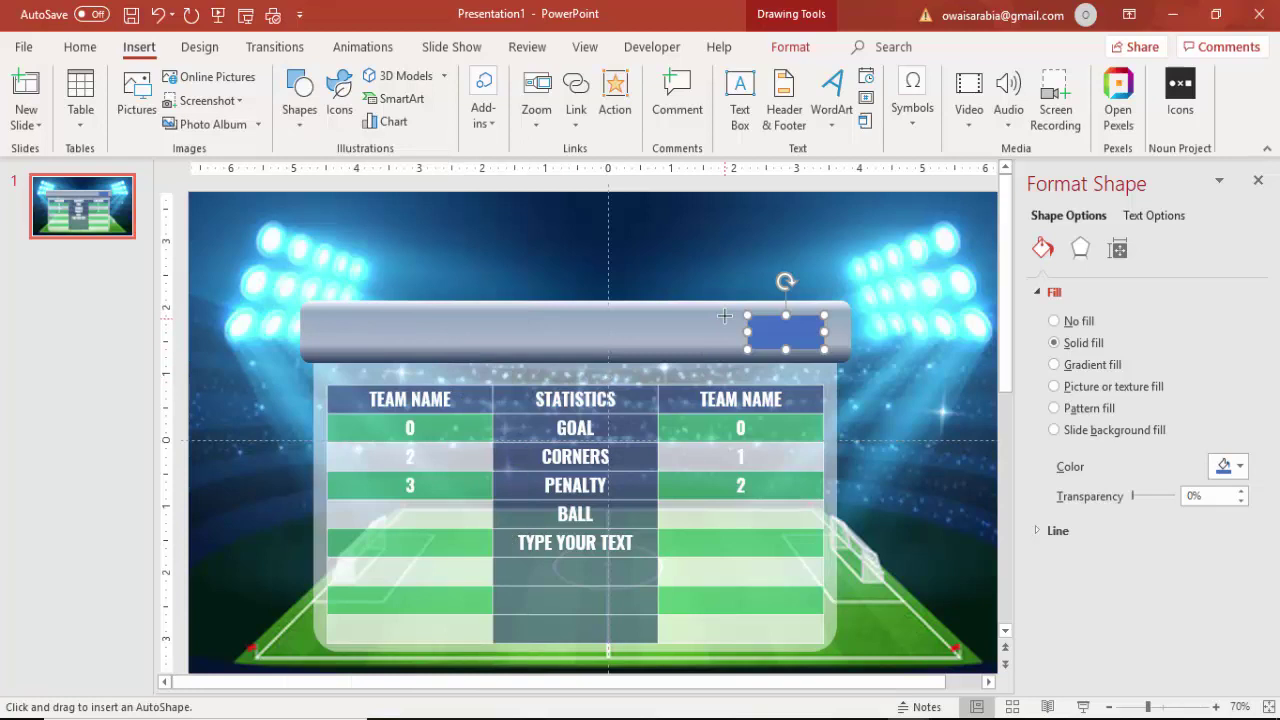
pyautogui.moveTo(724, 316); pyautogui.dragTo(760, 349)
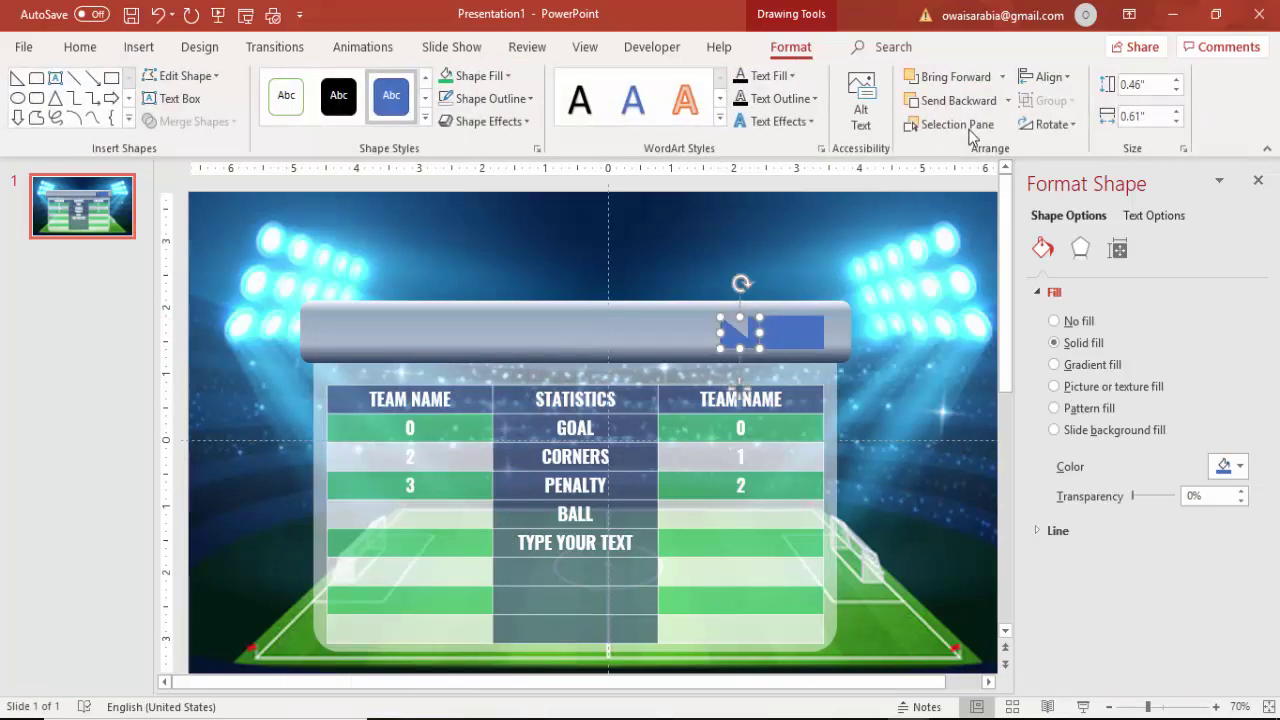
pyautogui.click(490, 98)
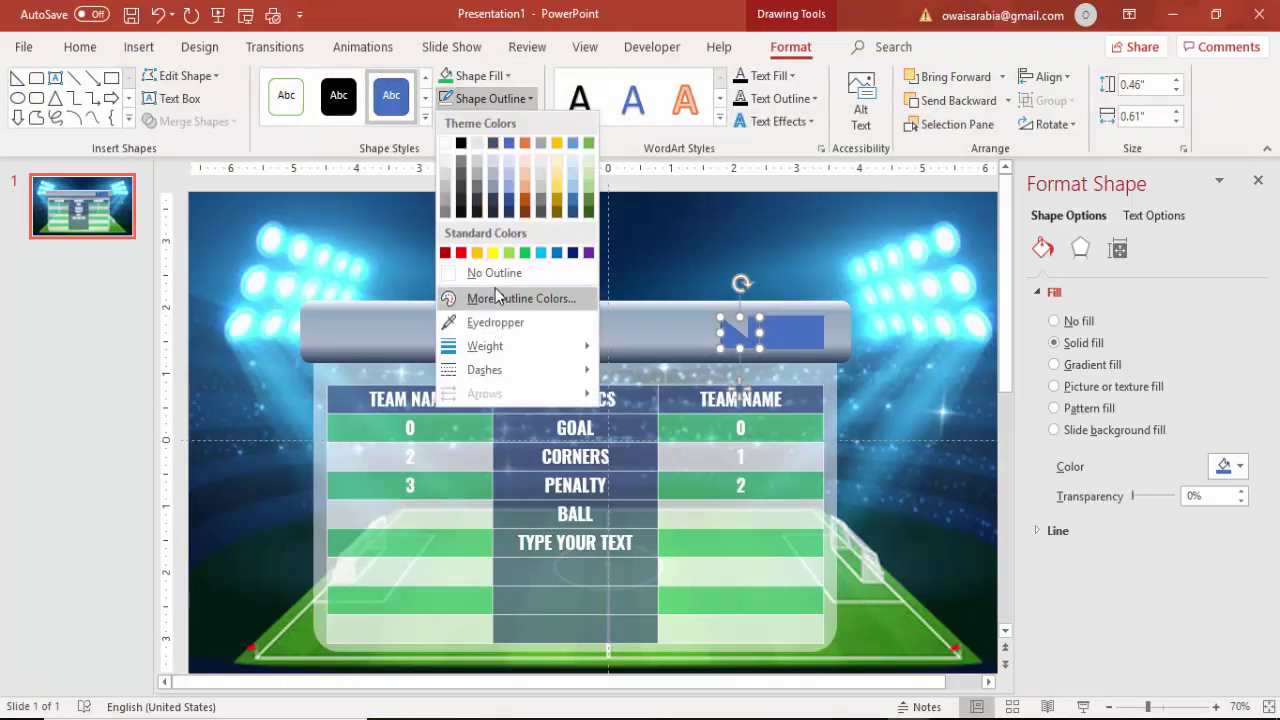
pyautogui.click(489, 277)
# Flip the triangle horizontally and butt it against the rectangle's left edge.
pyautogui.click(1055, 130)
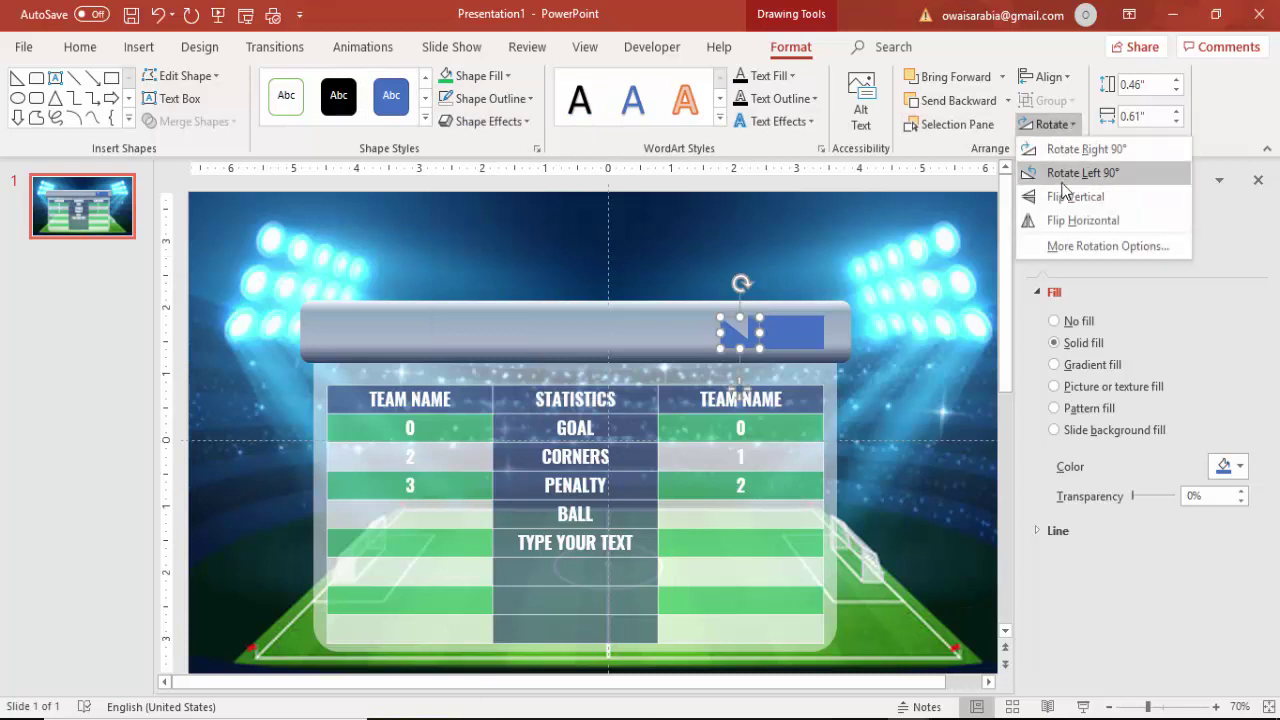
pyautogui.click(1066, 222)
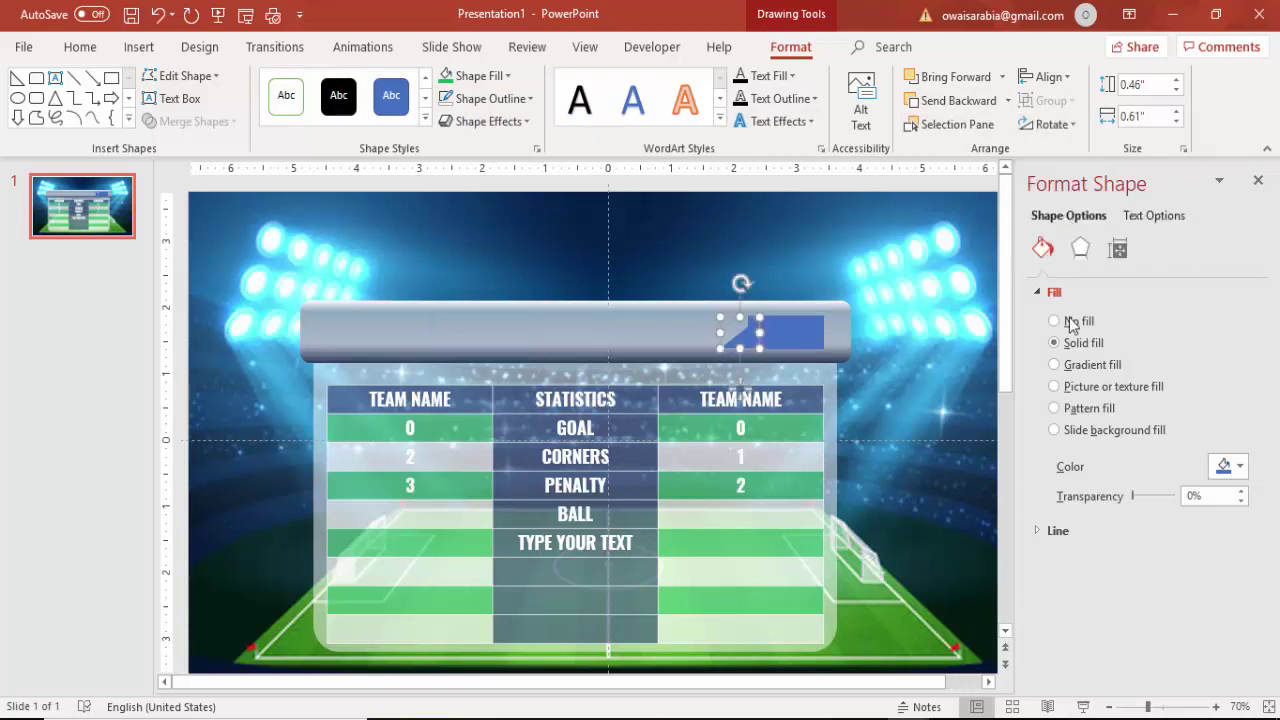
pyautogui.click(1176, 706)
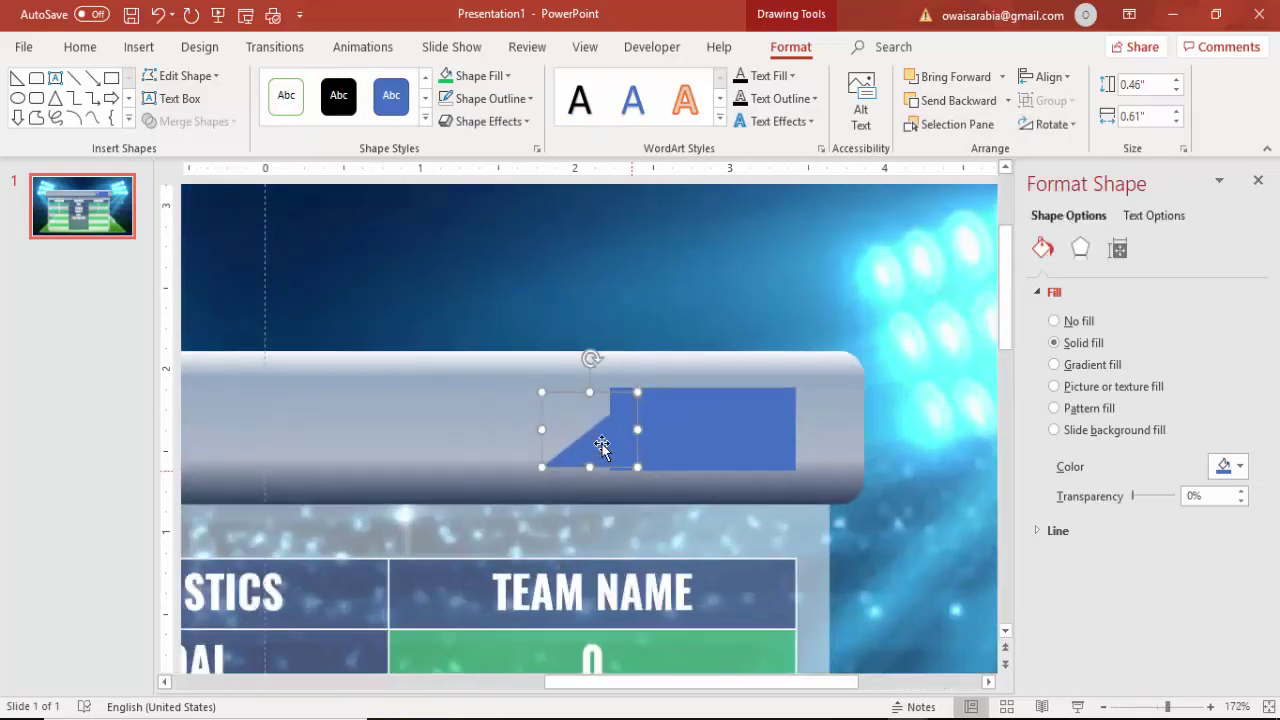
pyautogui.moveTo(584, 437)
pyautogui.mouseDown()
pyautogui.moveTo(567, 442)
pyautogui.moveTo(579, 447)
pyautogui.mouseUp()
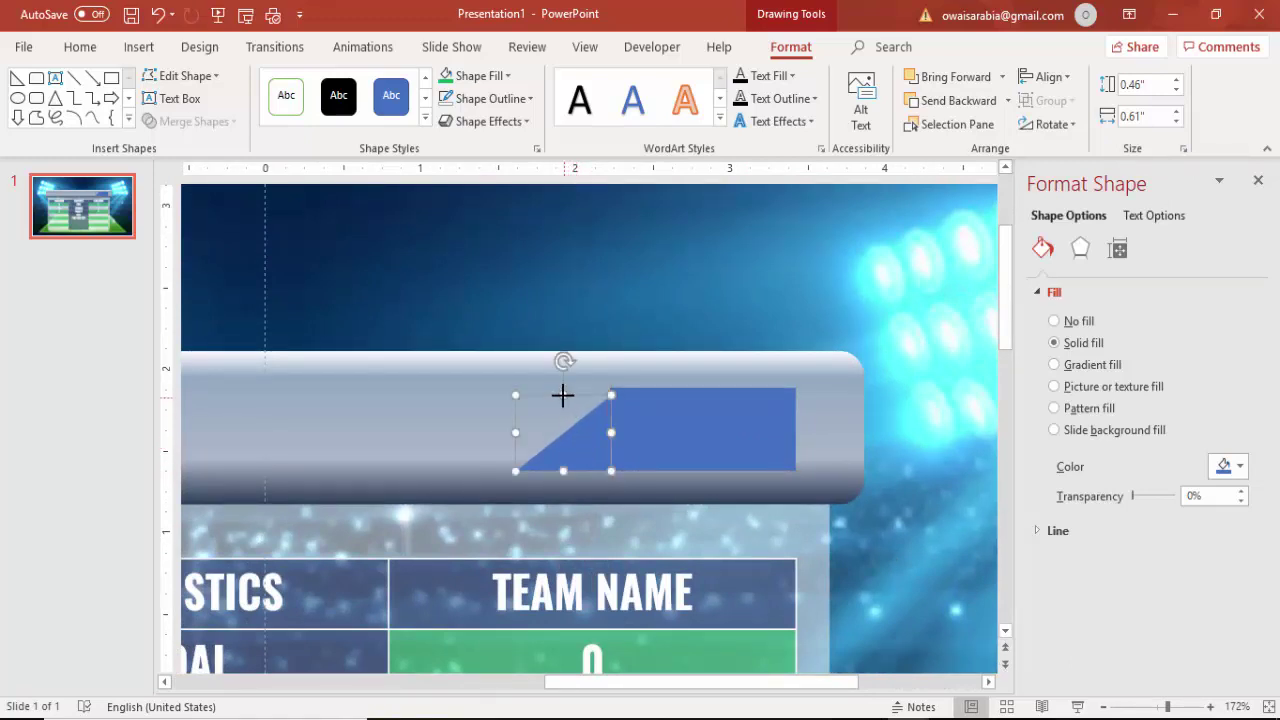
pyautogui.moveTo(560, 394); pyautogui.dragTo(562, 392)
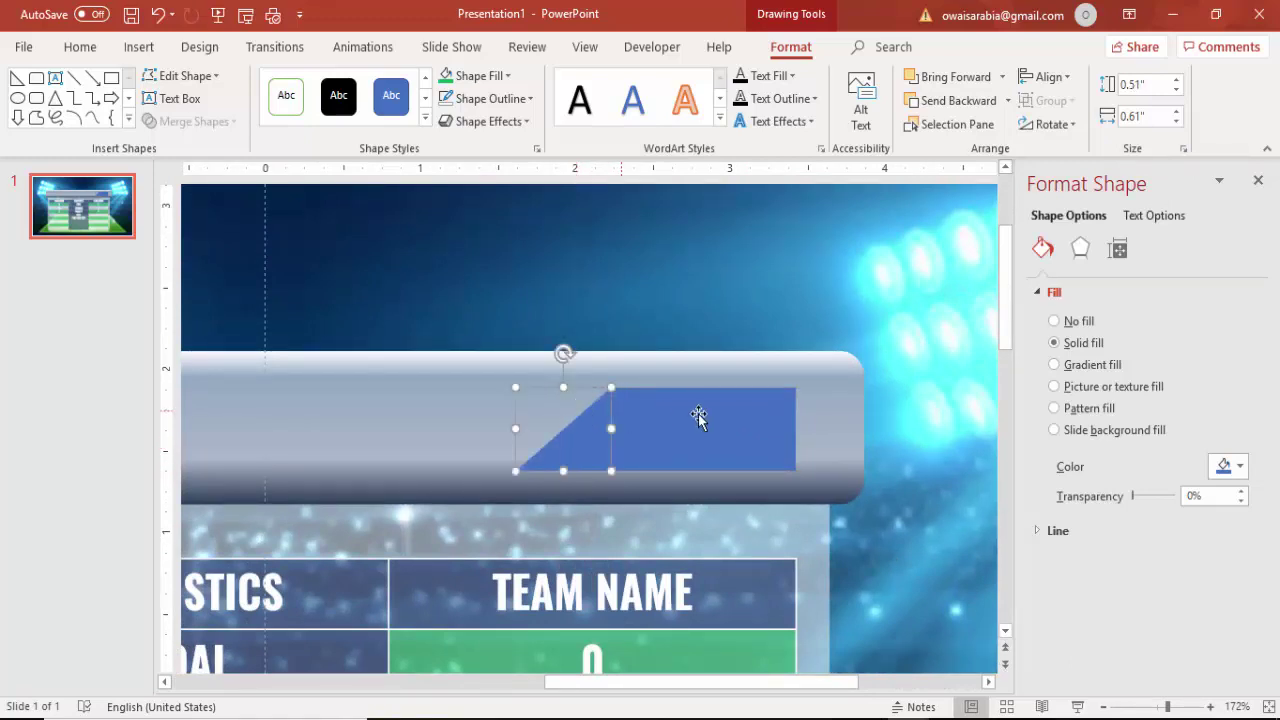
# Union the blue triangle and rectangle into one shape and give it a gradient fill.
pyautogui.click(618, 386)
pyautogui.click(591, 428)
pyautogui.keyDown('shift'); pyautogui.click(714, 449); pyautogui.keyUp('shift')
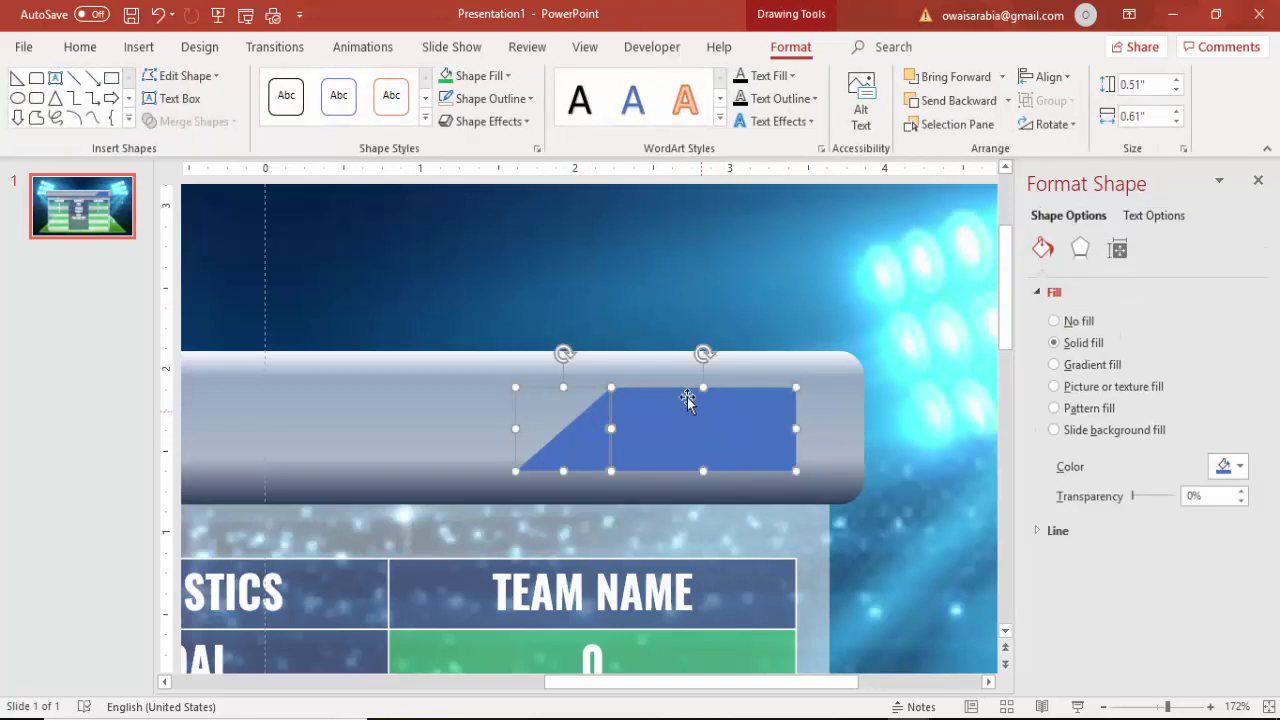
pyautogui.click(225, 122)
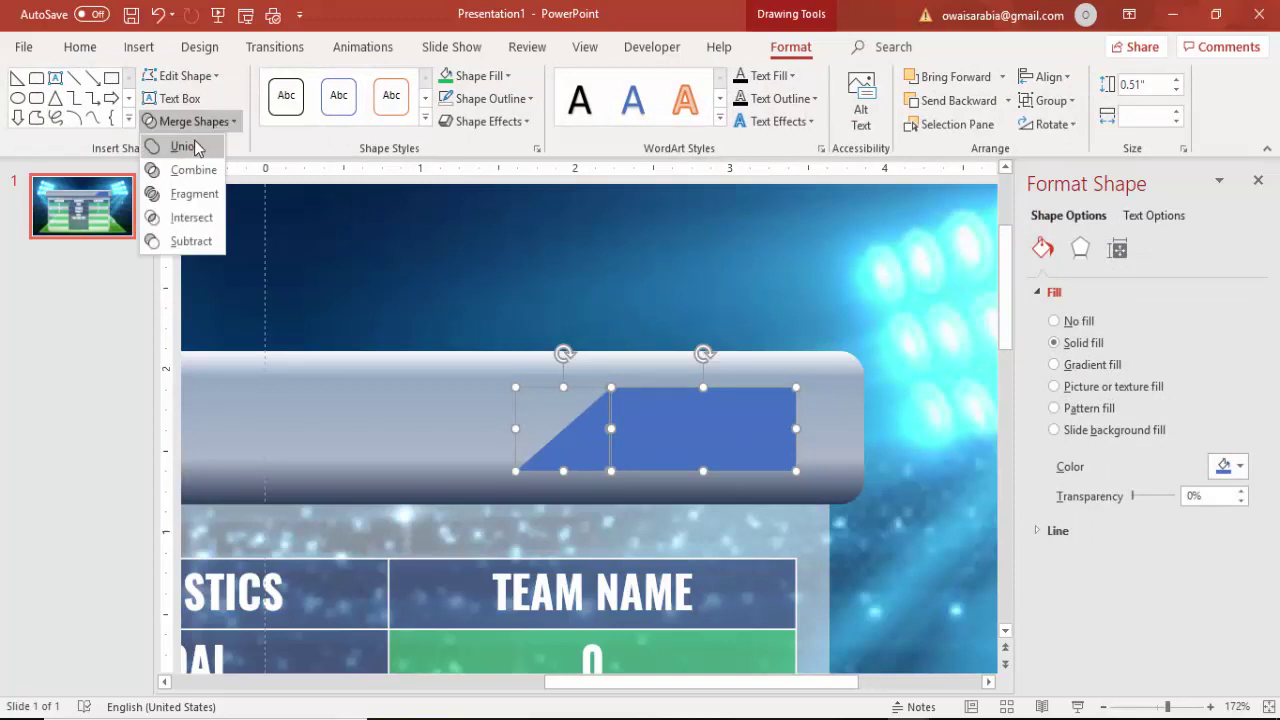
pyautogui.click(195, 141)
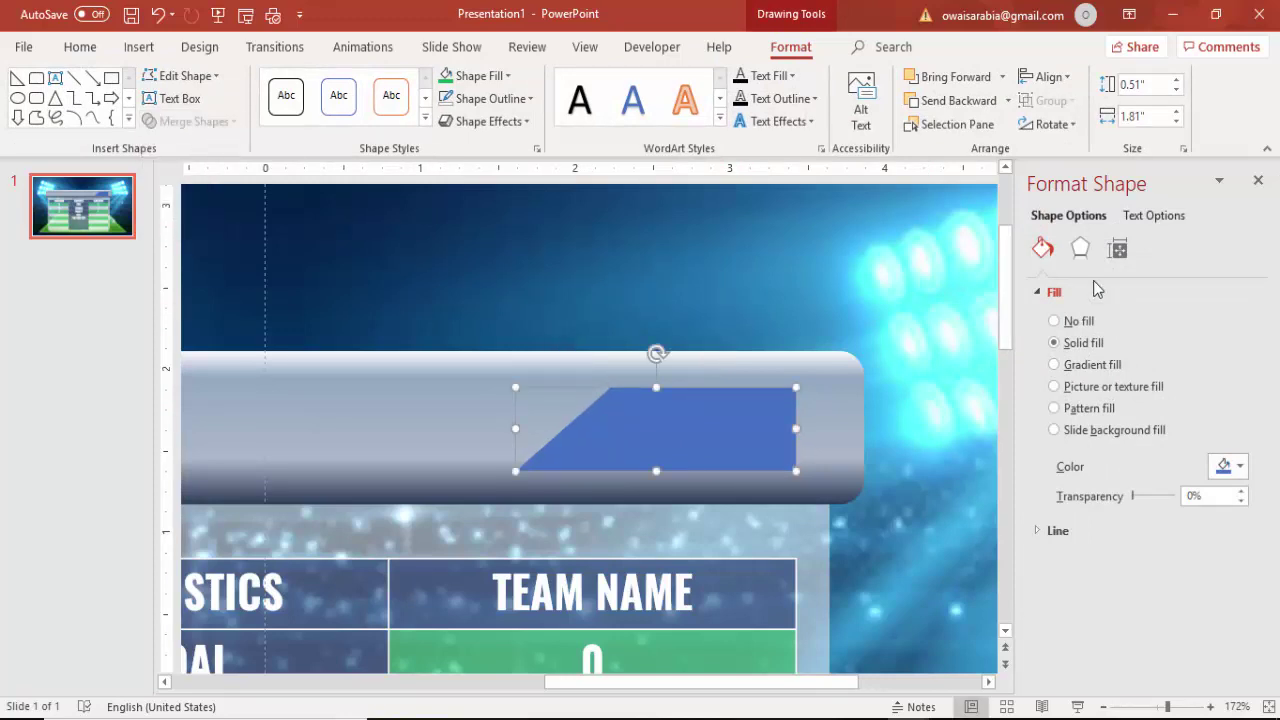
pyautogui.click(1229, 466)
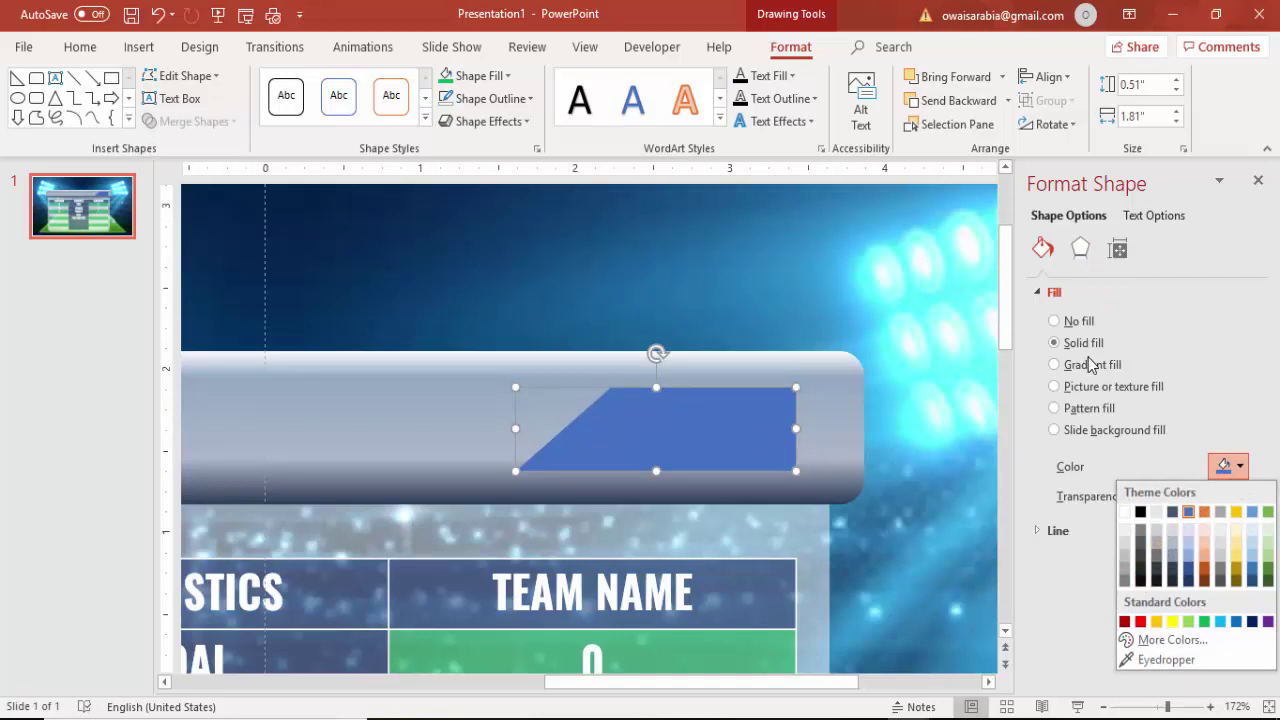
pyautogui.click(1082, 376)
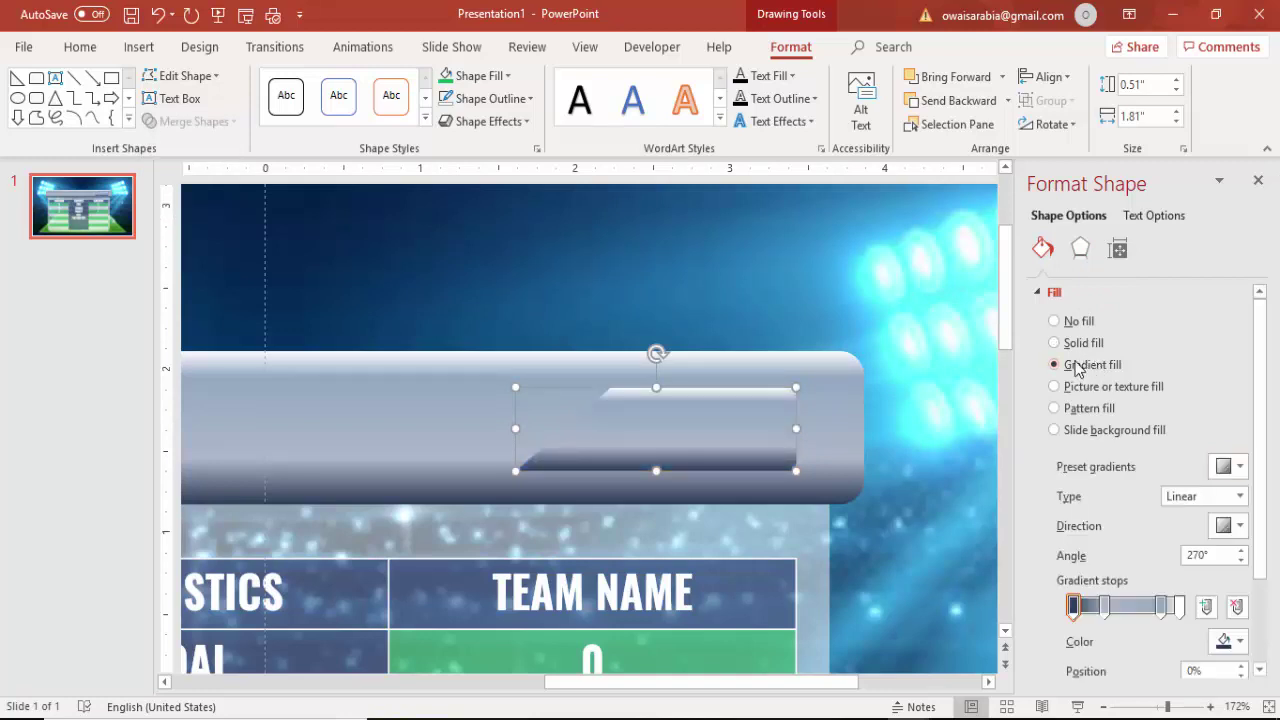
# Apply an Inner shadow preset to the slanted shape.
pyautogui.click(1082, 250)
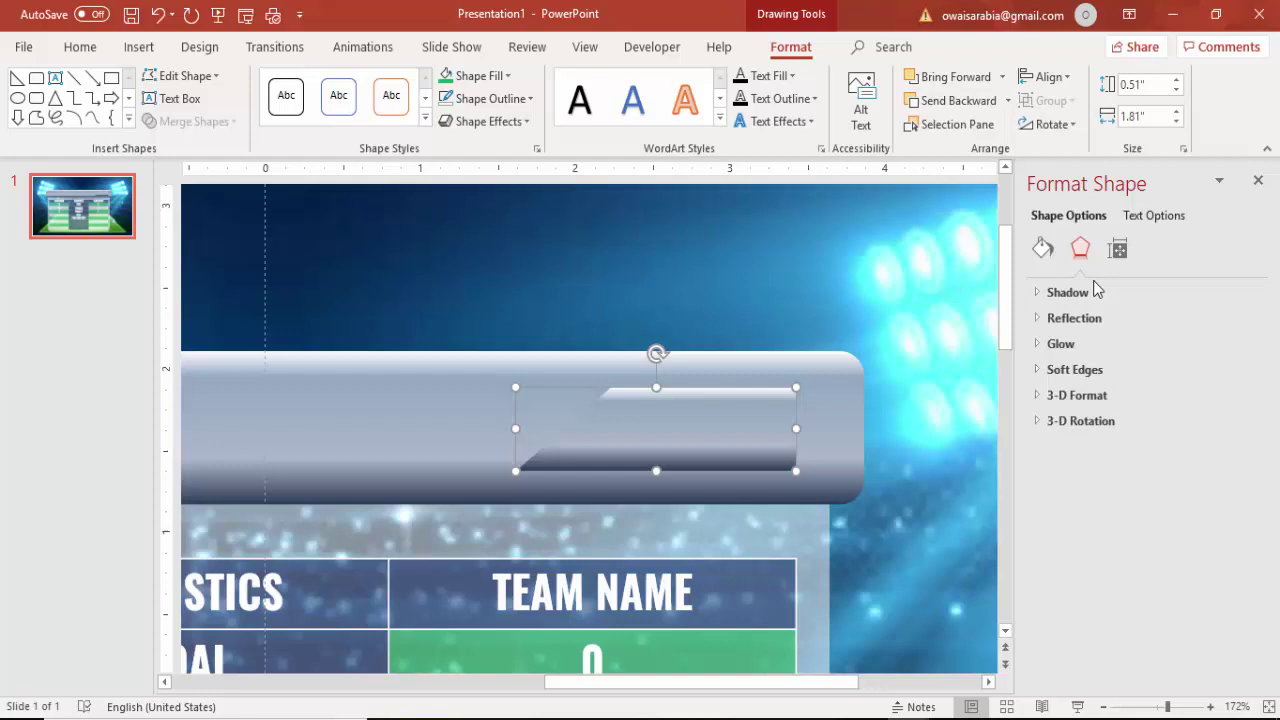
pyautogui.click(1068, 292)
pyautogui.click(1228, 318)
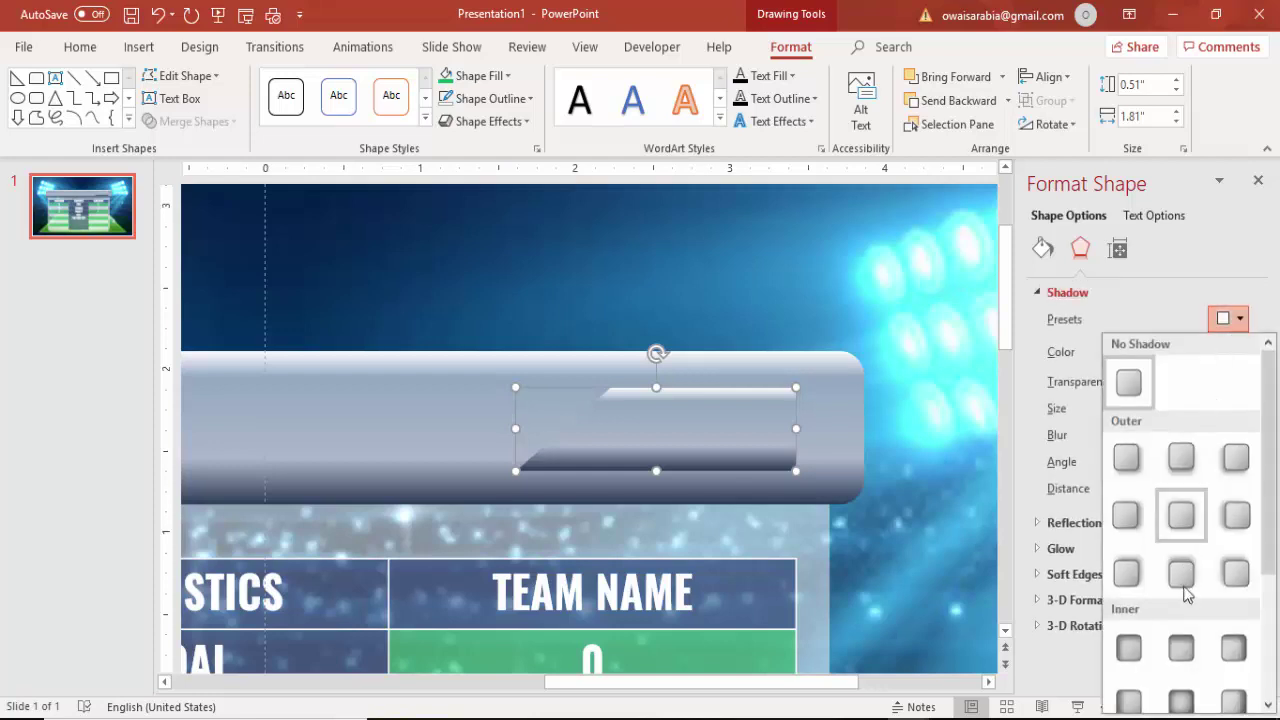
pyautogui.click(1183, 700)
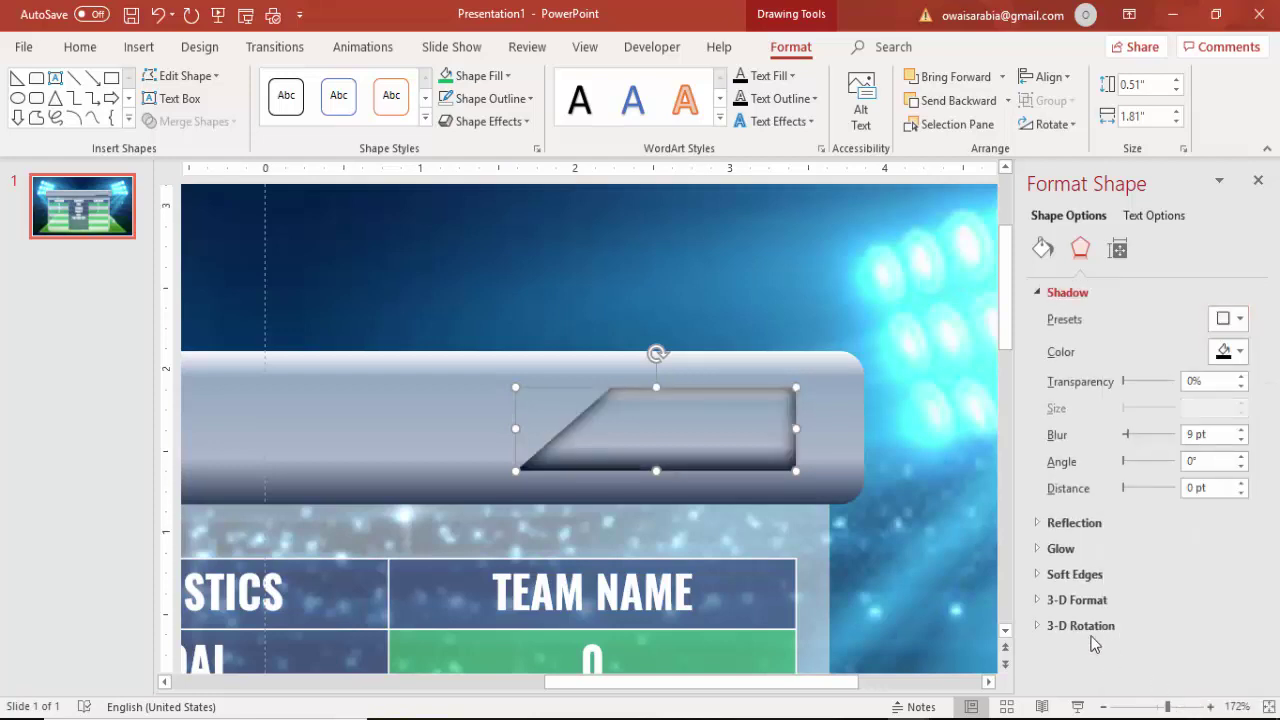
# Replace the gradient with a solid Light Blue fill.
pyautogui.click(1042, 248)
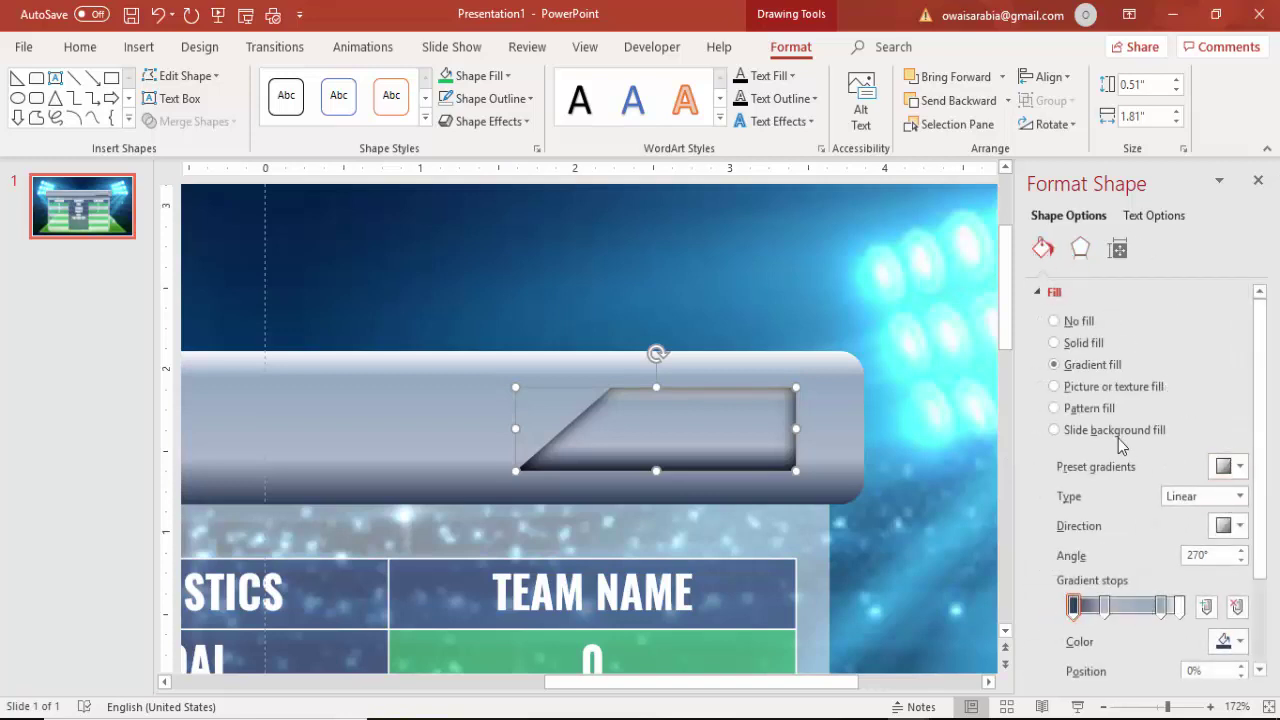
pyautogui.click(1090, 344)
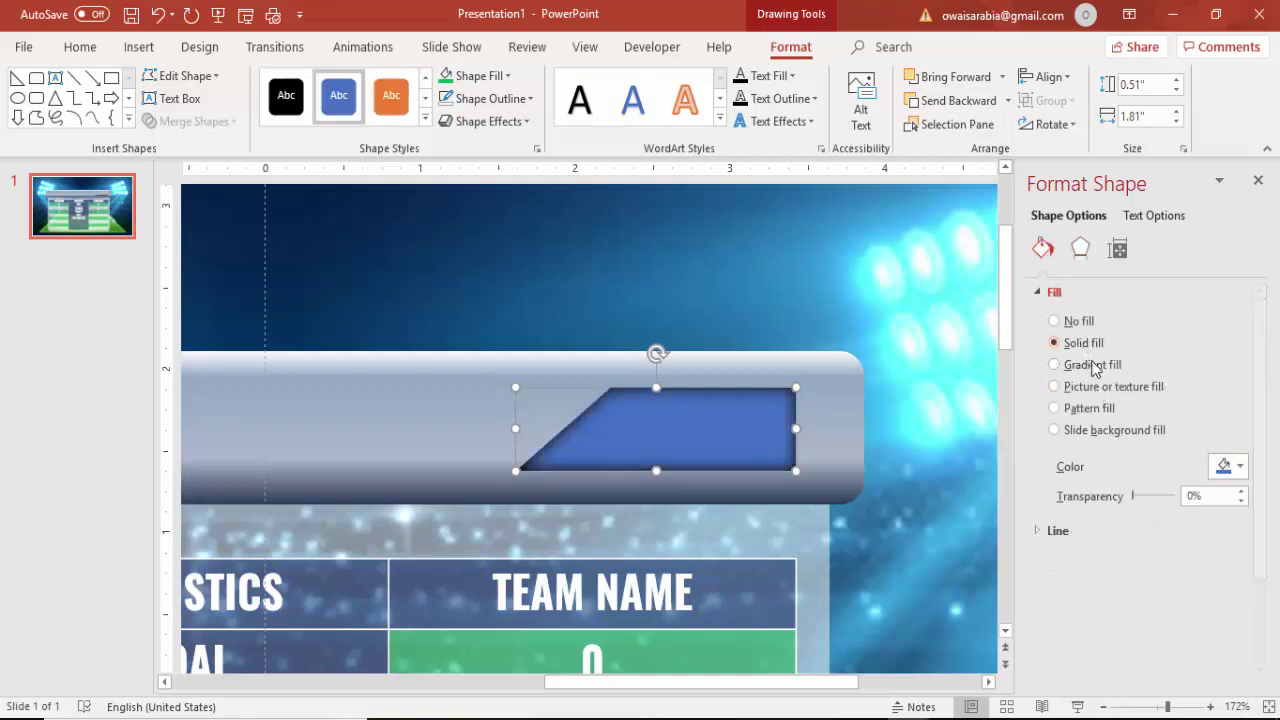
pyautogui.click(1239, 466)
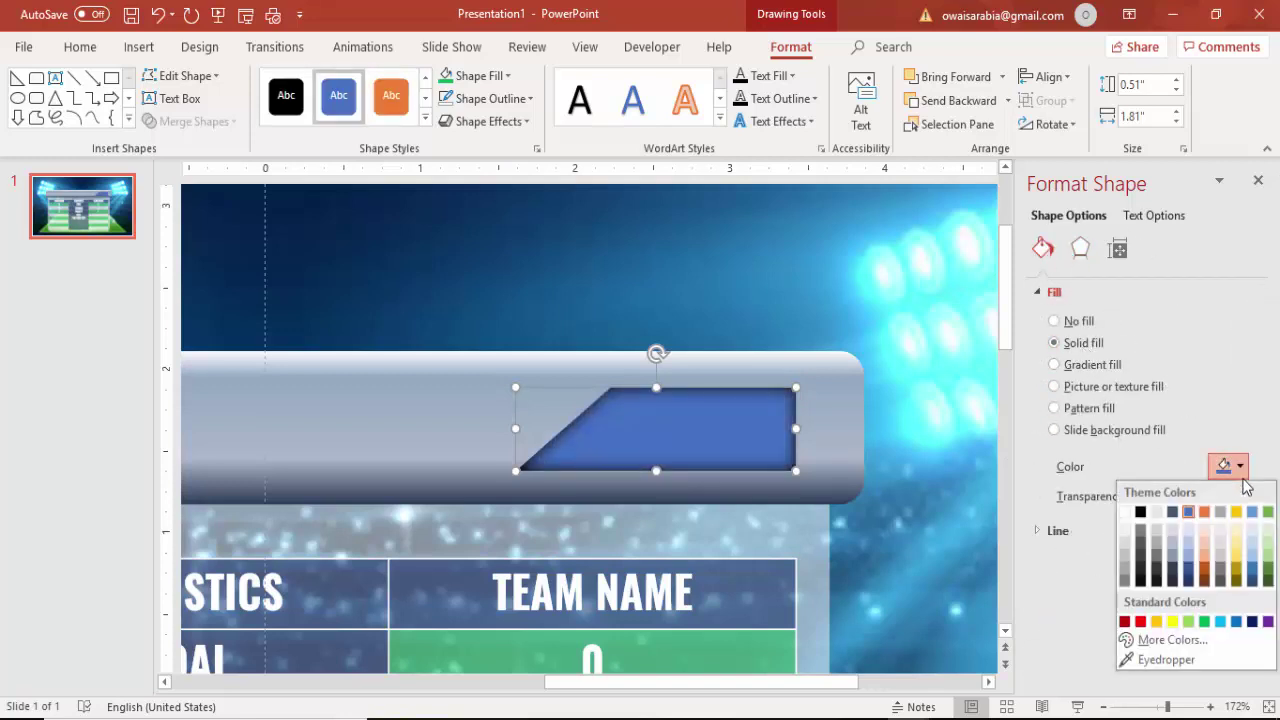
pyautogui.click(1220, 621)
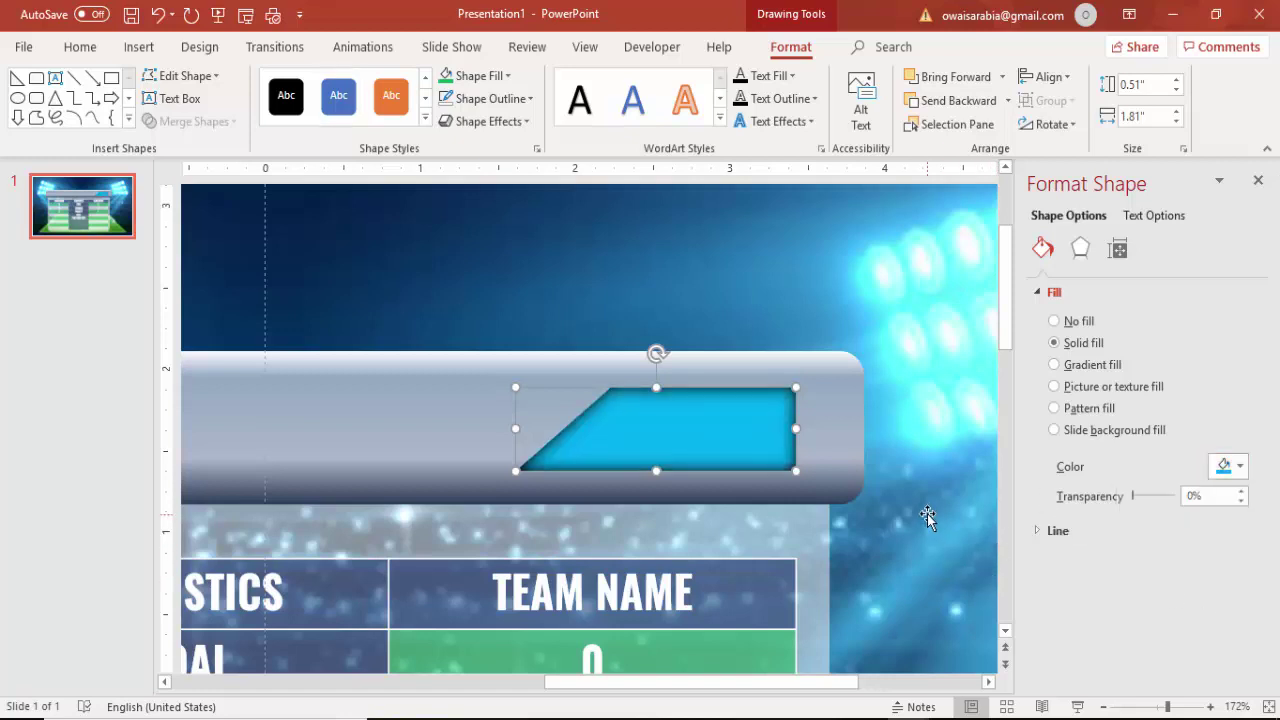
# Duplicate the light blue shape, move the copy to the bar's left end, and flip it horizontally.
pyautogui.click(1111, 707)
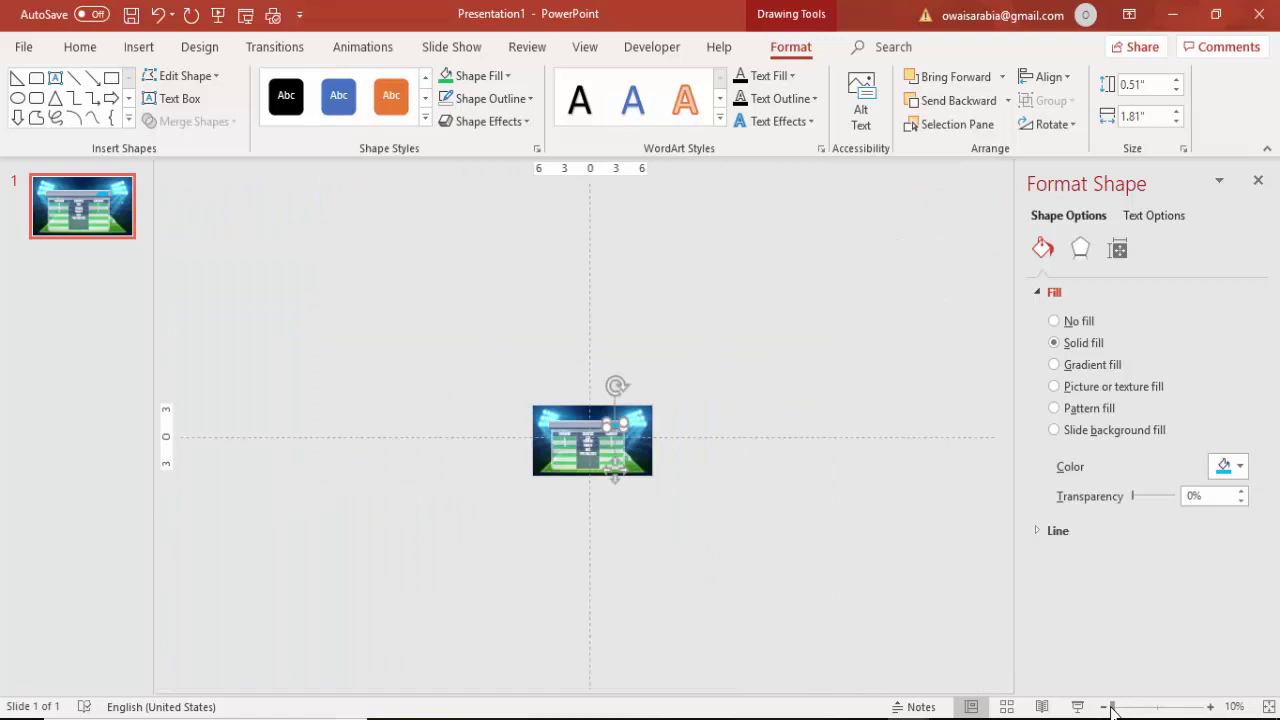
pyautogui.click(1209, 707)
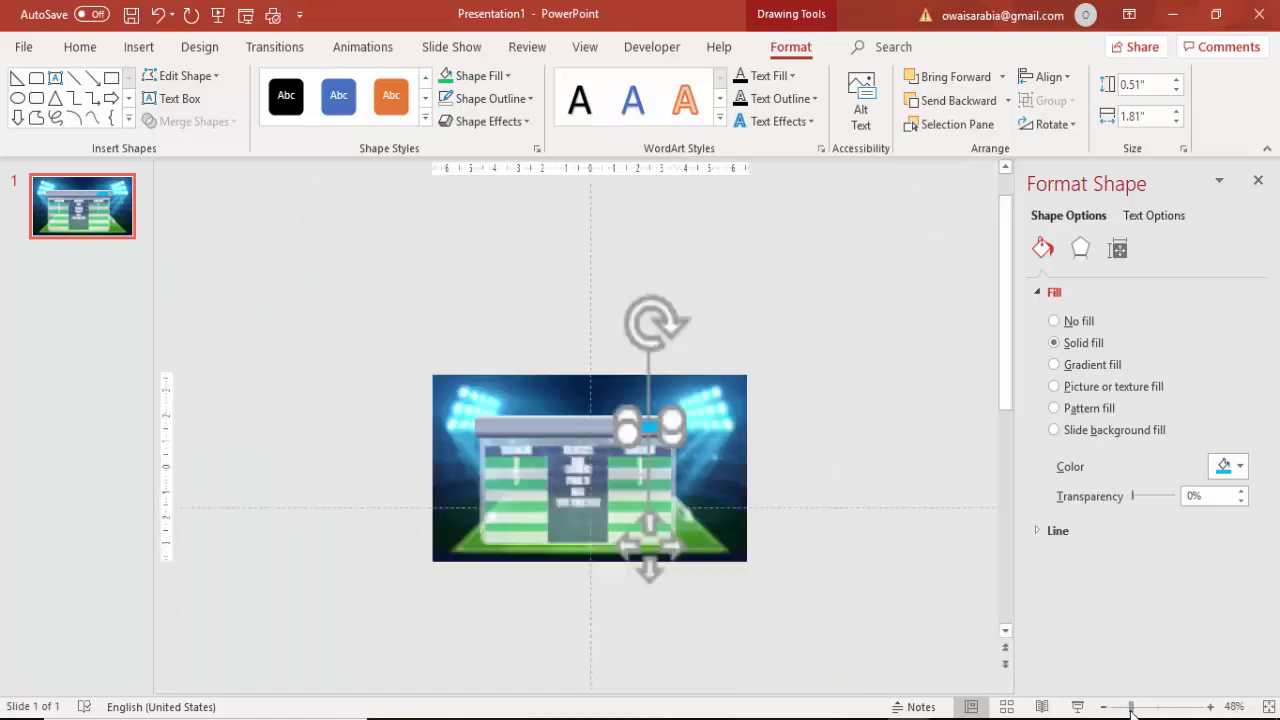
pyautogui.click(1210, 707)
pyautogui.click(1210, 707)
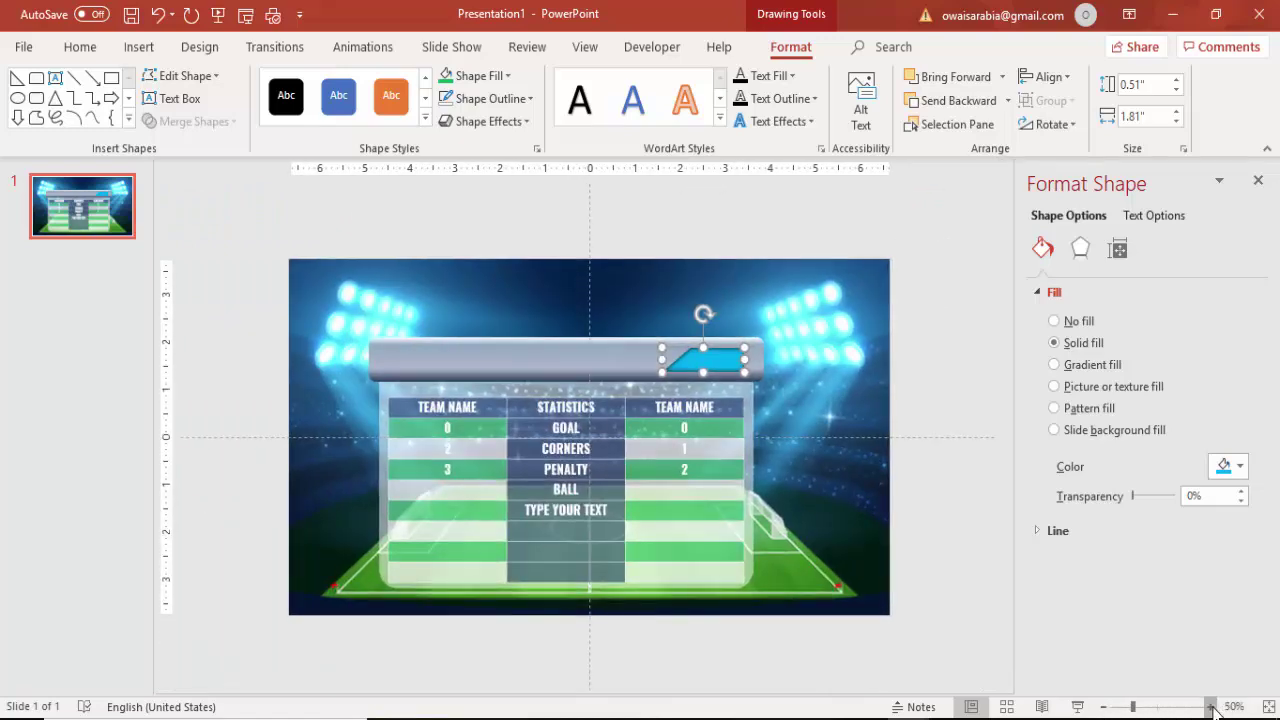
pyautogui.click(1210, 707)
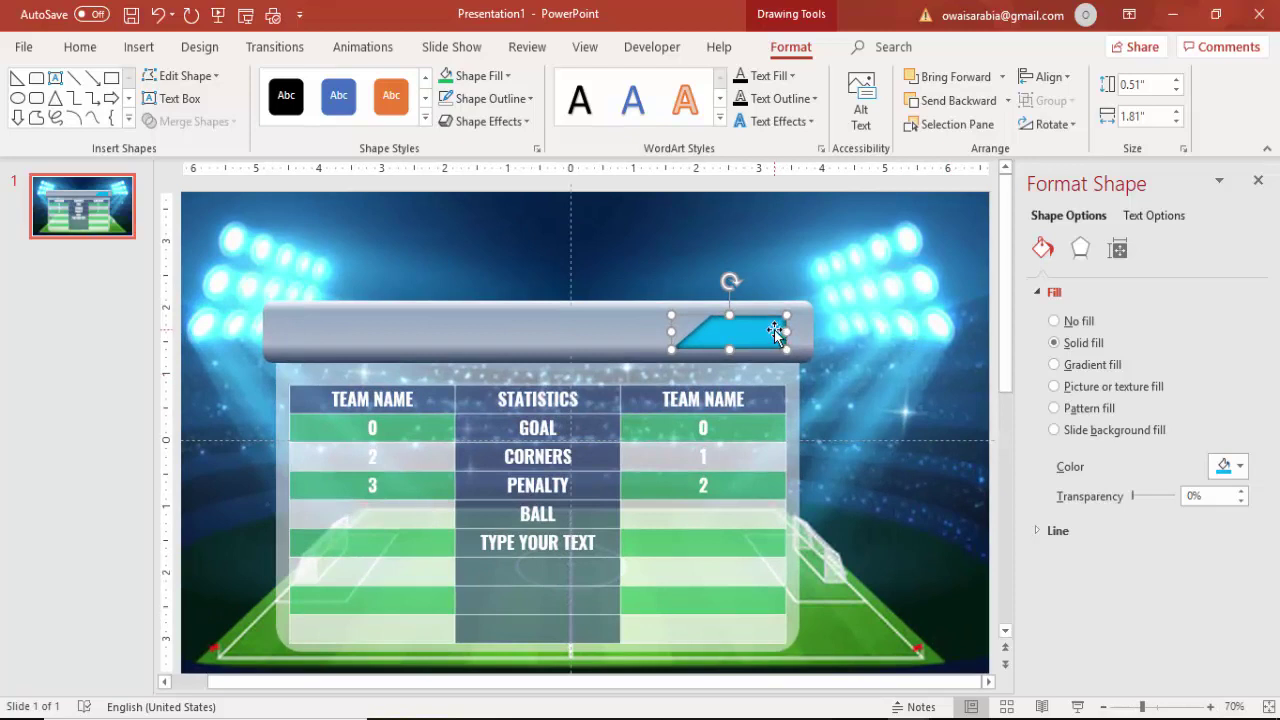
pyautogui.hotkey('ctrl', 'd')
pyautogui.moveTo(770, 345); pyautogui.dragTo(374, 331)
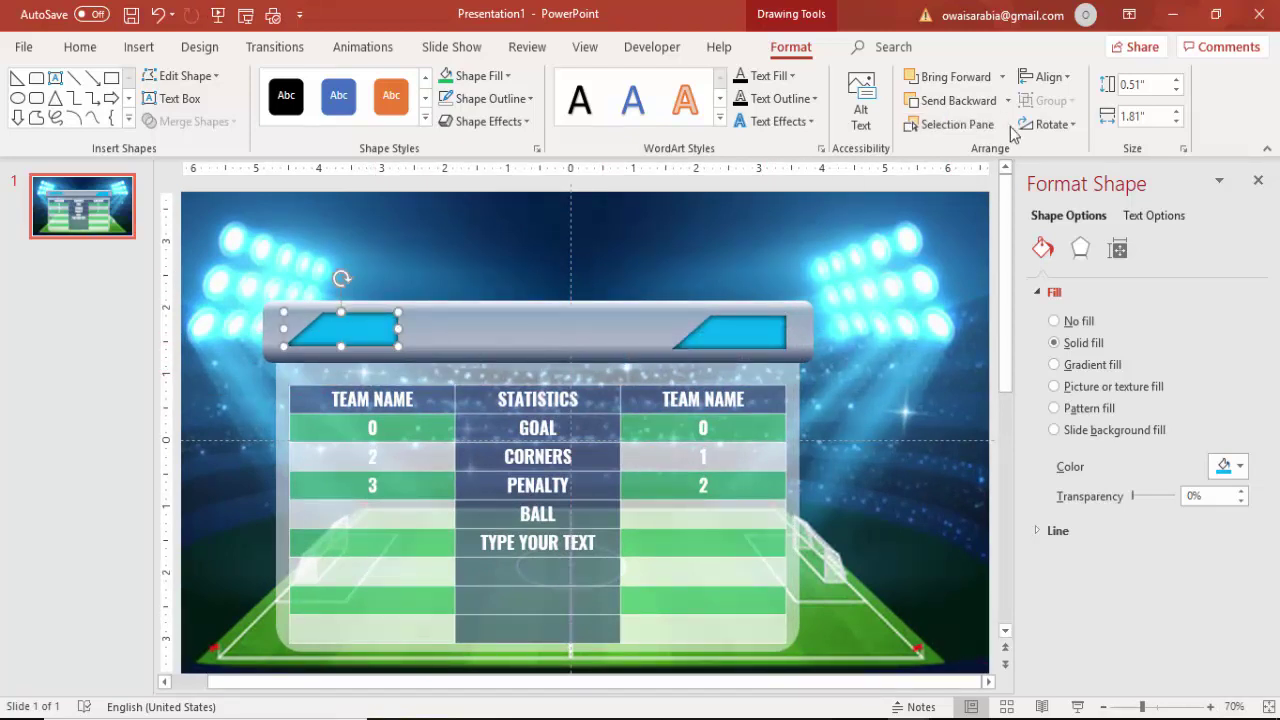
pyautogui.click(1045, 124)
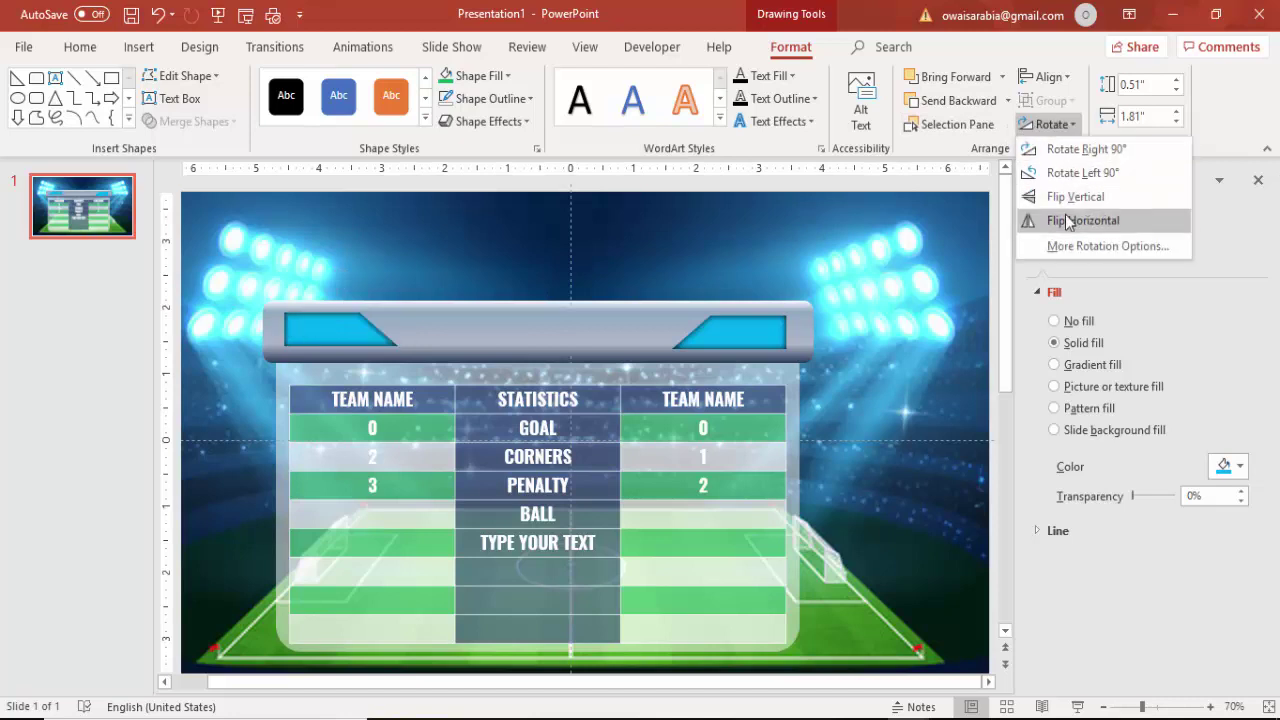
pyautogui.click(1065, 222)
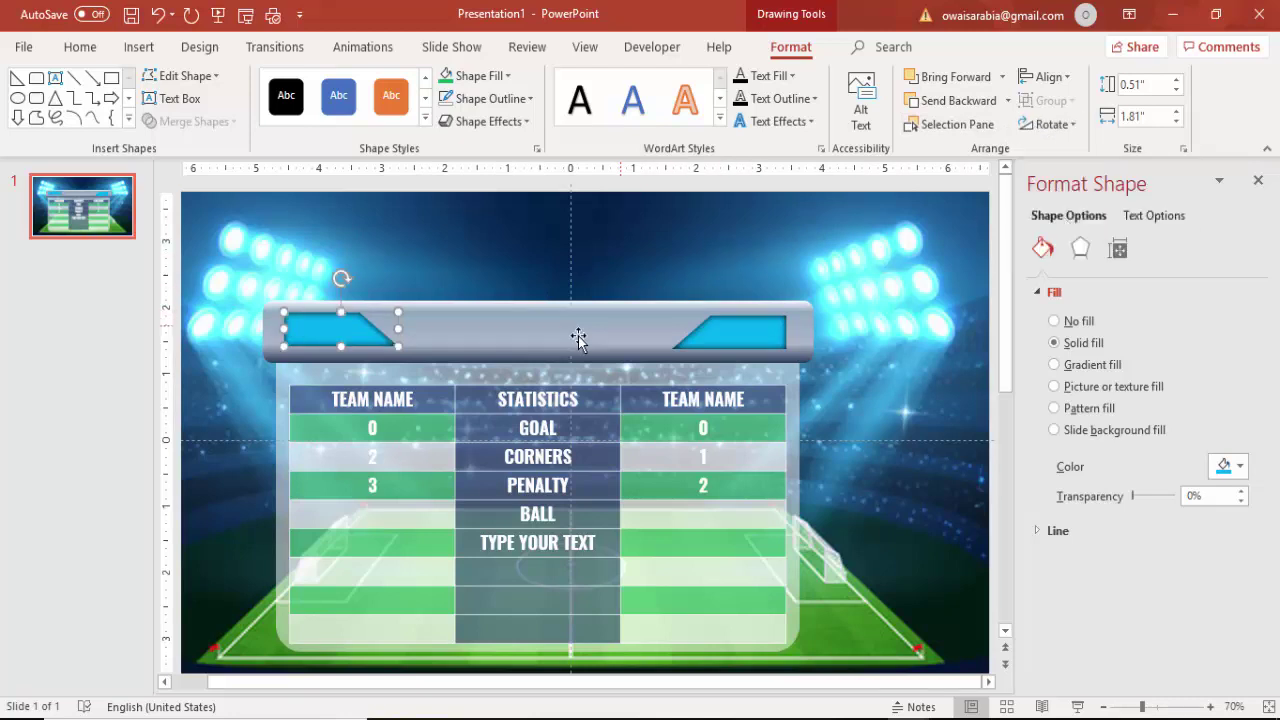
# Select the left blue shape and duplicate it again.
pyautogui.click(447, 261)
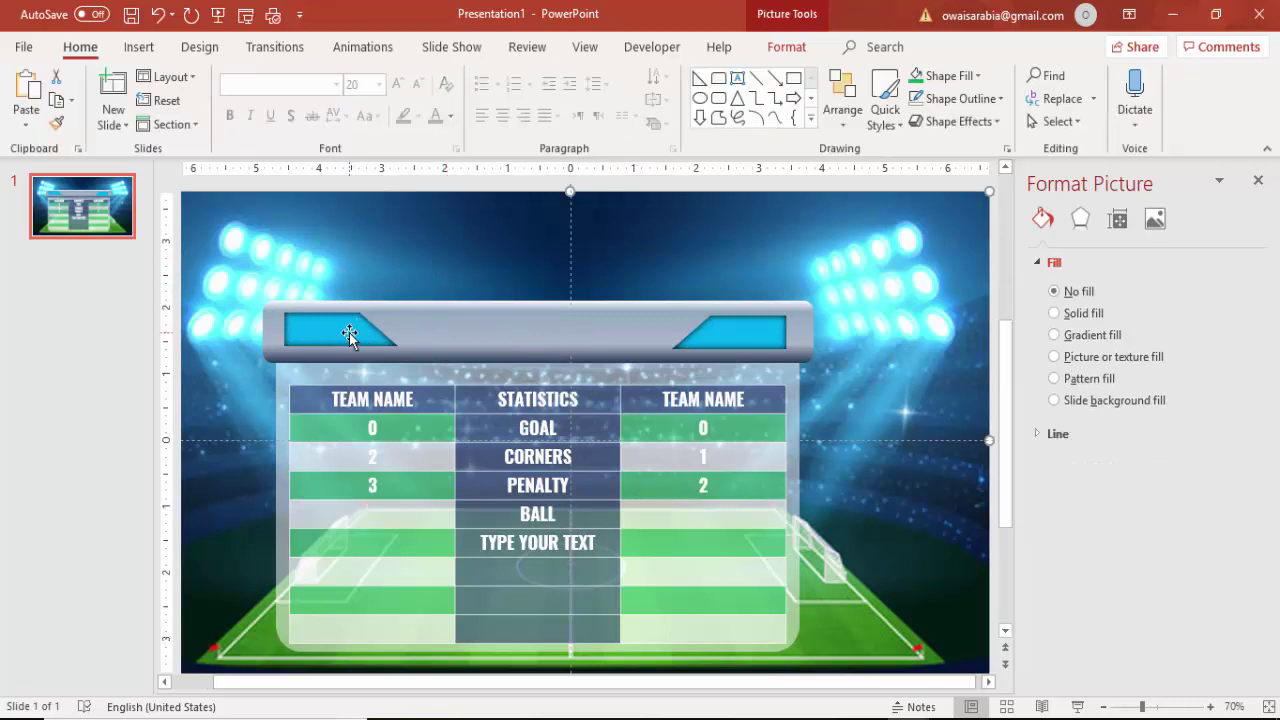
pyautogui.click(349, 335)
pyautogui.hotkey('ctrl', 'd')
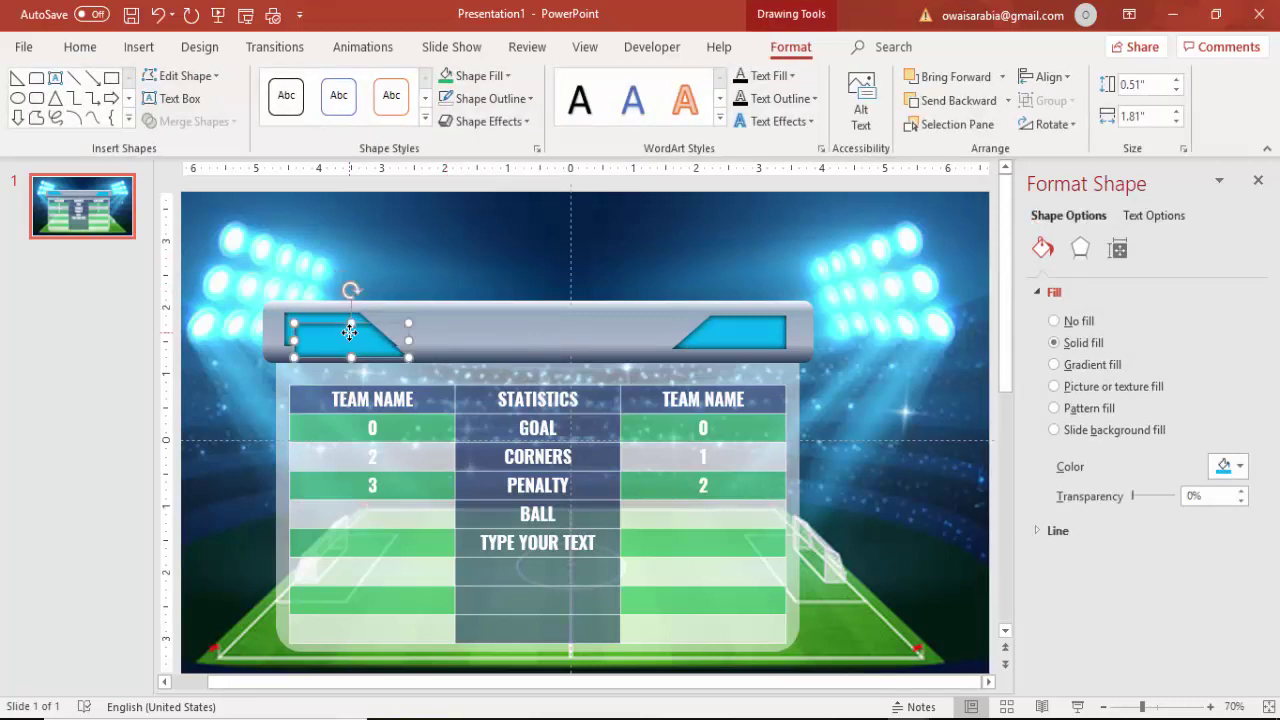
# Move the new copy above the bar, give it a grey gradient, and flip it upside down.
pyautogui.moveTo(360, 338); pyautogui.dragTo(362, 246)
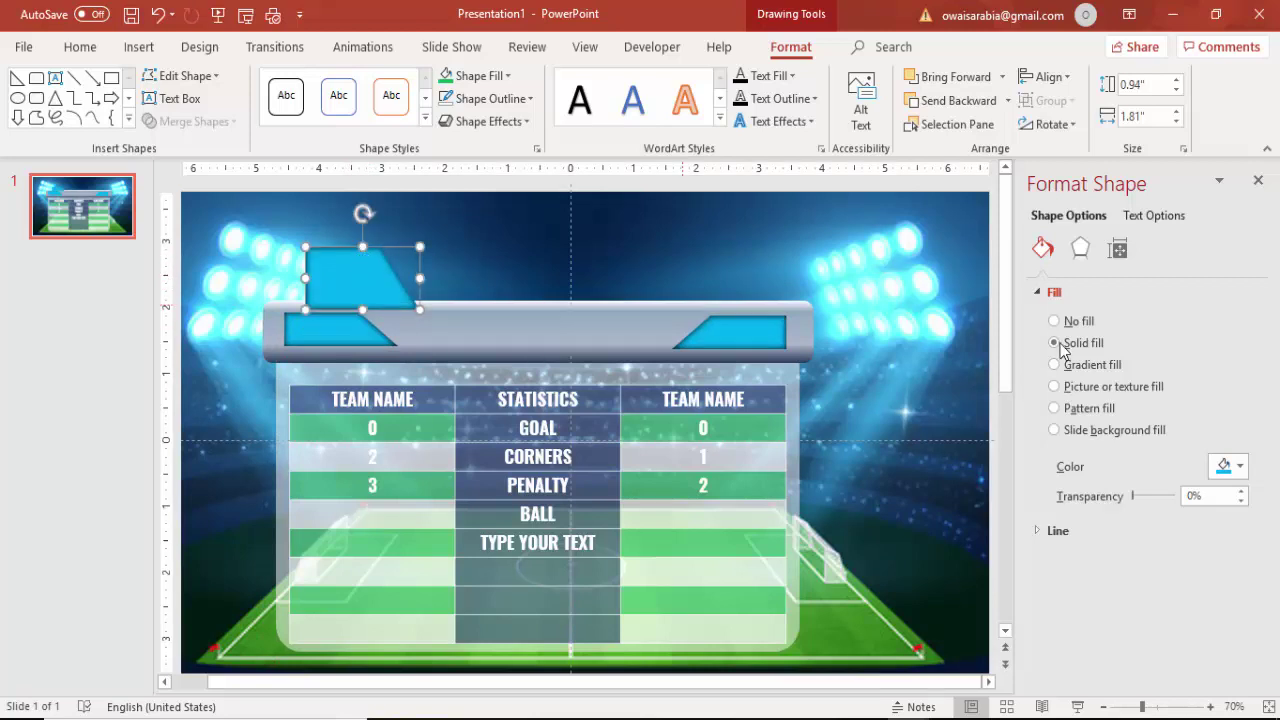
pyautogui.click(1098, 364)
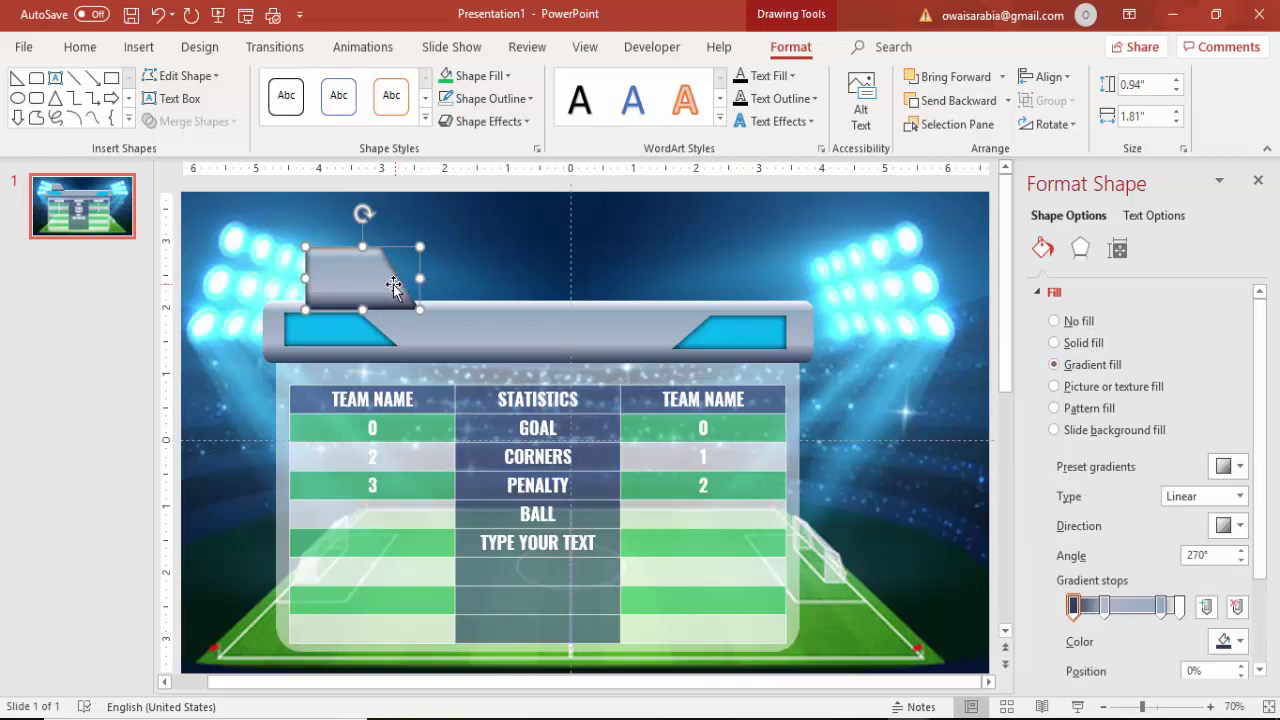
pyautogui.moveTo(373, 280); pyautogui.dragTo(347, 273)
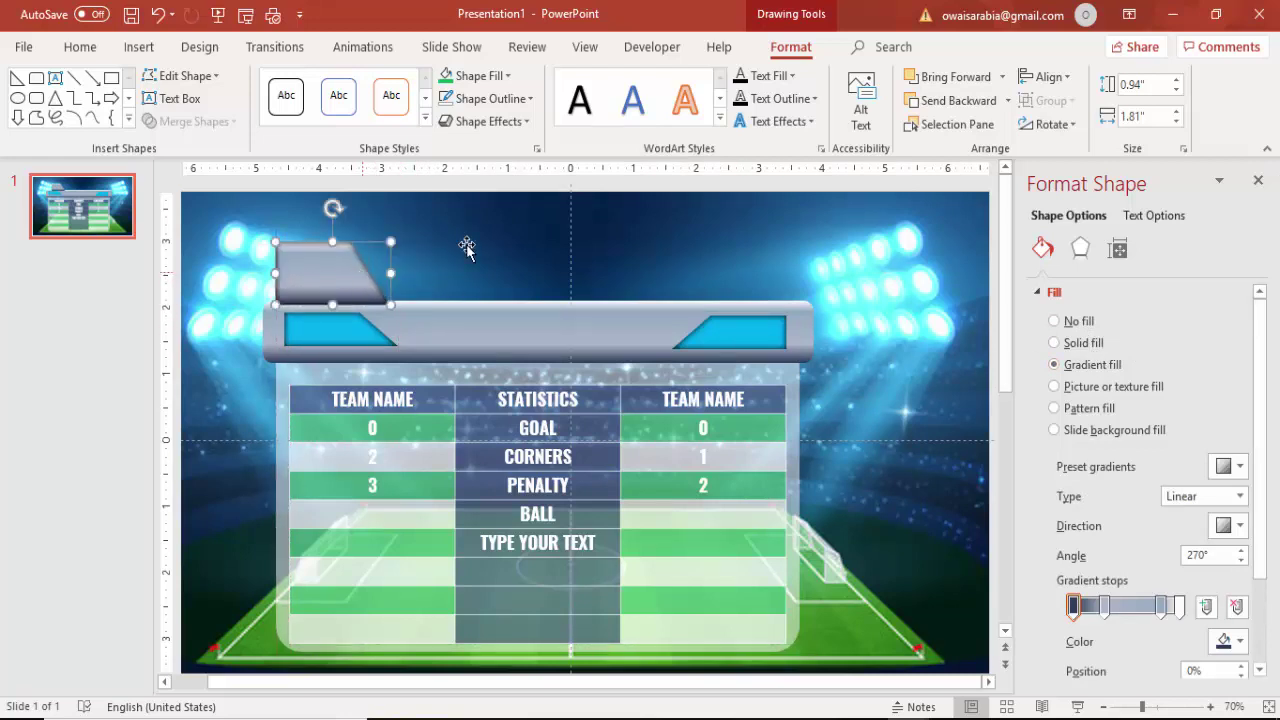
pyautogui.click(1047, 126)
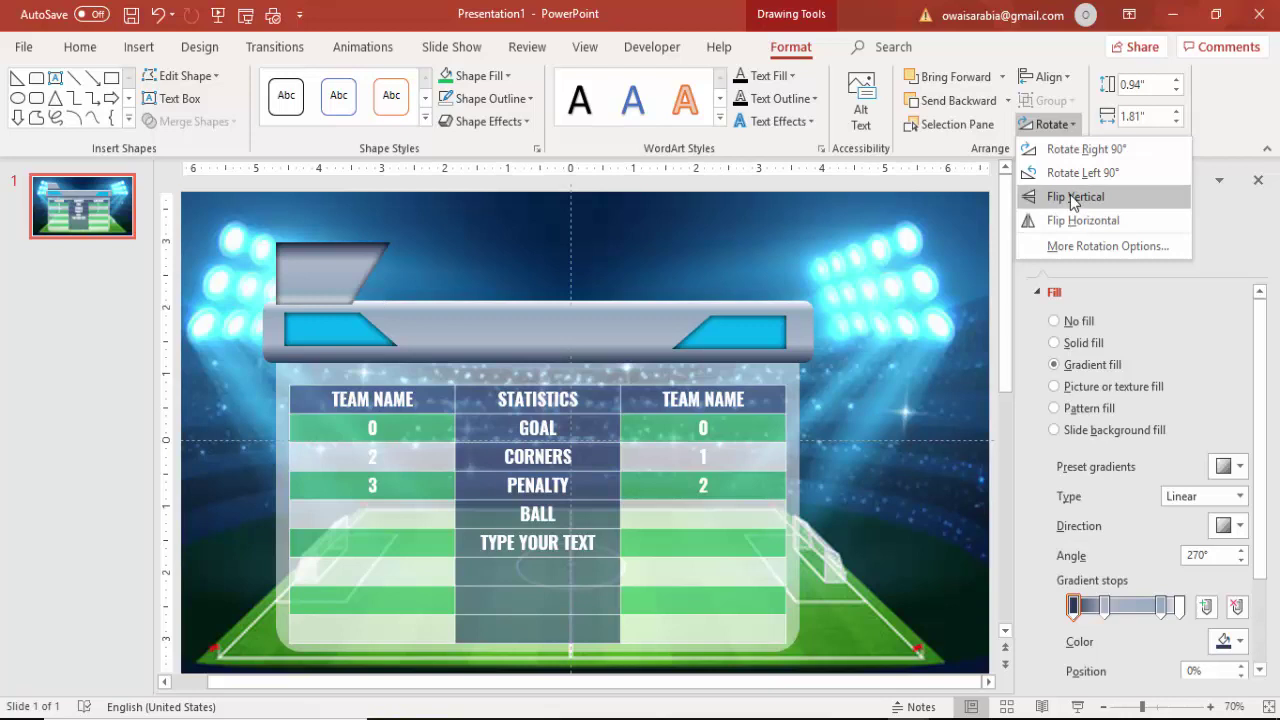
pyautogui.click(1073, 198)
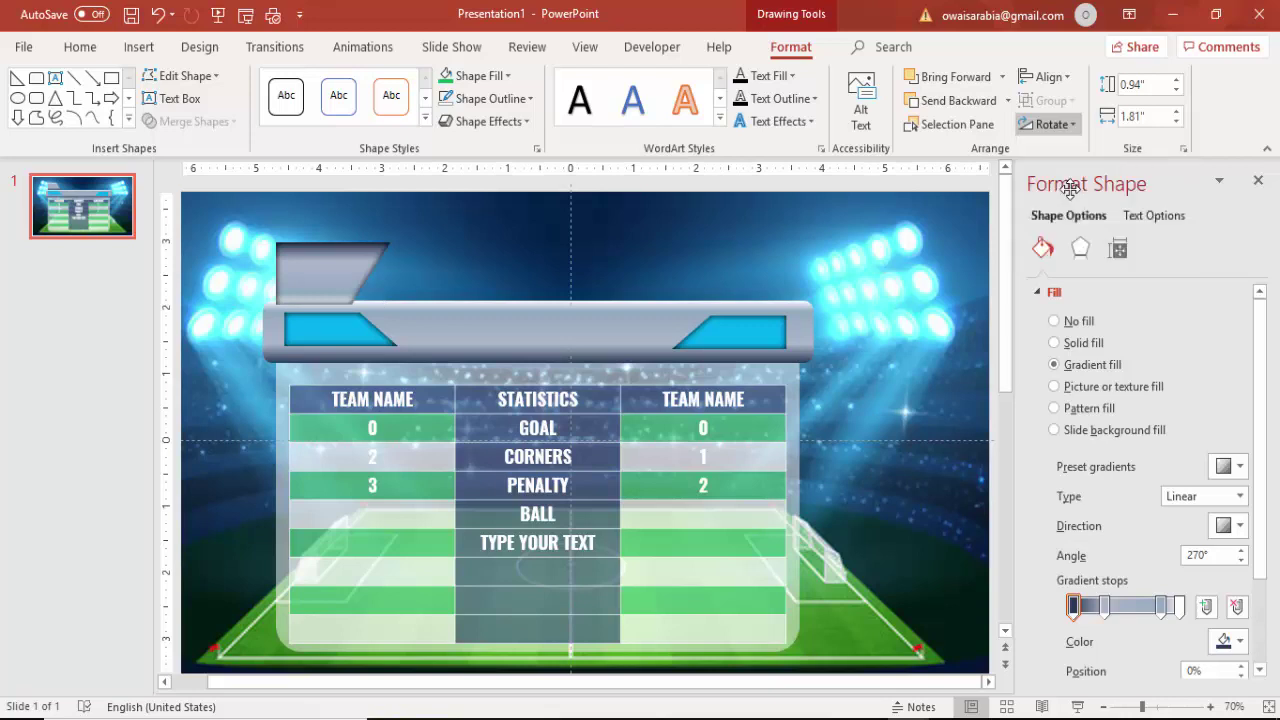
pyautogui.click(1048, 124)
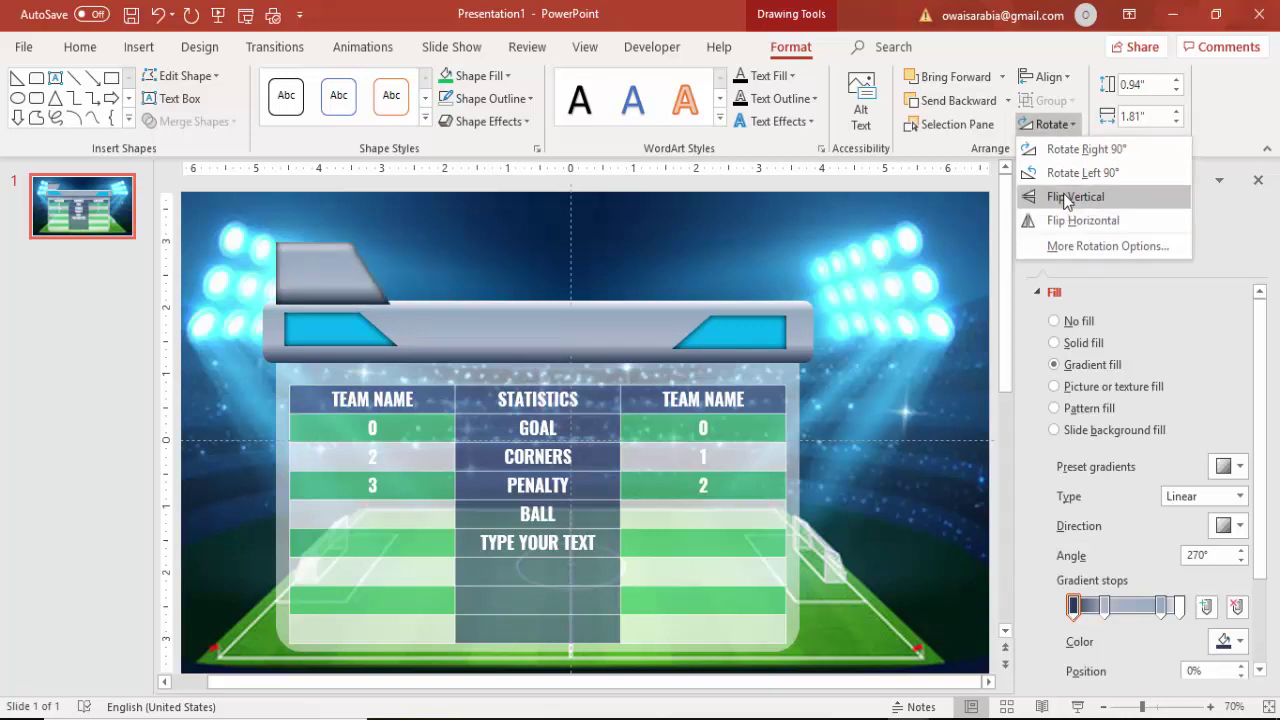
pyautogui.click(1066, 198)
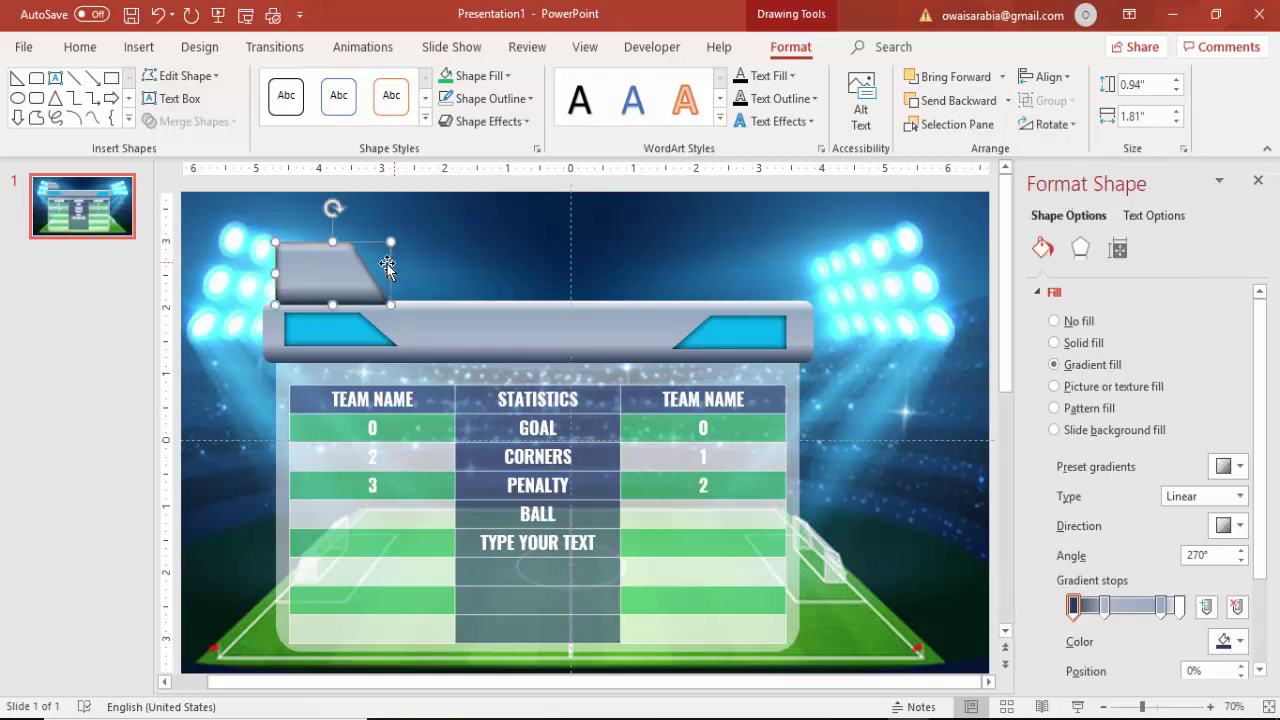
# Enlarge the trapezoid, send it behind the header bar, and copy it to the right end.
pyautogui.moveTo(355, 261); pyautogui.dragTo(349, 265)
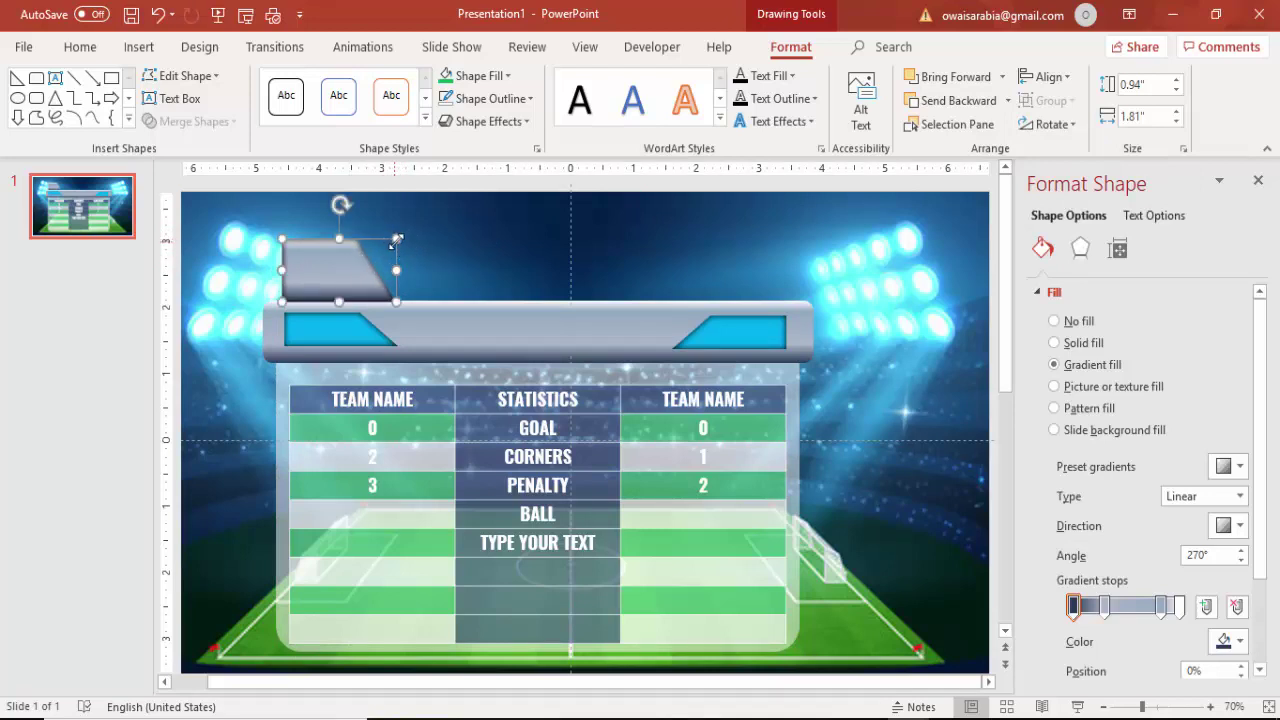
pyautogui.moveTo(409, 234); pyautogui.dragTo(410, 237)
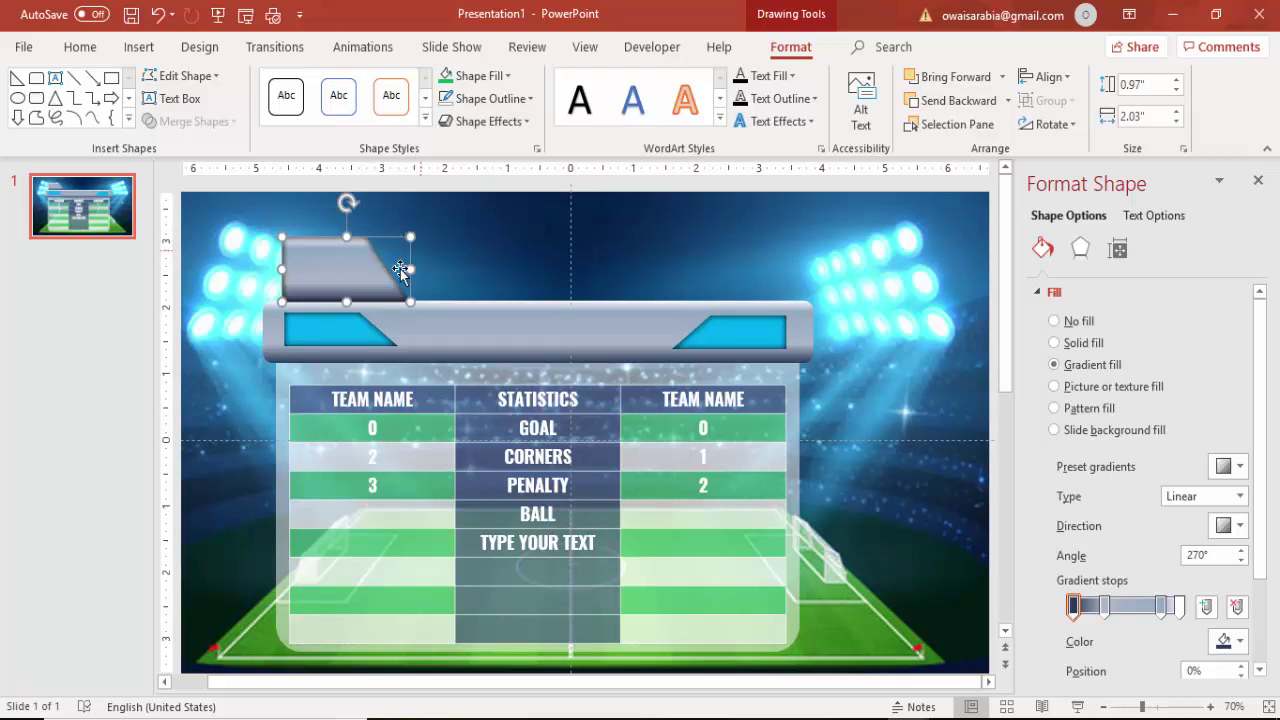
pyautogui.click(985, 104)
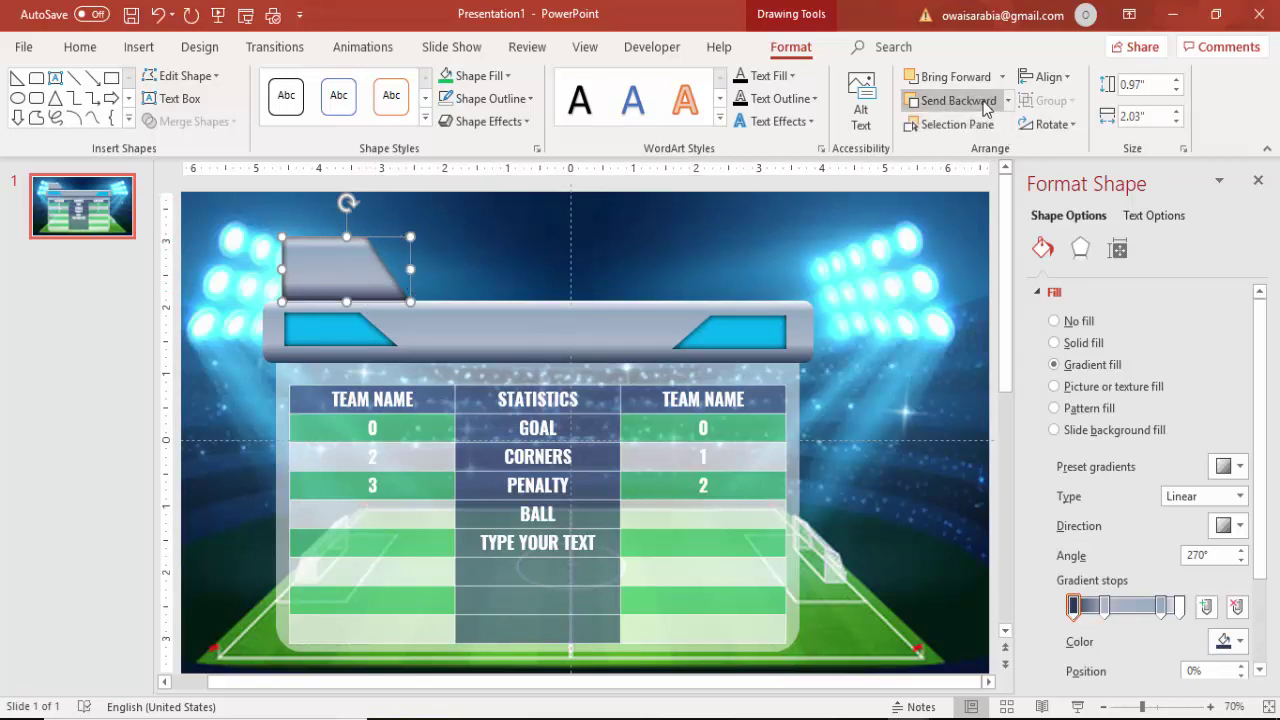
pyautogui.moveTo(390, 270); pyautogui.dragTo(766, 292)
# Flip the right trapezoid horizontally to mirror the left stand.
pyautogui.scroll(-1, 871, 271)
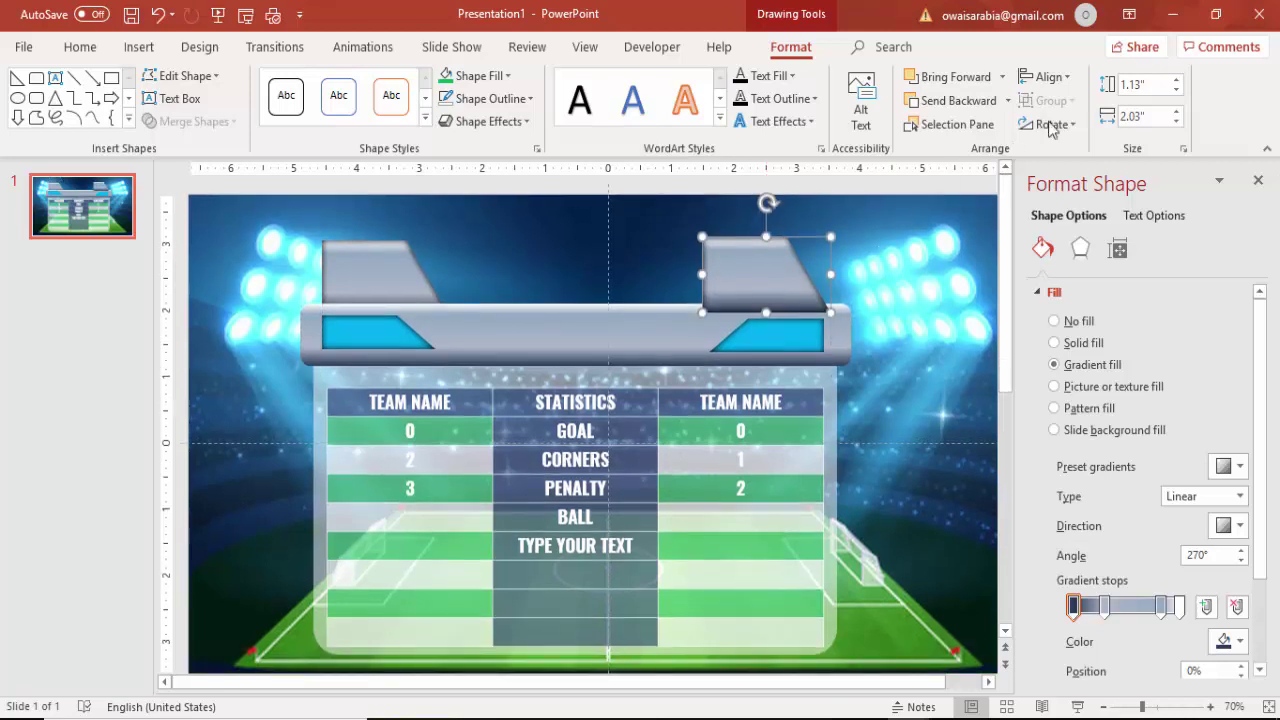
pyautogui.click(1052, 124)
pyautogui.click(1066, 217)
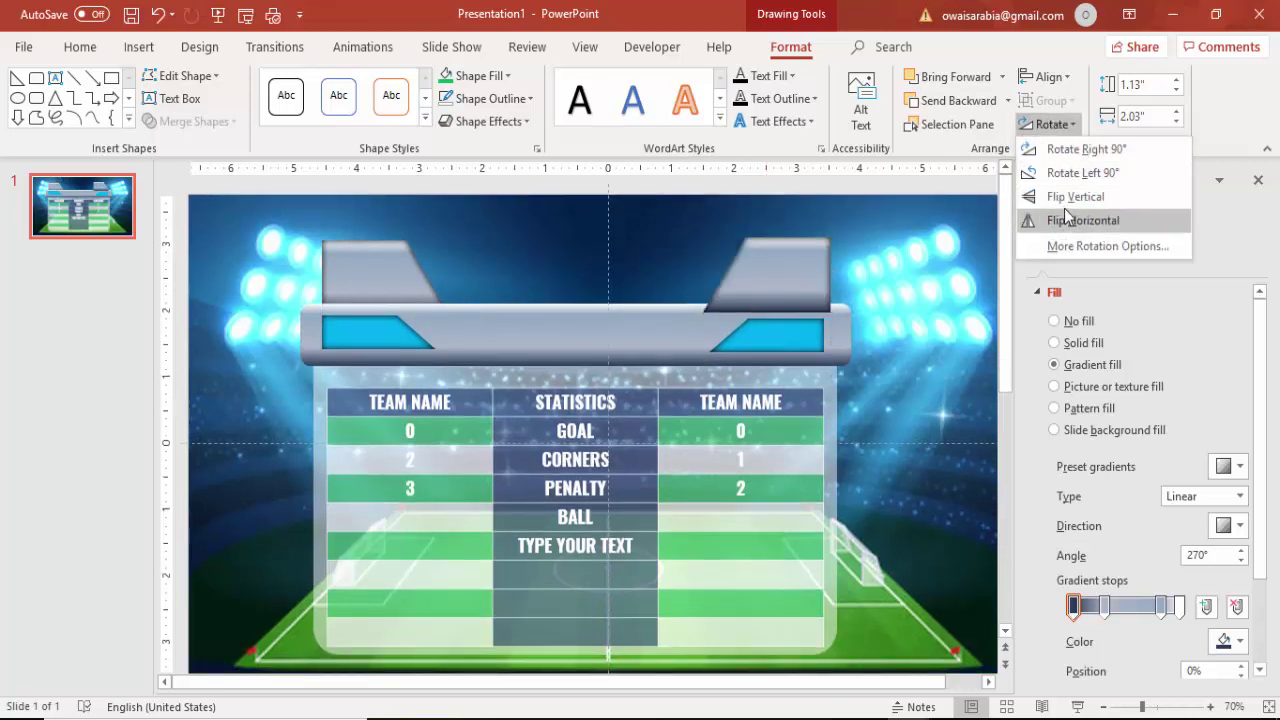
pyautogui.click(1043, 127)
pyautogui.click(1081, 224)
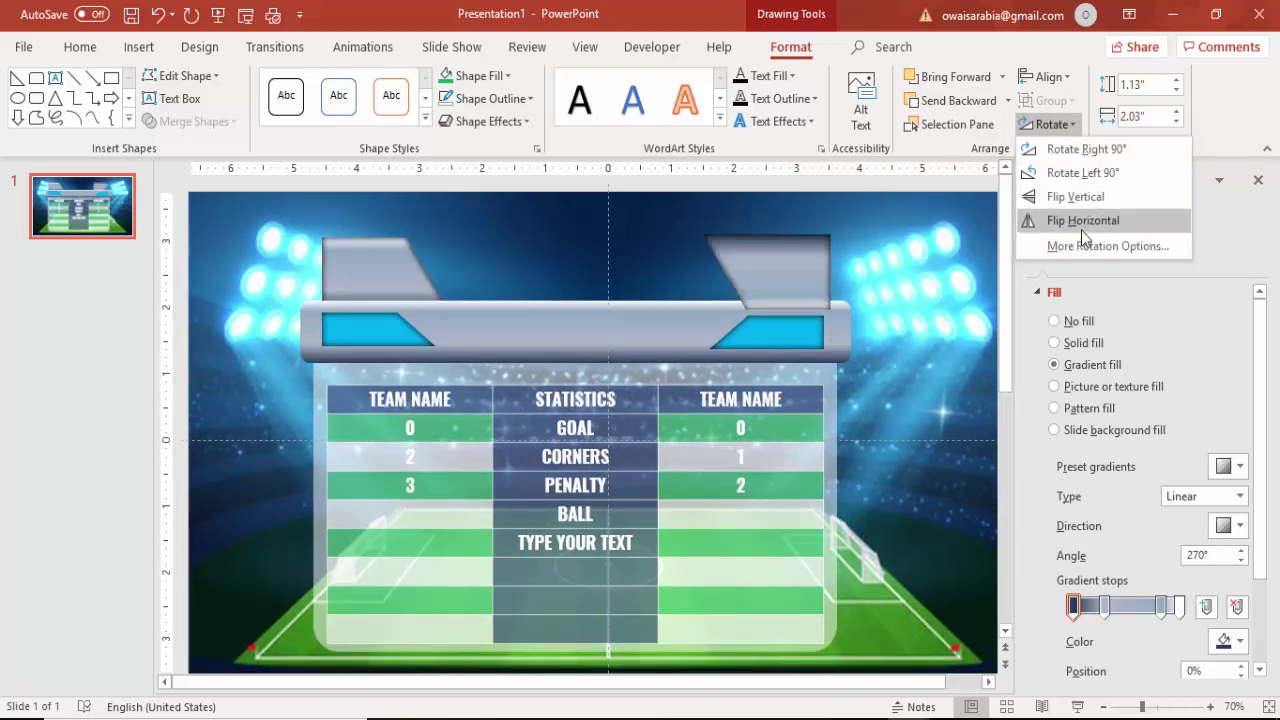
pyautogui.click(1078, 222)
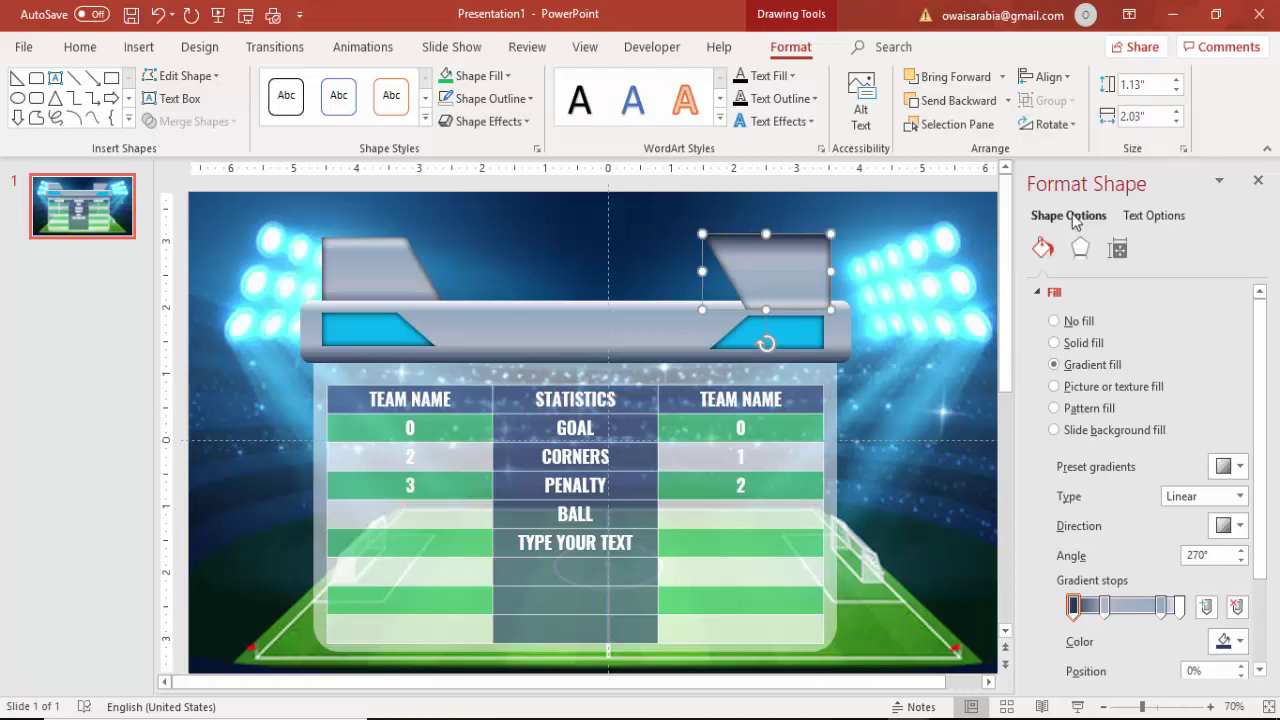
# Send the right trapezoid behind the header bar, flip it vertically, then select the left stand.
pyautogui.click(986, 108)
pyautogui.click(985, 108)
pyautogui.click(984, 109)
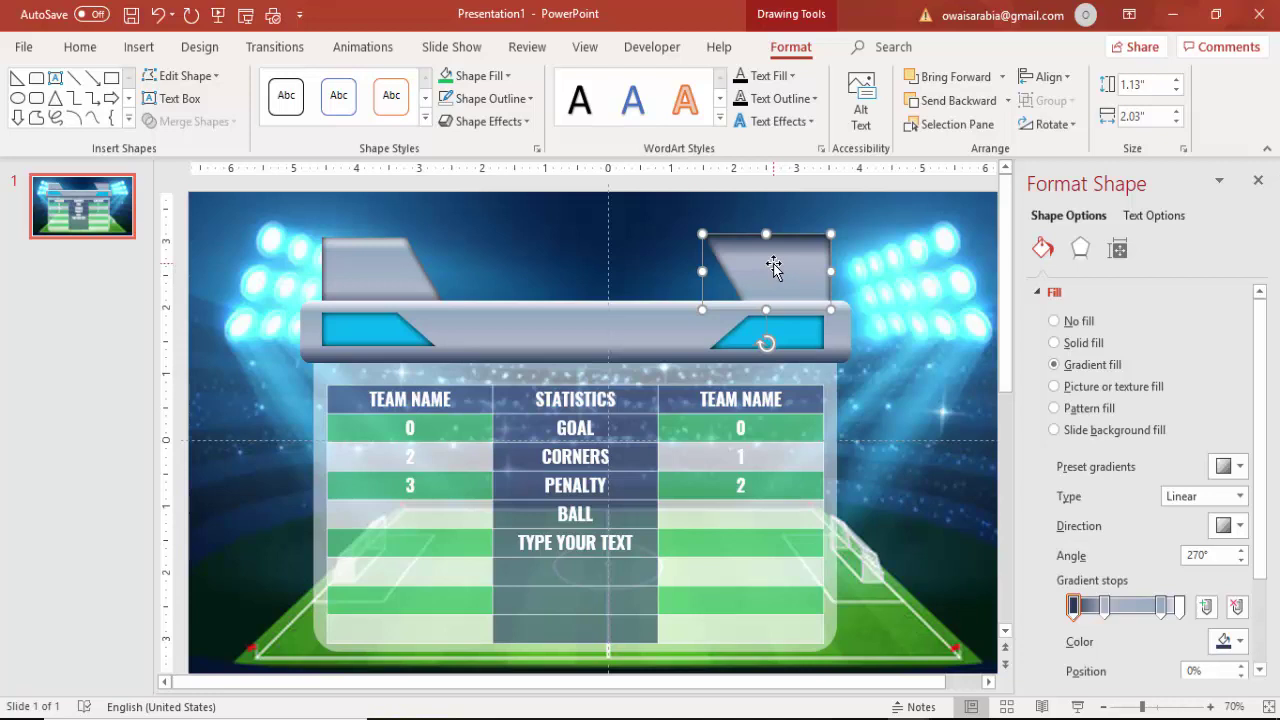
pyautogui.click(1036, 125)
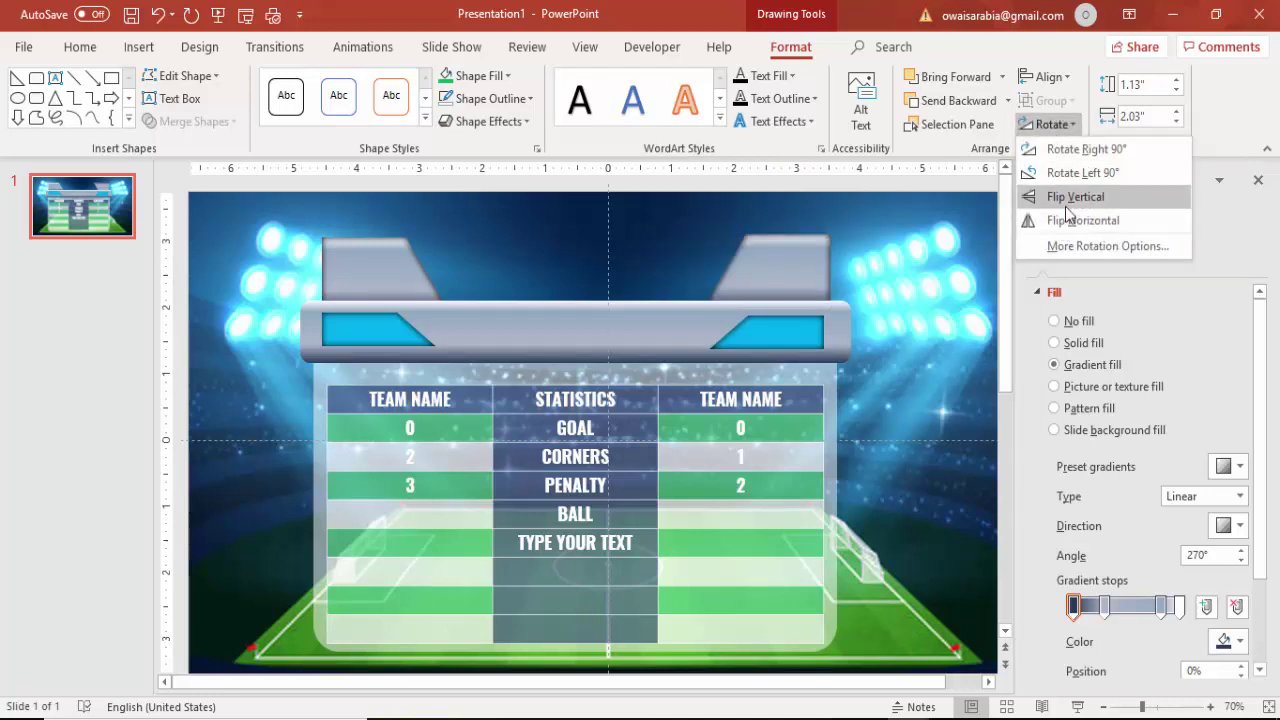
pyautogui.click(1068, 212)
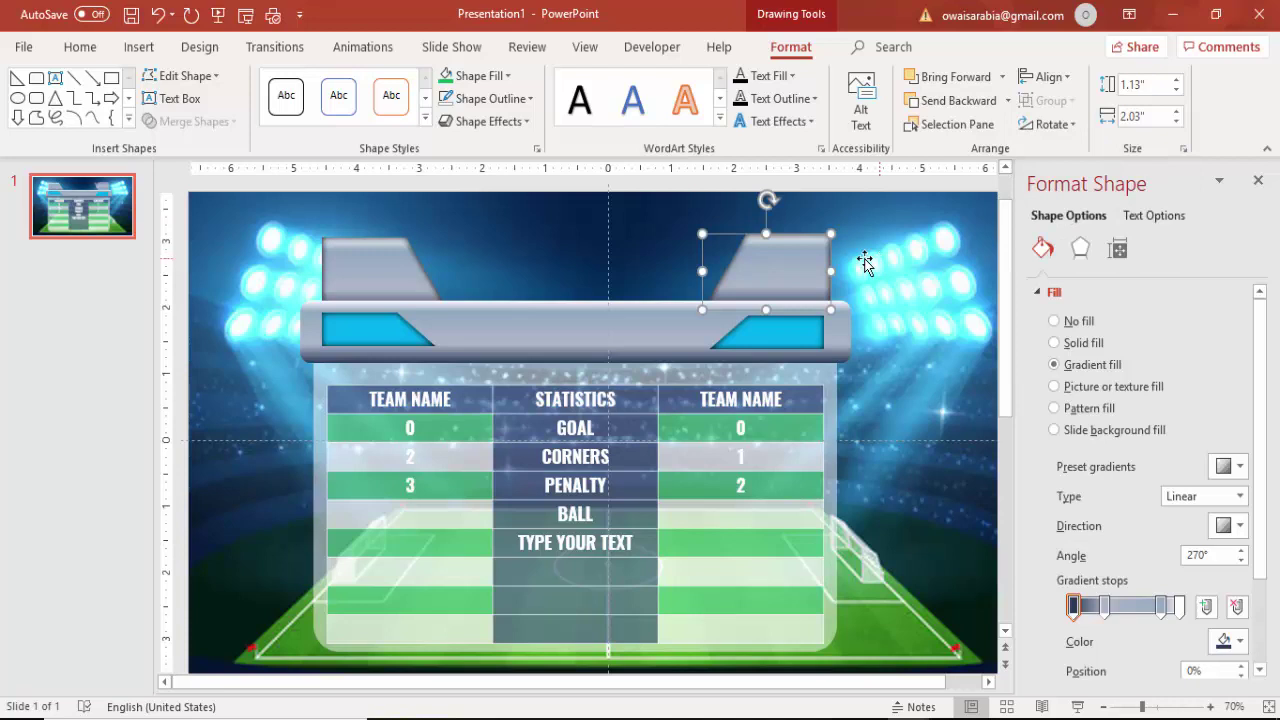
pyautogui.click(807, 266)
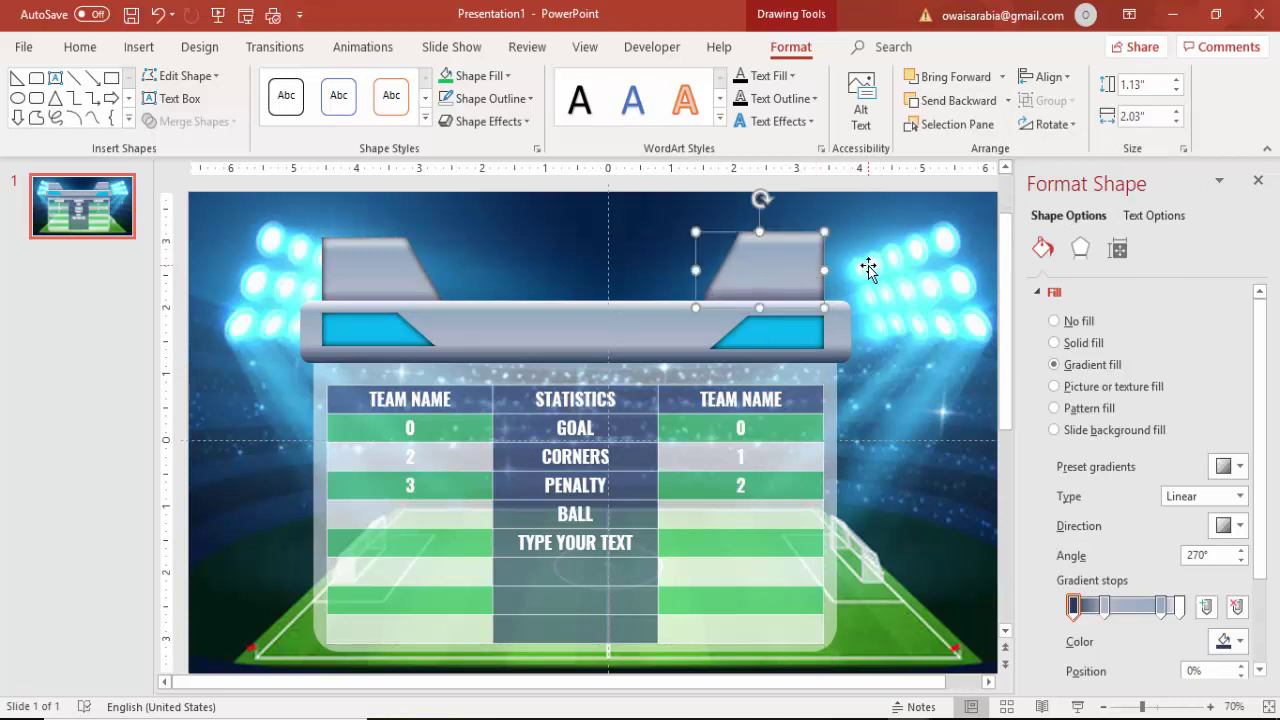
pyautogui.click(360, 268)
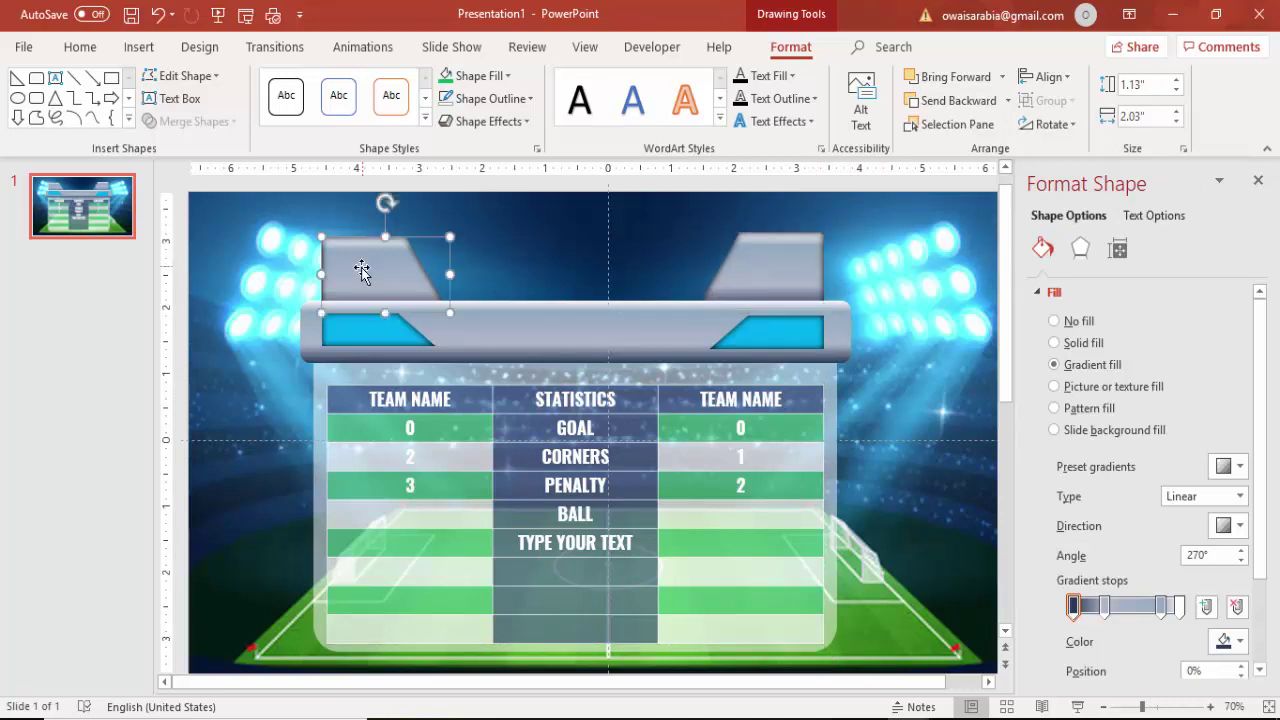
# Duplicate the left trapezoid and shrink it to a 0.62"-tall panel inside the left stand.
pyautogui.hotkey('ctrl', 'd')
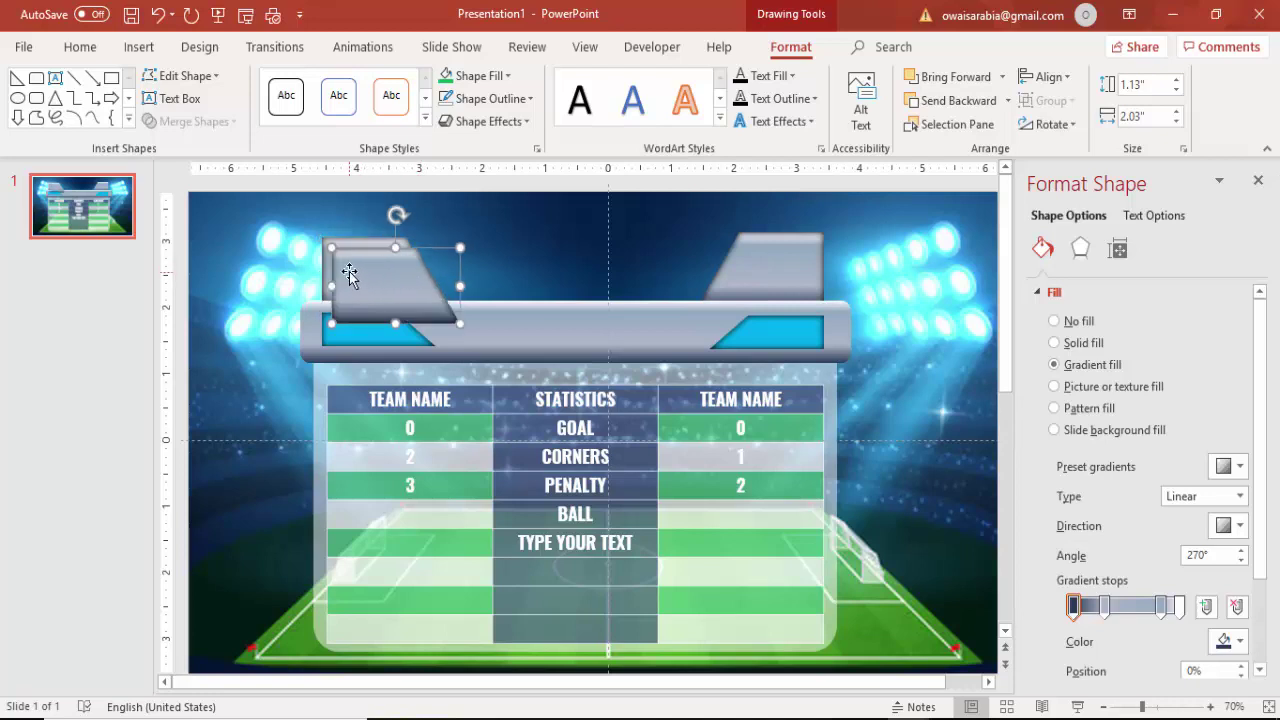
pyautogui.moveTo(332, 247); pyautogui.dragTo(353, 260)
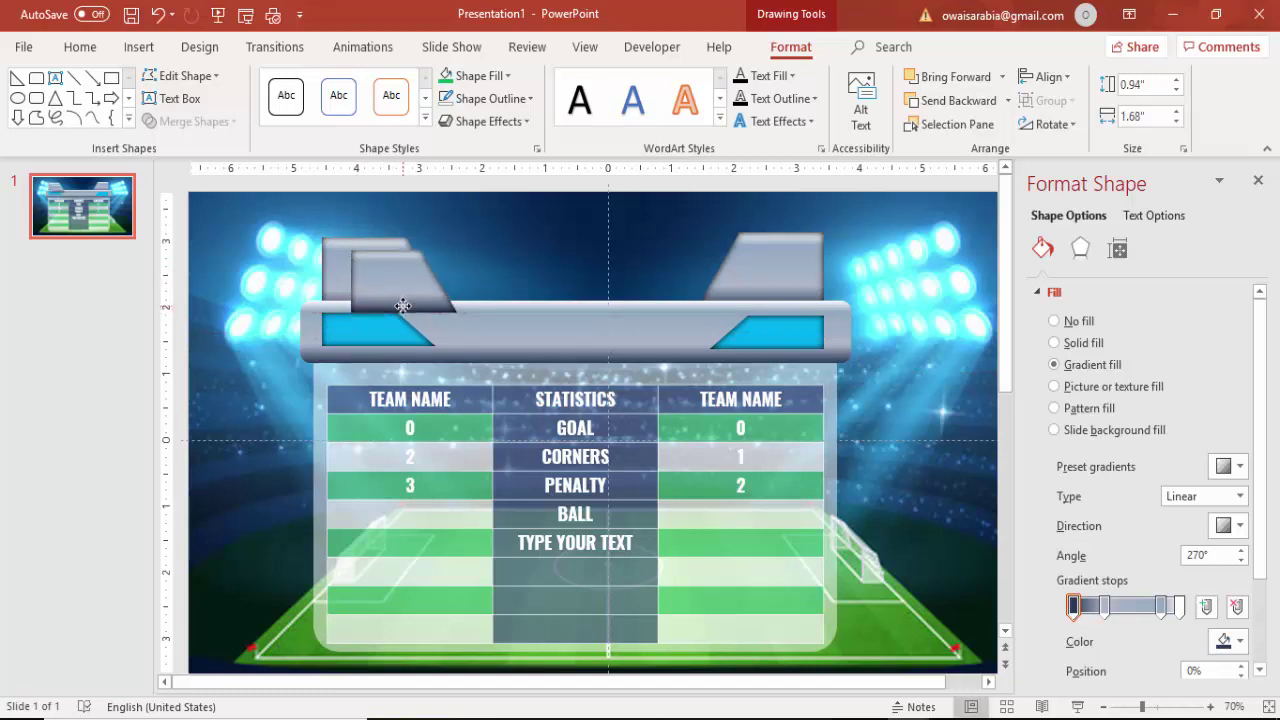
pyautogui.moveTo(407, 318); pyautogui.dragTo(368, 281)
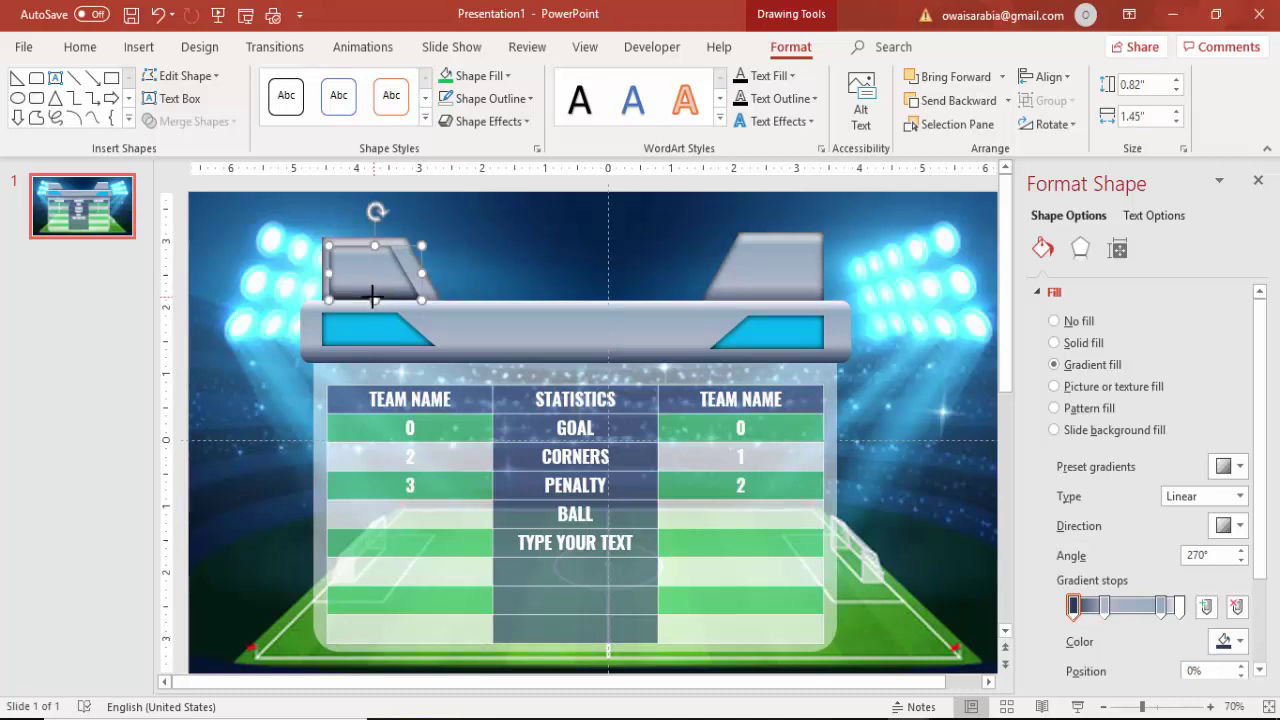
pyautogui.moveTo(371, 296); pyautogui.dragTo(376, 273)
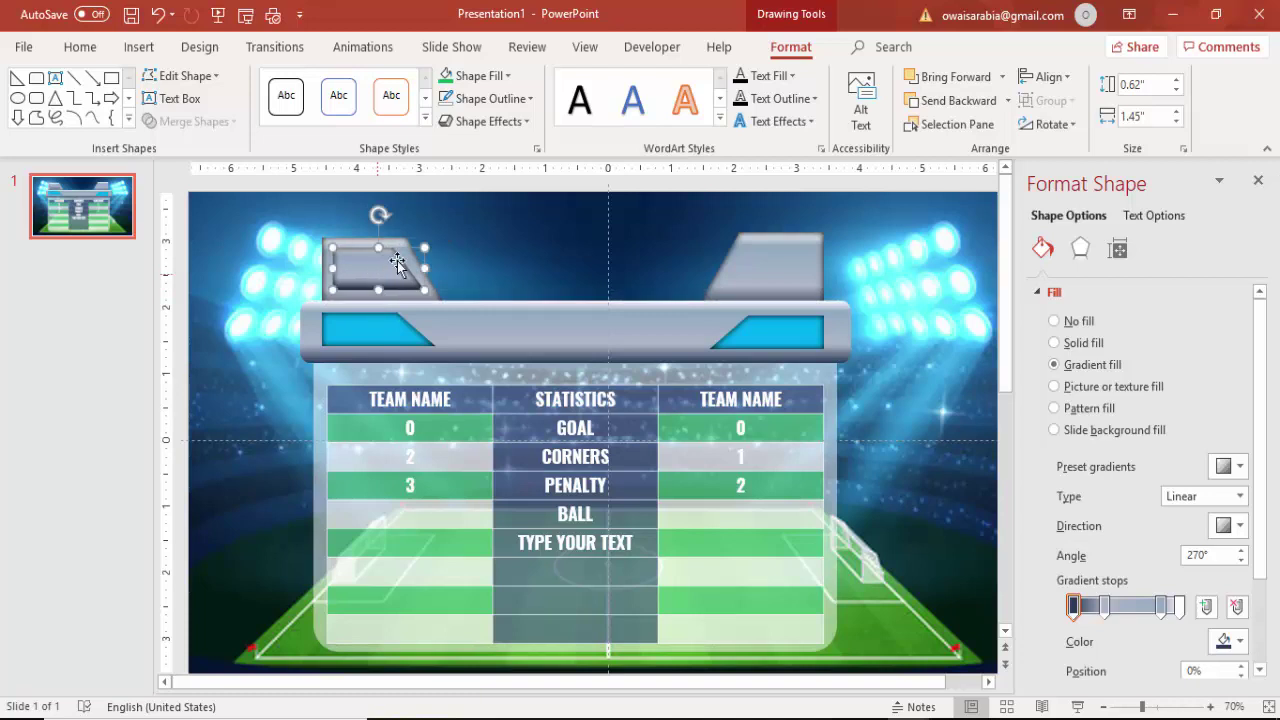
# Remove the panel's shadow and give it a solid white fill.
pyautogui.click(1080, 260)
pyautogui.click(1228, 319)
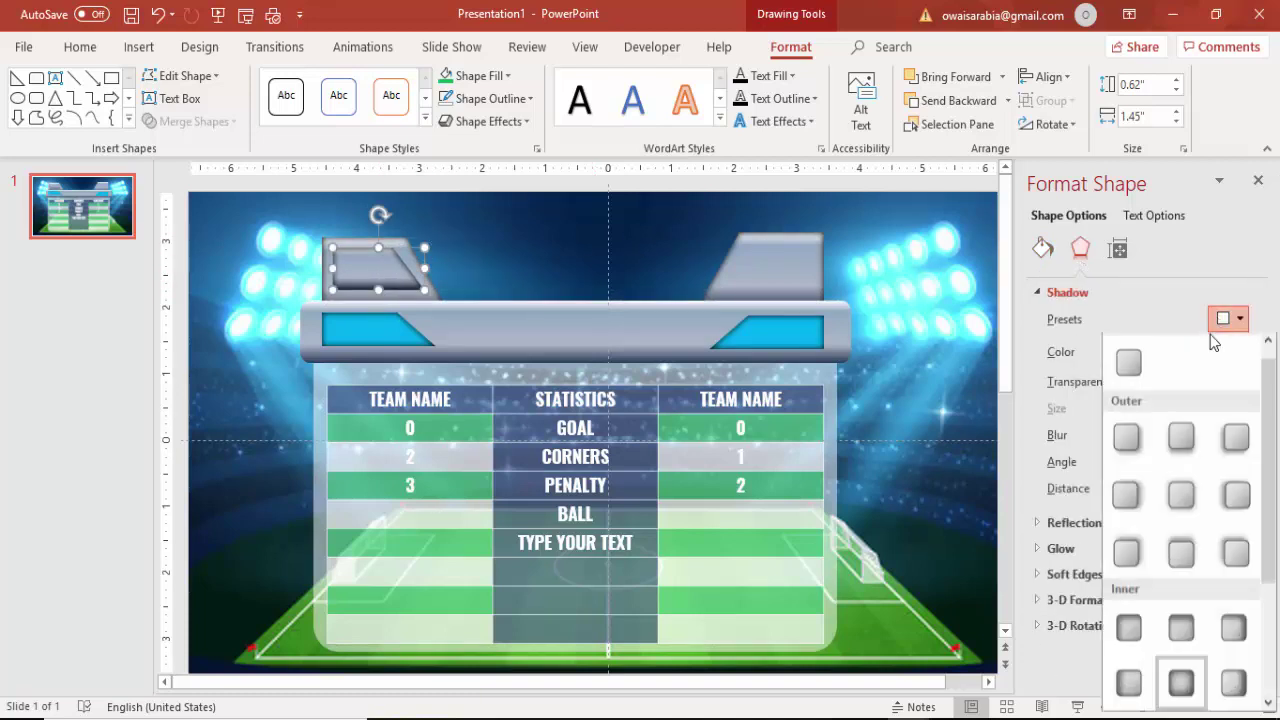
pyautogui.click(1145, 371)
pyautogui.click(1043, 249)
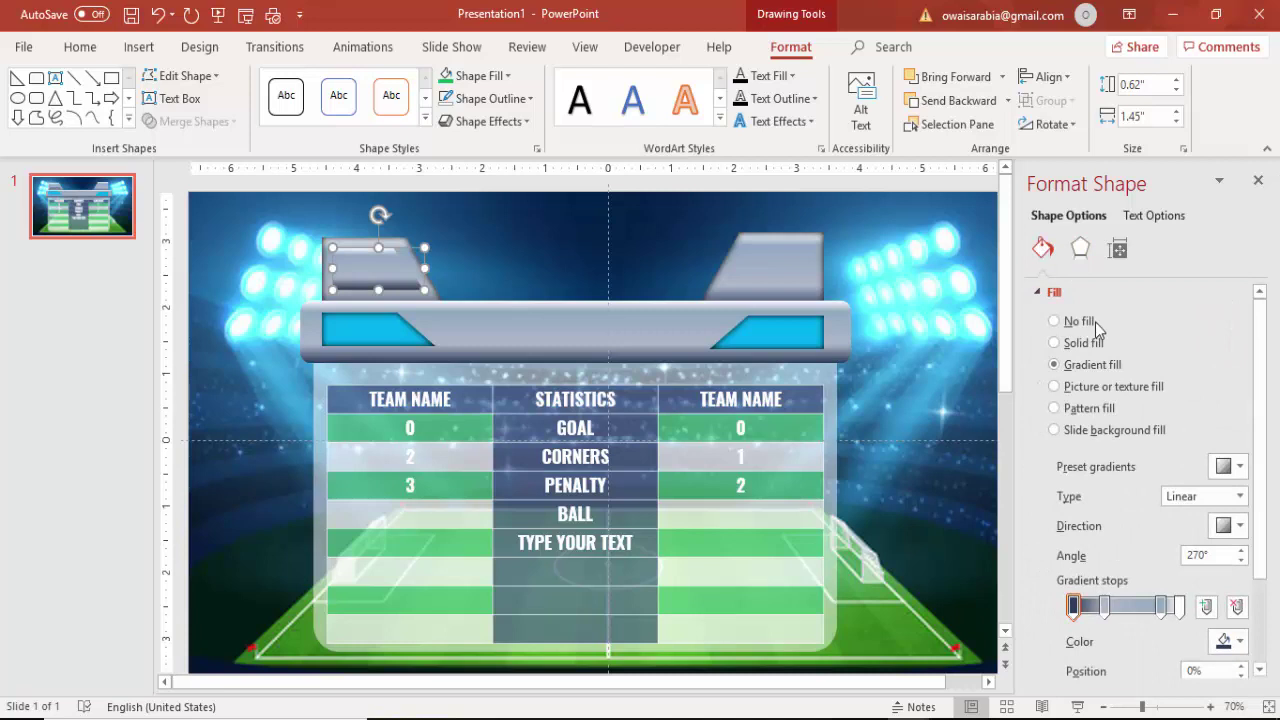
pyautogui.click(1094, 346)
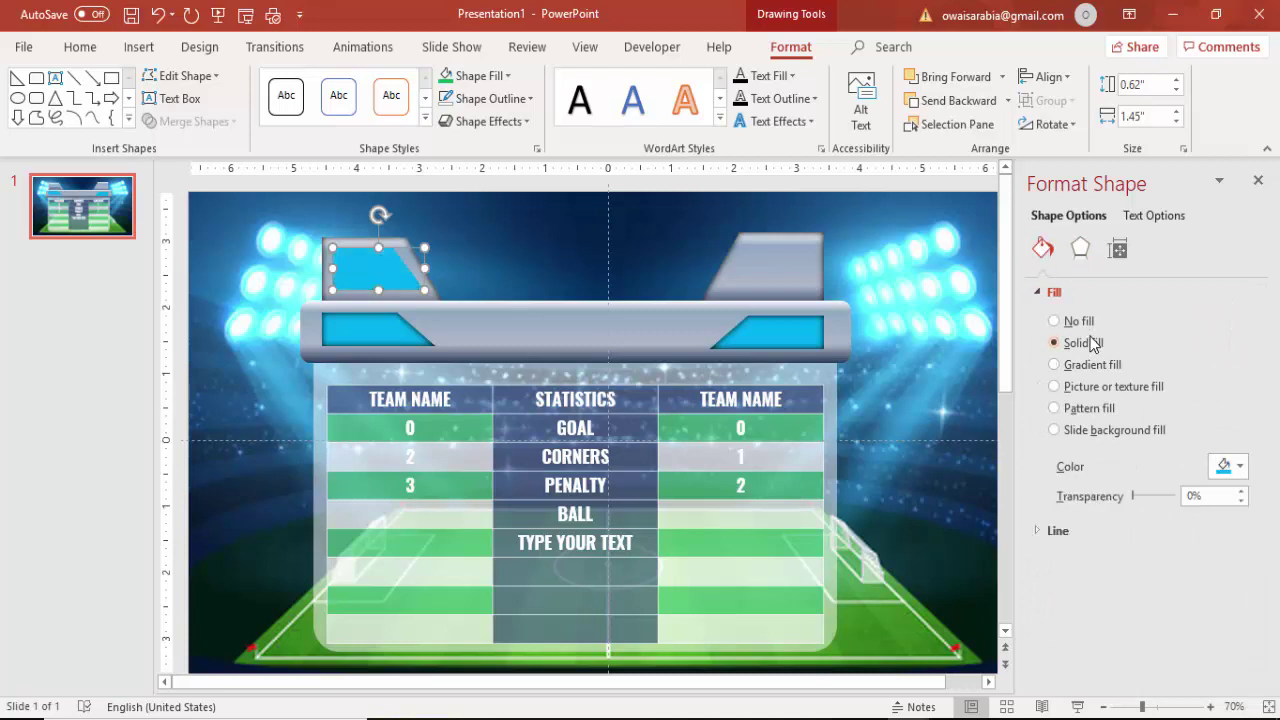
pyautogui.click(1226, 466)
pyautogui.click(1131, 514)
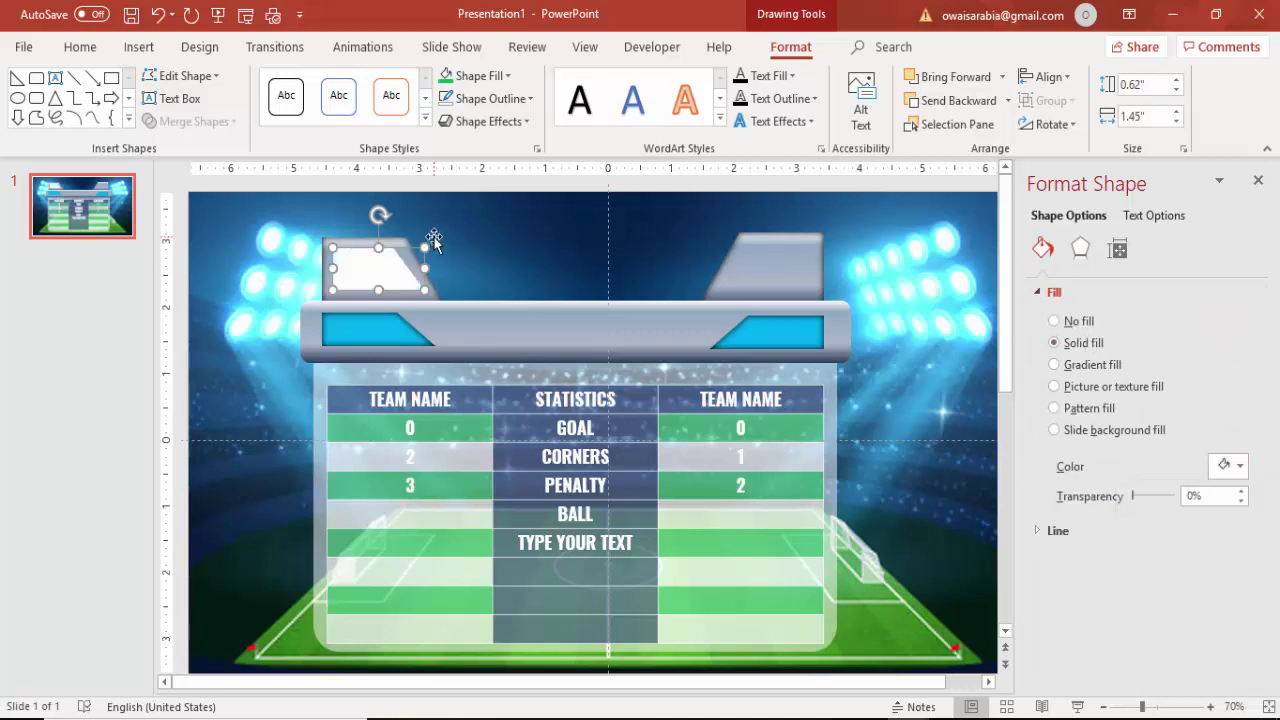
# Copy the white panel onto the right stand and flip it horizontally.
pyautogui.moveTo(432, 238); pyautogui.dragTo(780, 272)
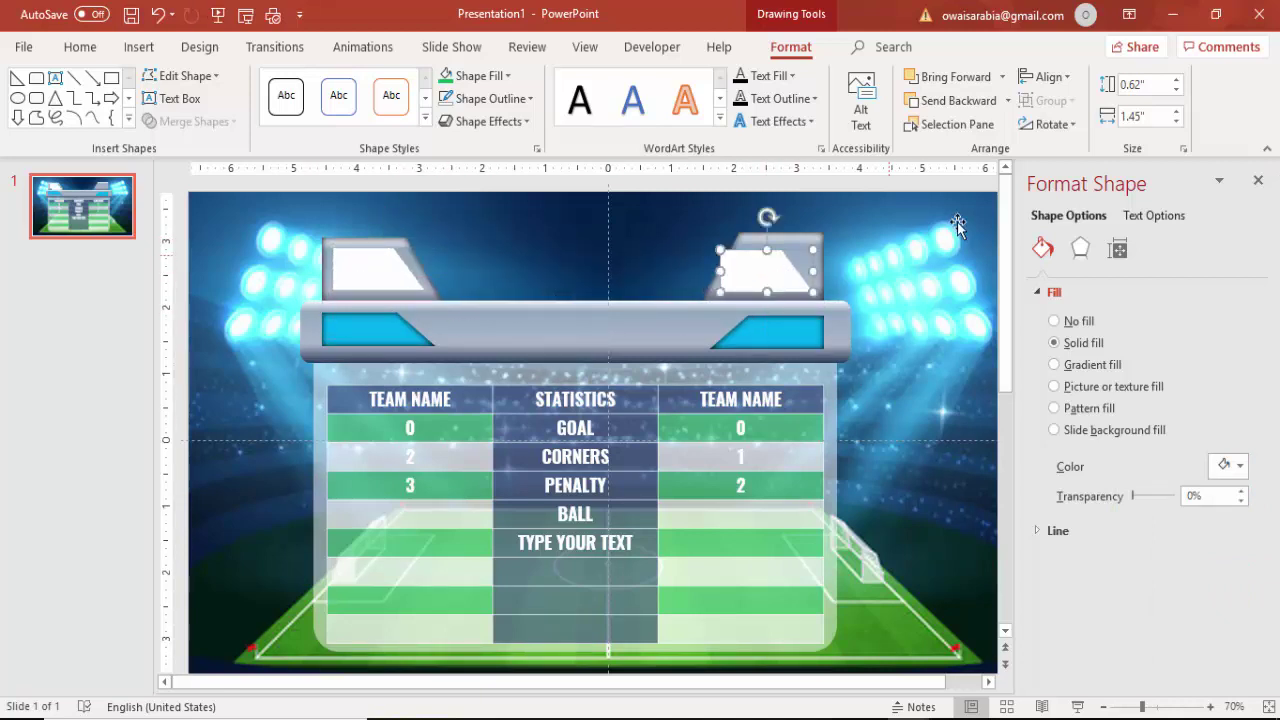
pyautogui.click(1052, 125)
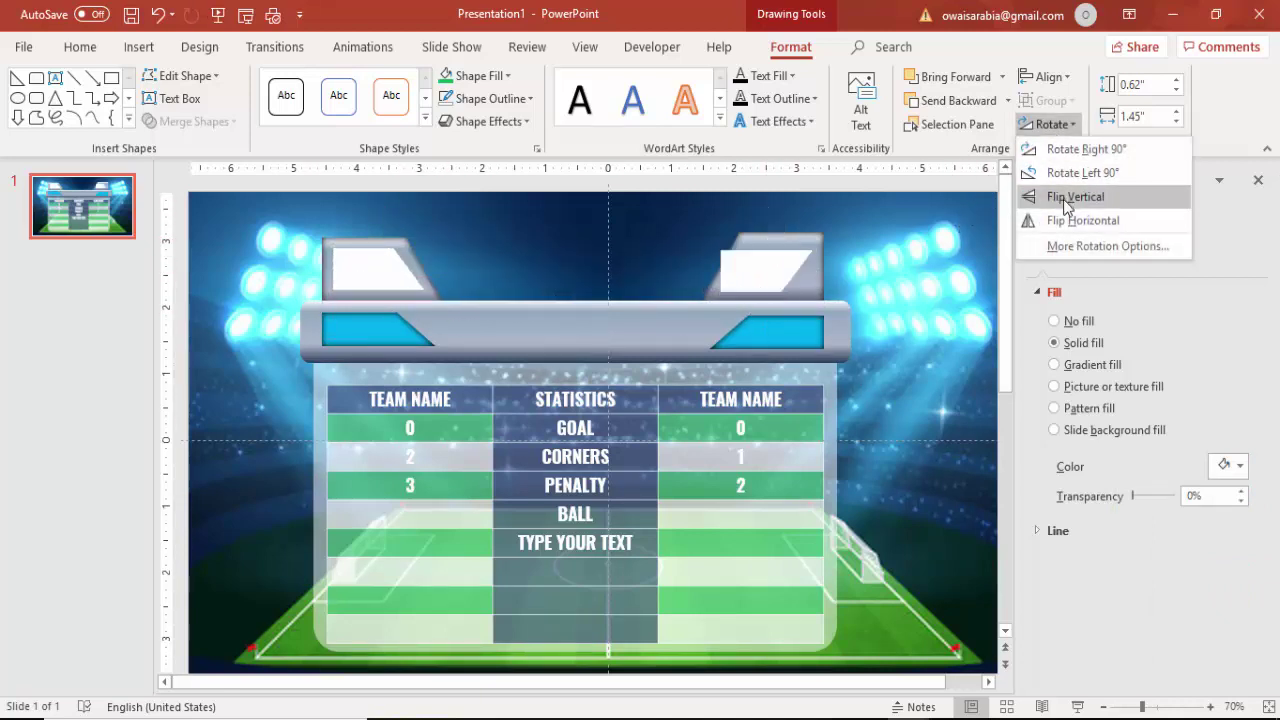
pyautogui.click(1068, 220)
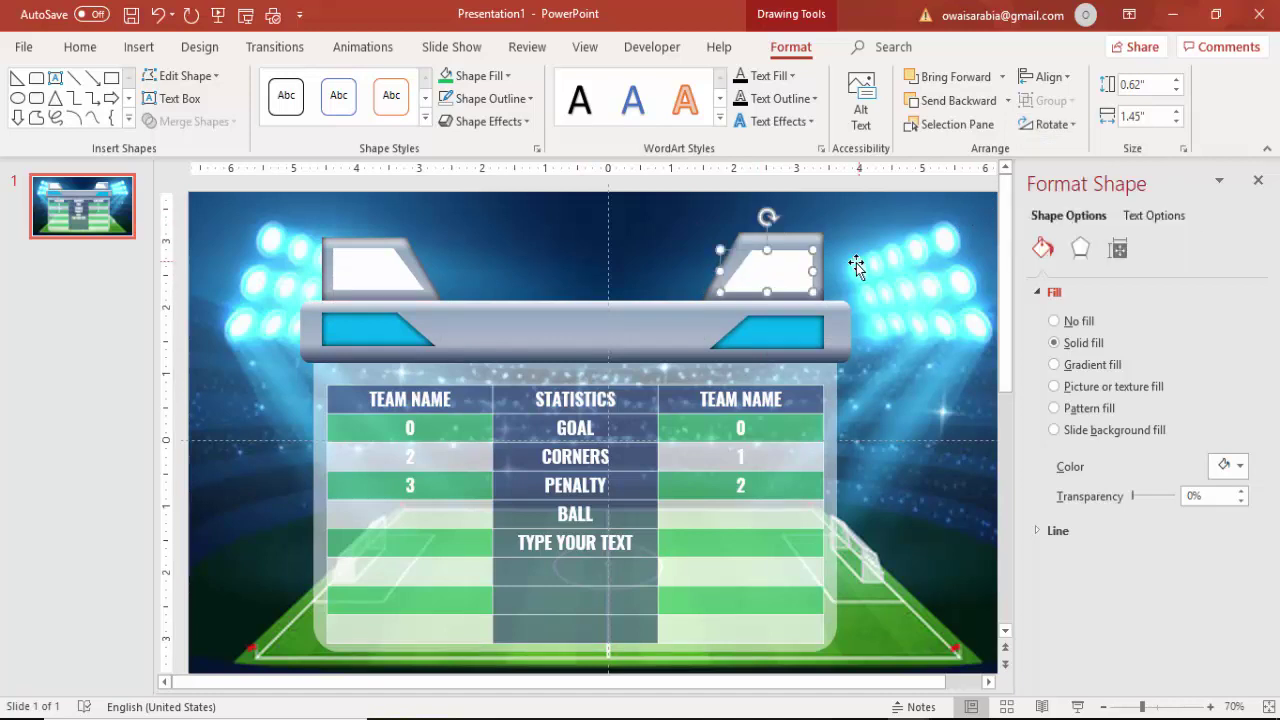
pyautogui.moveTo(787, 260); pyautogui.dragTo(791, 262)
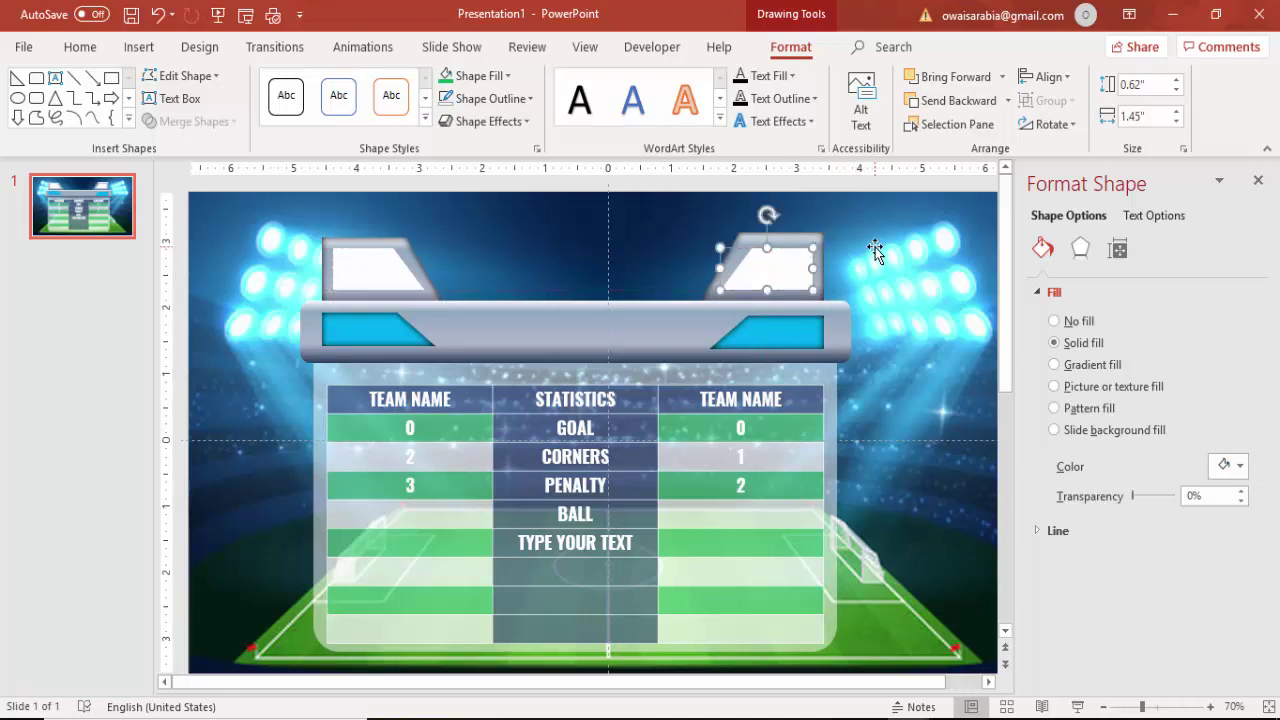
# Draw a rectangle between the stands above the bar, widened to 3.63" and centred.
pyautogui.click(646, 220)
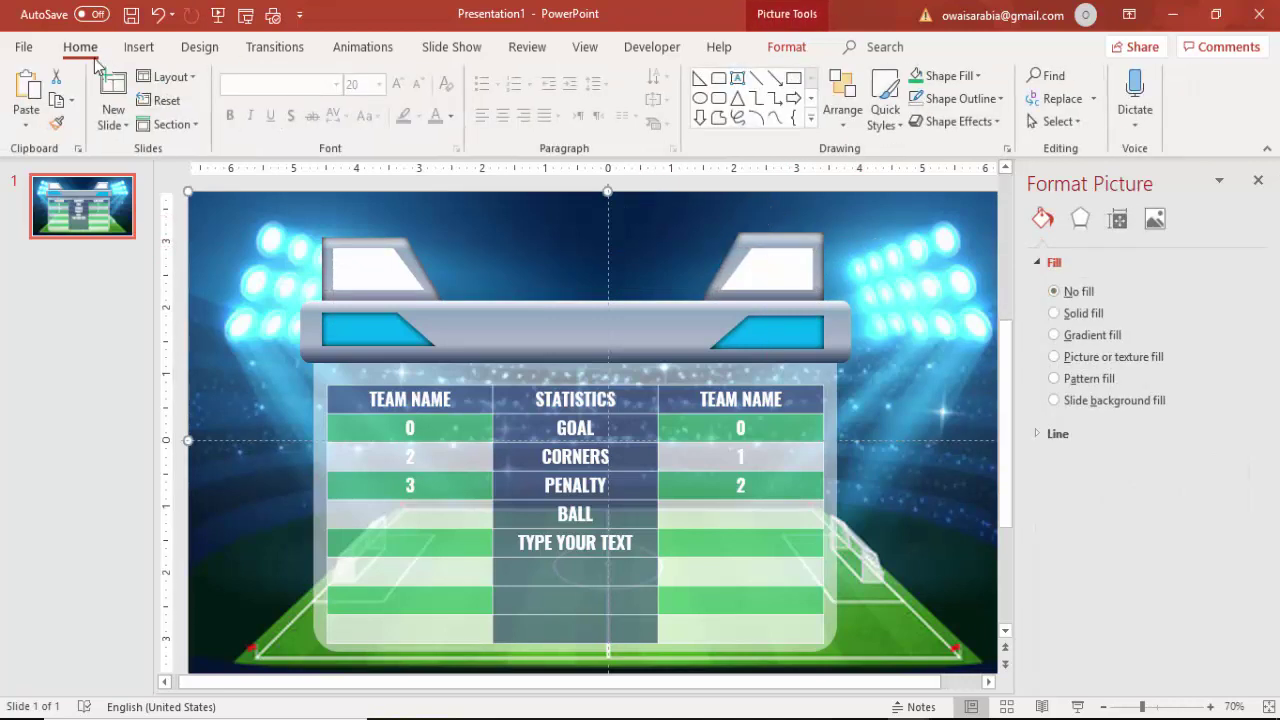
pyautogui.click(139, 47)
pyautogui.click(296, 120)
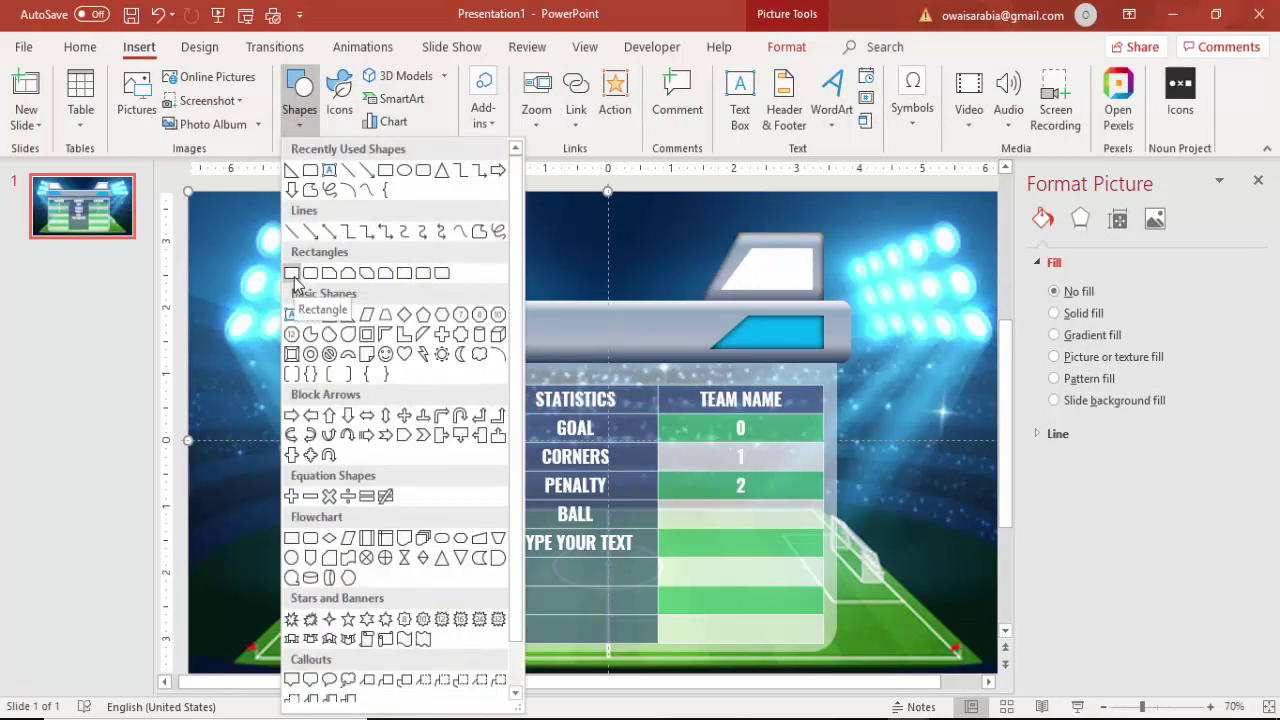
pyautogui.click(295, 278)
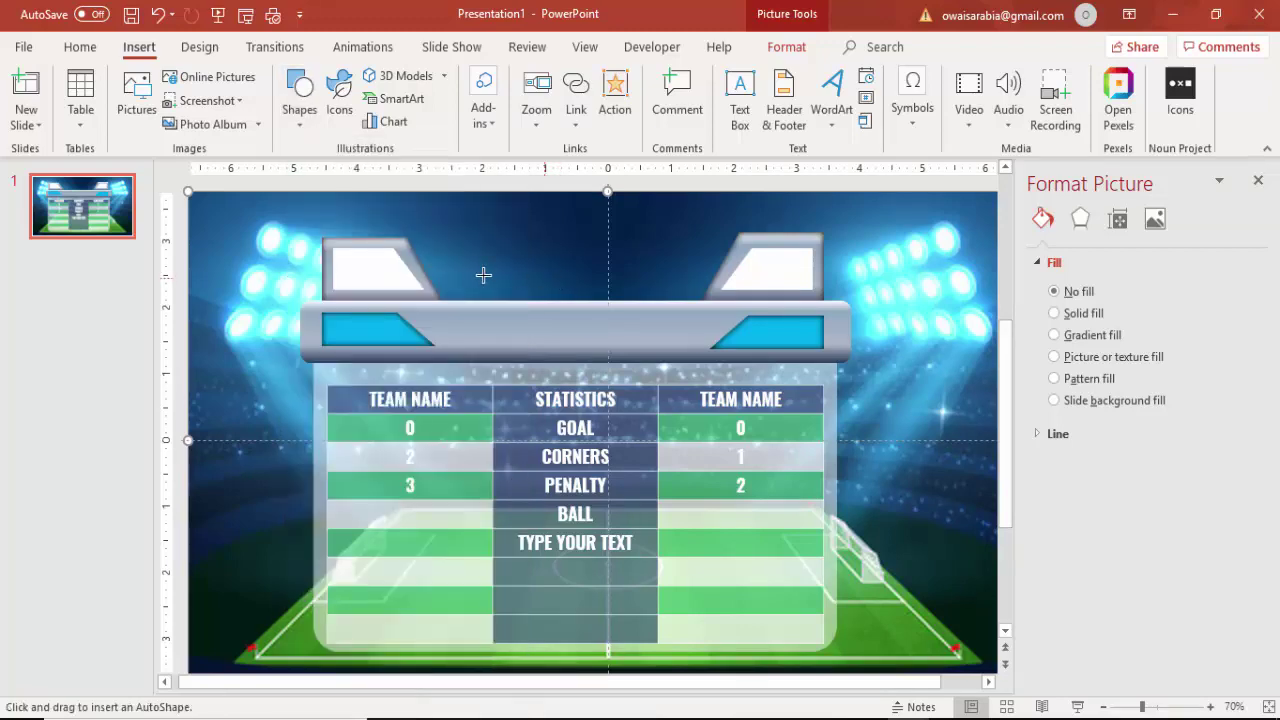
pyautogui.moveTo(473, 268); pyautogui.dragTo(685, 316)
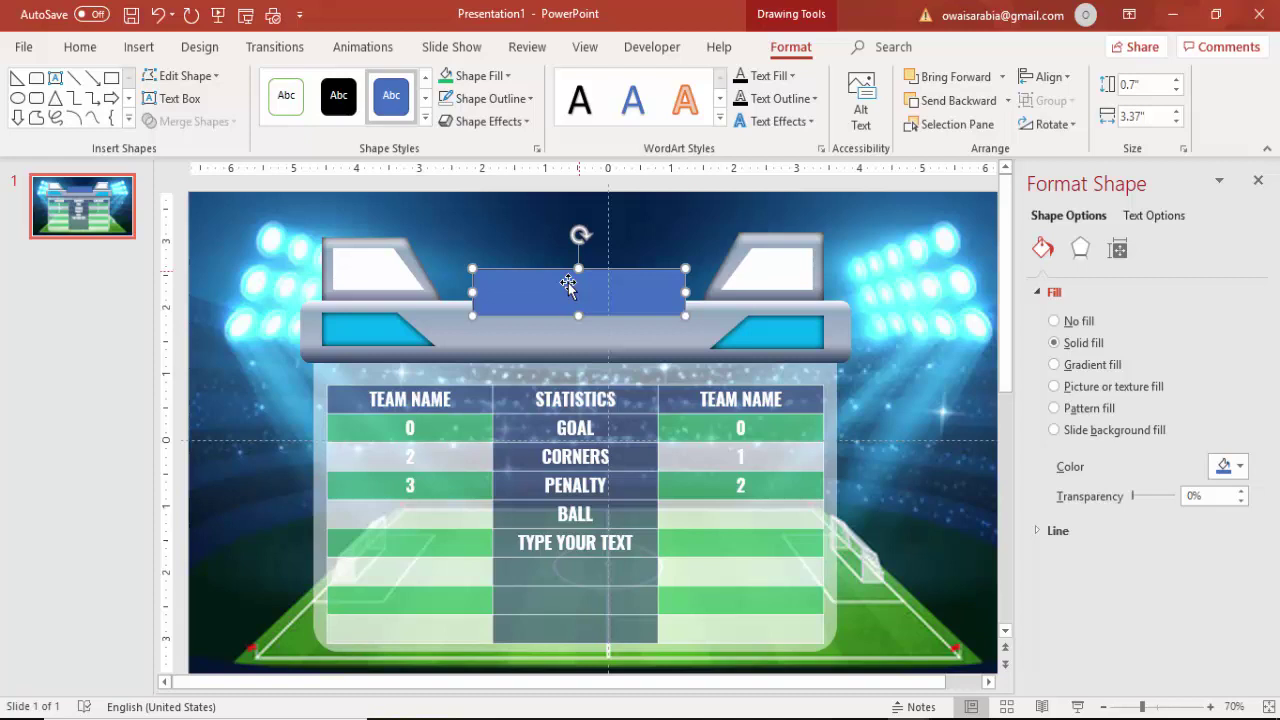
pyautogui.moveTo(471, 290); pyautogui.dragTo(455, 291)
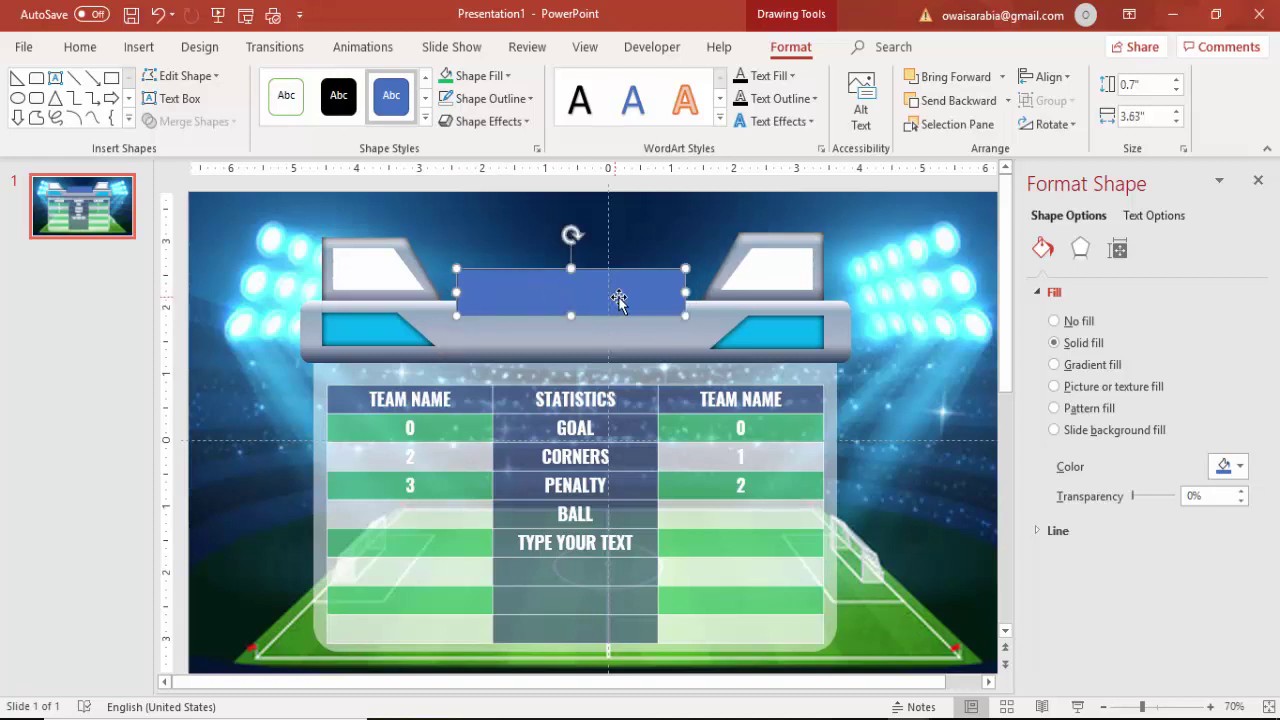
pyautogui.moveTo(620, 297); pyautogui.dragTo(626, 289)
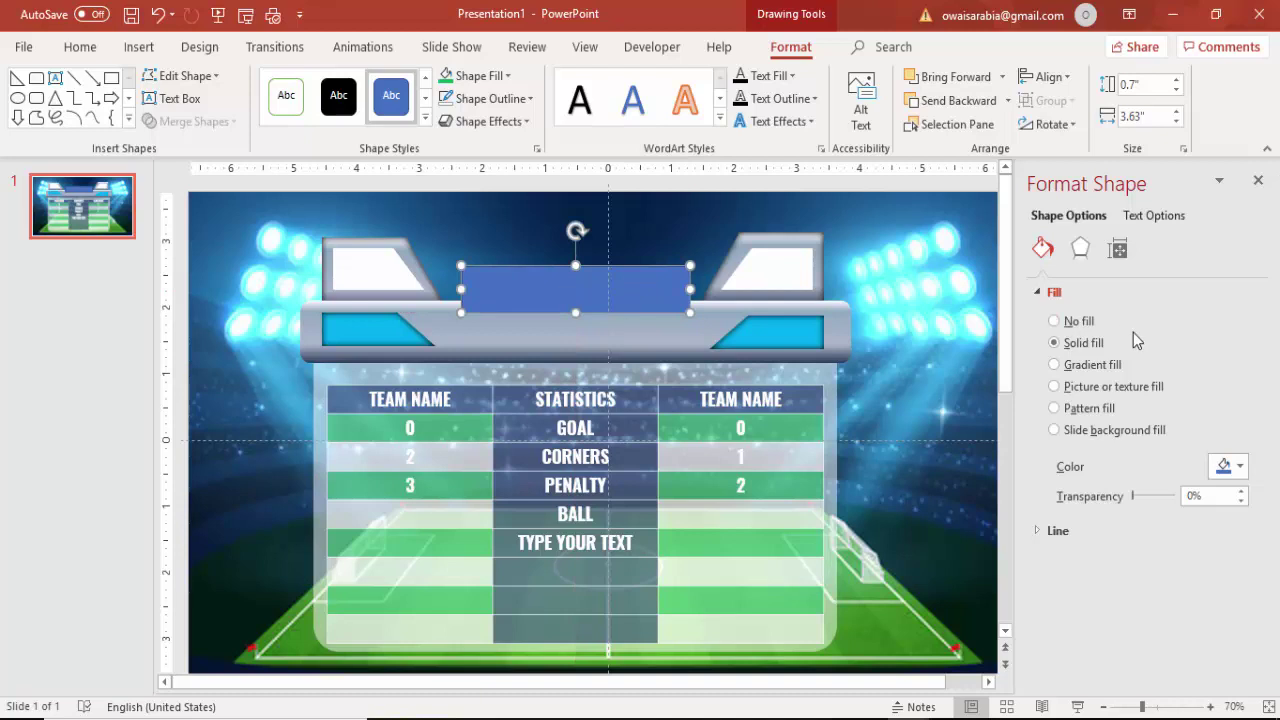
# Fill the rectangle with grey and remove its outline.
pyautogui.click(1230, 466)
pyautogui.click(1124, 570)
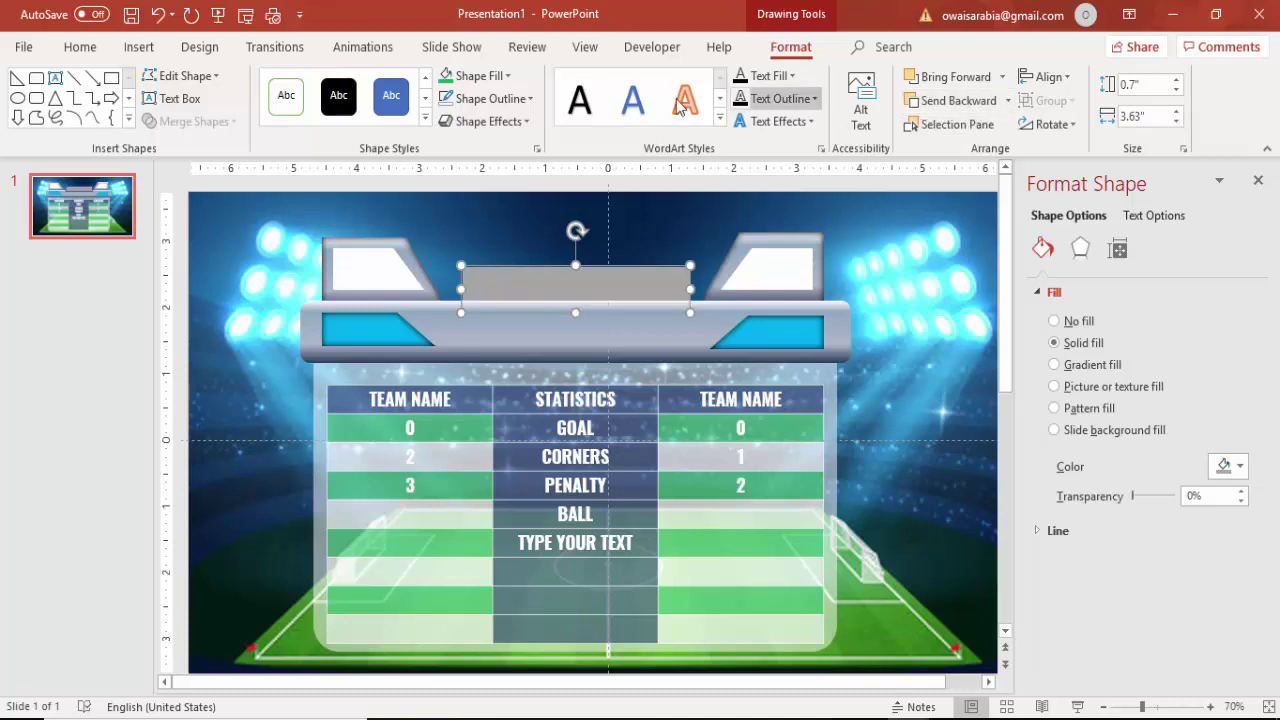
pyautogui.click(488, 98)
pyautogui.click(480, 271)
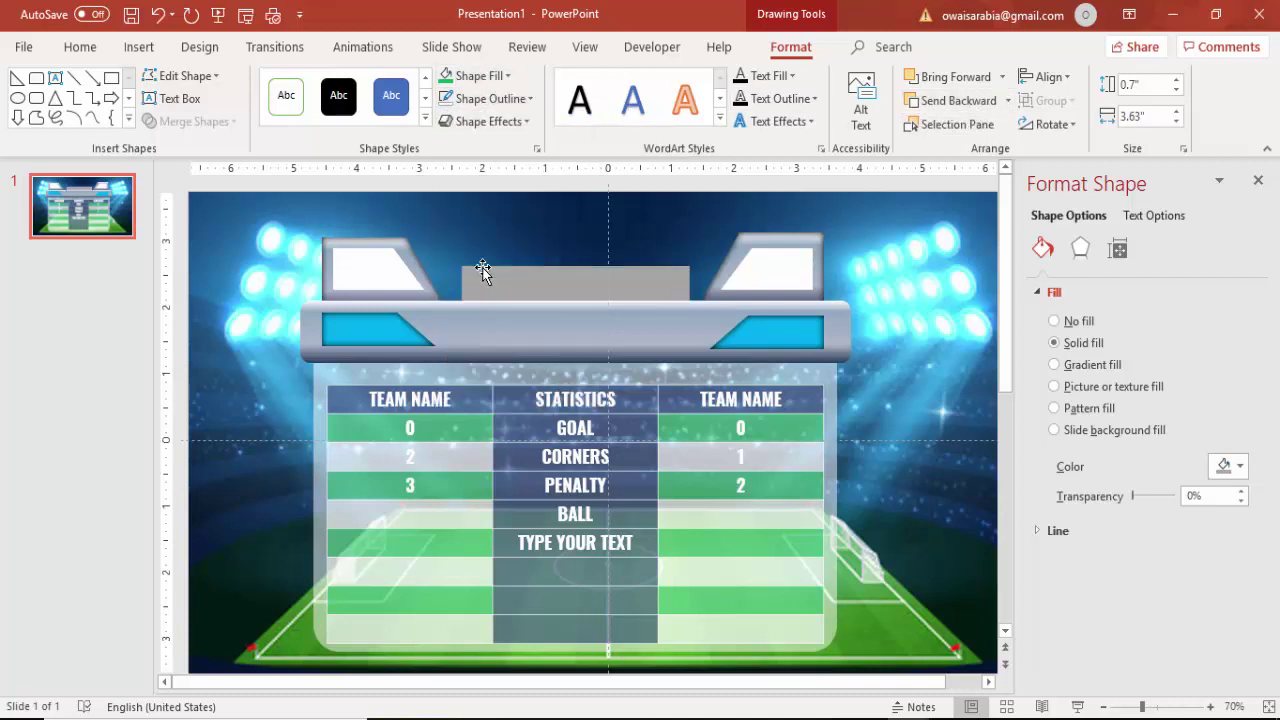
pyautogui.click(875, 275)
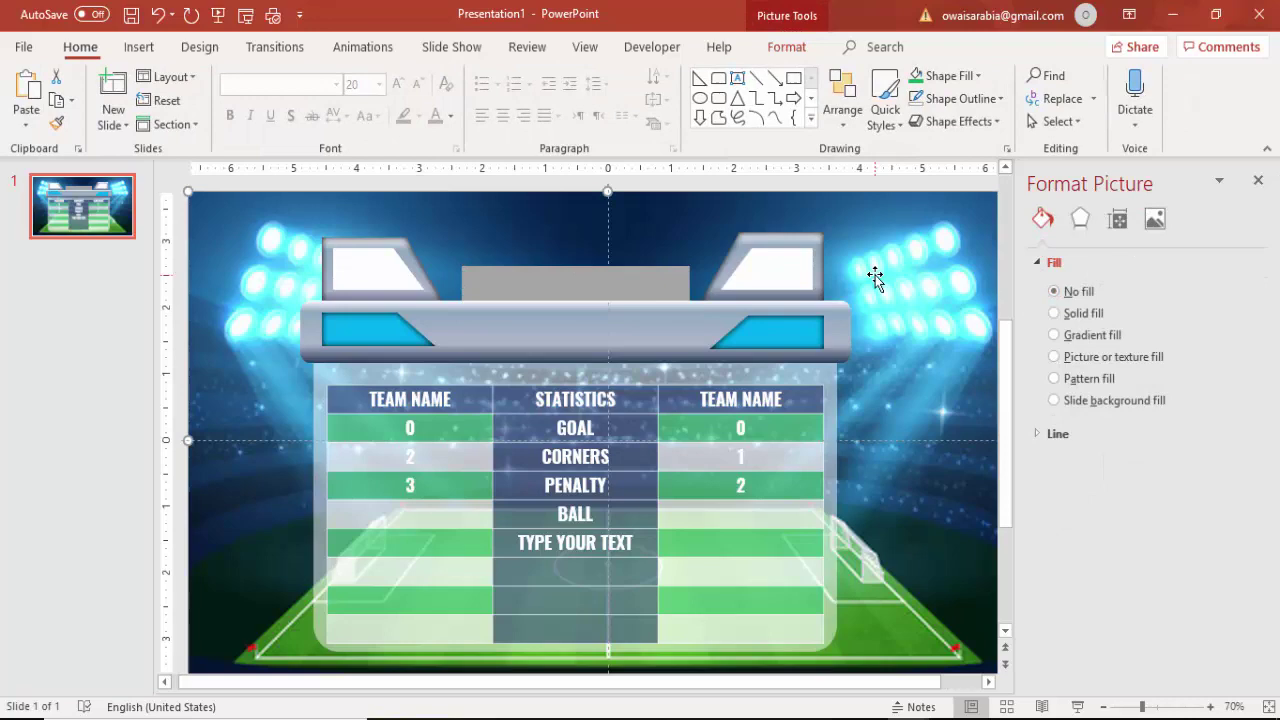
# Flip the right and left blue banners vertically.
pyautogui.press('Escape')
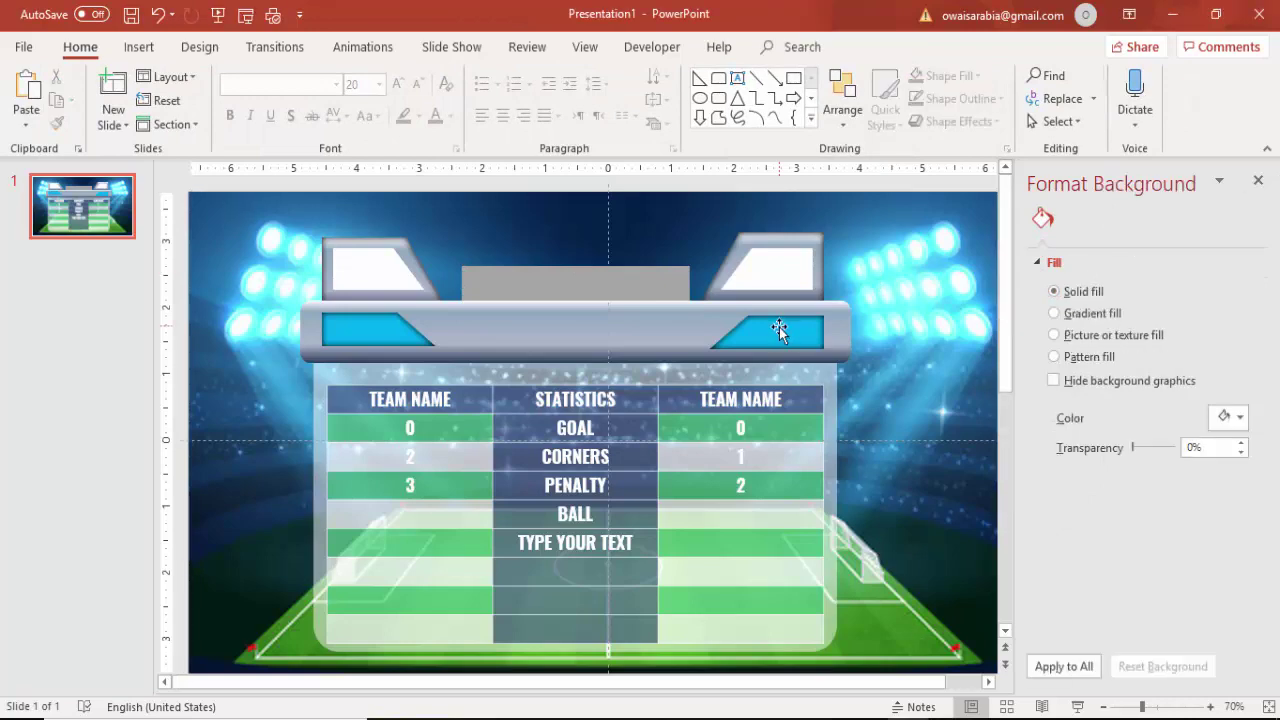
pyautogui.click(778, 326)
pyautogui.click(790, 47)
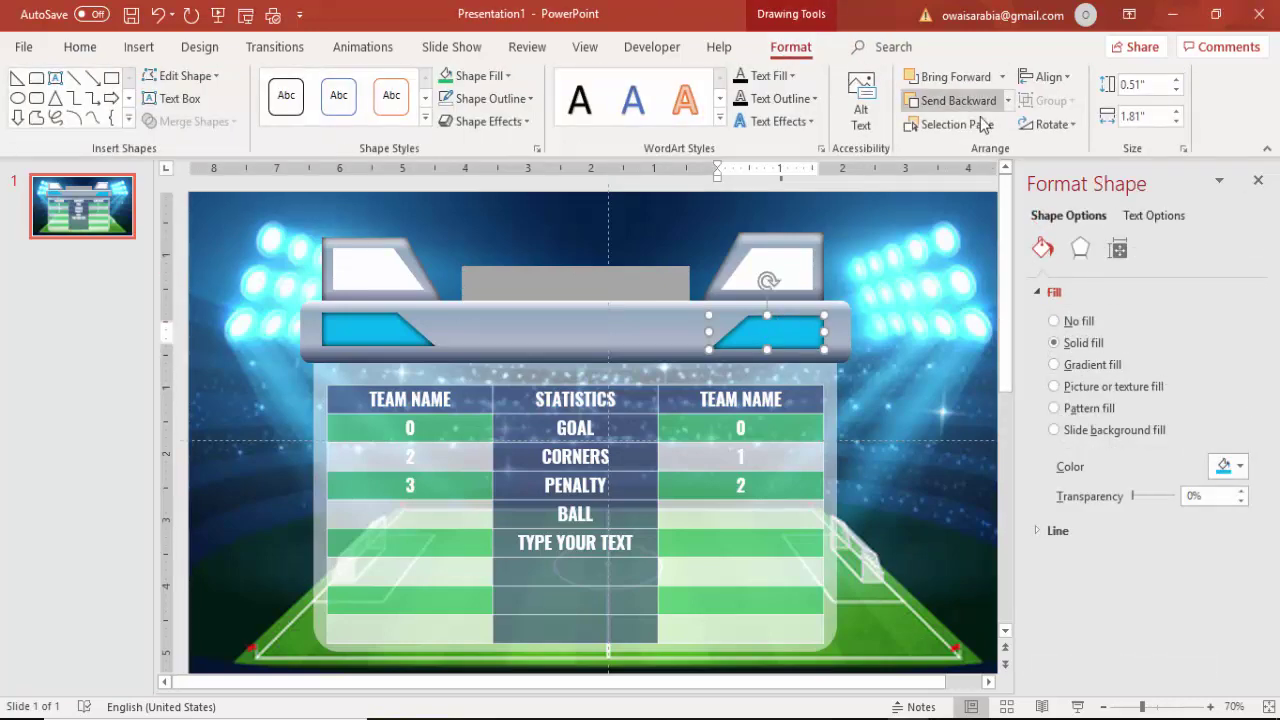
pyautogui.click(1051, 125)
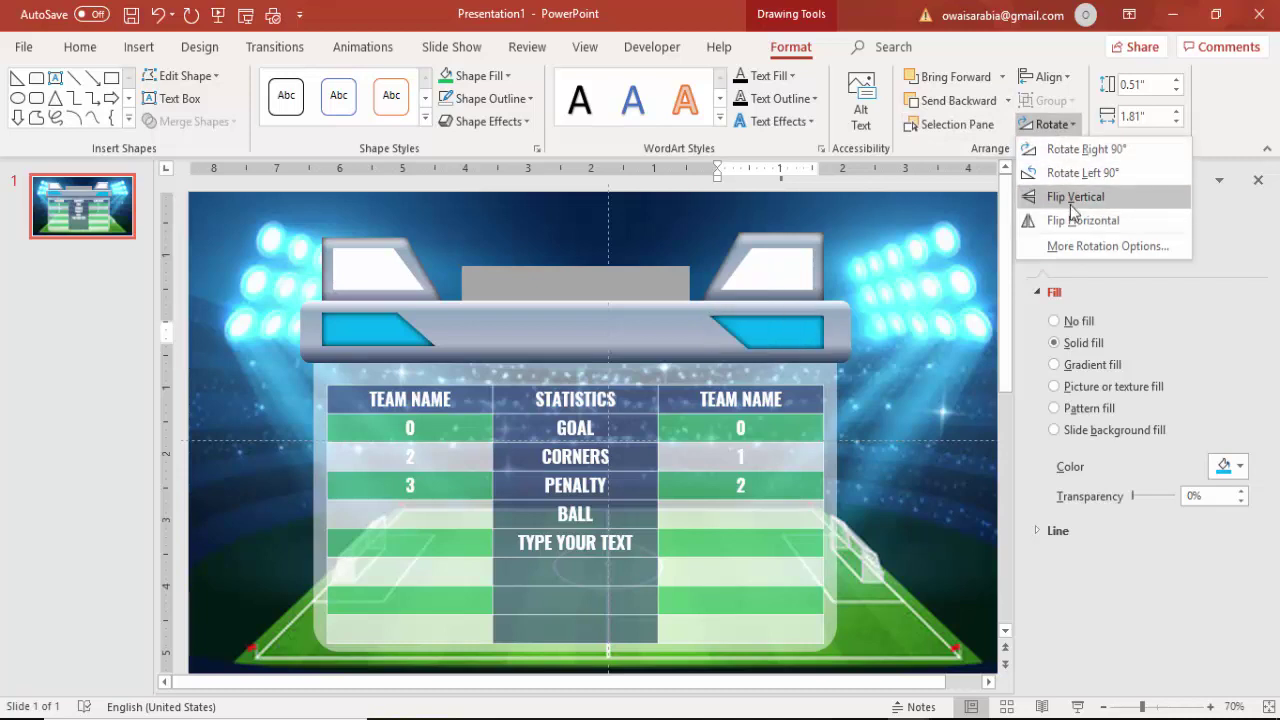
pyautogui.click(1072, 198)
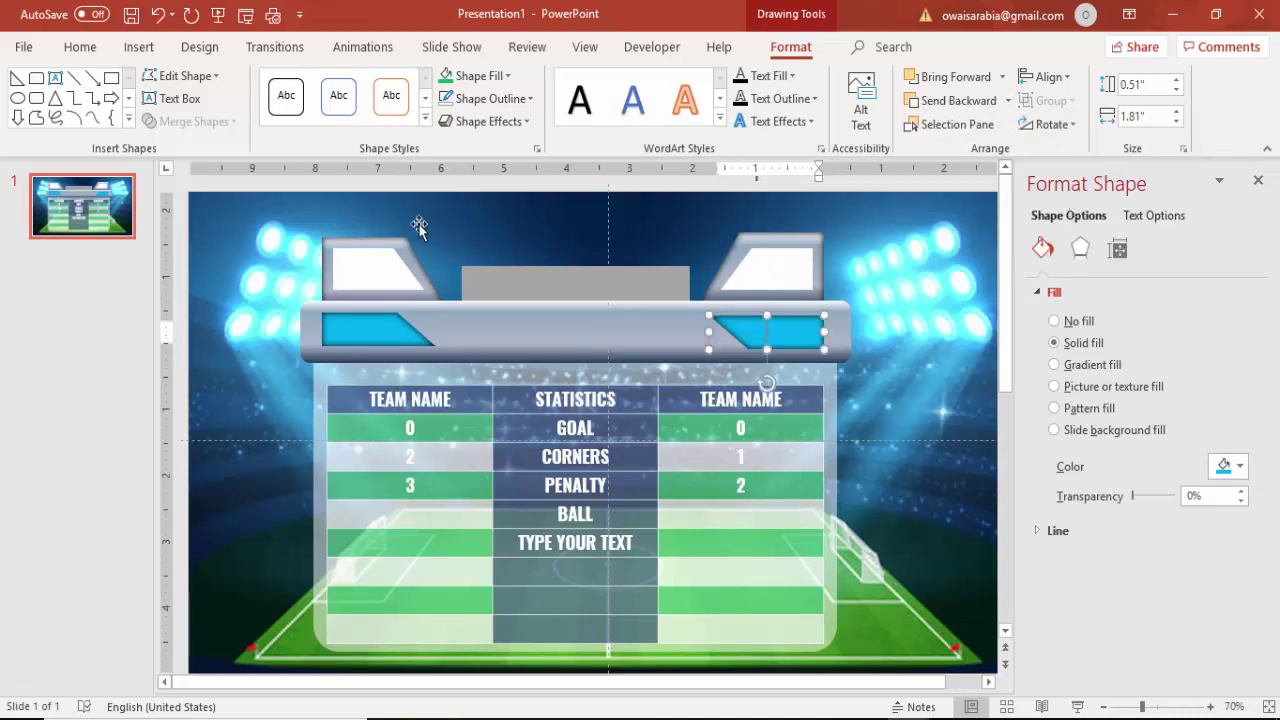
pyautogui.click(380, 328)
pyautogui.click(1064, 128)
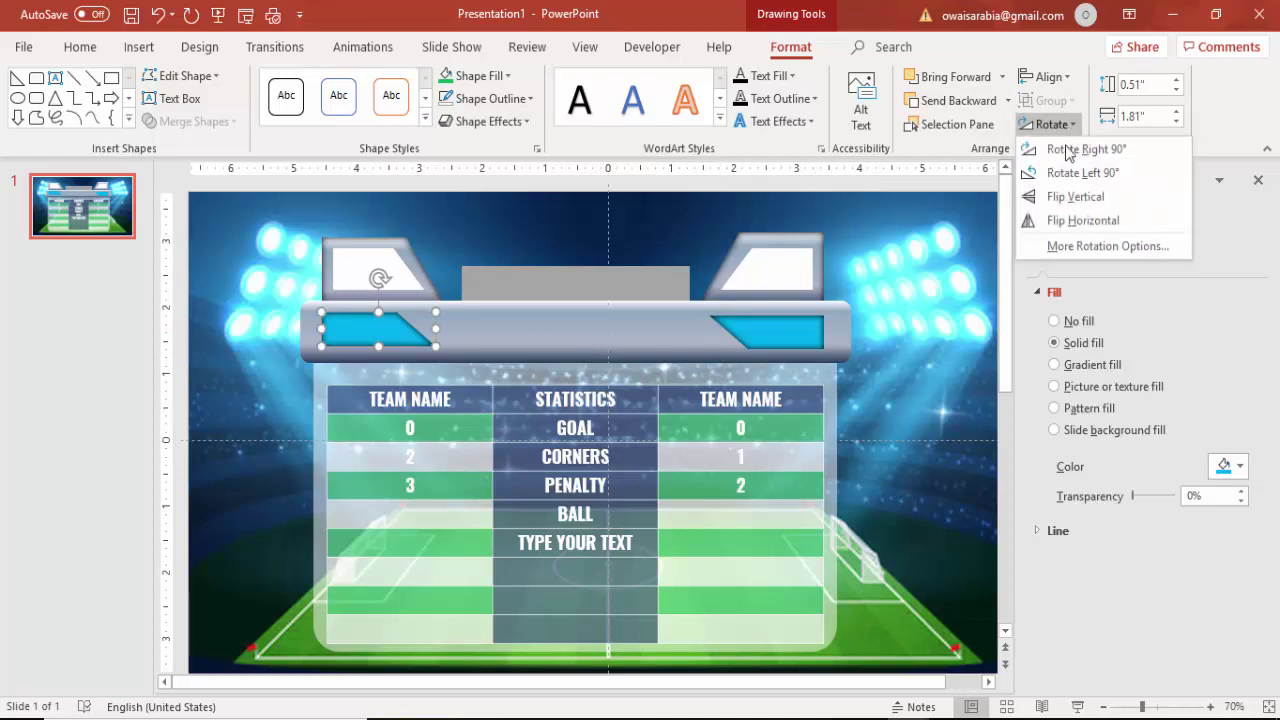
pyautogui.click(1074, 198)
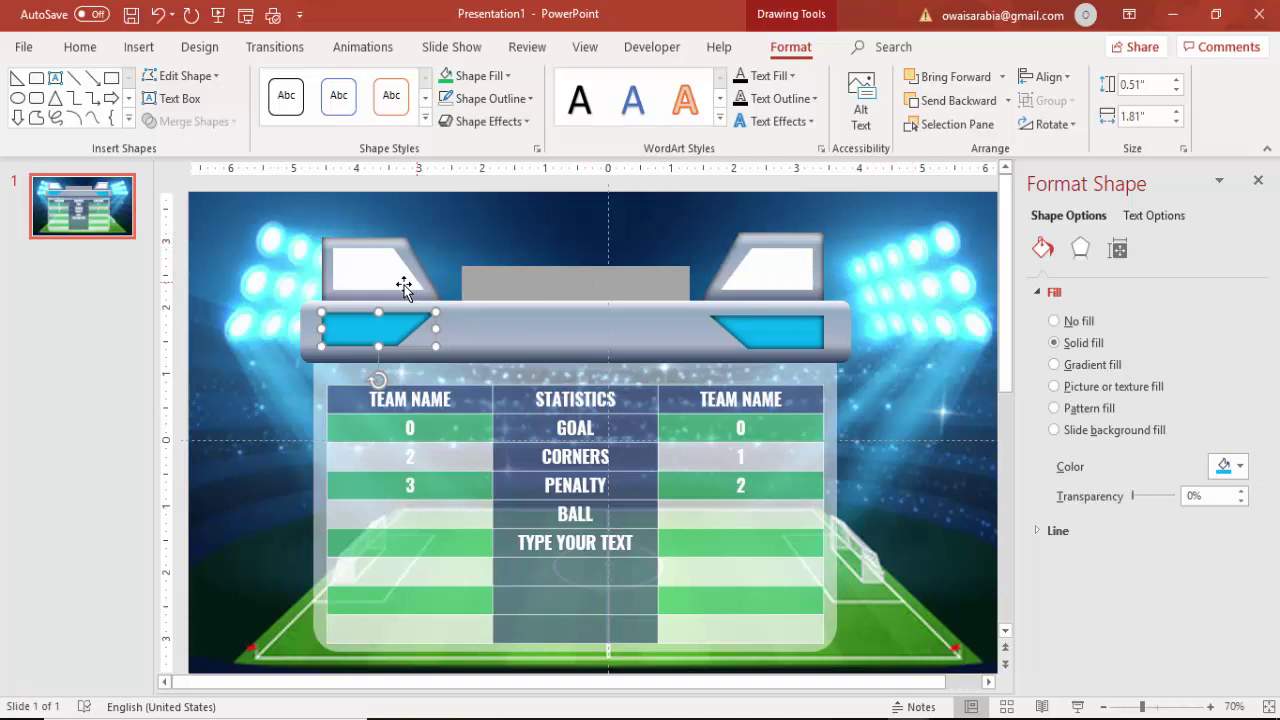
# Widen the left blue banner to 2 inches.
pyautogui.moveTo(433, 331); pyautogui.dragTo(446, 331)
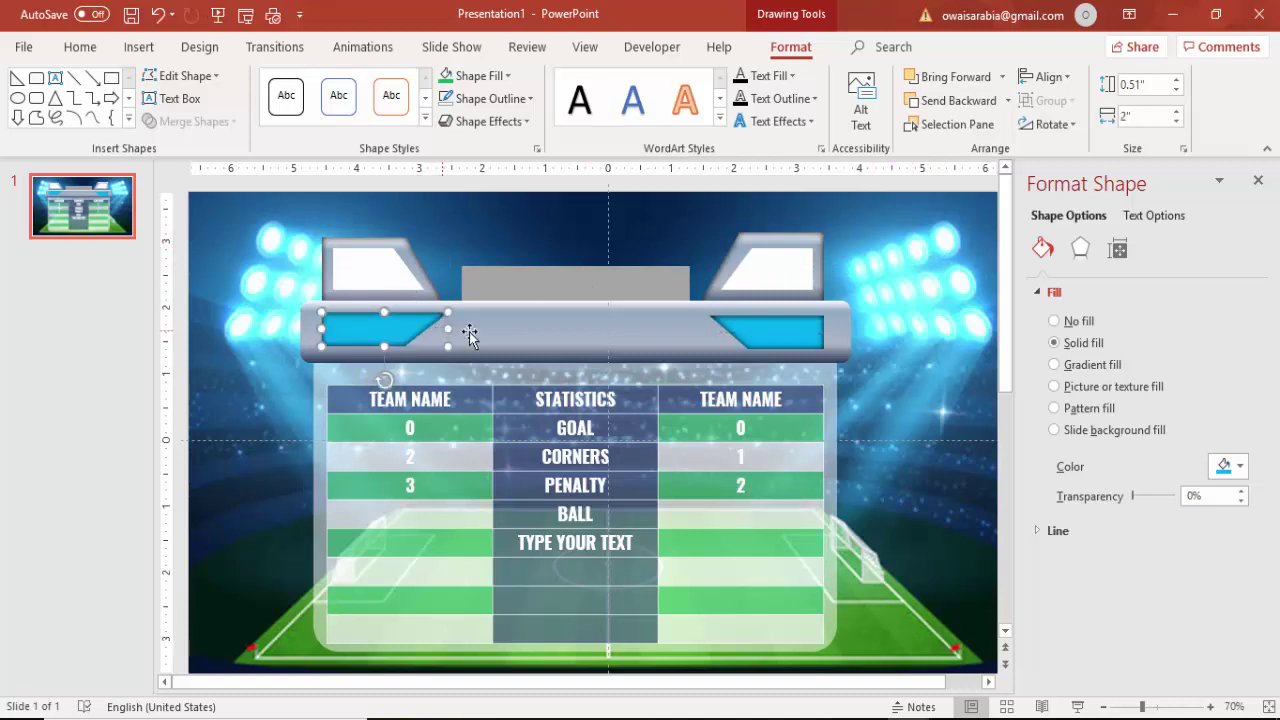
pyautogui.click(797, 243)
pyautogui.click(580, 309)
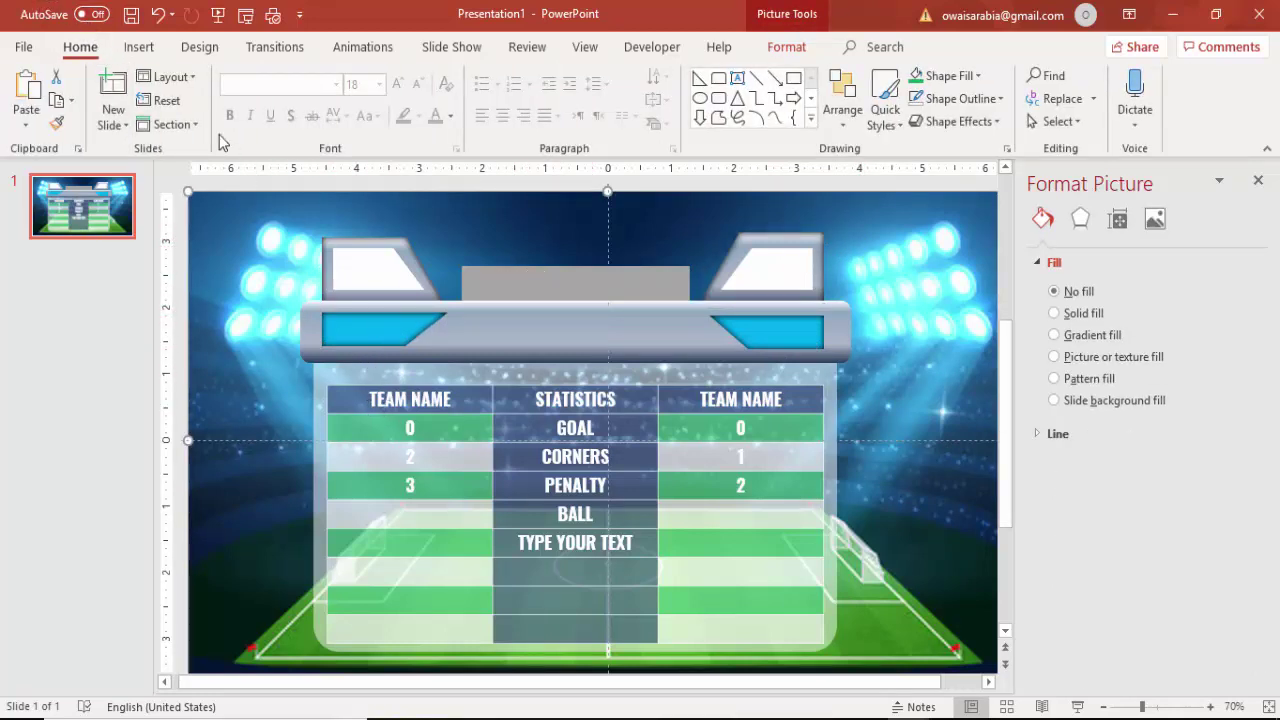
# Add a bold Oswald text box on the left blue banner, enlarged to 24 pt.
pyautogui.click(137, 47)
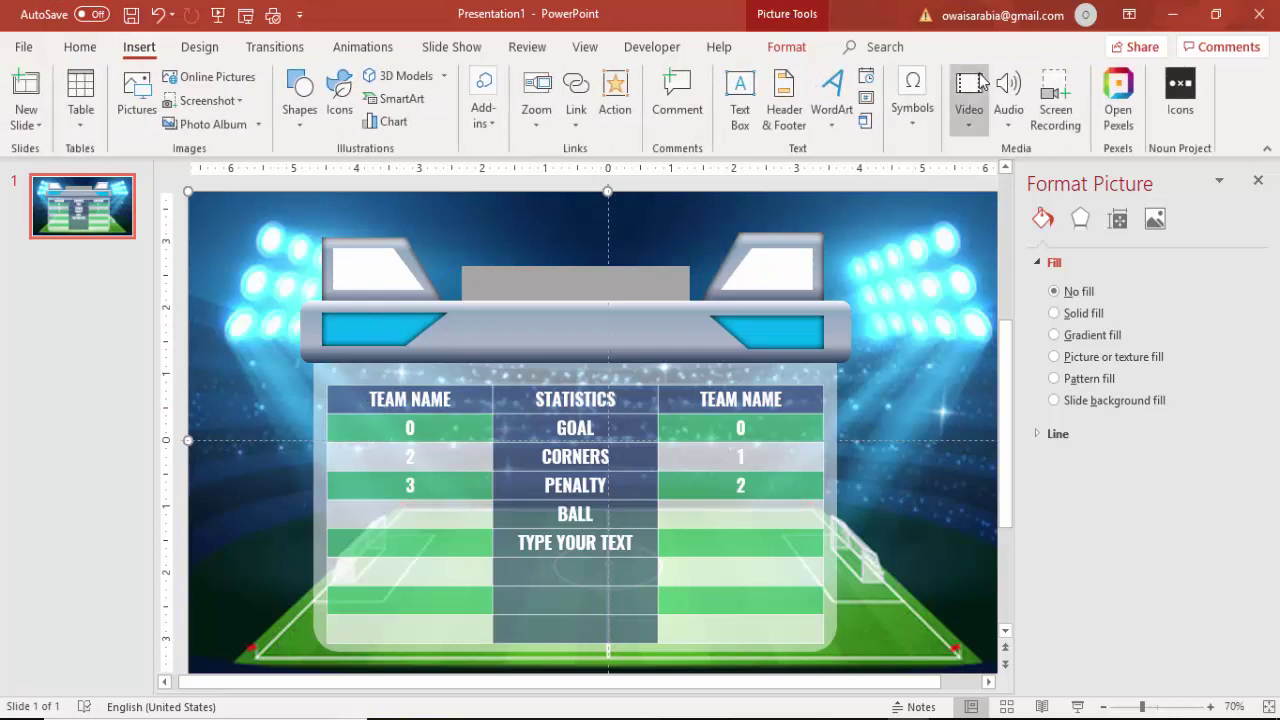
pyautogui.click(740, 97)
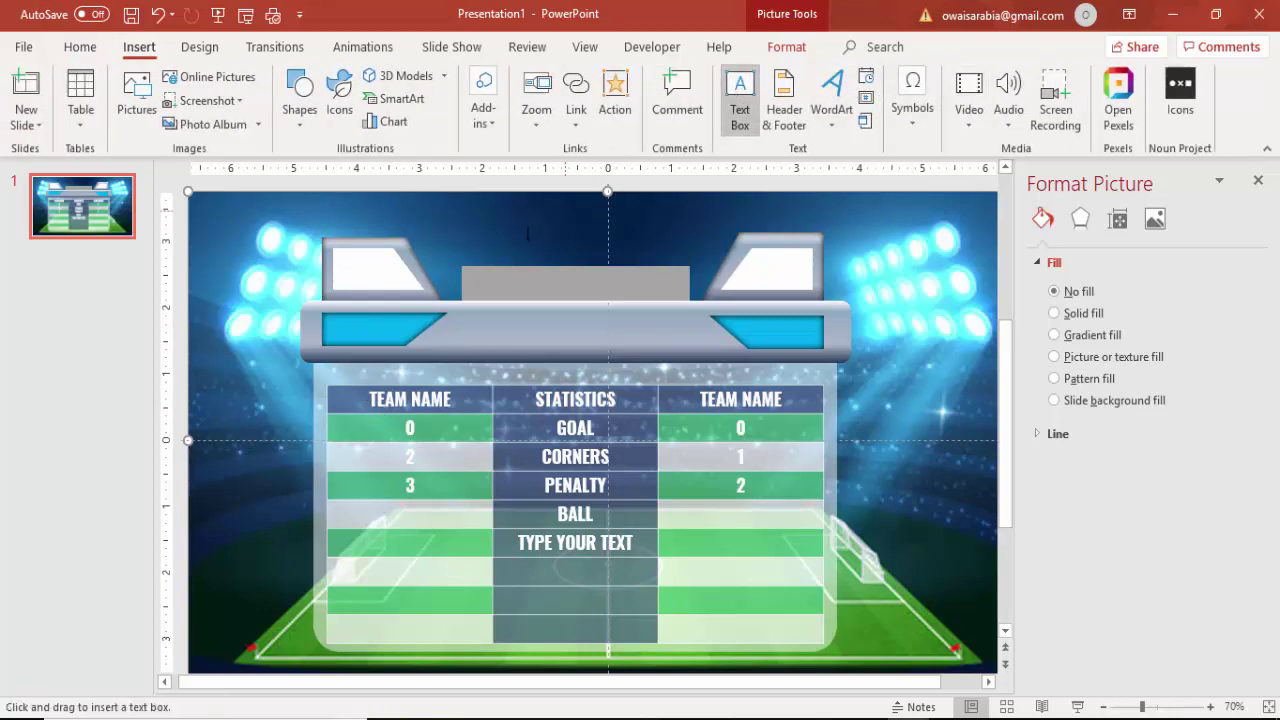
pyautogui.moveTo(340, 326); pyautogui.dragTo(391, 346)
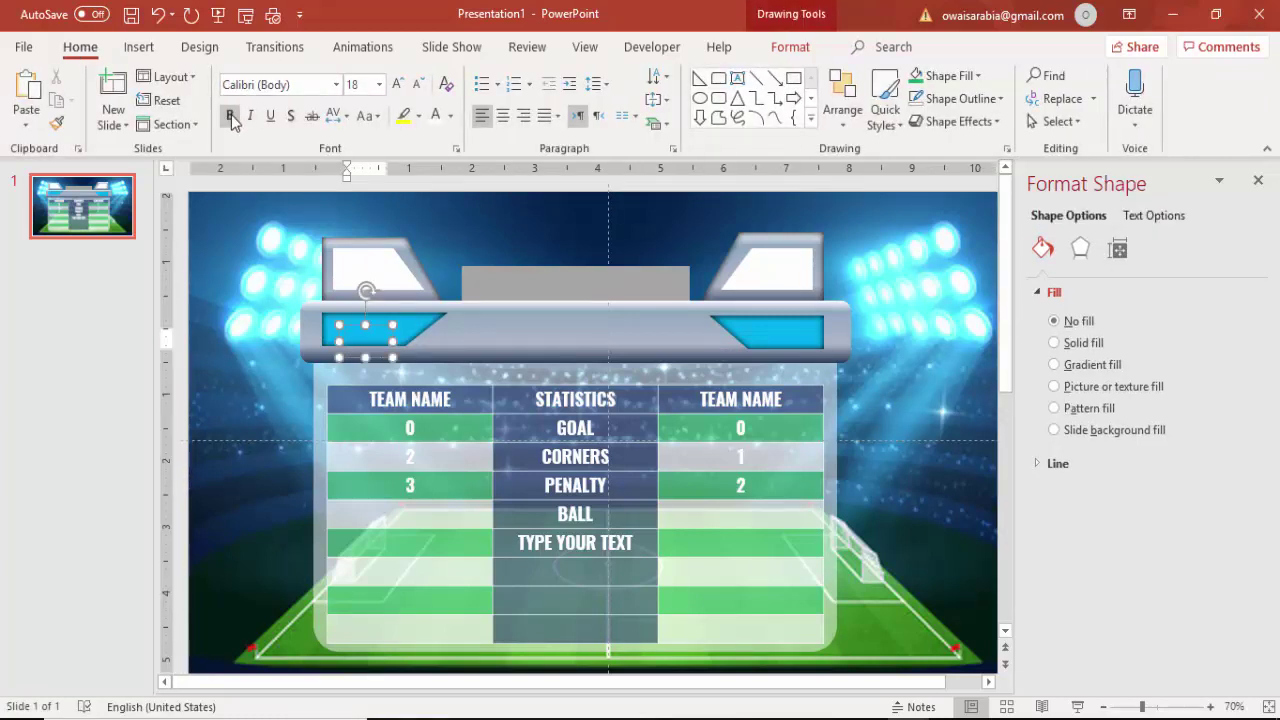
pyautogui.click(231, 116)
pyautogui.click(301, 80)
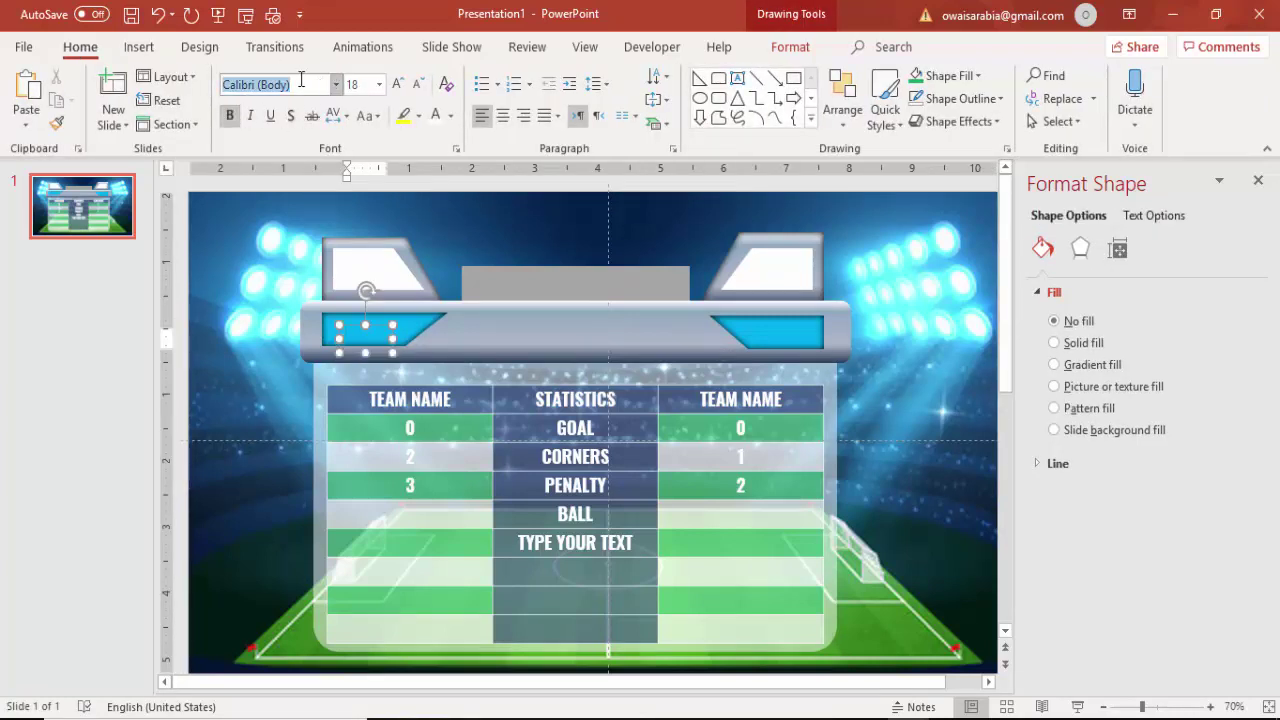
pyautogui.write('Oswald')
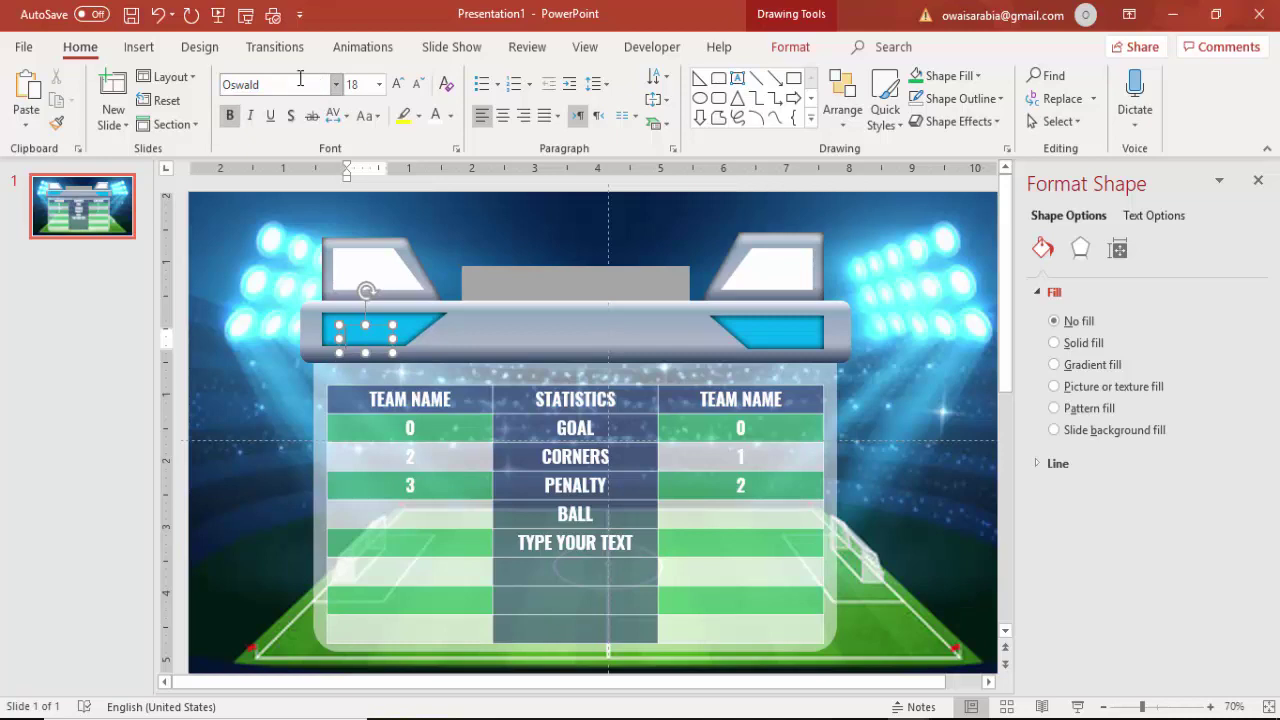
pyautogui.click(395, 84)
pyautogui.click(395, 84)
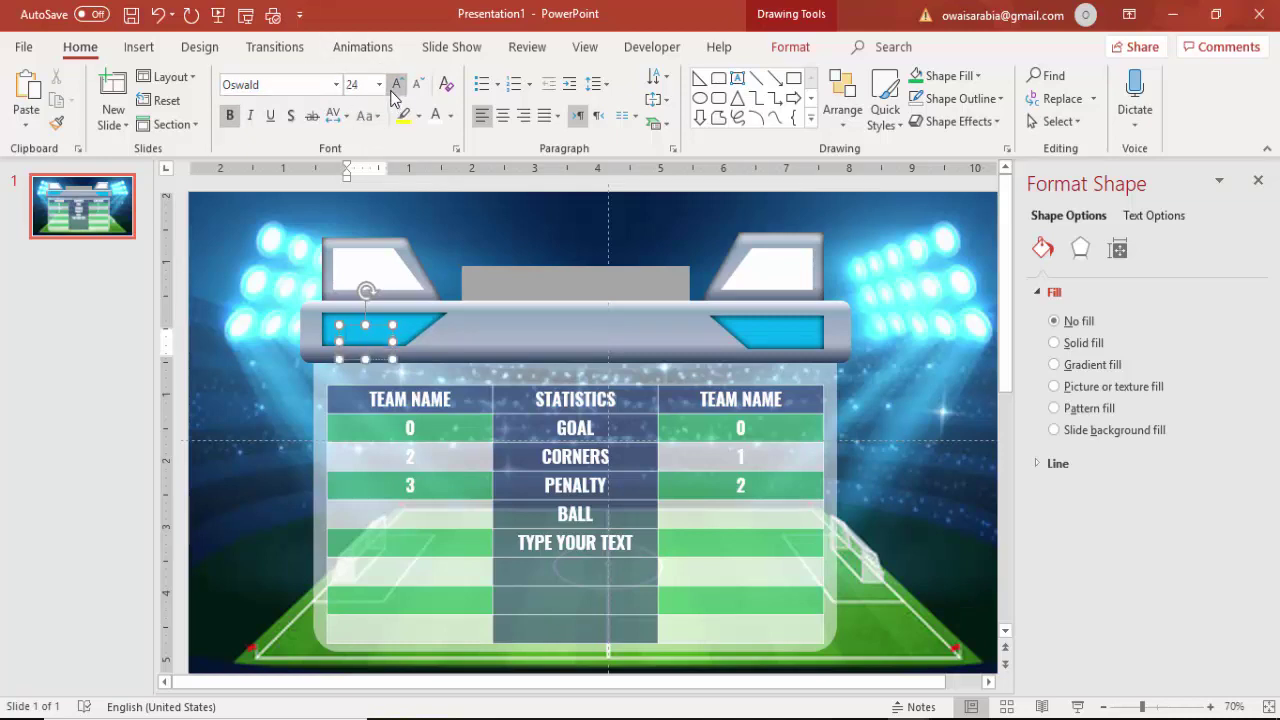
# Make the 0 centred, white and 28 pt, then copy it onto the right banner.
pyautogui.click(372, 325)
pyautogui.click(502, 116)
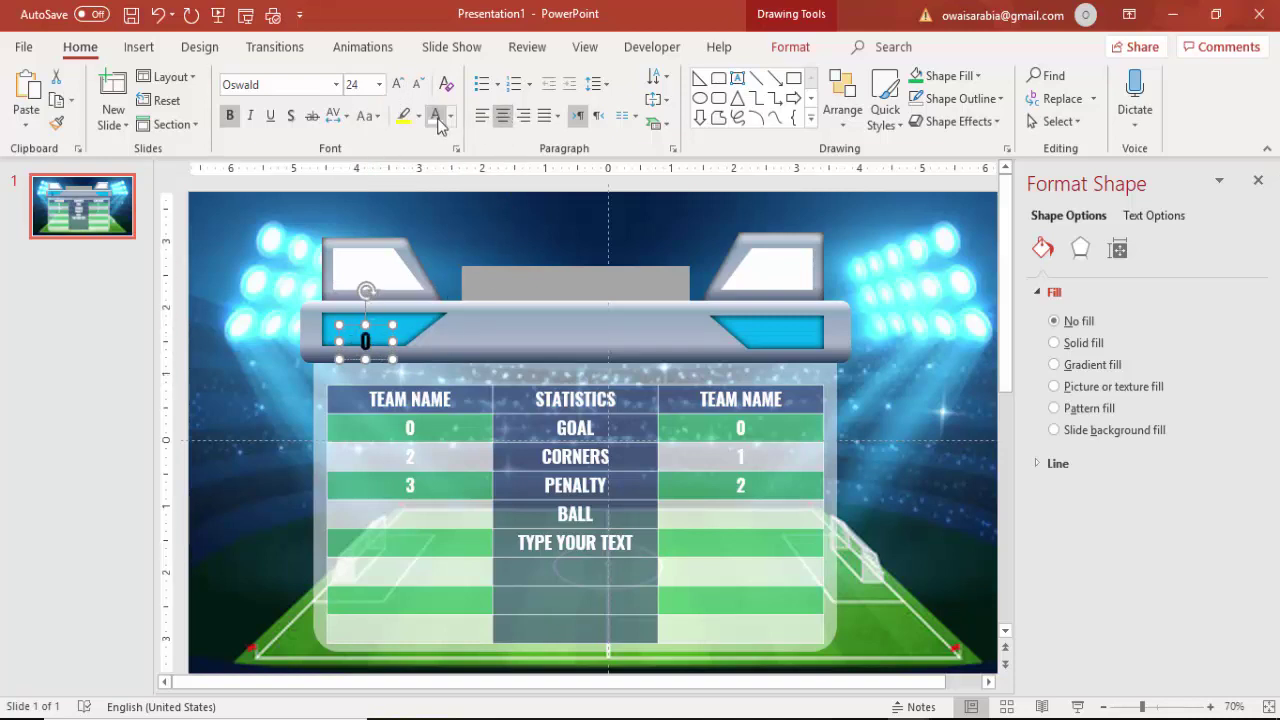
pyautogui.click(437, 118)
pyautogui.click(397, 84)
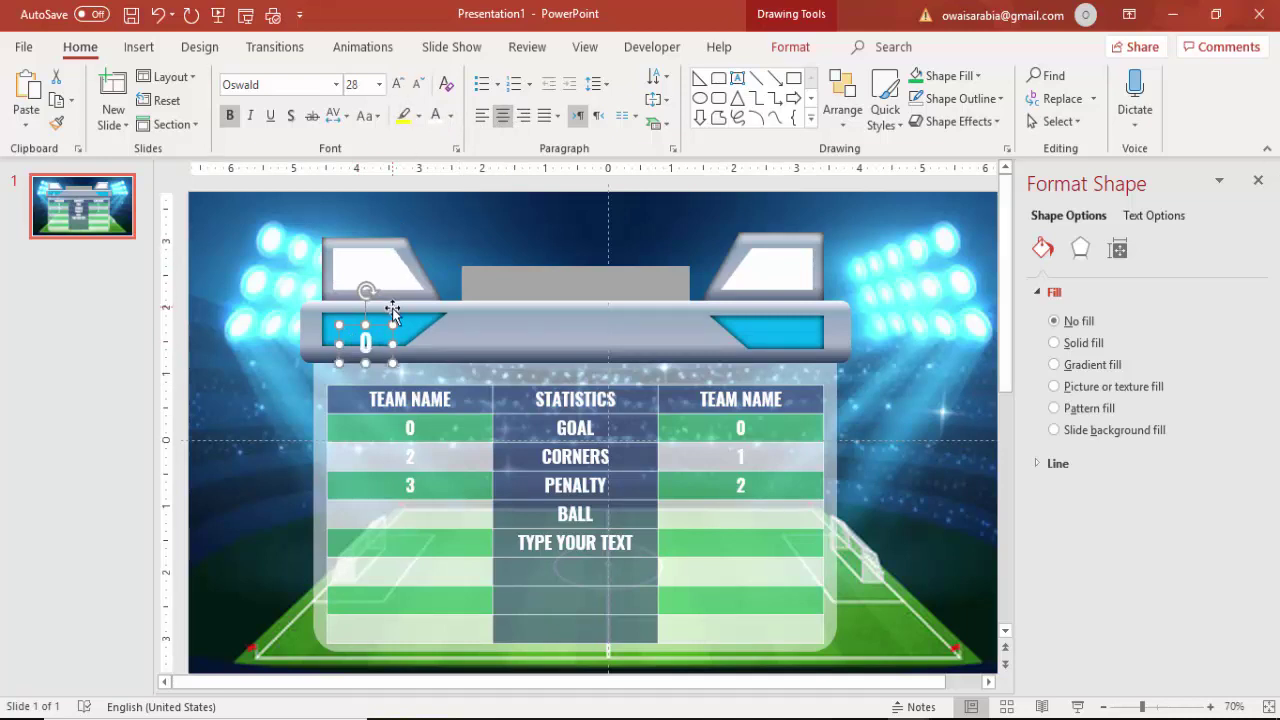
pyautogui.moveTo(386, 320); pyautogui.dragTo(791, 318)
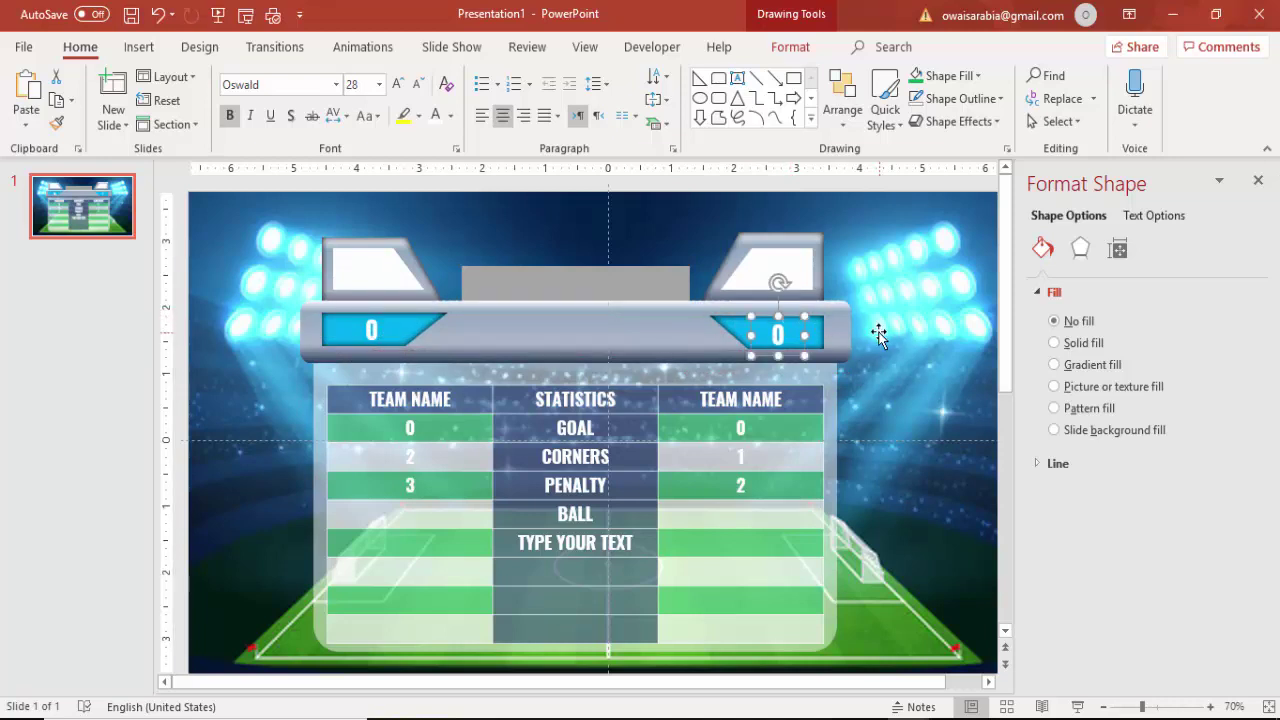
pyautogui.click(878, 387)
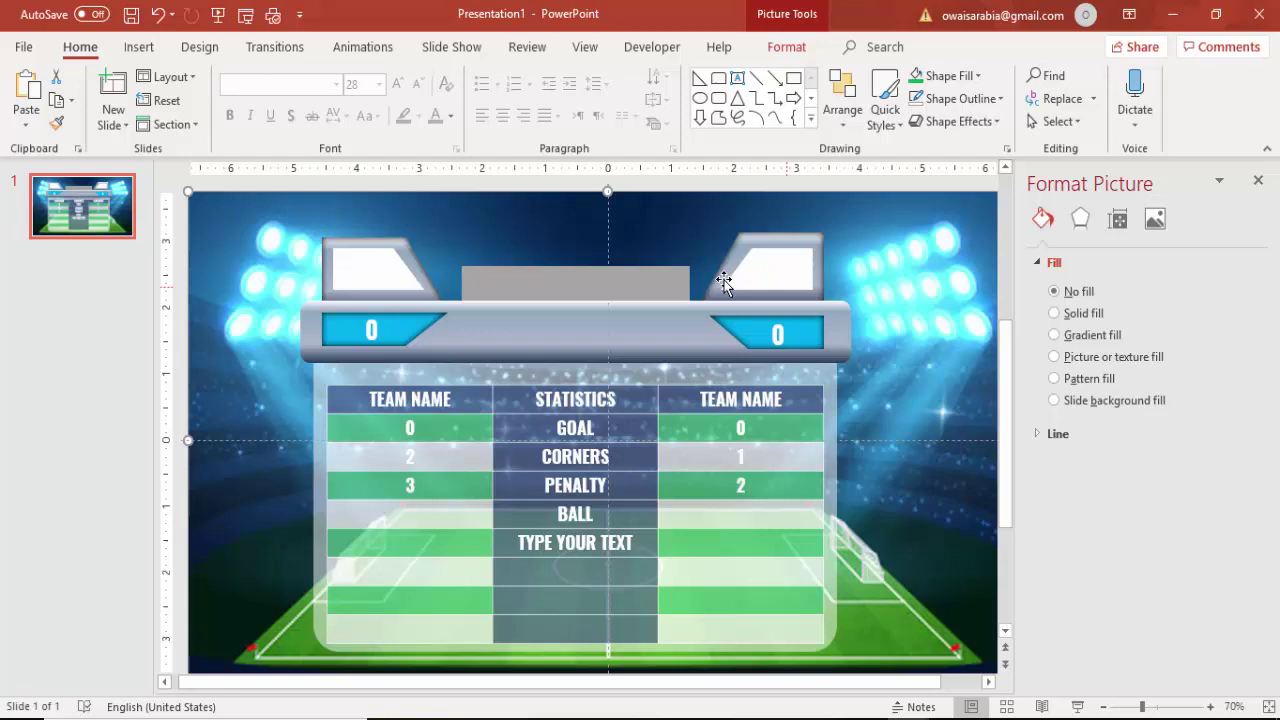
# Fill the upper-right trapezoid with the germany flag picture.
pyautogui.click(768, 276)
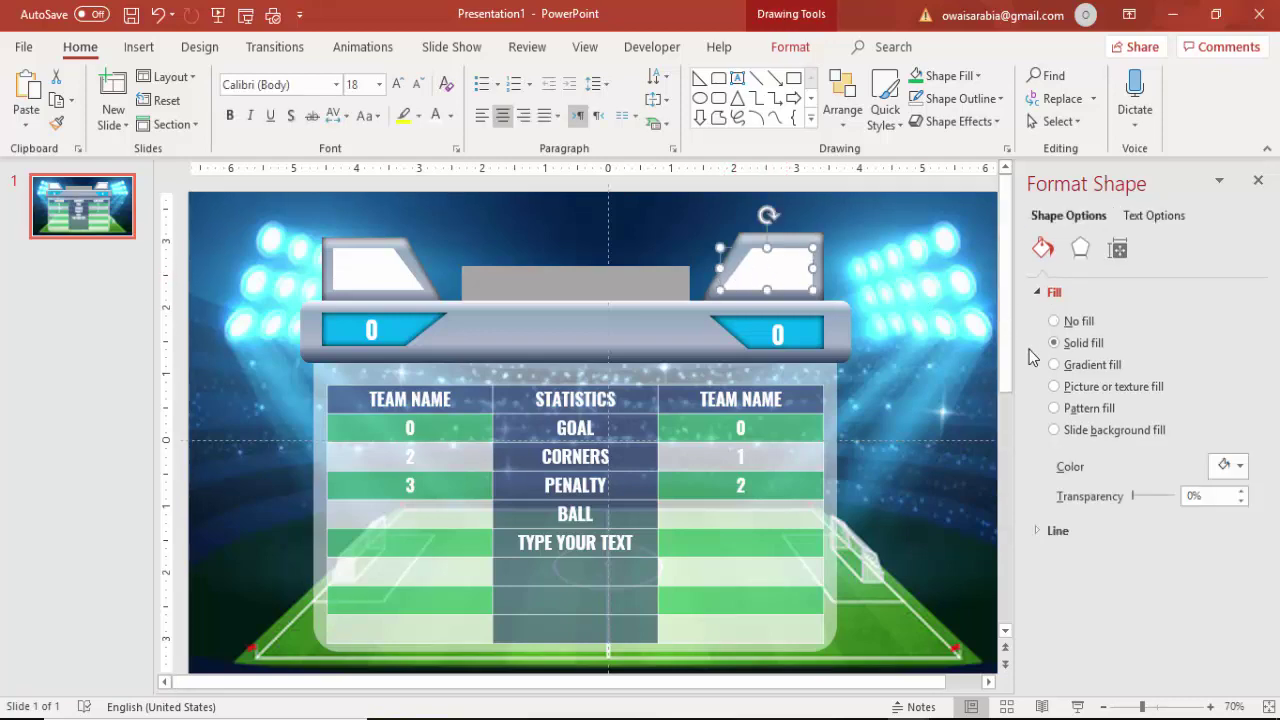
pyautogui.click(1108, 388)
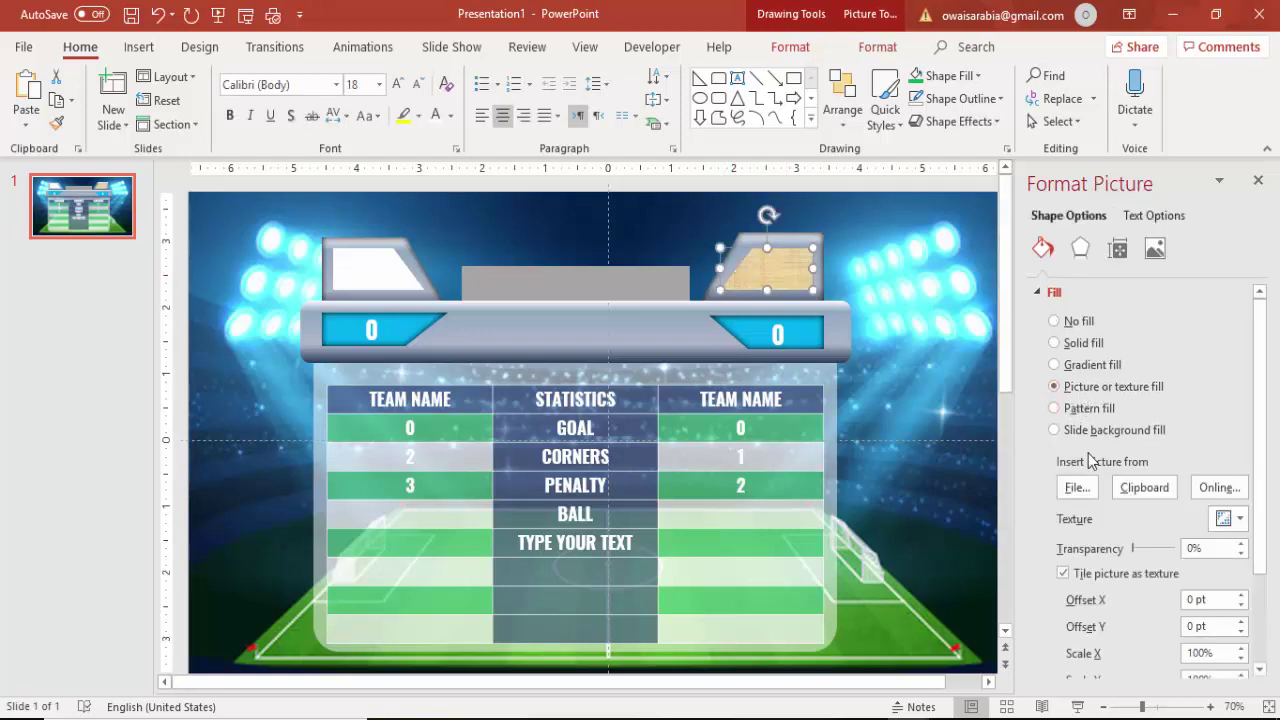
pyautogui.click(1075, 487)
pyautogui.click(800, 190)
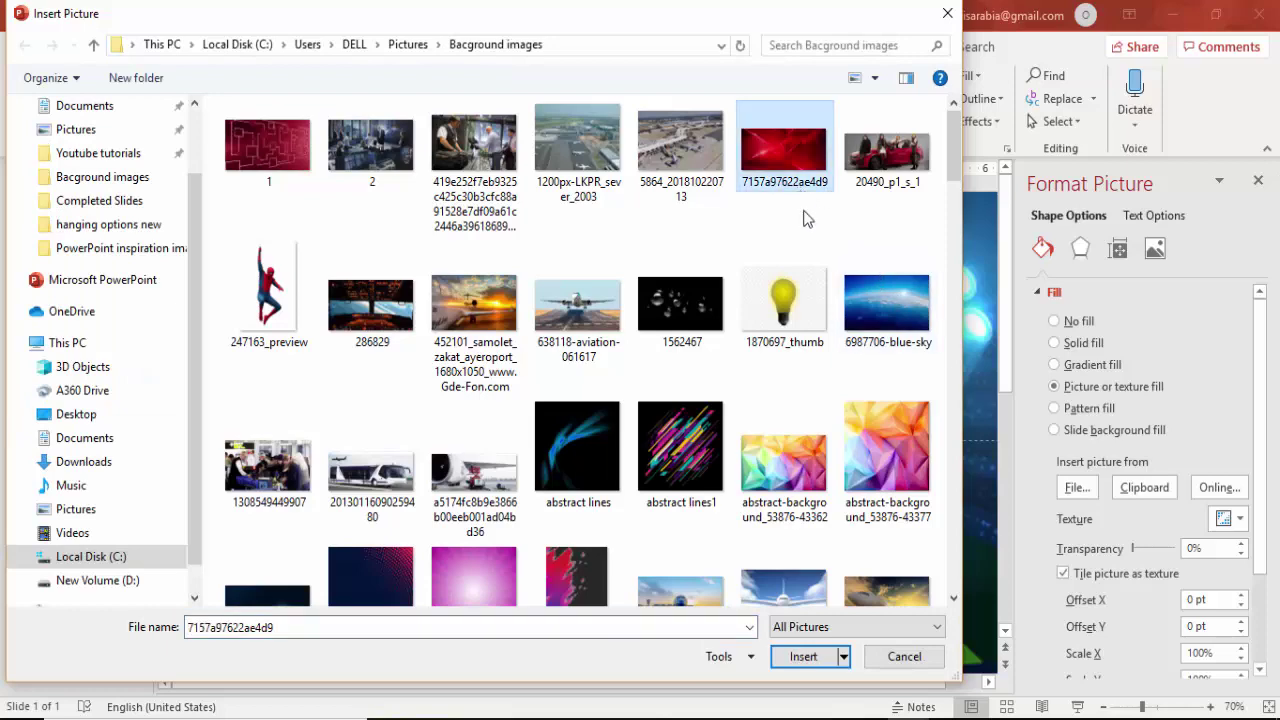
pyautogui.scroll(-5, 808, 218)
pyautogui.click(795, 192)
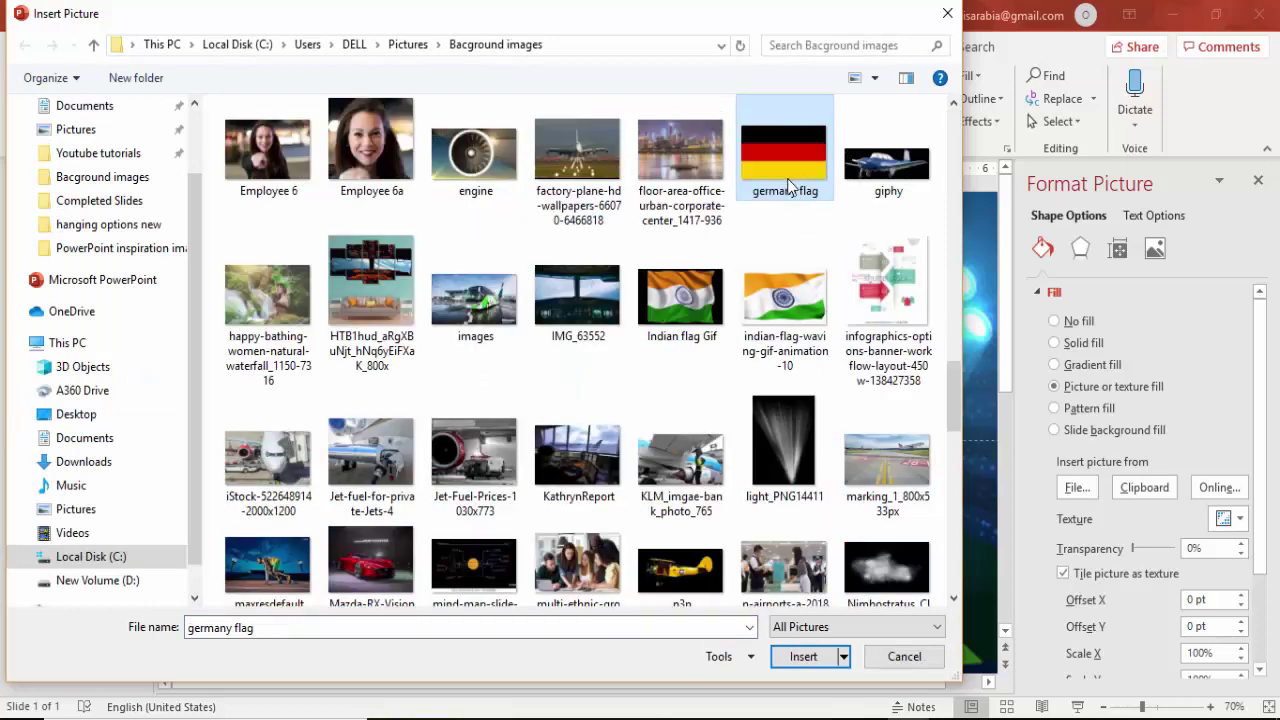
pyautogui.click(806, 657)
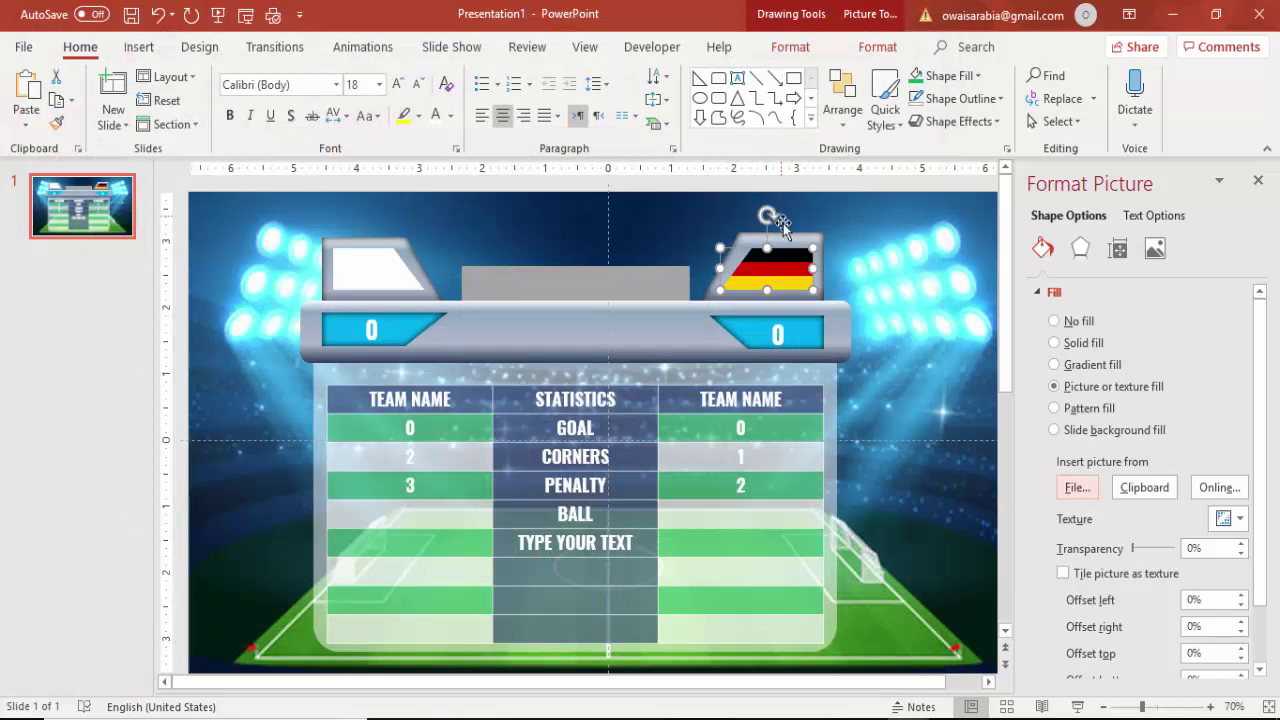
# Fill the upper-left trapezoid with the brazil flag picture.
pyautogui.click(364, 268)
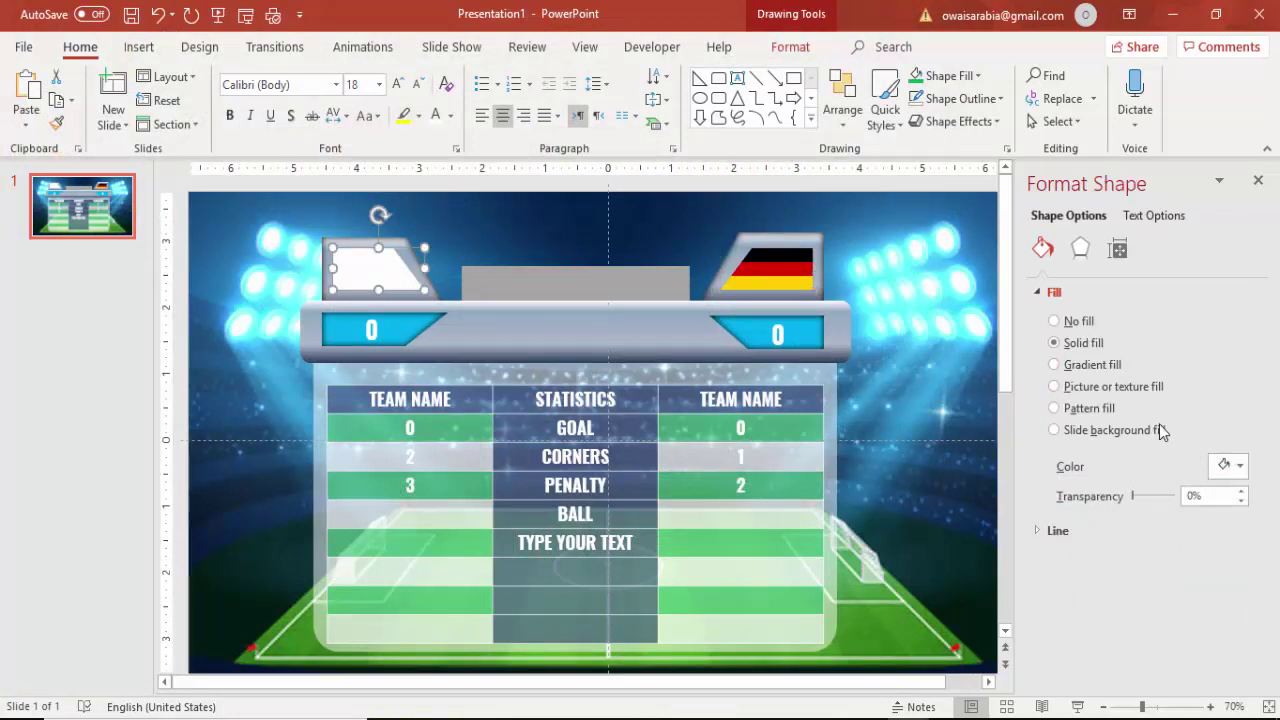
pyautogui.click(1118, 395)
pyautogui.click(1077, 487)
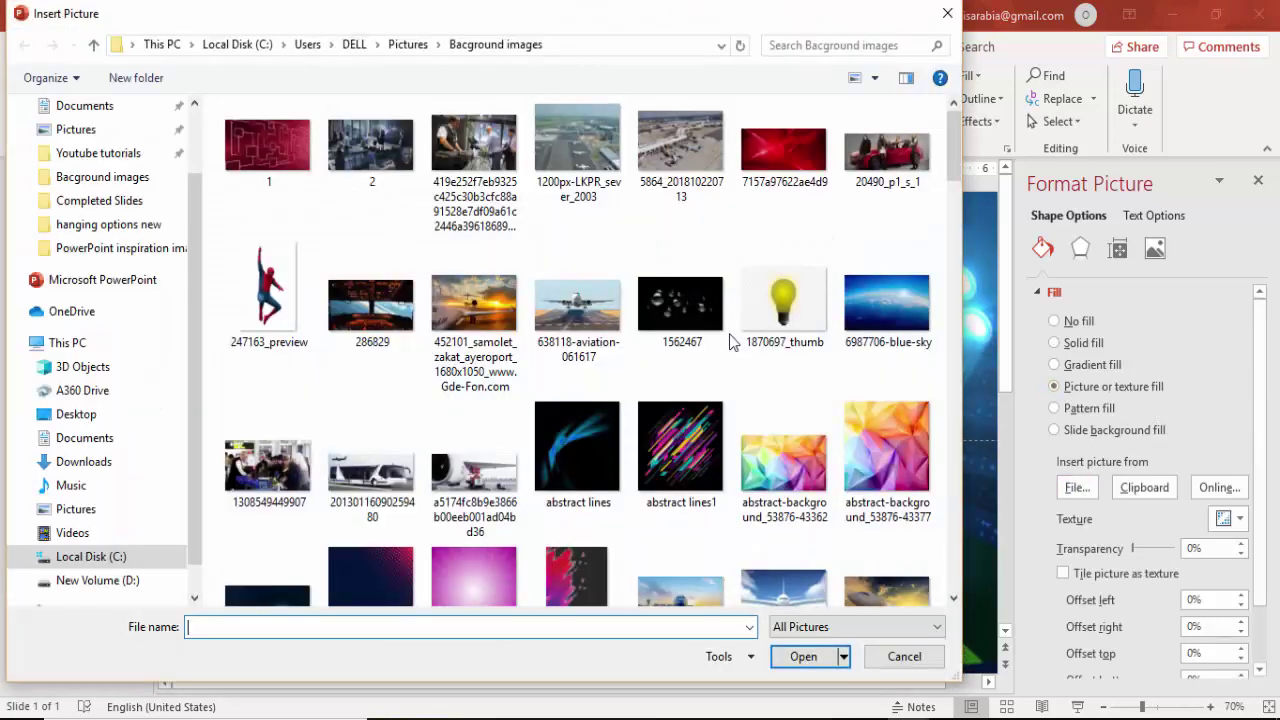
pyautogui.click(684, 318)
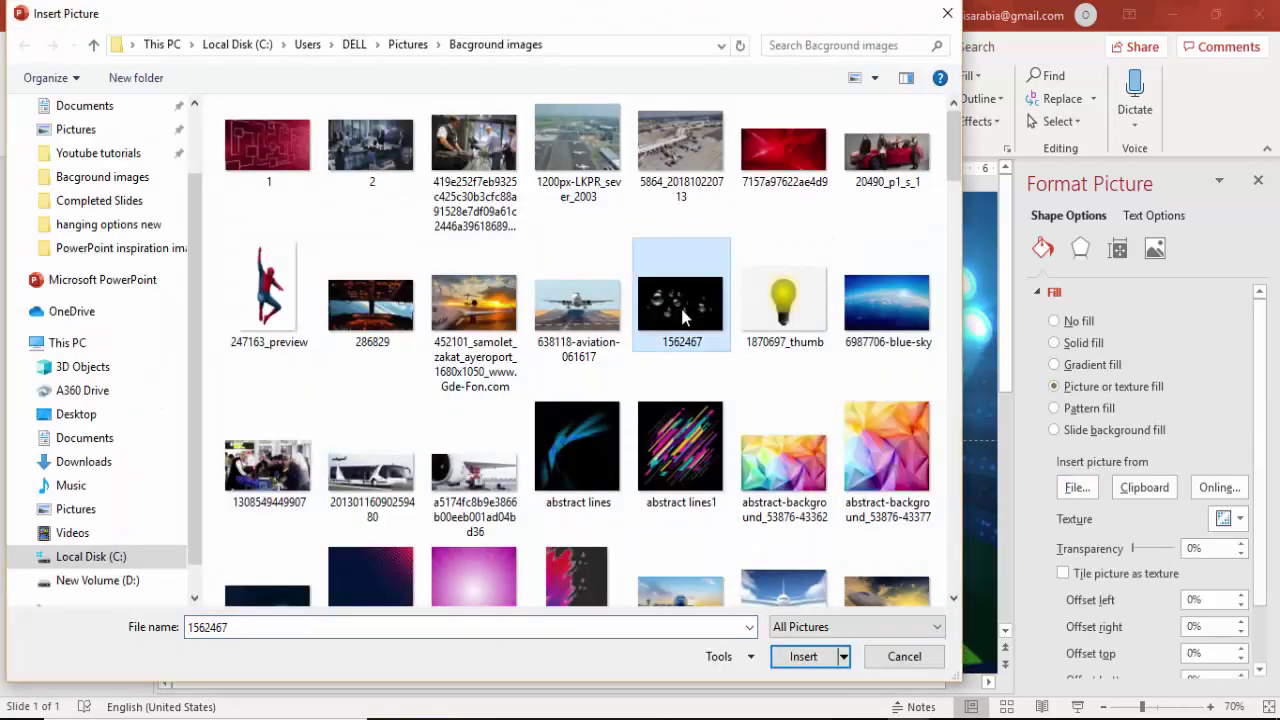
pyautogui.press('b')
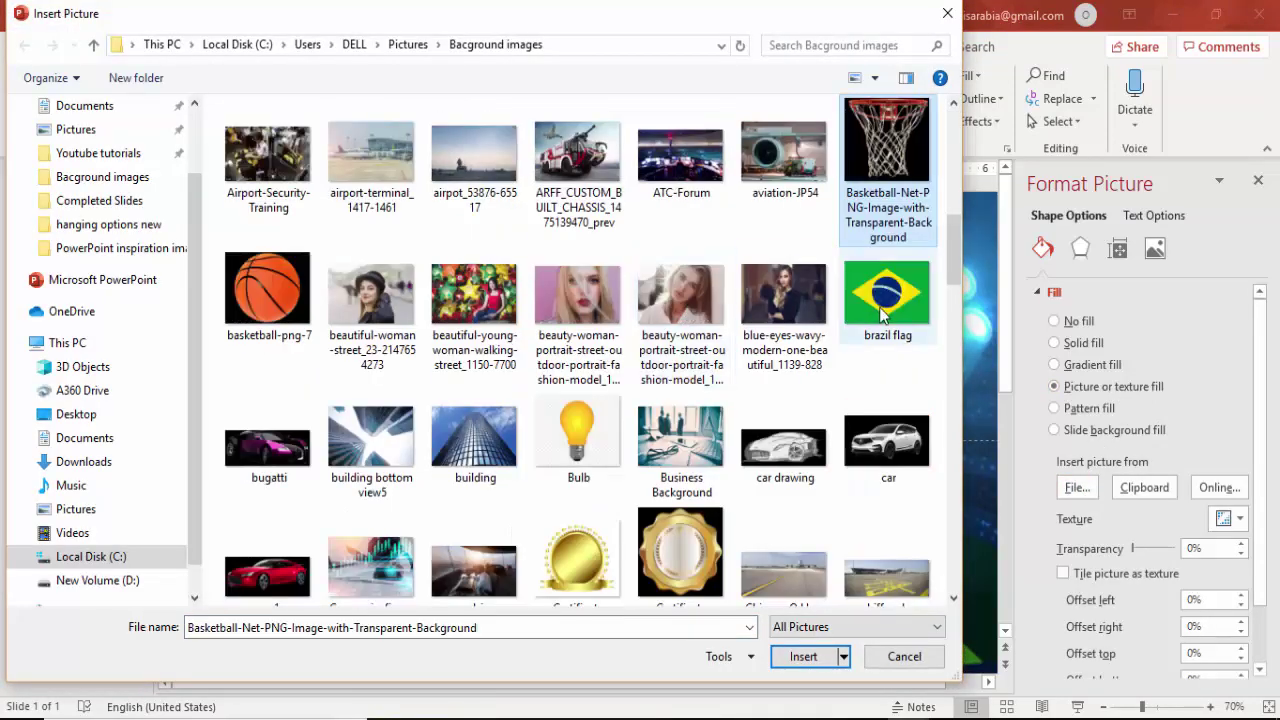
pyautogui.click(887, 318)
pyautogui.click(810, 656)
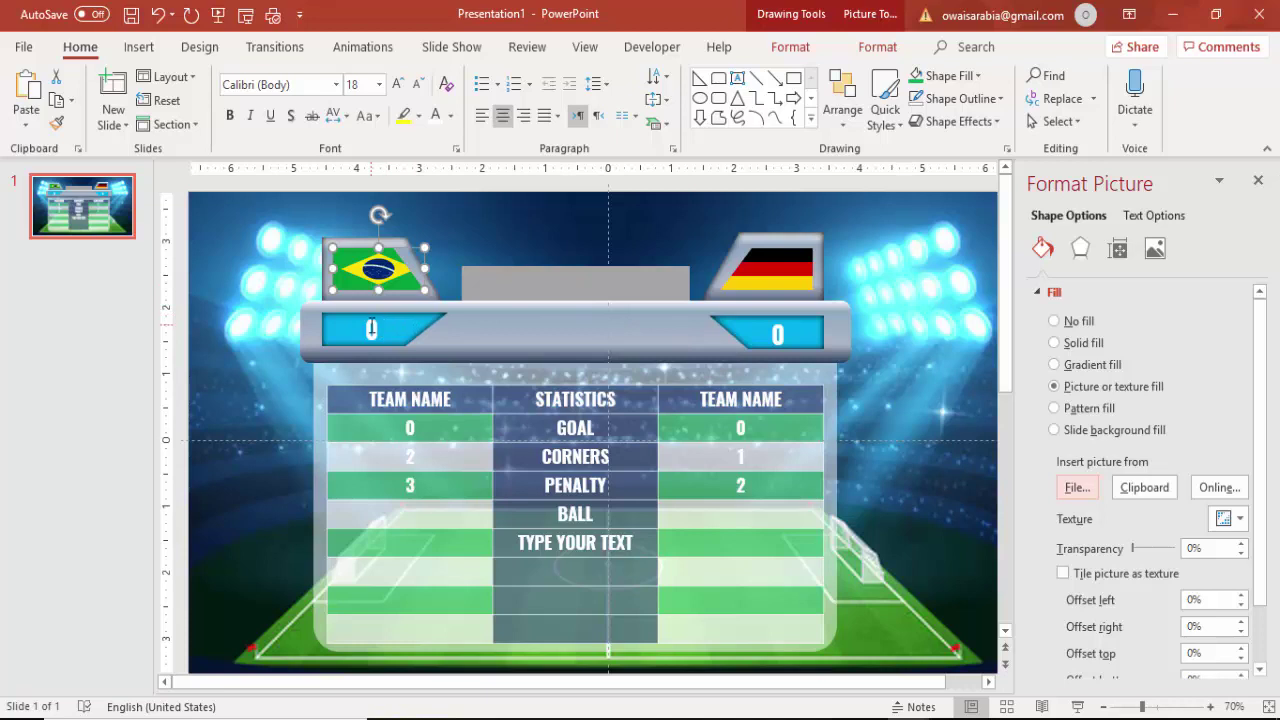
# Copy the 0 text box onto the grey bar and remove its bold.
pyautogui.click(401, 328)
pyautogui.click(399, 322)
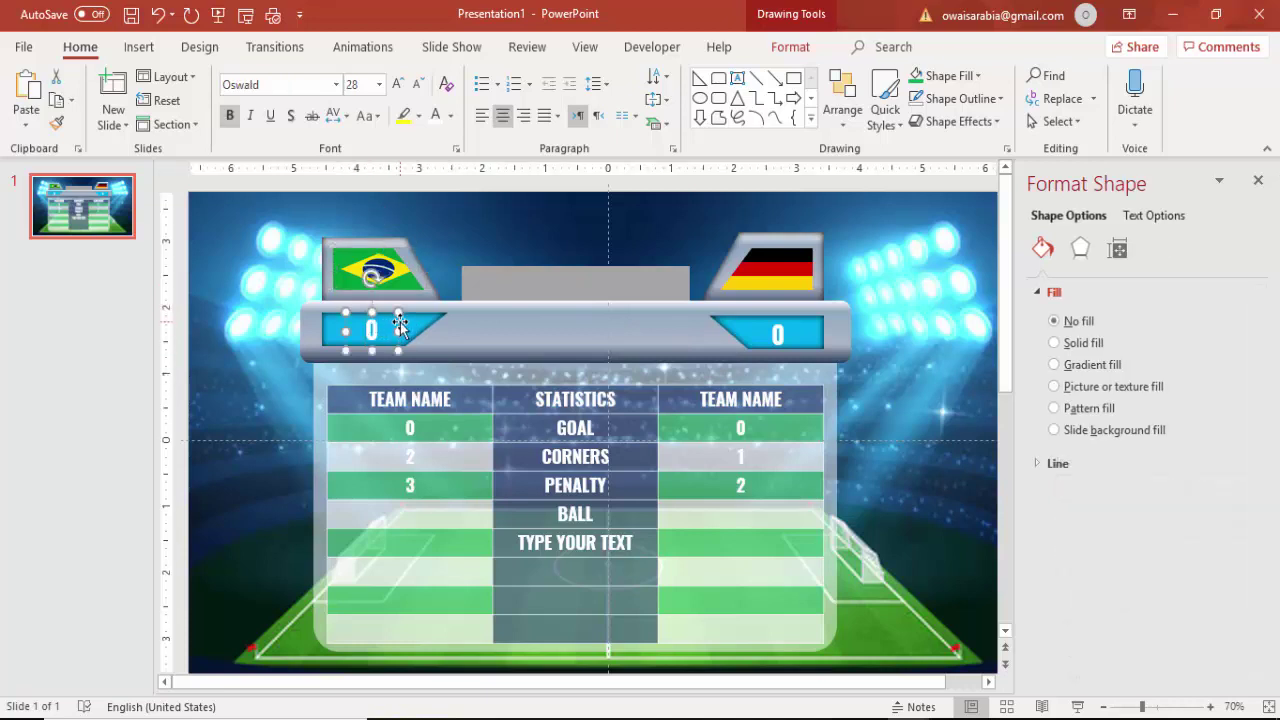
pyautogui.moveTo(399, 322); pyautogui.dragTo(572, 303)
pyautogui.hotkey('ctrl', 'z')
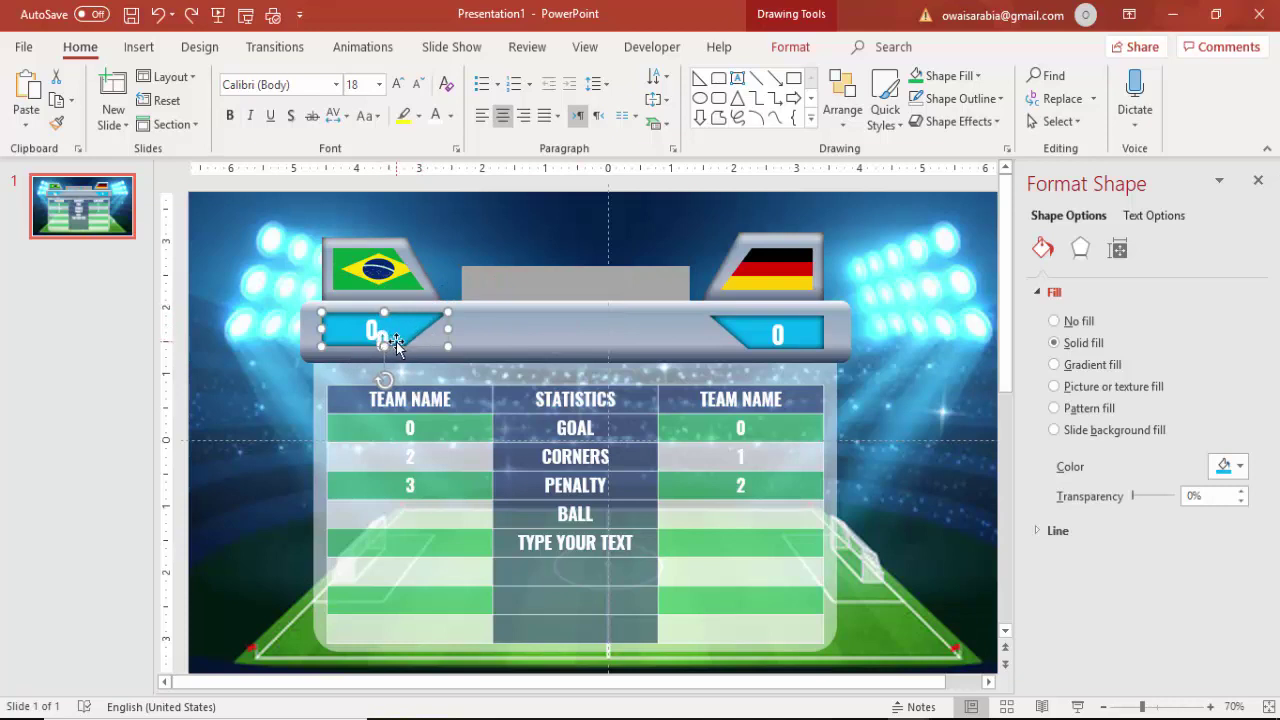
pyautogui.click(396, 343)
pyautogui.moveTo(411, 340); pyautogui.dragTo(596, 281)
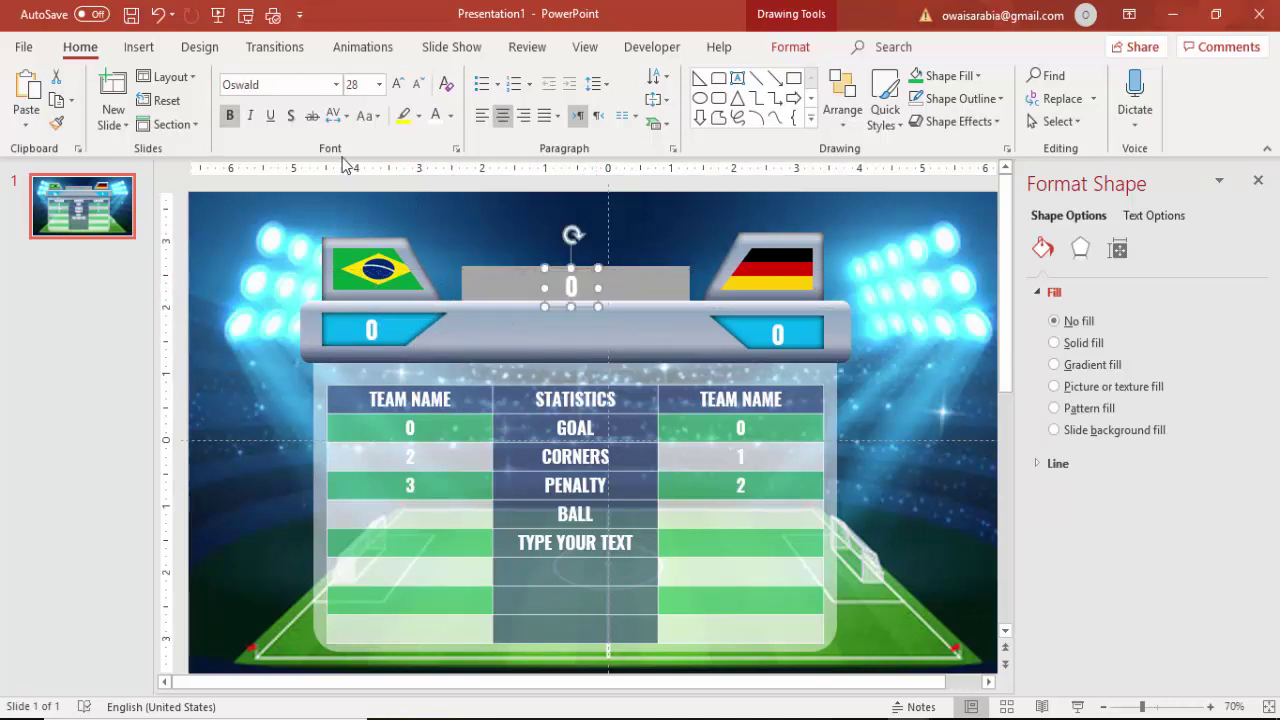
pyautogui.click(221, 122)
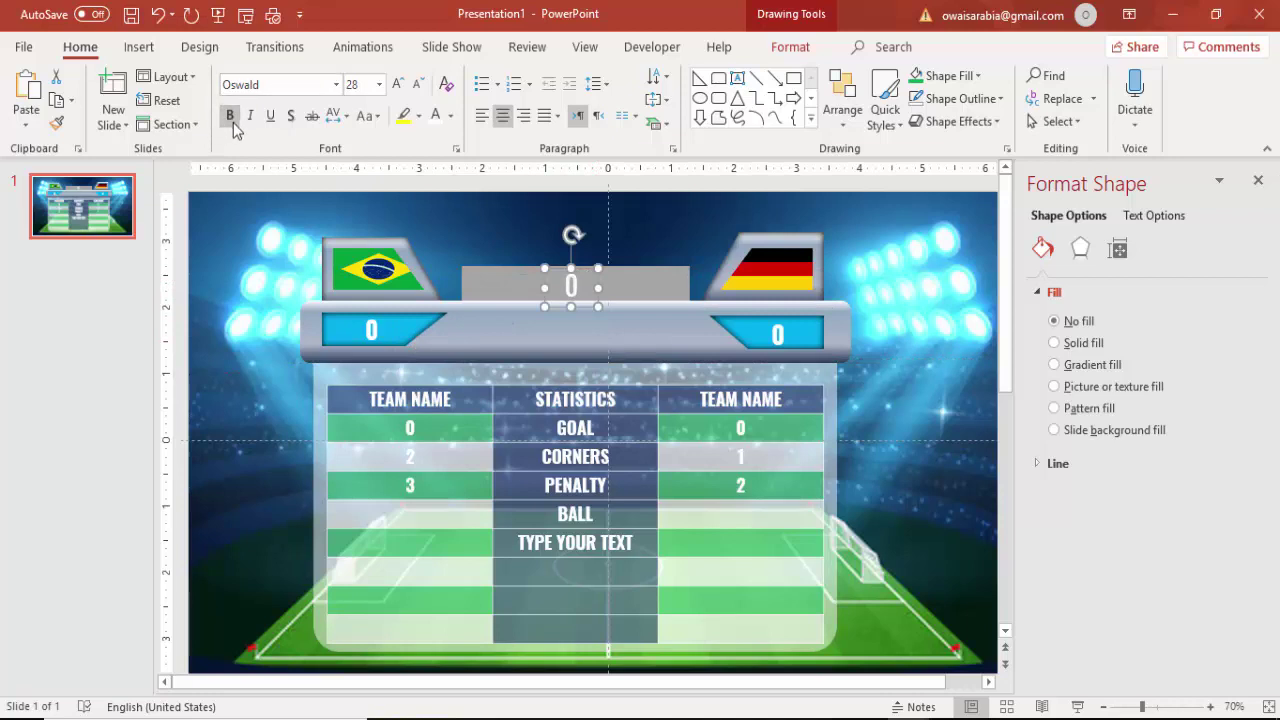
# Replace the copied text with 'INFORMATION'.
pyautogui.doubleClick(571, 284)
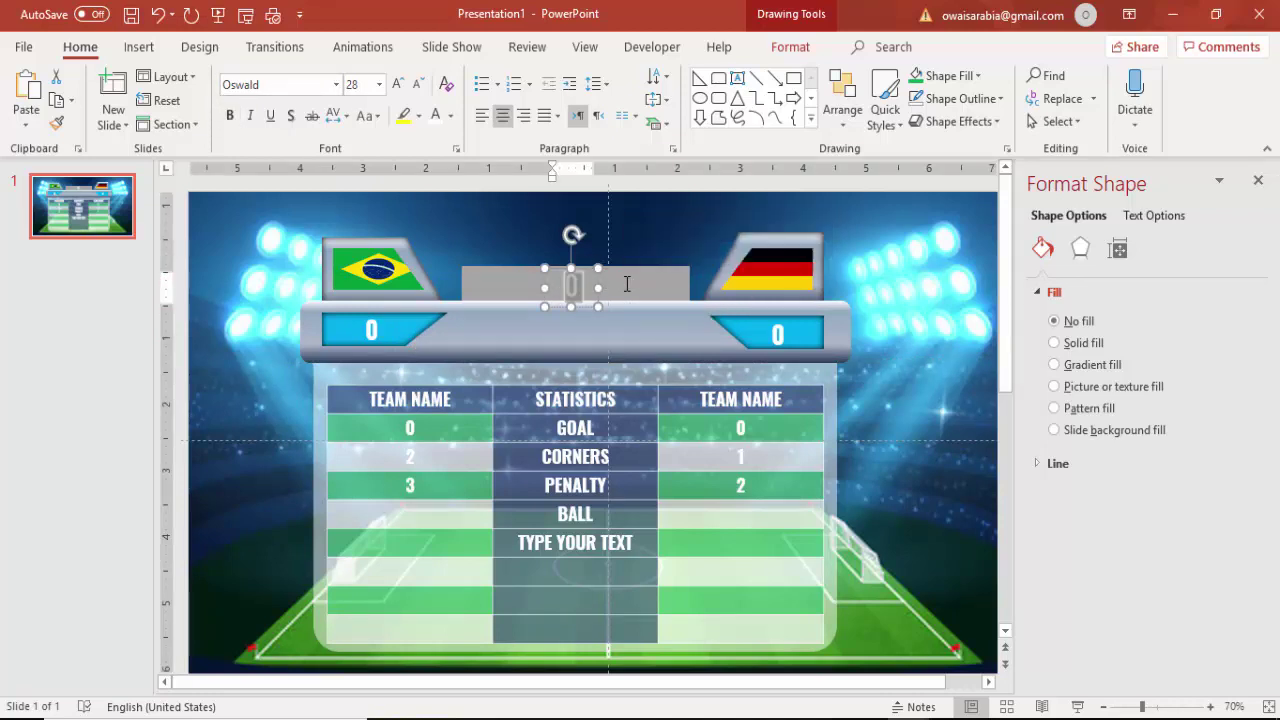
pyautogui.write('Sta')
pyautogui.press('BackSpace')
pyautogui.press('BackSpace')
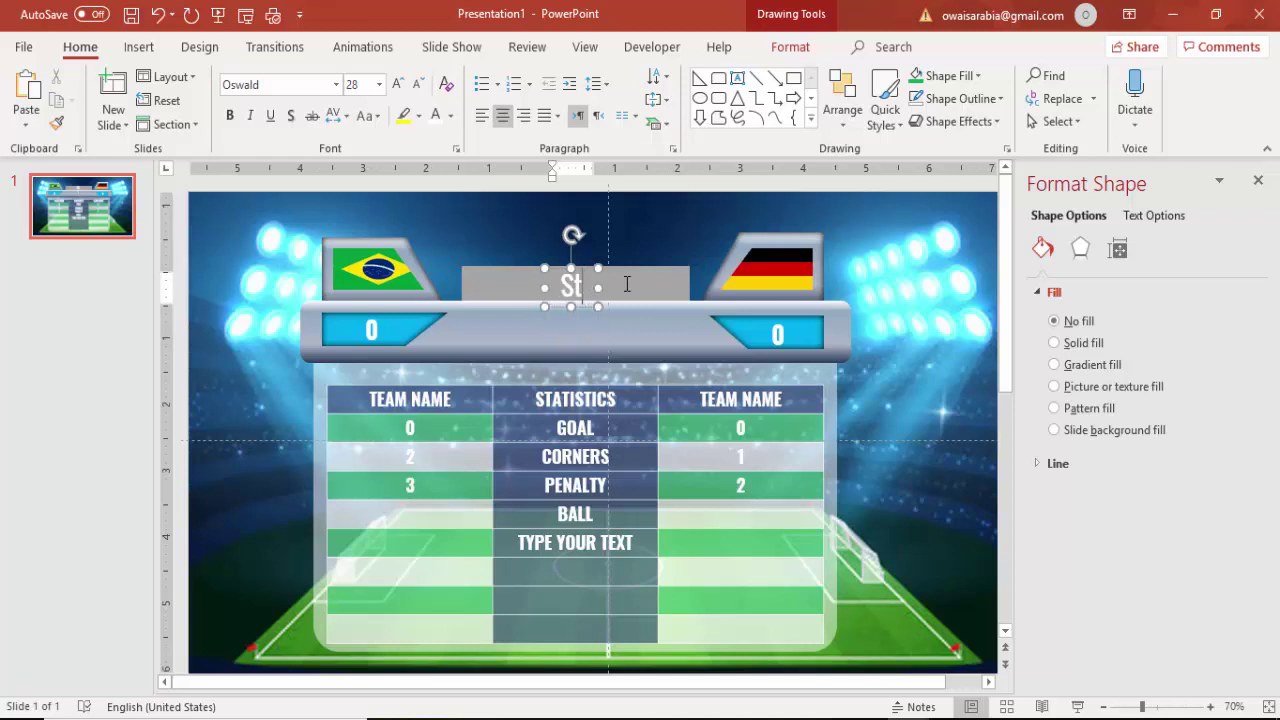
pyautogui.press('BackSpace')
pyautogui.write('INFORMATION')
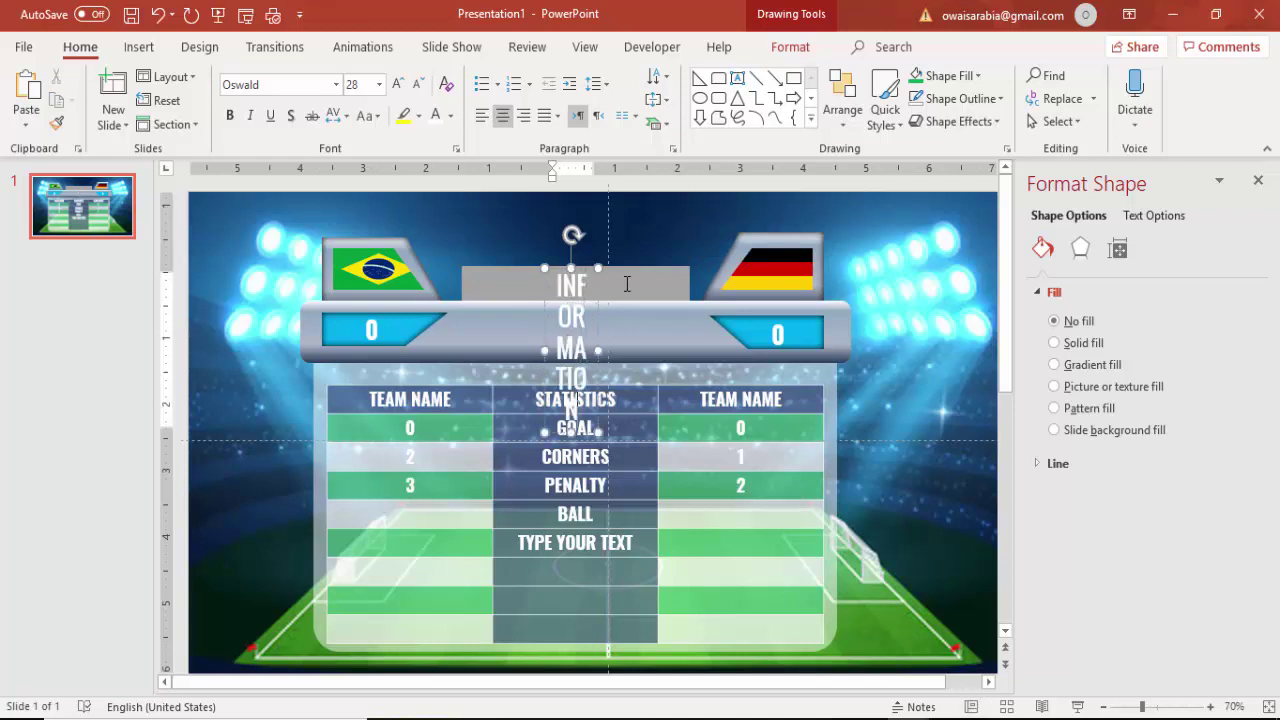
# Widen the INFORMATION box to one line, shrink it to 18 pt, and centre it.
pyautogui.click(592, 353)
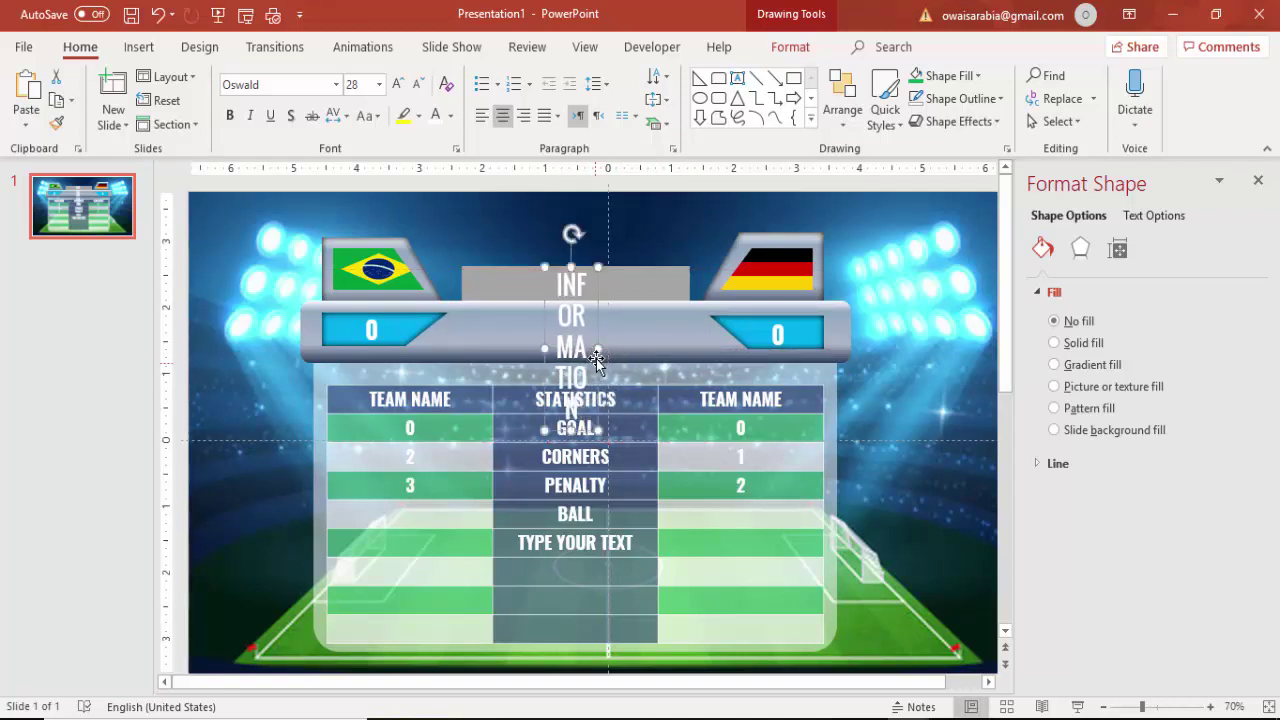
pyautogui.moveTo(597, 349); pyautogui.dragTo(686, 346)
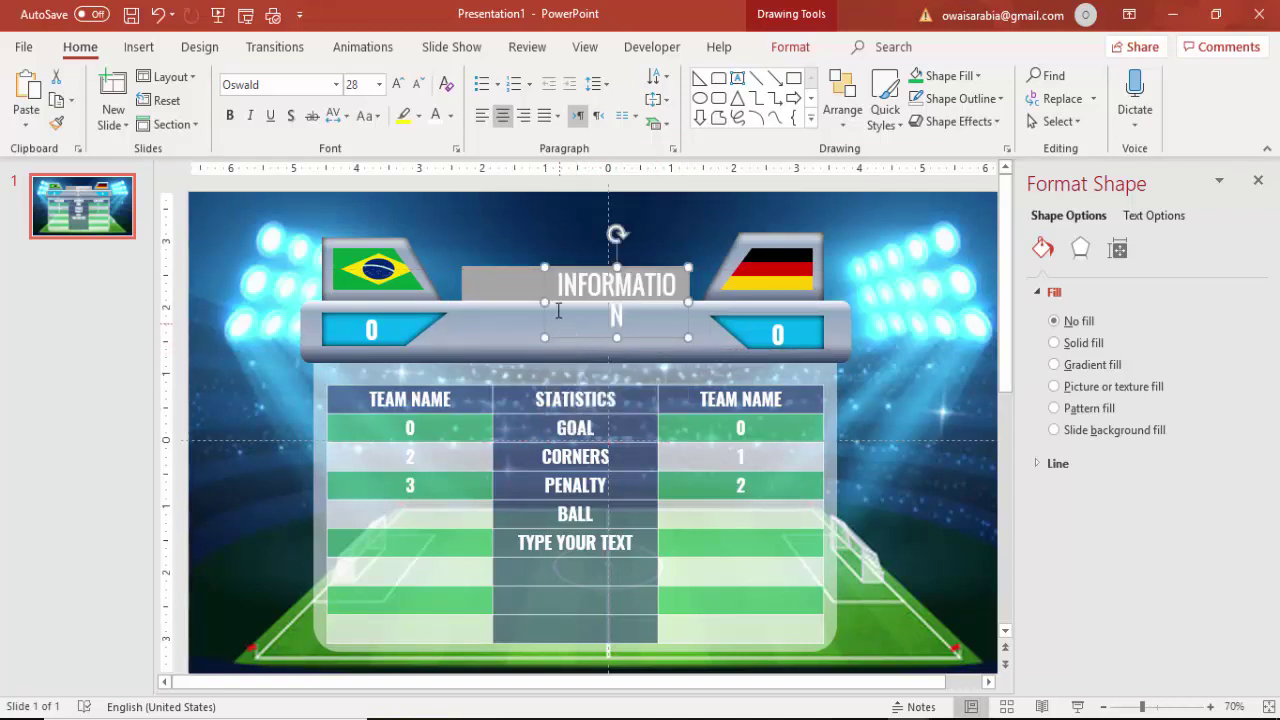
pyautogui.moveTo(541, 301); pyautogui.dragTo(473, 301)
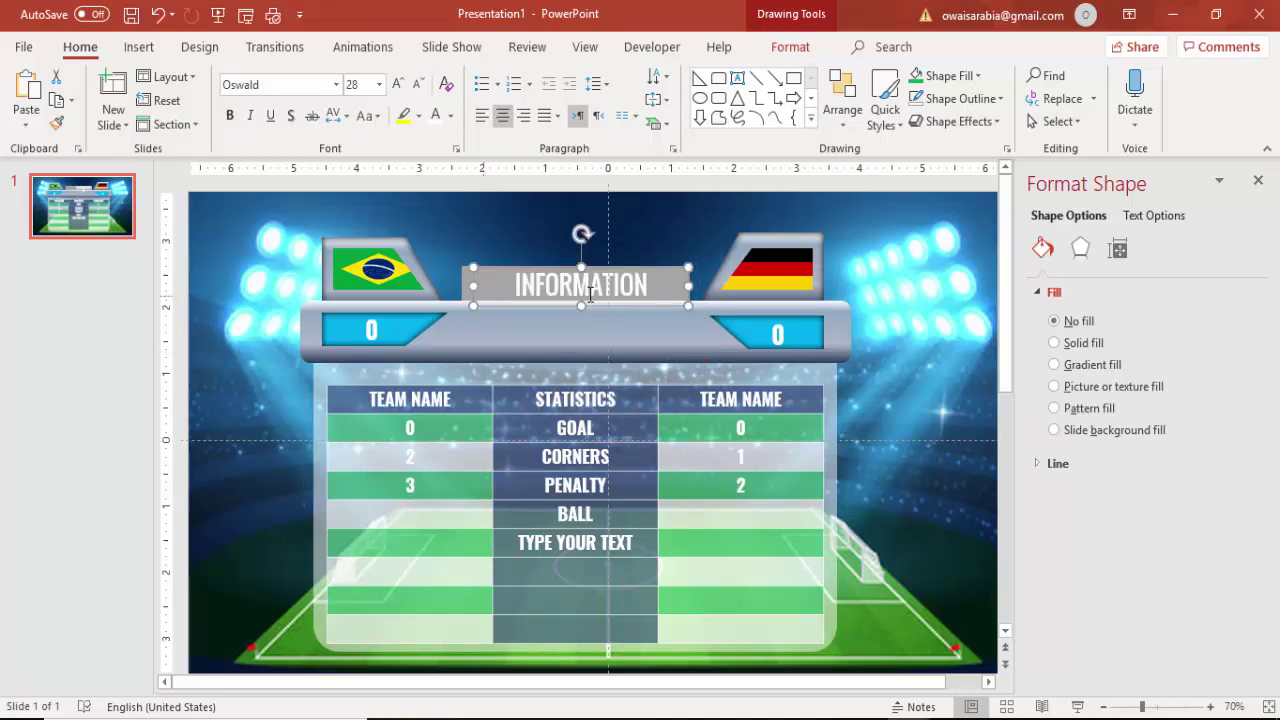
pyautogui.click(417, 84)
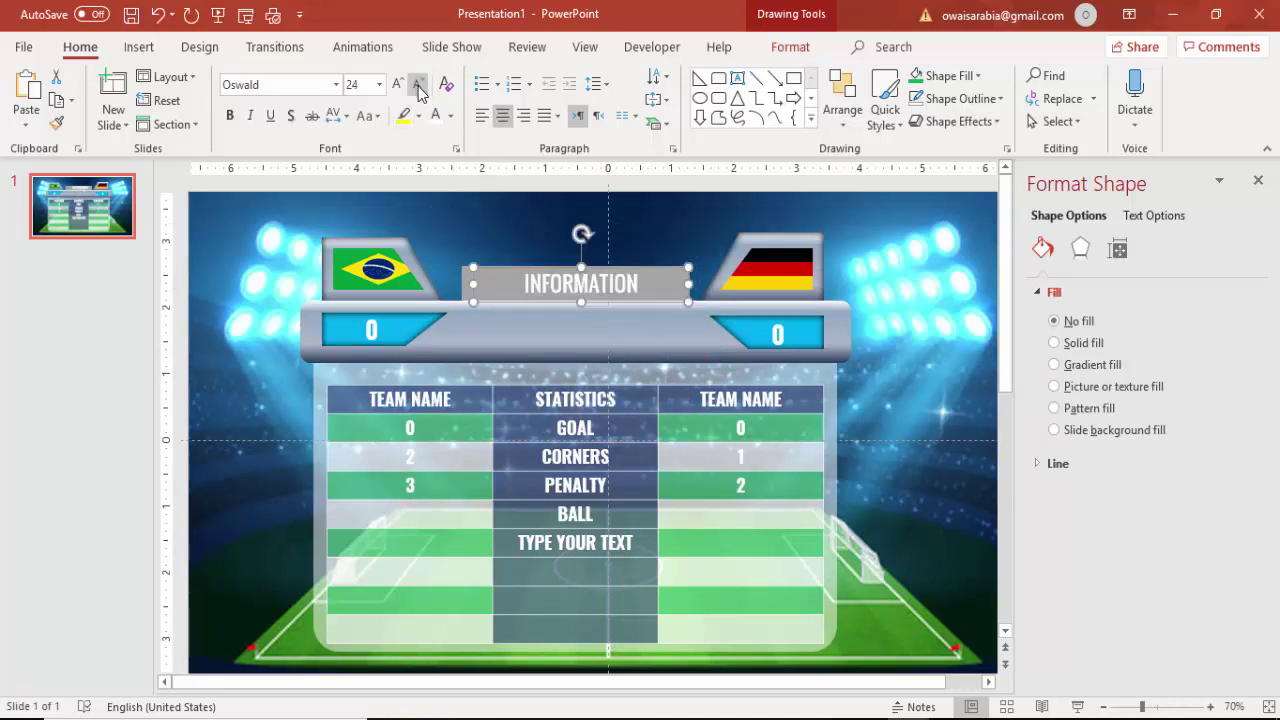
pyautogui.click(417, 84)
pyautogui.click(417, 84)
pyautogui.moveTo(631, 292); pyautogui.dragTo(622, 293)
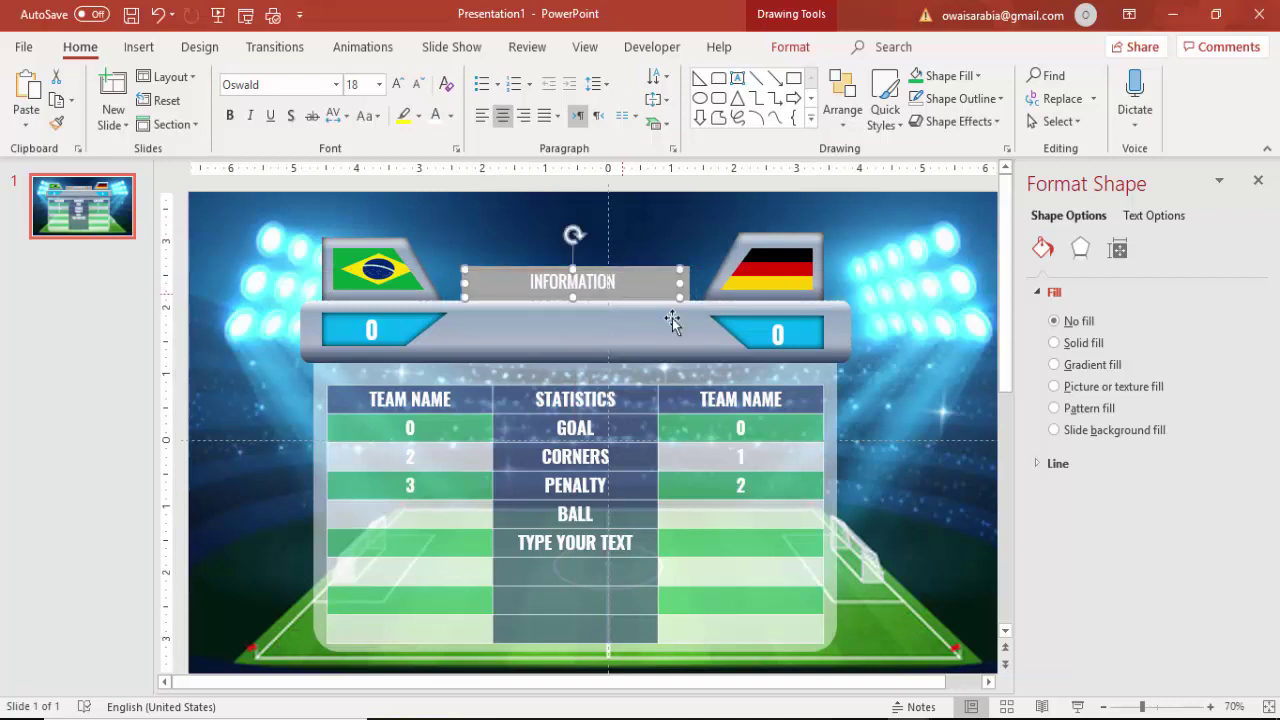
pyautogui.click(905, 386)
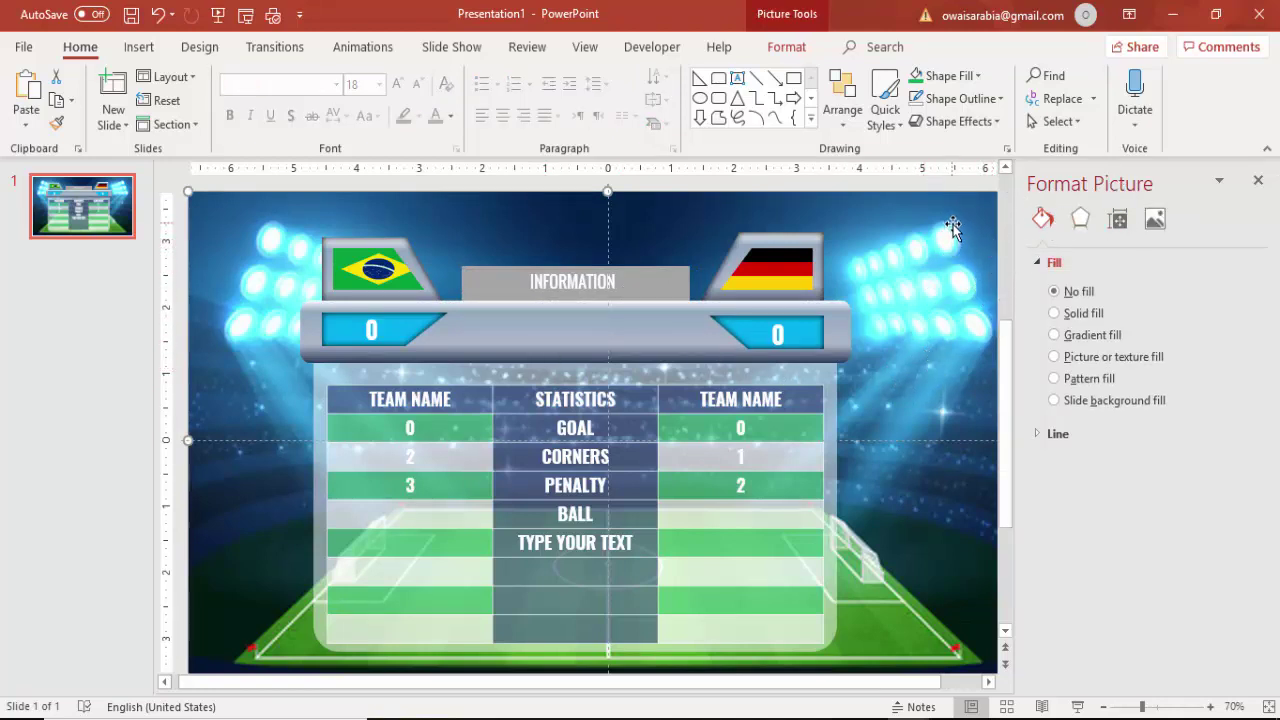
# Insert the light_PNG14411 picture from the Bagground images folder.
pyautogui.click(140, 50)
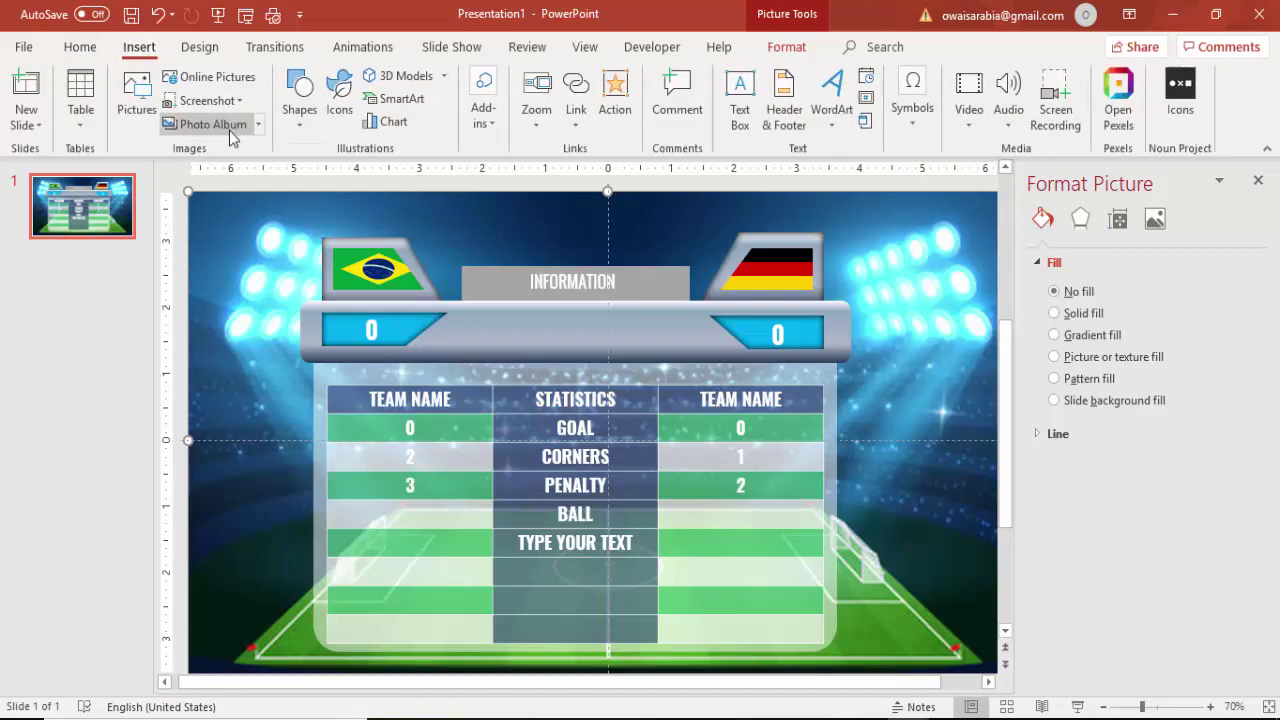
pyautogui.click(137, 110)
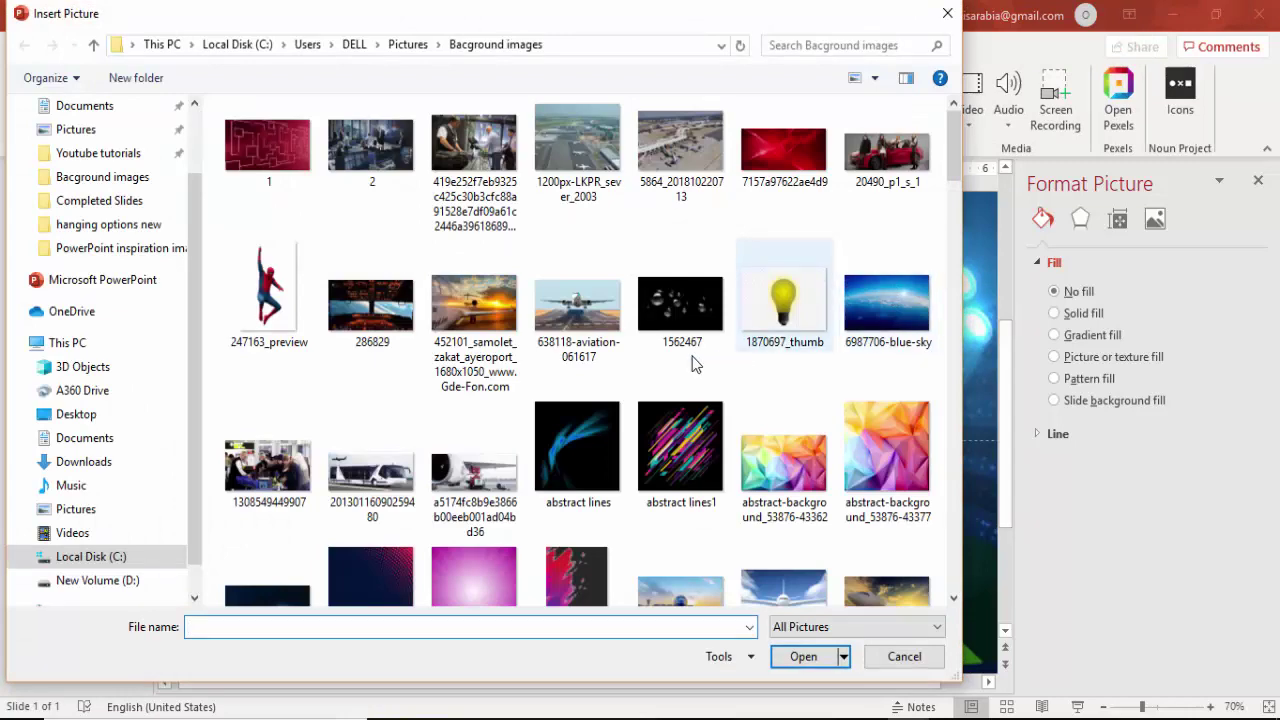
pyautogui.scroll(-2, 660, 355)
pyautogui.scroll(-8, 635, 420)
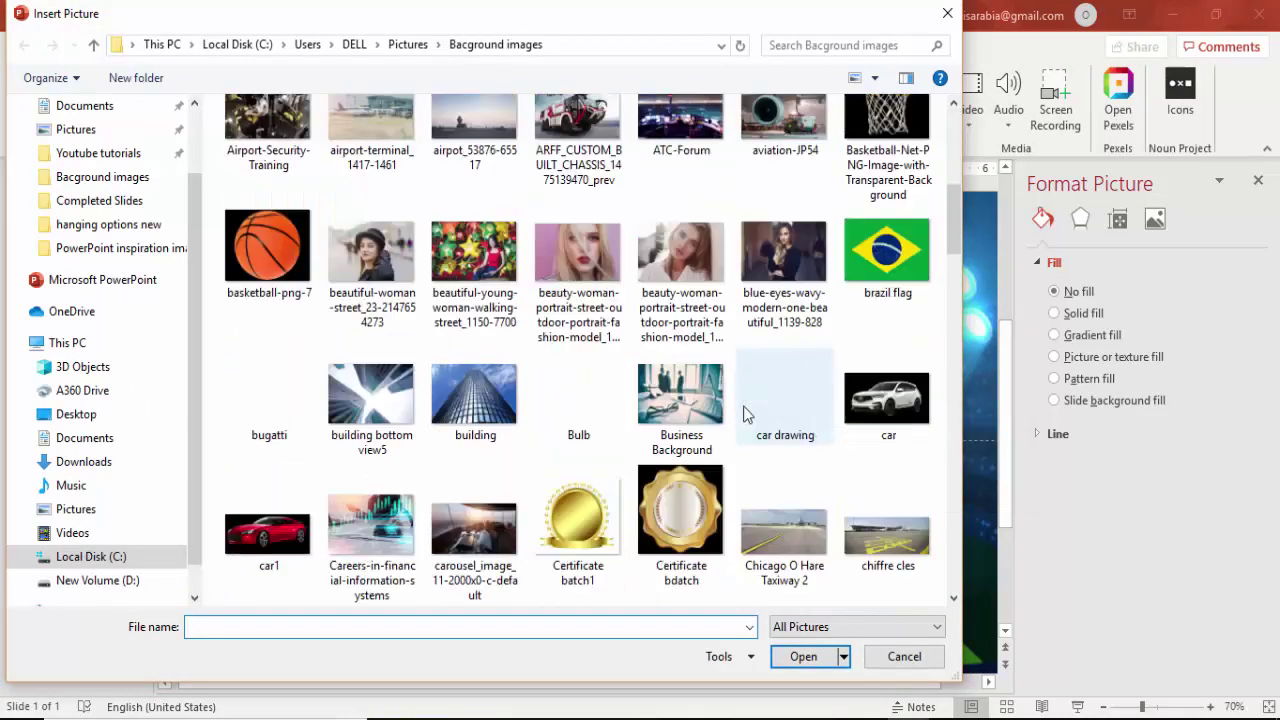
pyautogui.scroll(-5, 660, 437)
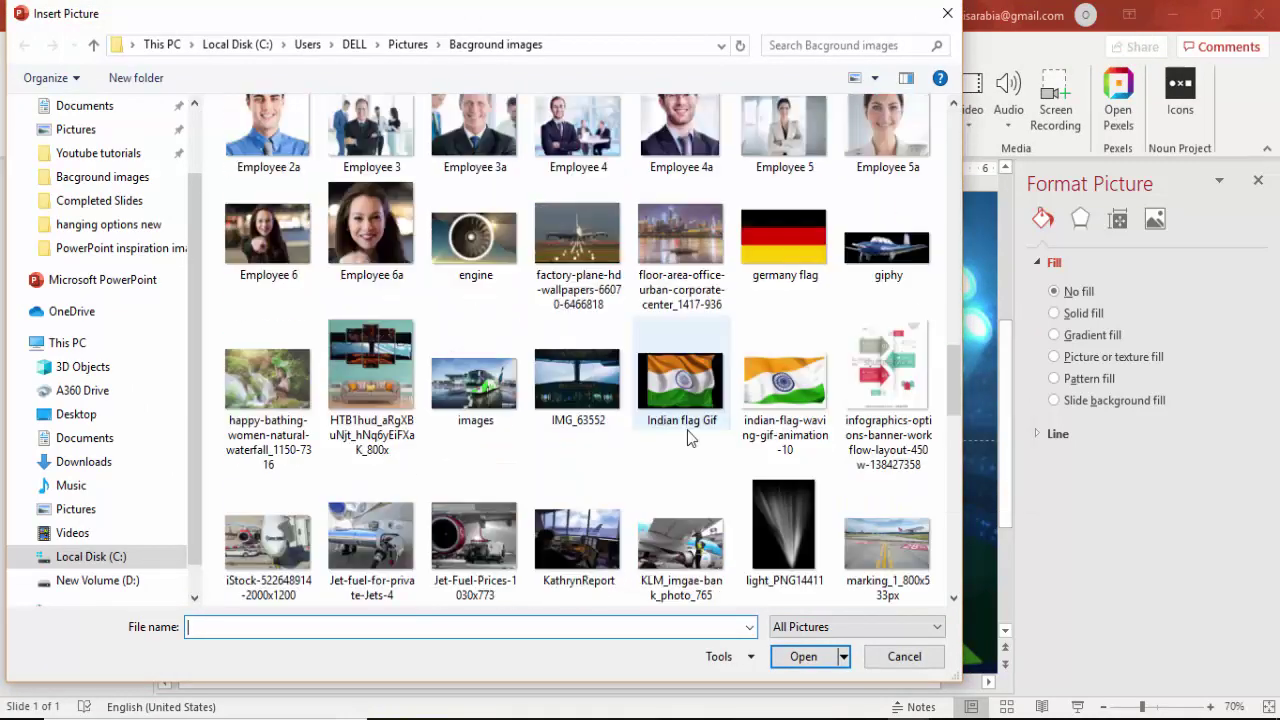
pyautogui.scroll(-3, 624, 490)
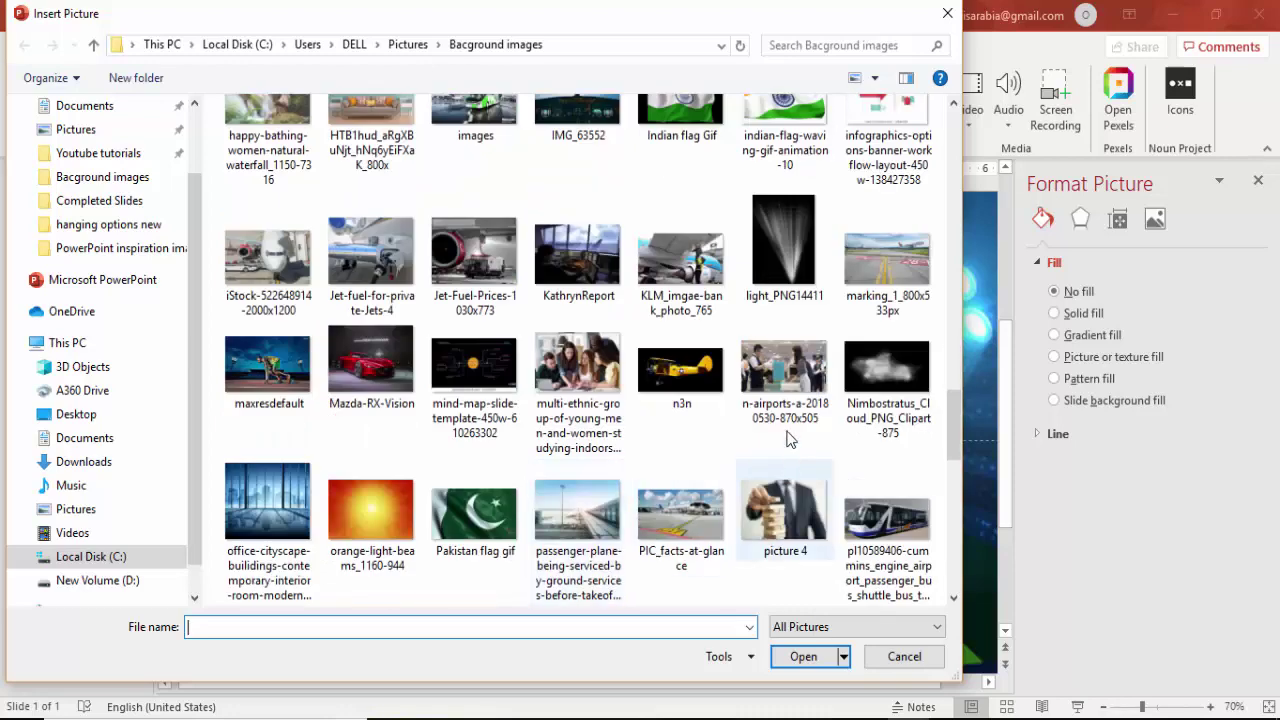
pyautogui.click(772, 245)
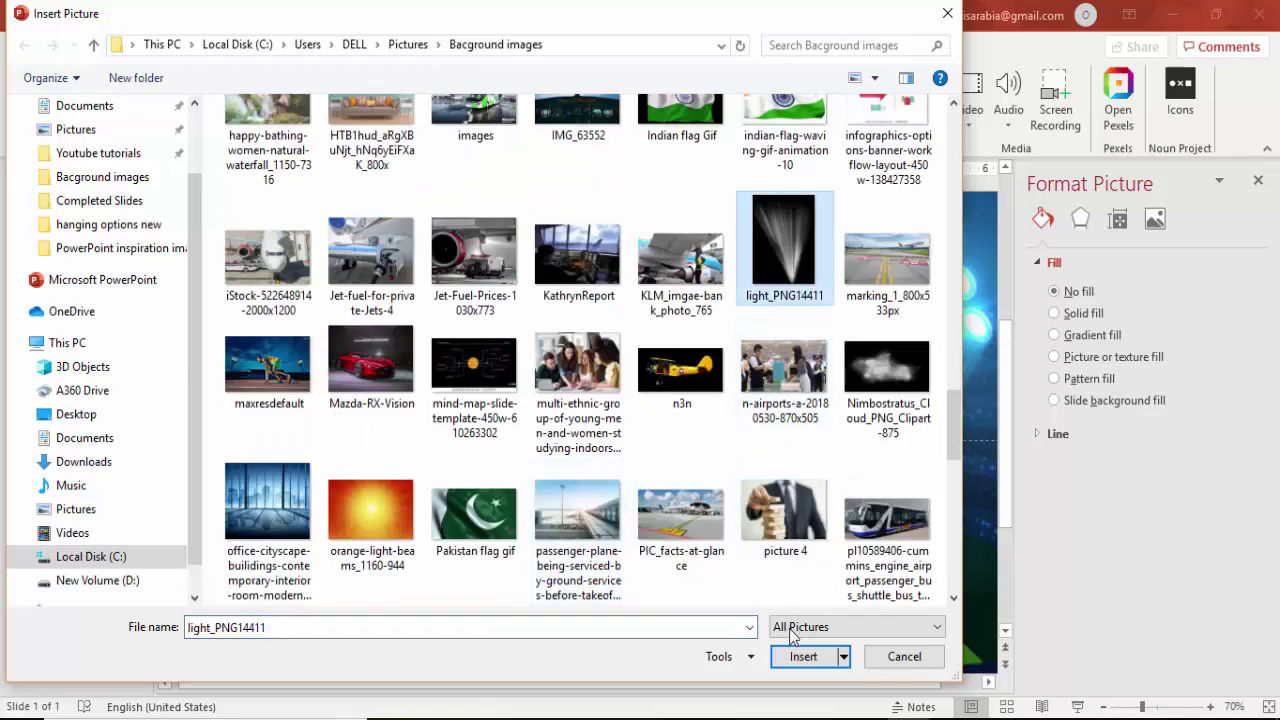
pyautogui.click(803, 657)
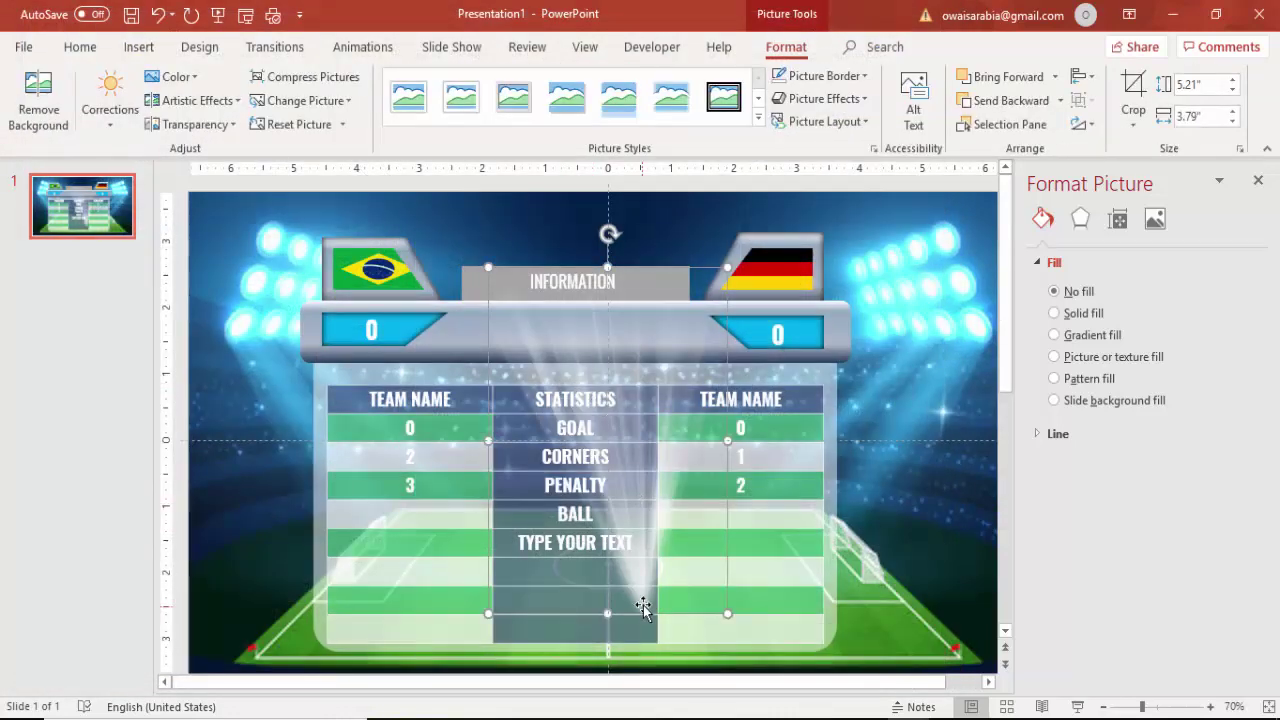
# Shrink the spotlight picture to 4.21" by 3.07" and tilt the beam diagonally.
pyautogui.click(640, 600)
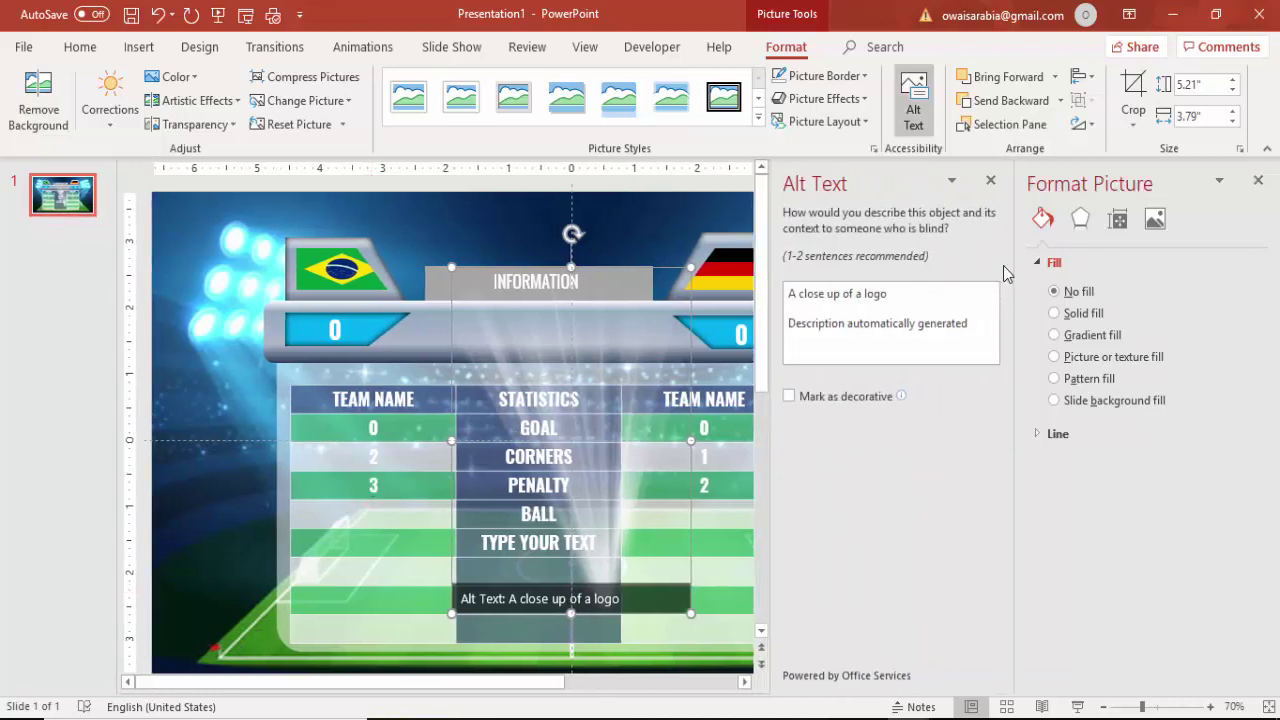
pyautogui.click(990, 181)
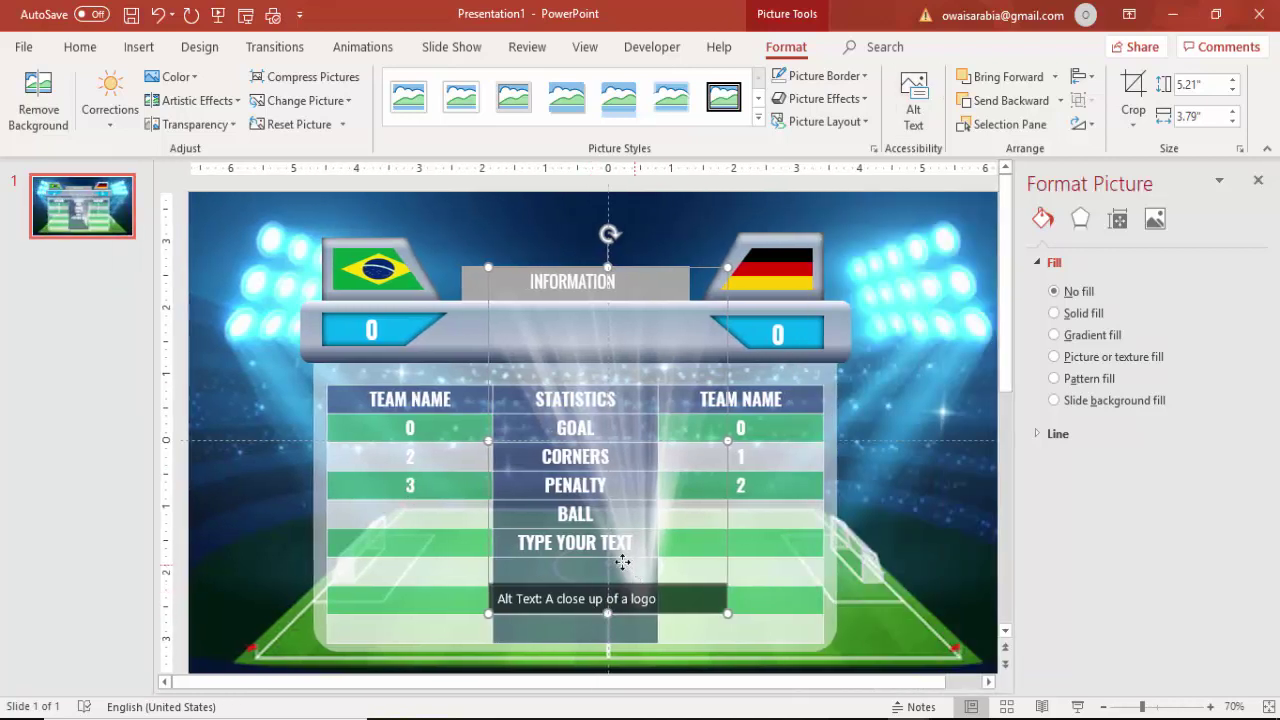
pyautogui.moveTo(622, 562); pyautogui.dragTo(300, 508)
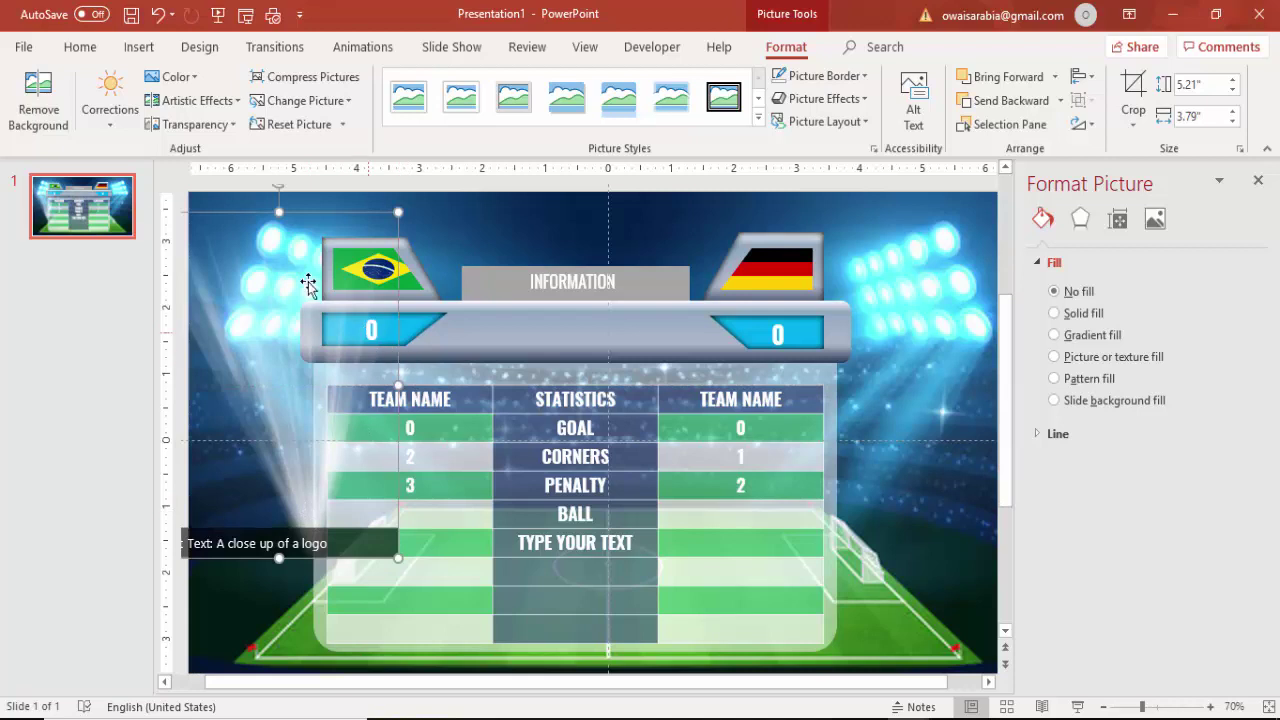
pyautogui.moveTo(399, 561); pyautogui.dragTo(320, 489)
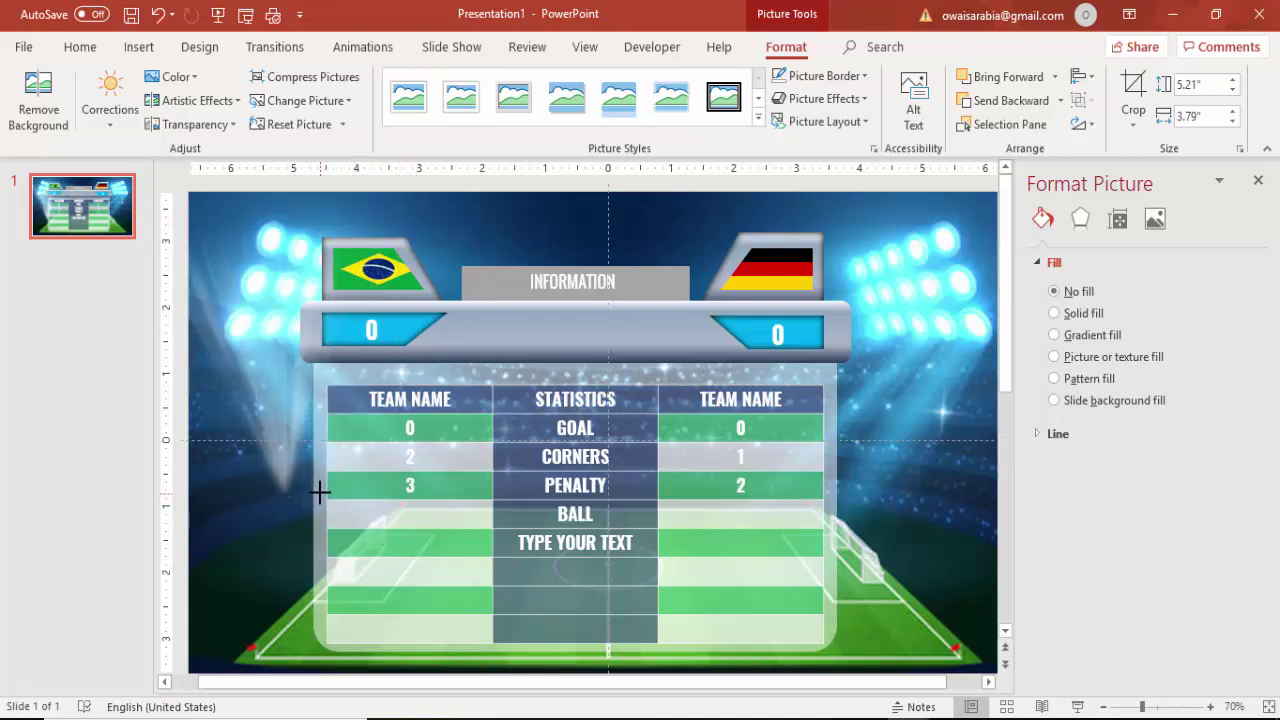
pyautogui.moveTo(294, 417); pyautogui.dragTo(324, 493)
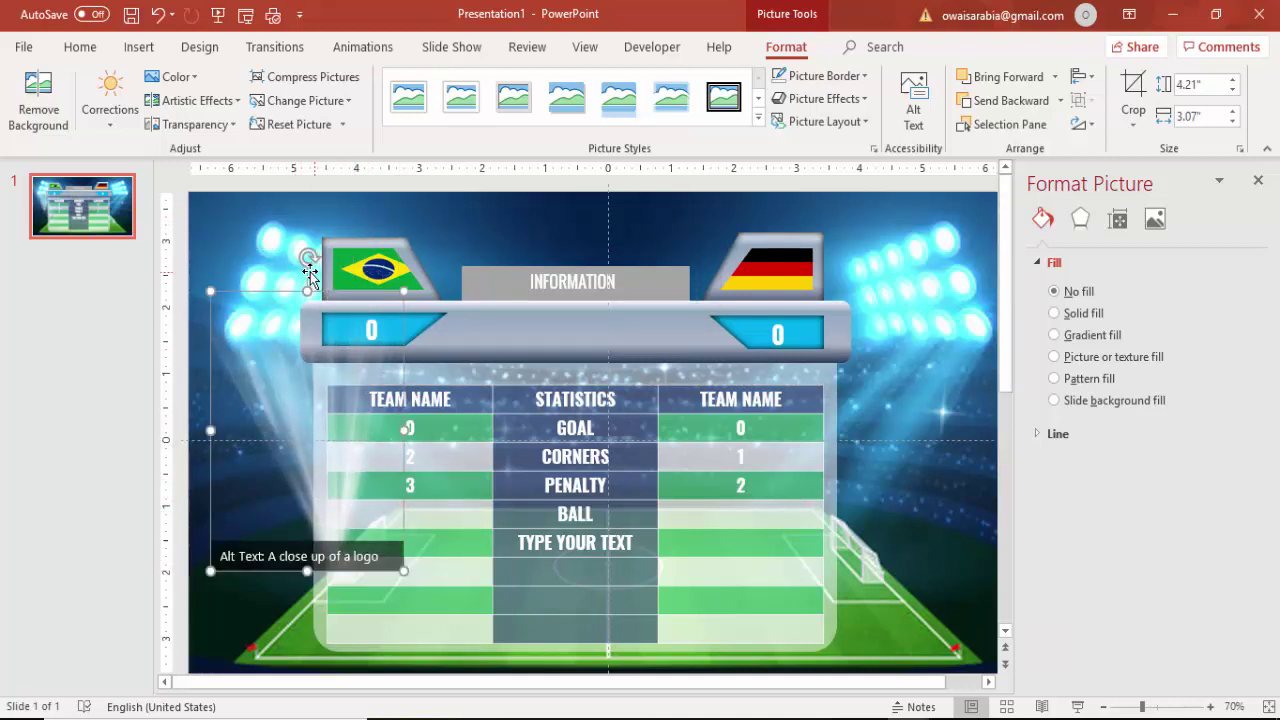
pyautogui.moveTo(345, 278); pyautogui.dragTo(423, 582)
pyautogui.moveTo(234, 378); pyautogui.dragTo(297, 268)
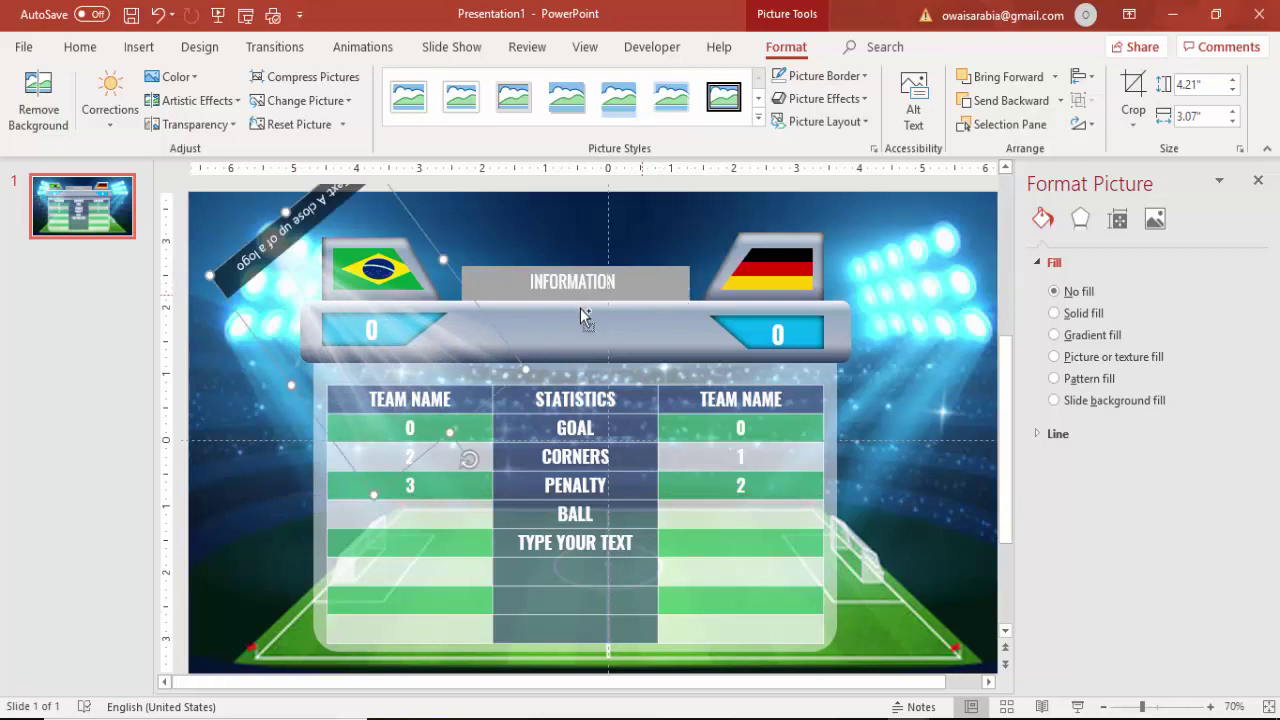
# Move the tilted beam over the right-hand floodlights and reselect it.
pyautogui.moveTo(433, 380); pyautogui.dragTo(758, 482)
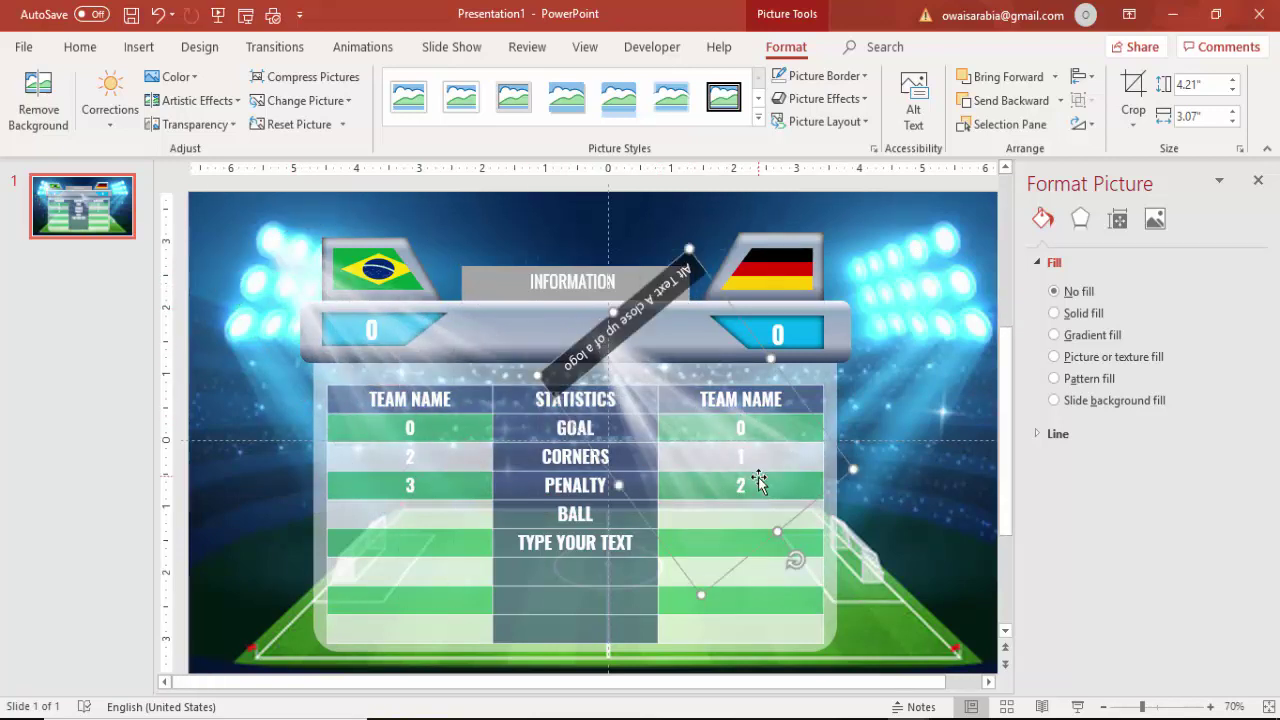
pyautogui.moveTo(797, 562); pyautogui.dragTo(548, 535)
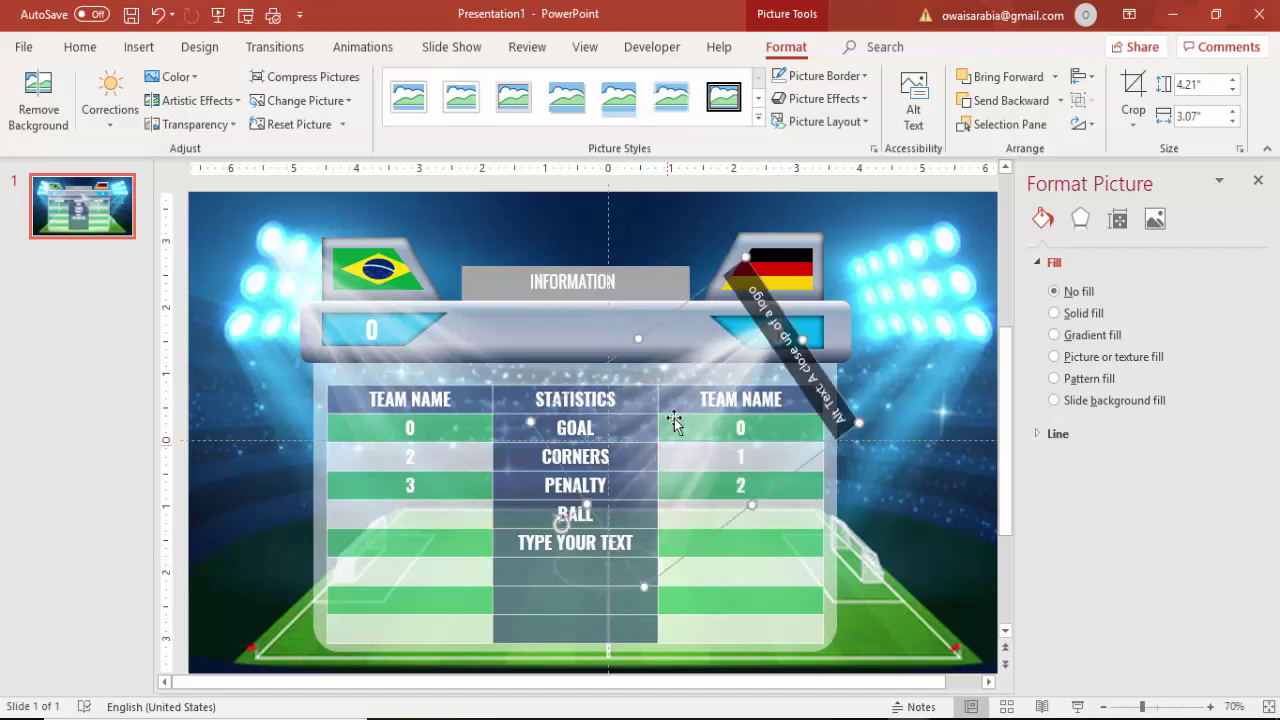
pyautogui.moveTo(720, 365); pyautogui.dragTo(880, 285)
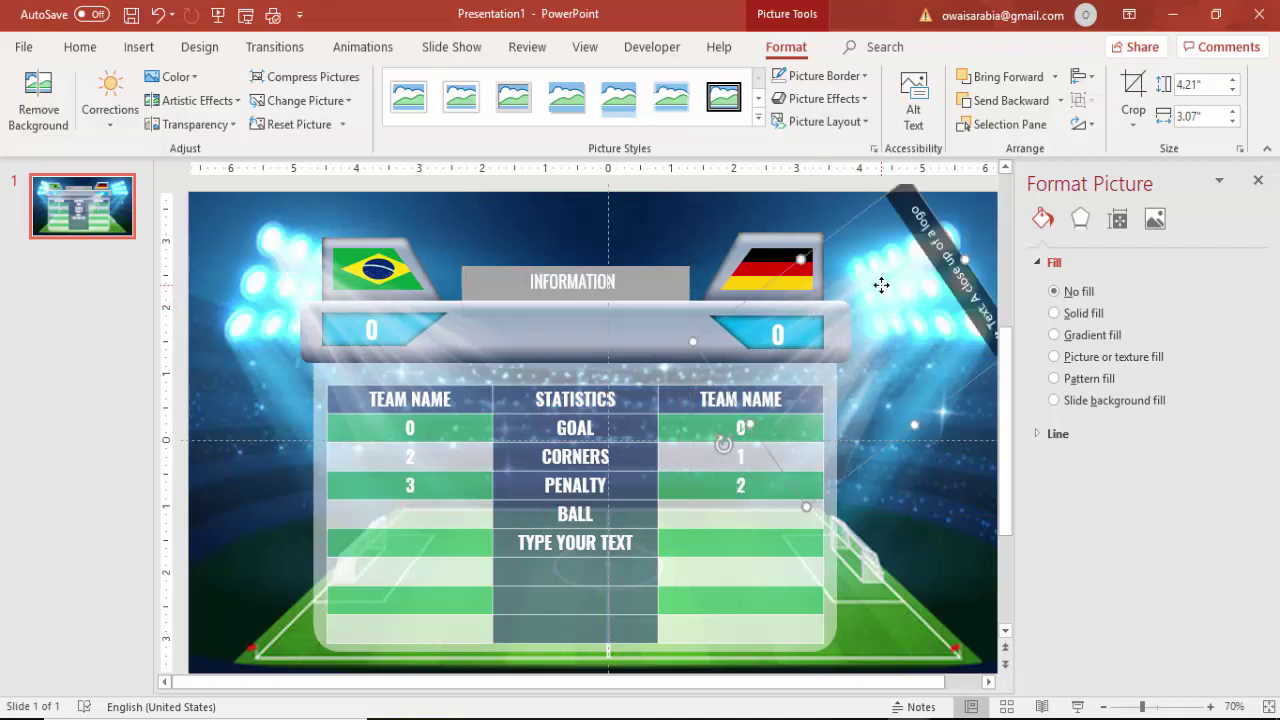
pyautogui.click(965, 455)
pyautogui.click(907, 276)
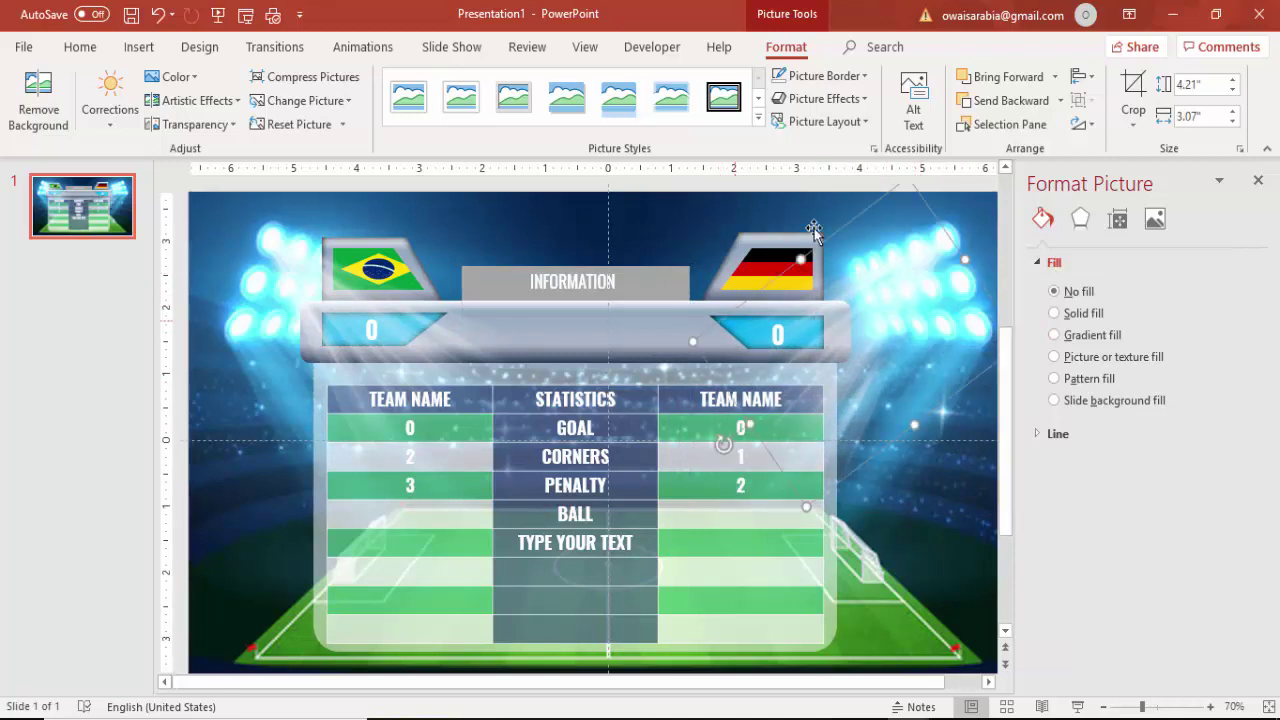
# Show the Animation Pane and close the Format Picture panel.
pyautogui.click(365, 47)
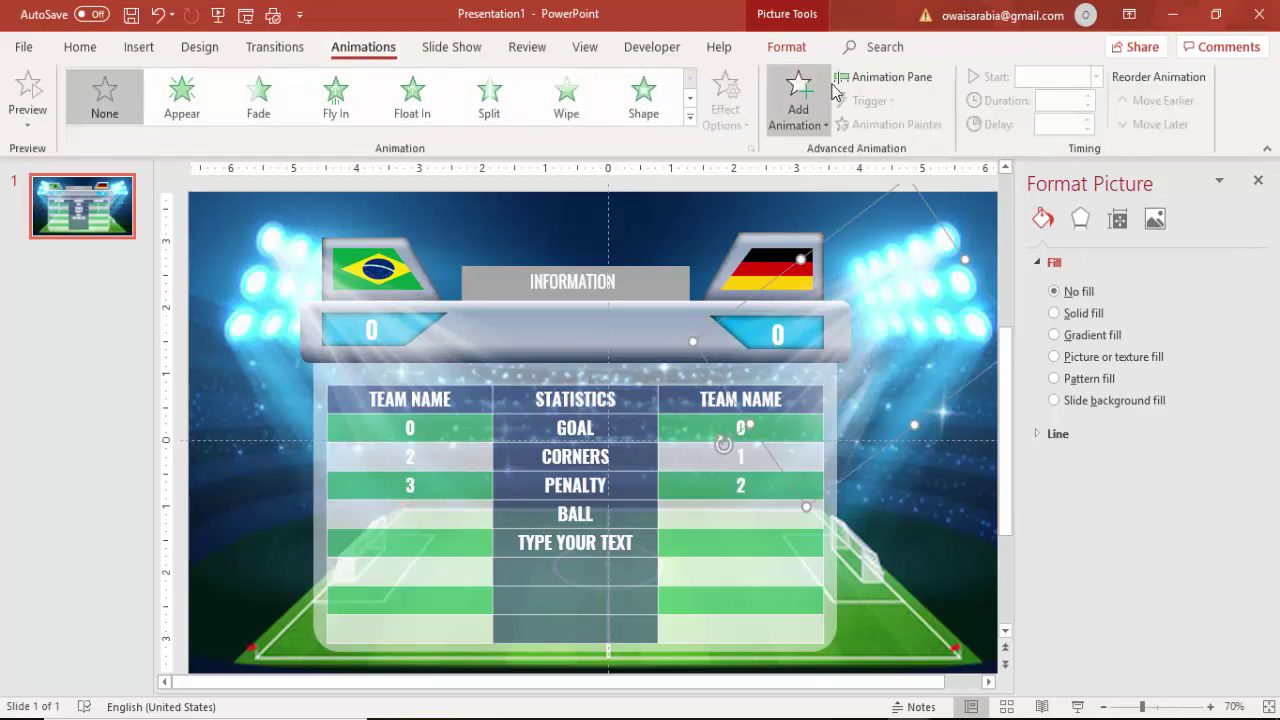
pyautogui.click(885, 77)
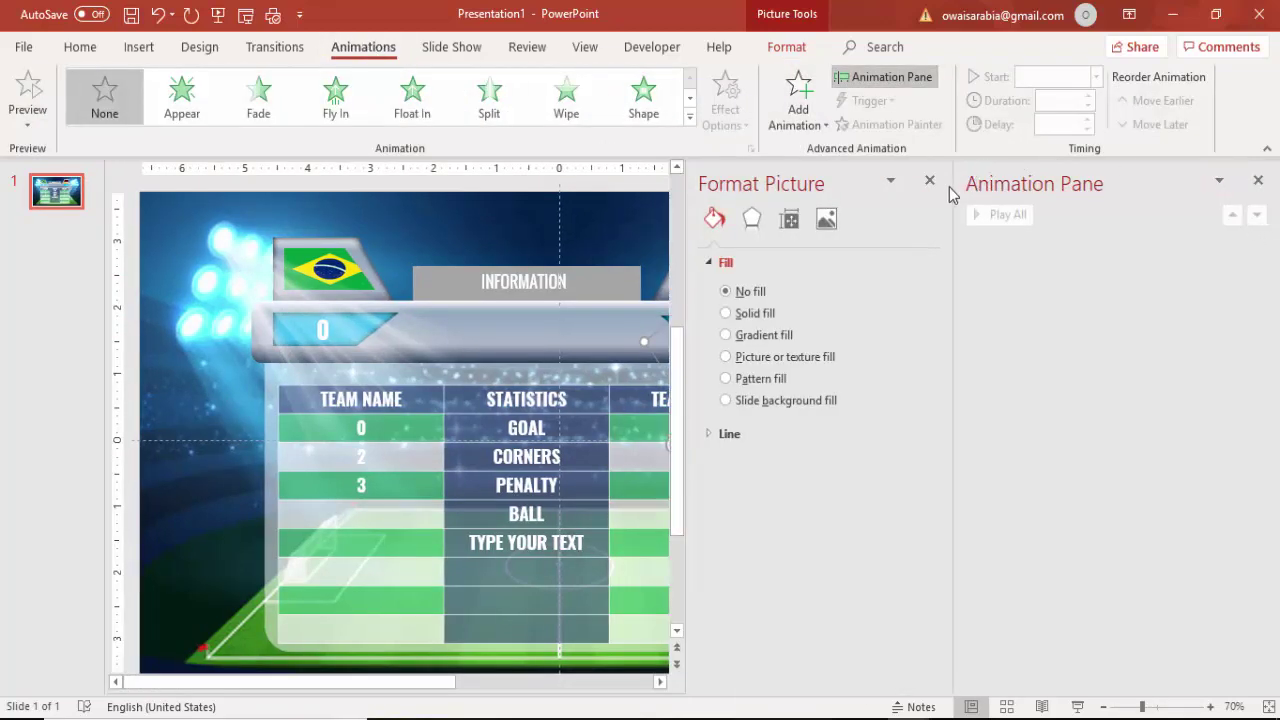
pyautogui.click(929, 181)
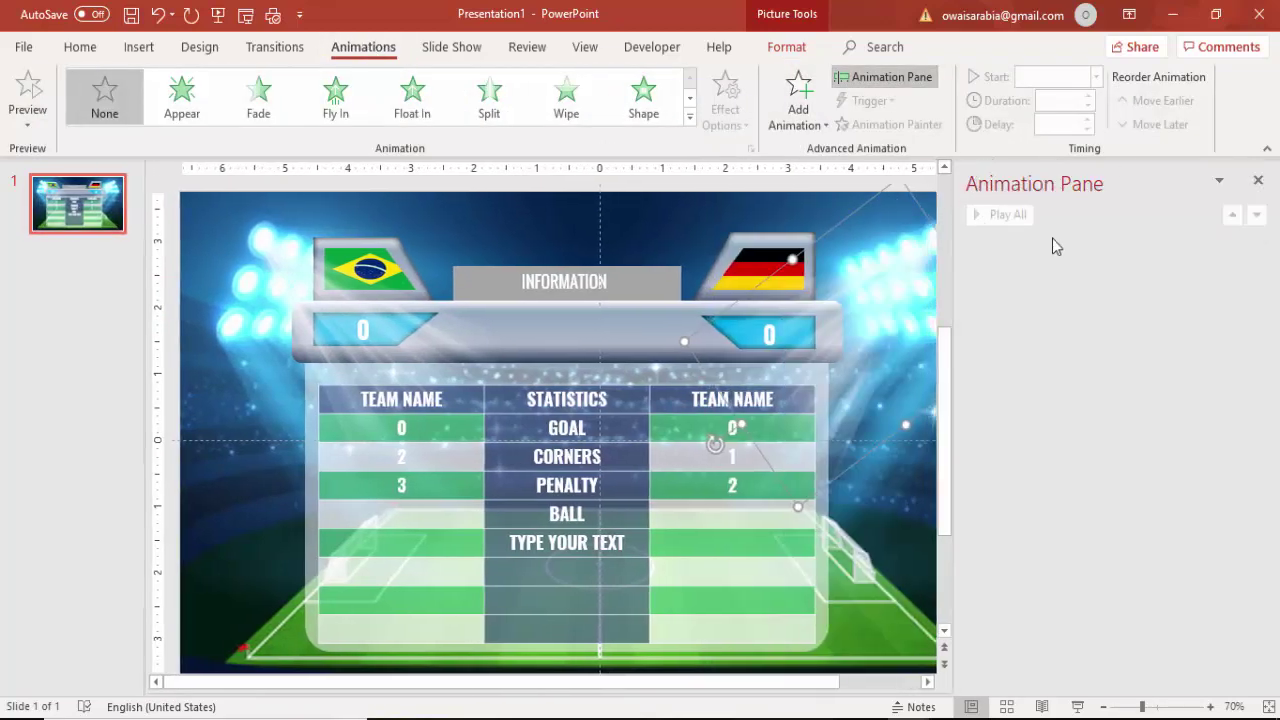
# Pick Blink from More Emphasis Effects for the light-beam picture.
pyautogui.click(689, 118)
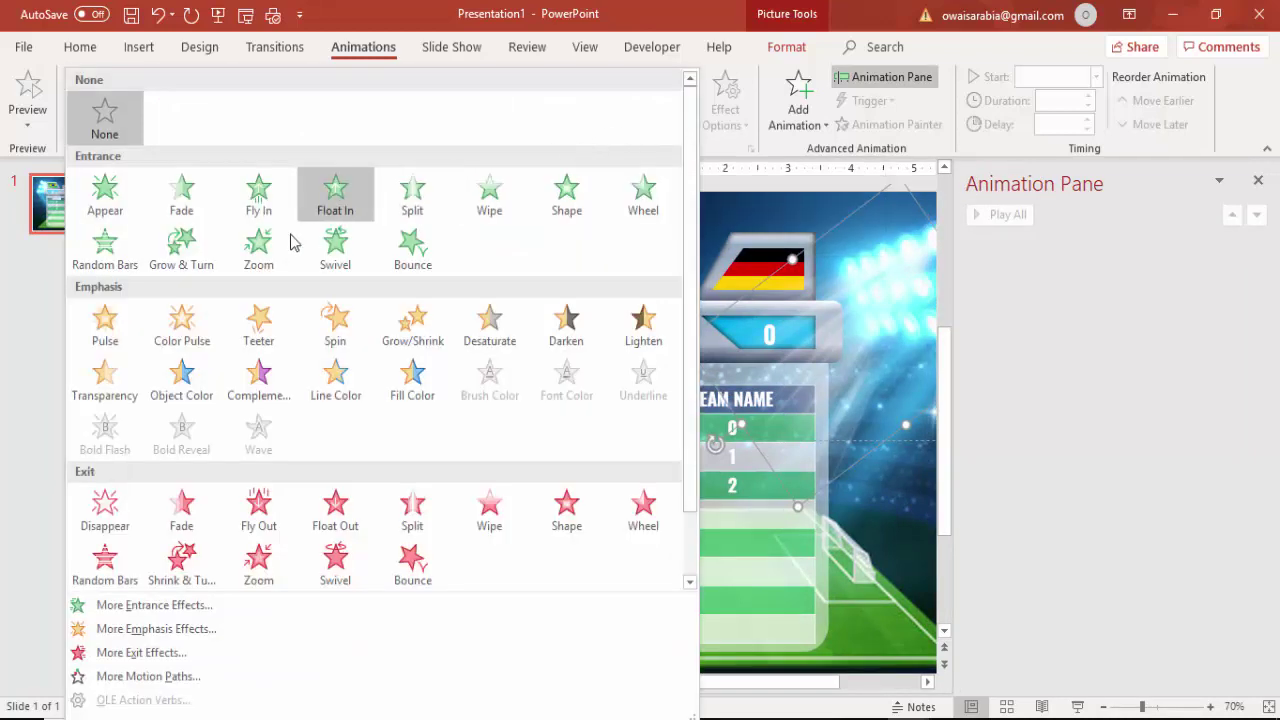
pyautogui.click(155, 605)
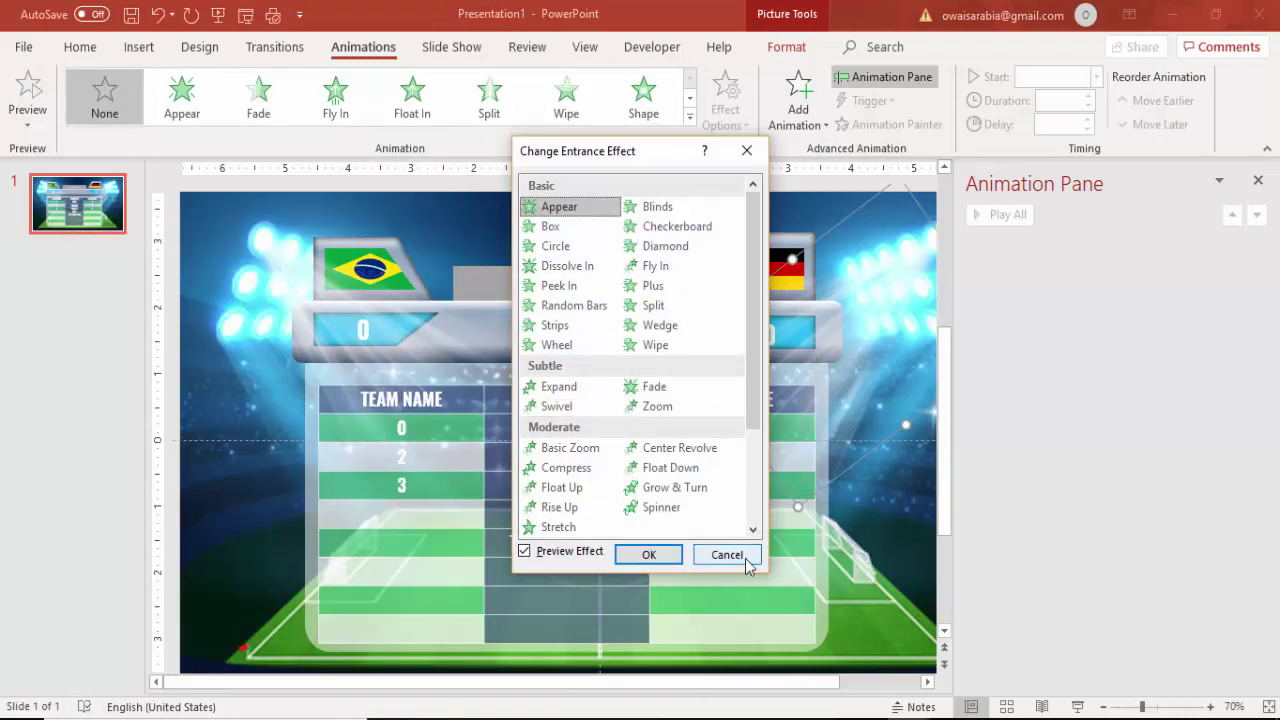
pyautogui.click(748, 556)
pyautogui.click(690, 119)
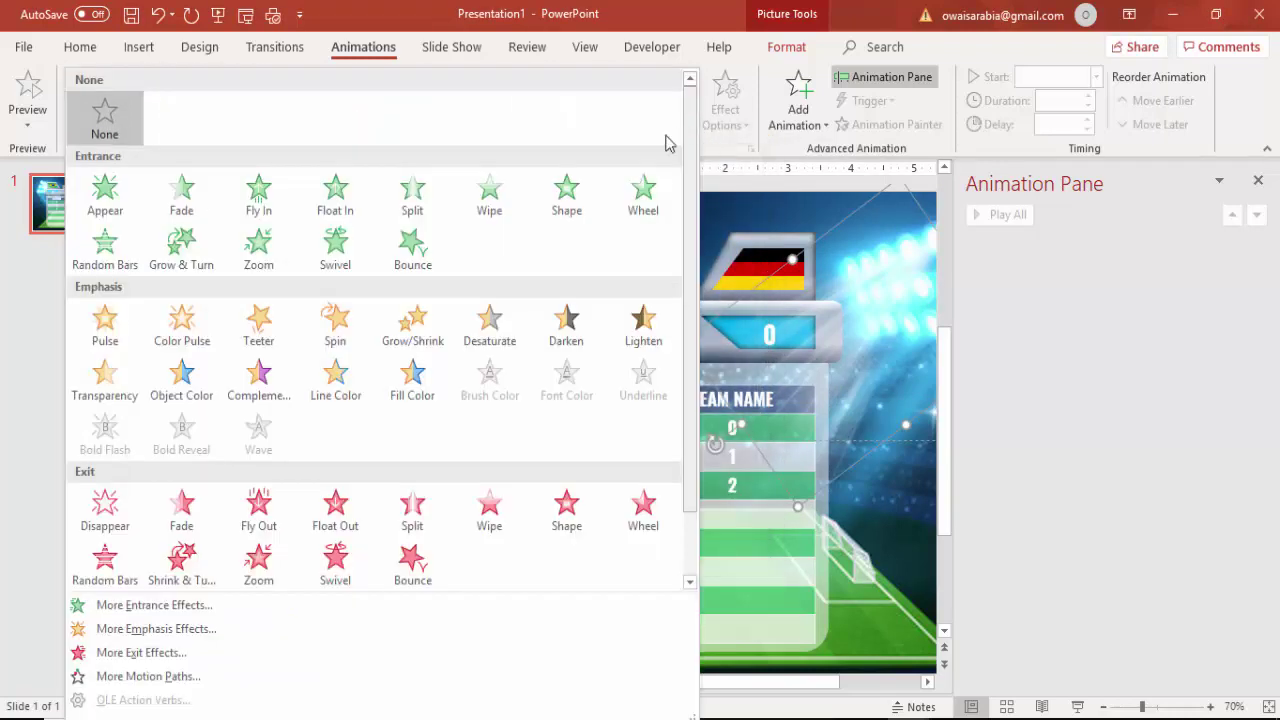
pyautogui.click(145, 630)
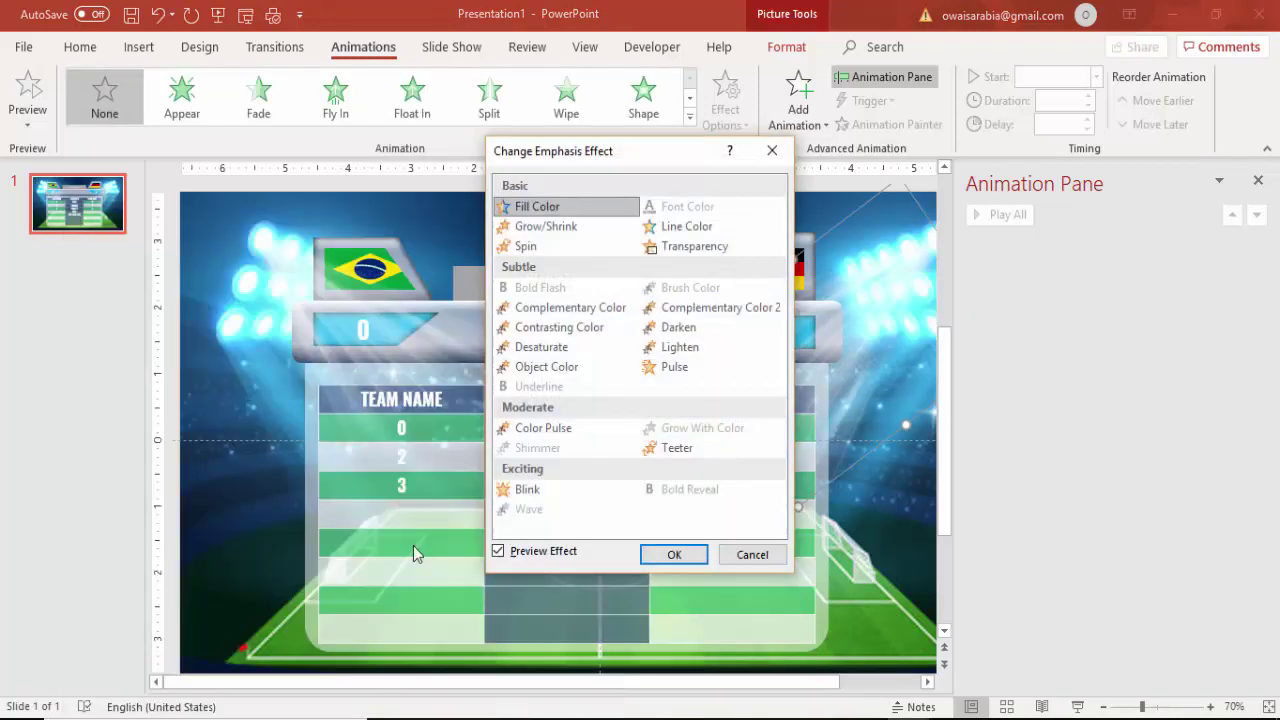
pyautogui.click(526, 491)
# Apply Blink with a 2-second duration, repeating until the end of the slide.
pyautogui.click(674, 554)
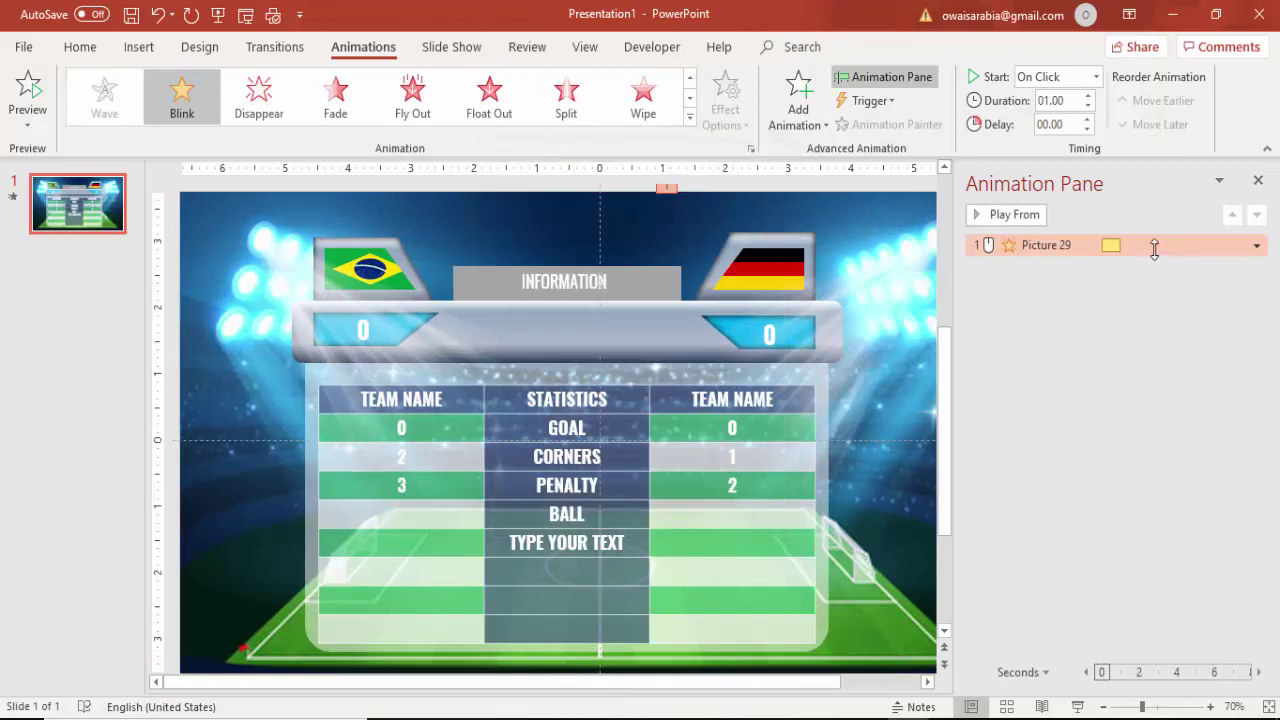
pyautogui.doubleClick(1050, 246)
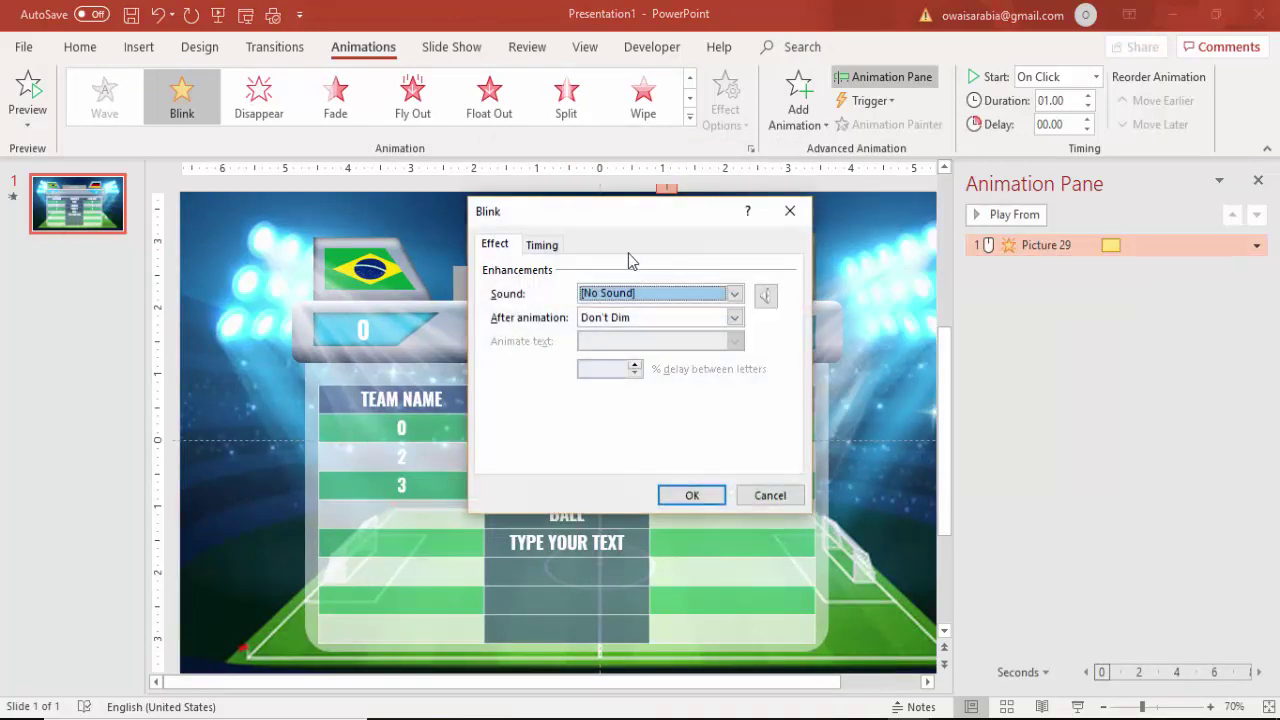
pyautogui.click(541, 246)
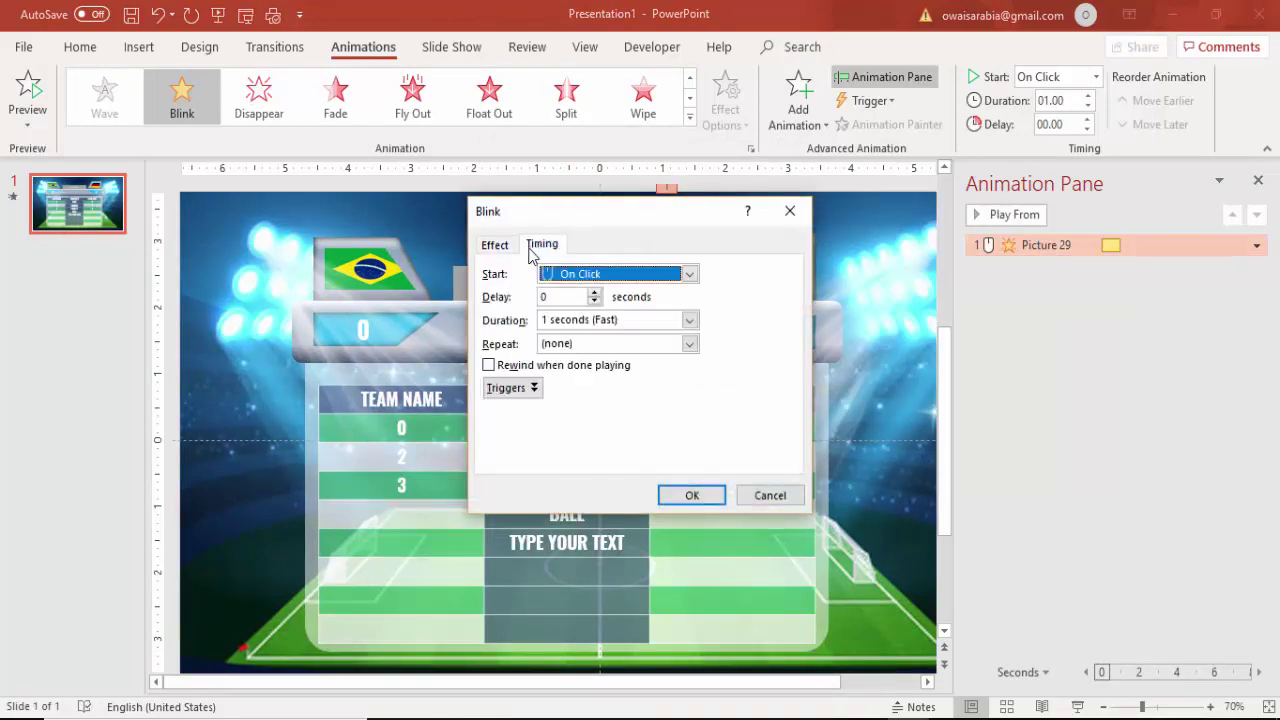
pyautogui.click(689, 319)
pyautogui.click(636, 377)
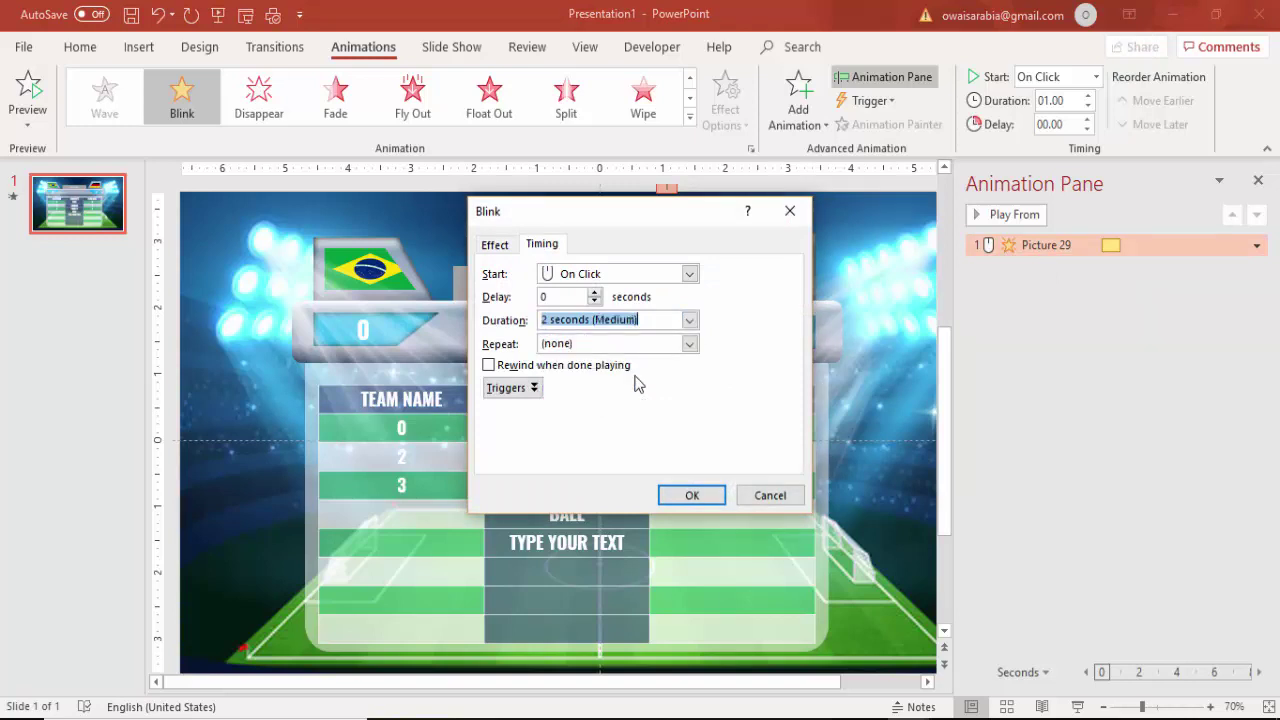
pyautogui.click(690, 343)
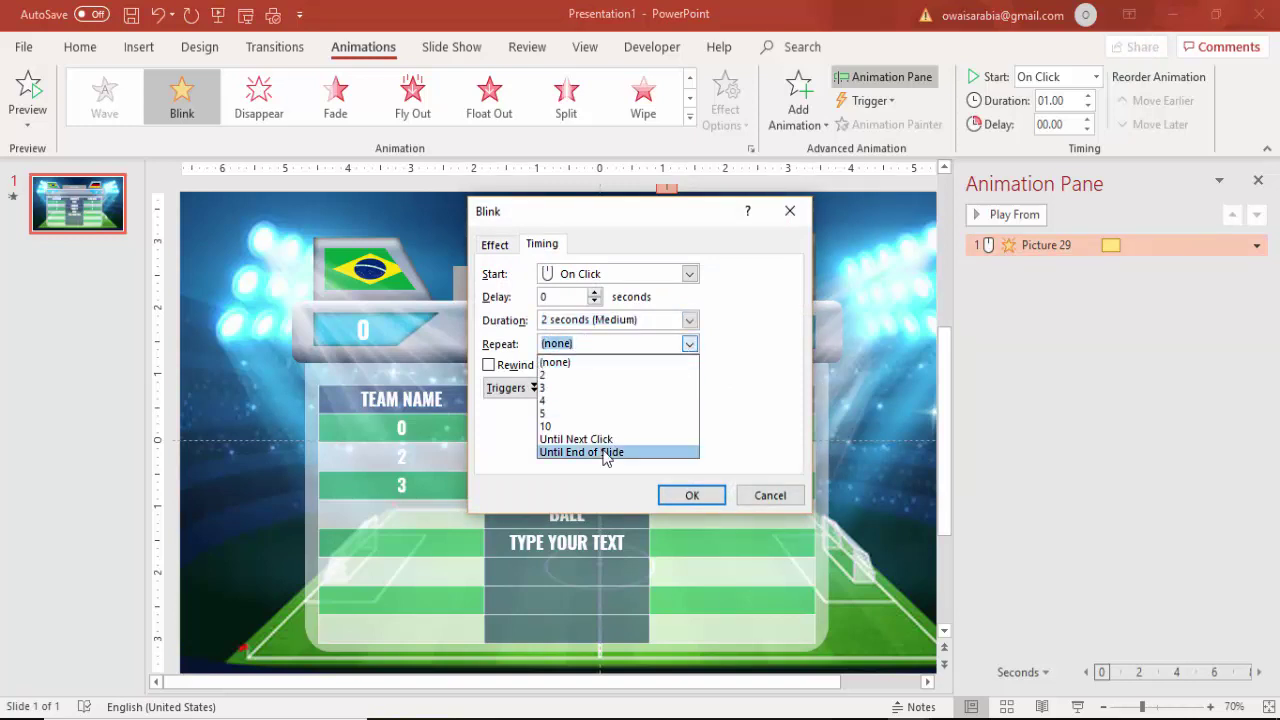
pyautogui.click(606, 449)
pyautogui.click(690, 496)
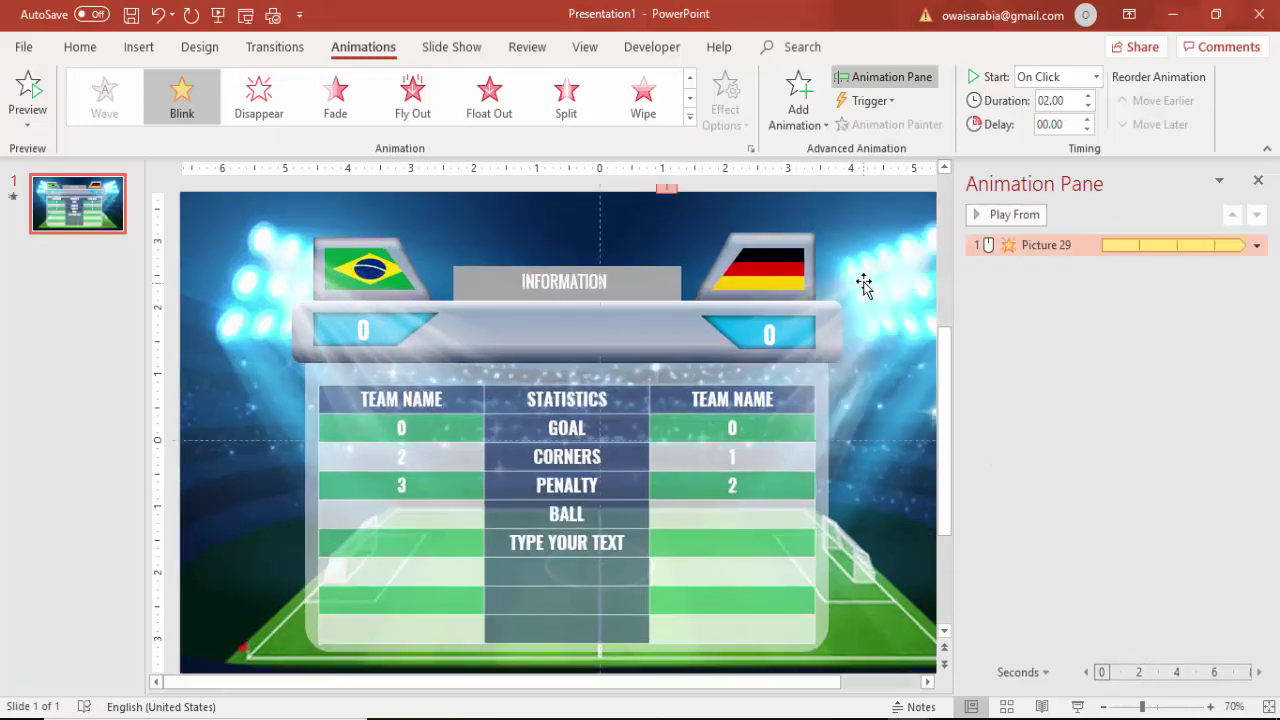
# Copy the blink animation to the other beam with Animation Painter, starting With Previous.
pyautogui.click(864, 285)
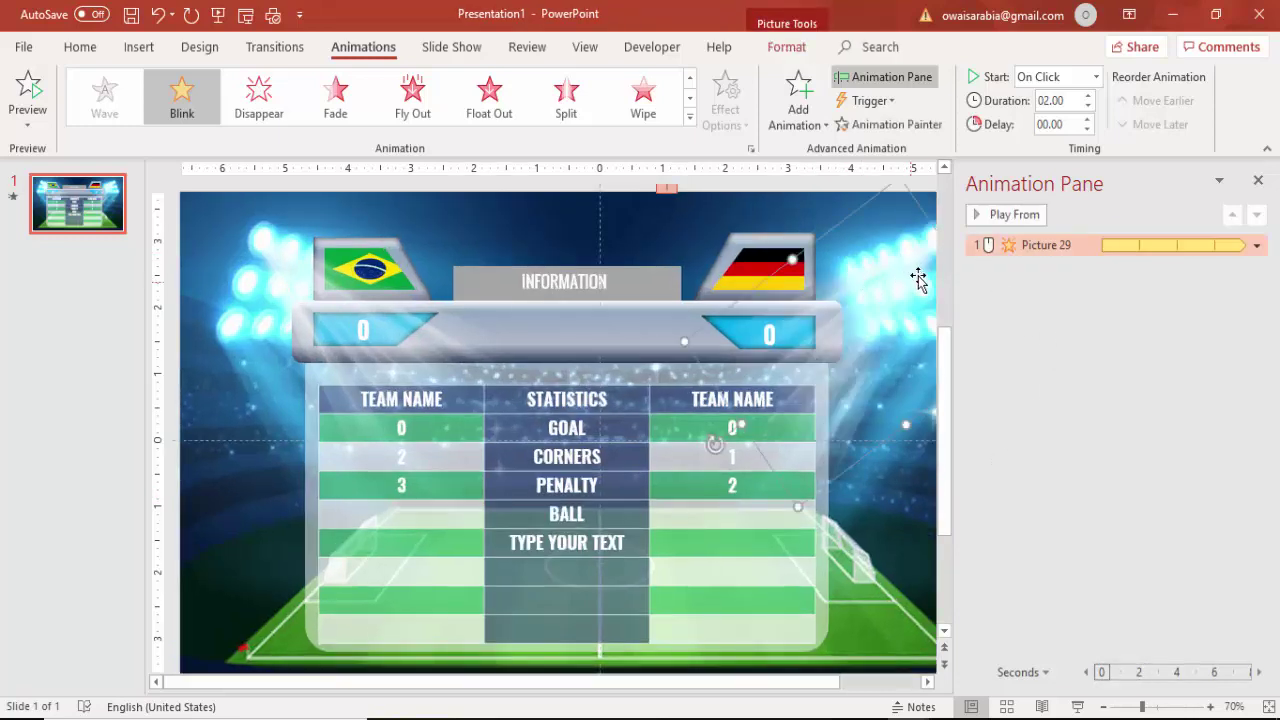
pyautogui.click(866, 124)
pyautogui.click(281, 266)
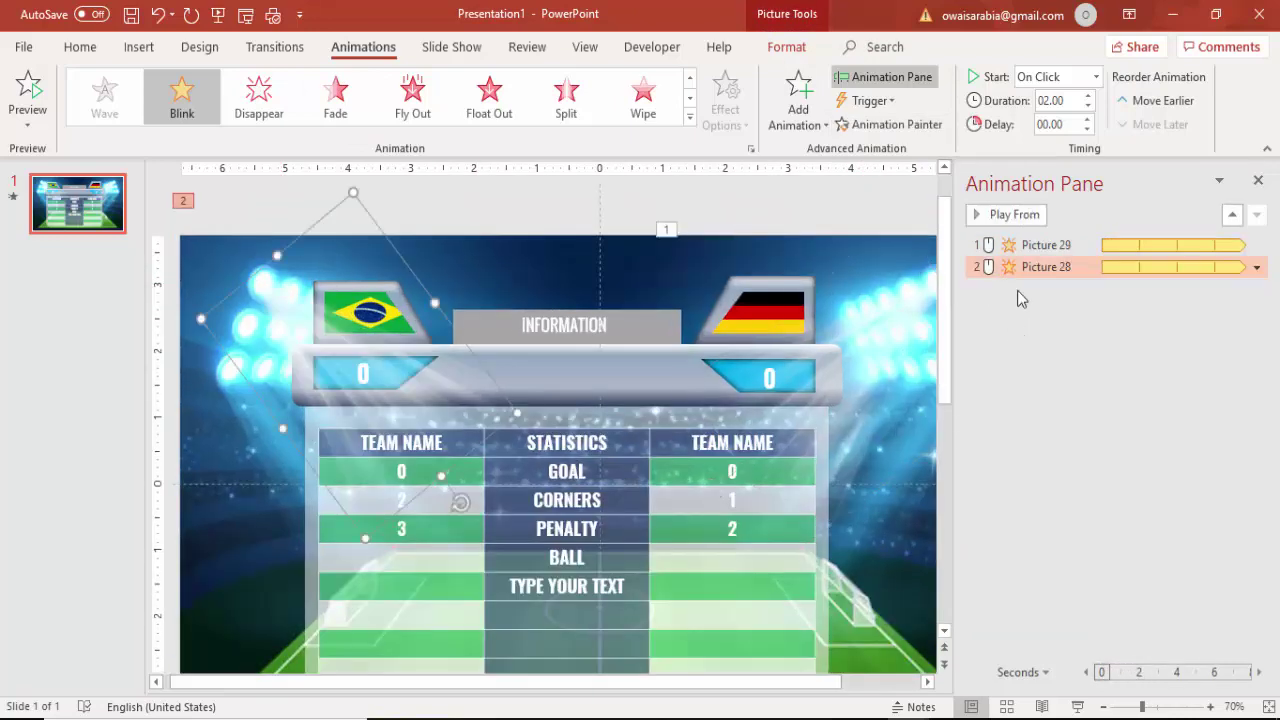
pyautogui.click(1097, 77)
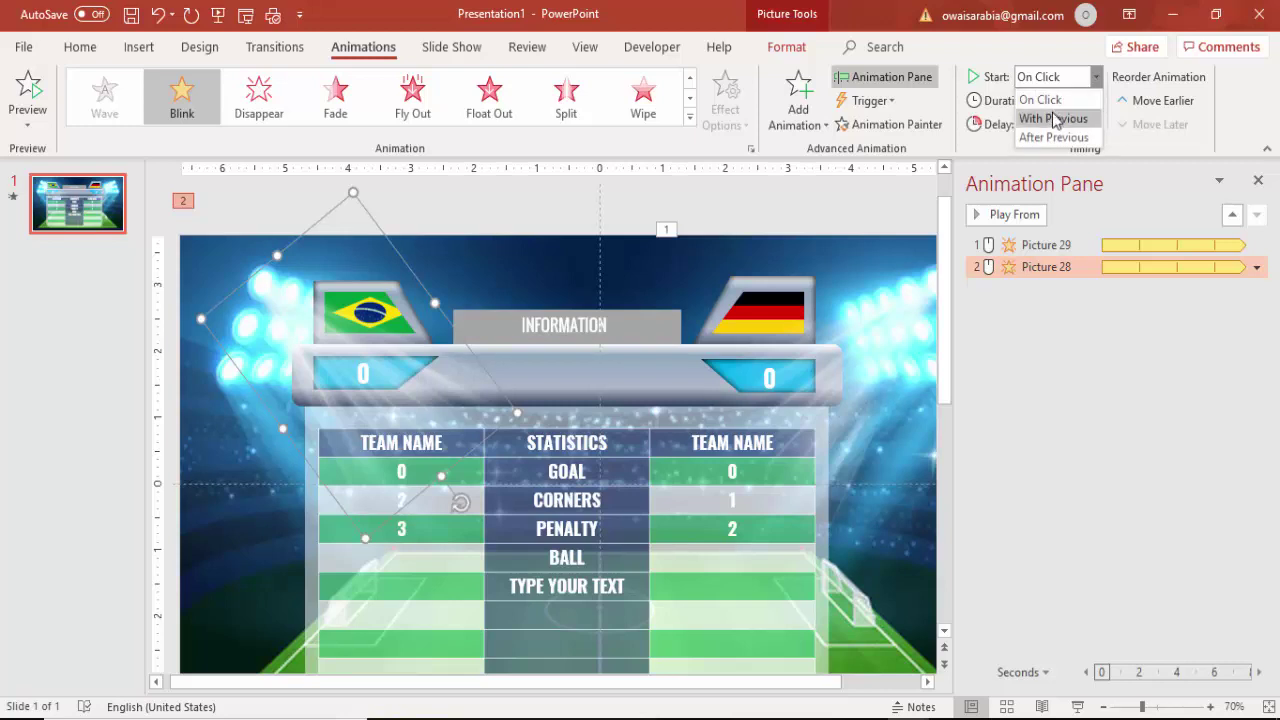
pyautogui.click(1055, 118)
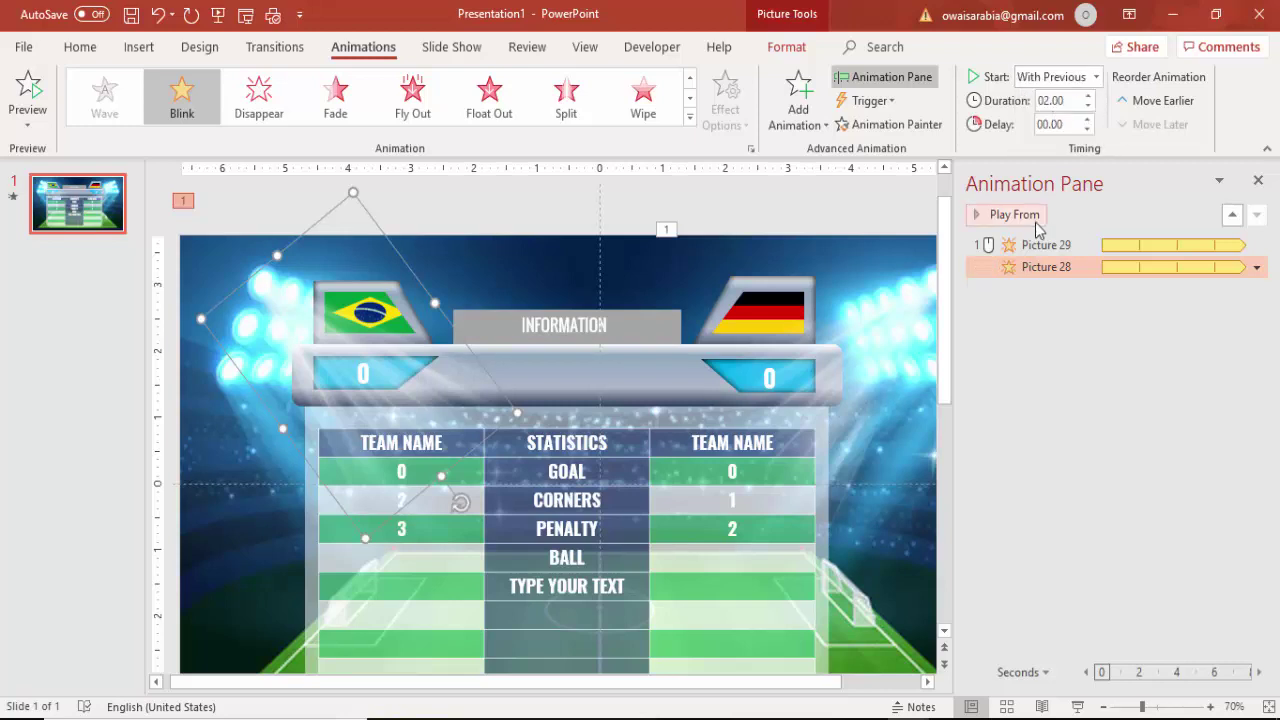
pyautogui.click(762, 213)
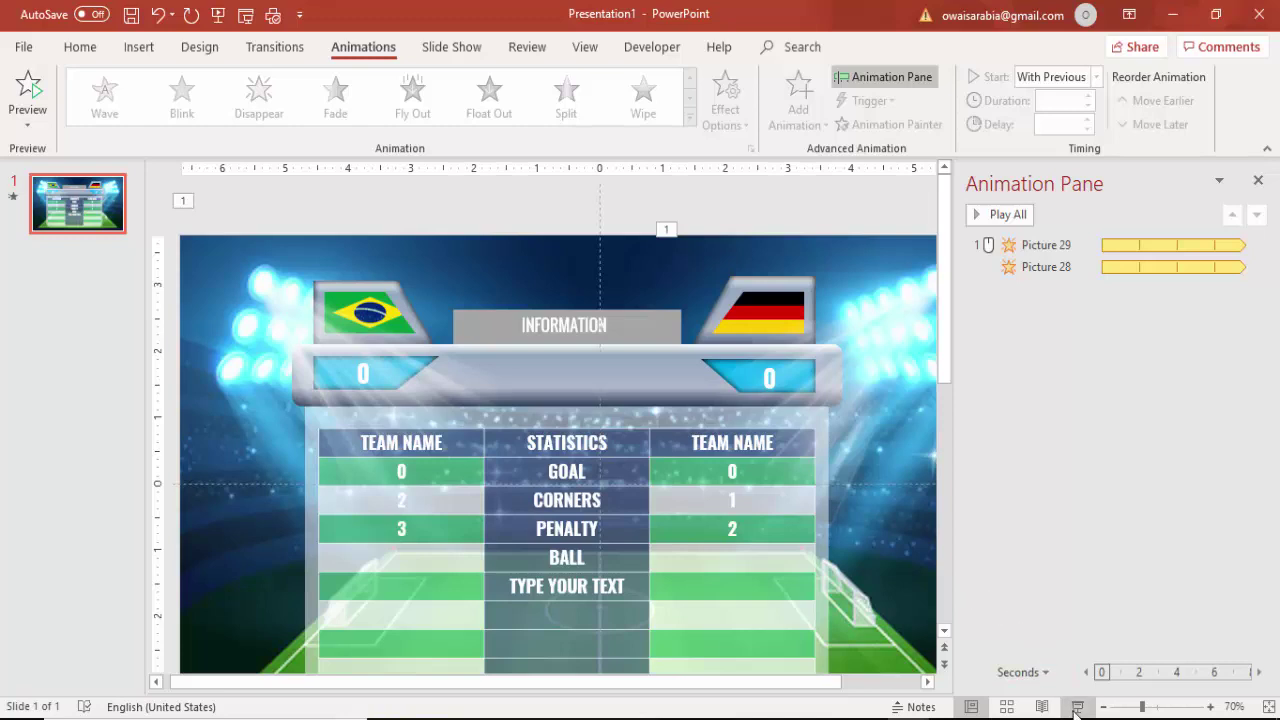
# Start the full-screen slide show from the status bar to preview the blinking beams.
pyautogui.click(1076, 707)
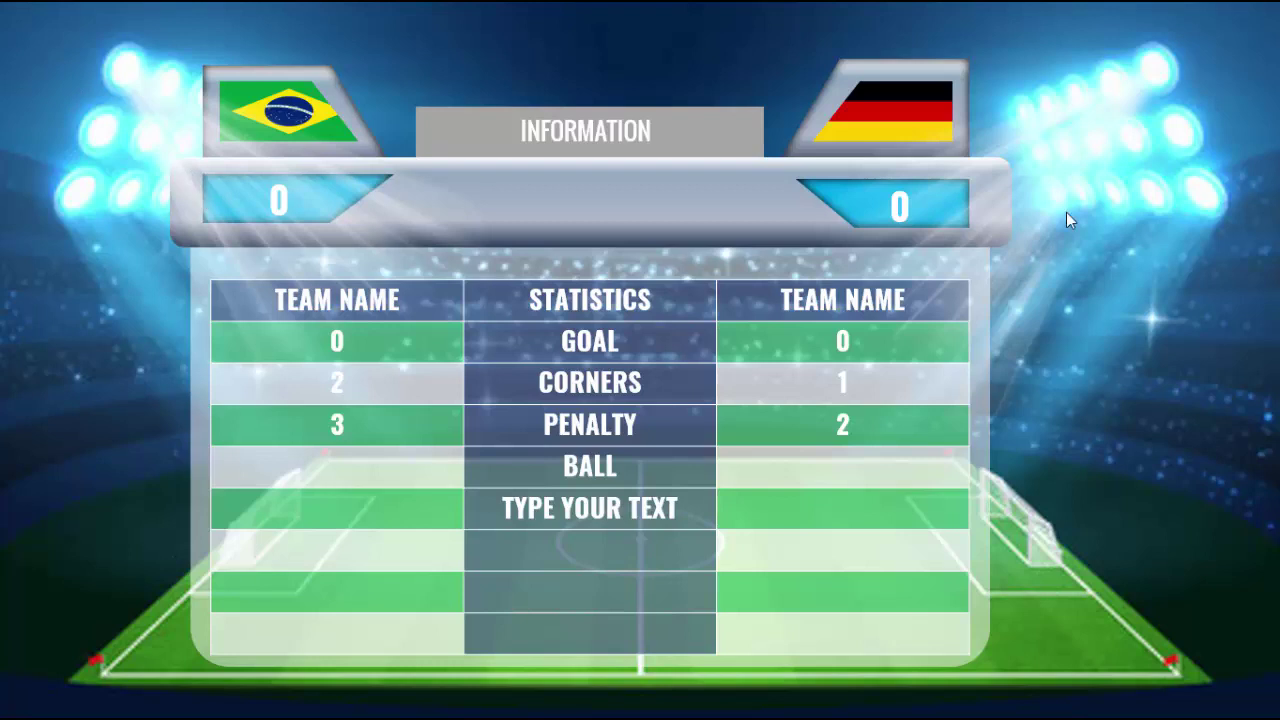